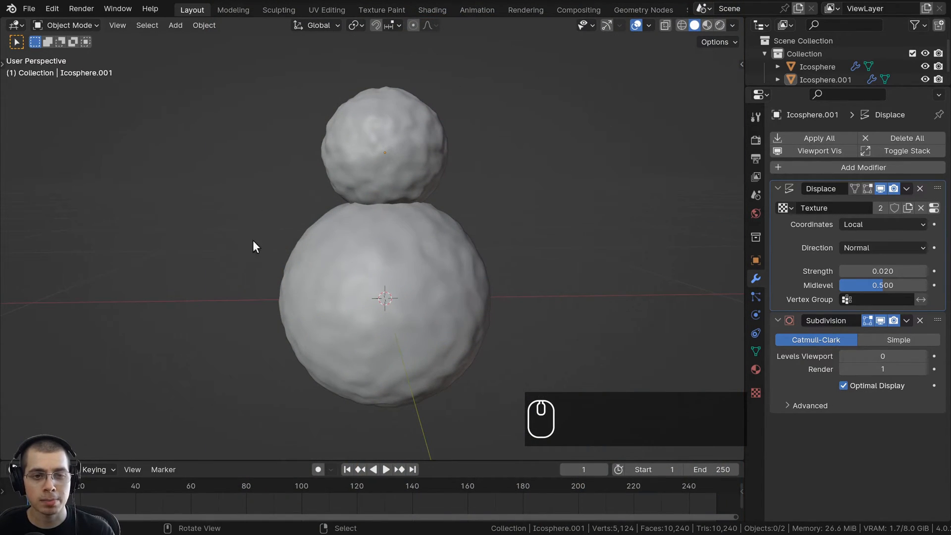
pyautogui.moveTo(391, 206); pyautogui.dragTo(447, 186, button='middle')
pyautogui.keyDown('shift'); pyautogui.moveTo(406, 107); pyautogui.dragTo(406, 156, button='middle'); pyautogui.keyUp('shift')
pyautogui.scroll(2, 405, 156)
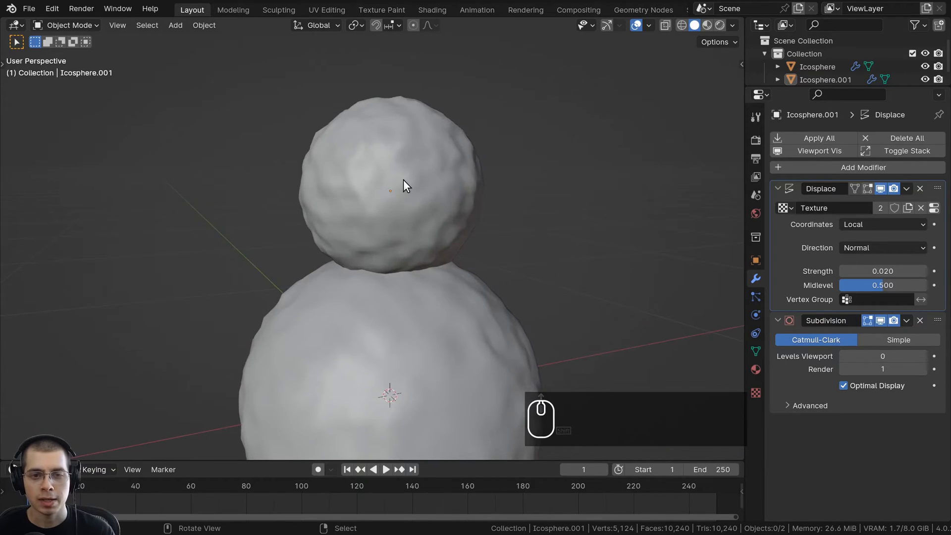
pyautogui.scroll(-4, 390, 208)
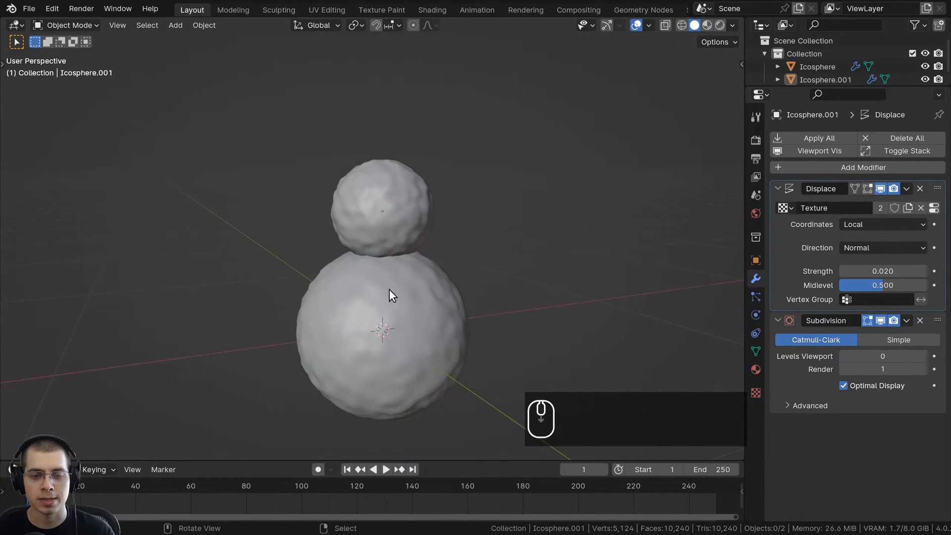
pyautogui.moveTo(391, 296); pyautogui.dragTo(312, 248, button='middle')
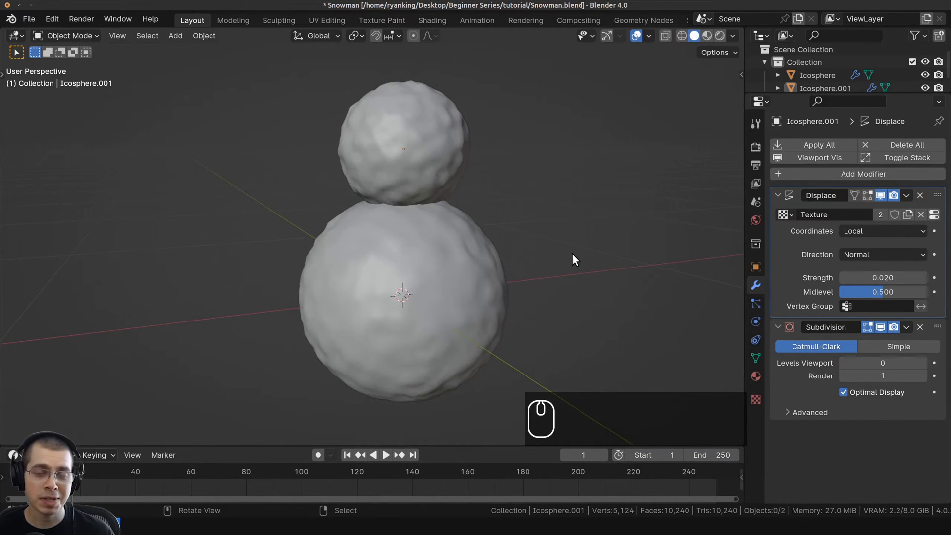
pyautogui.moveTo(569, 257); pyautogui.dragTo(576, 266, button='middle')
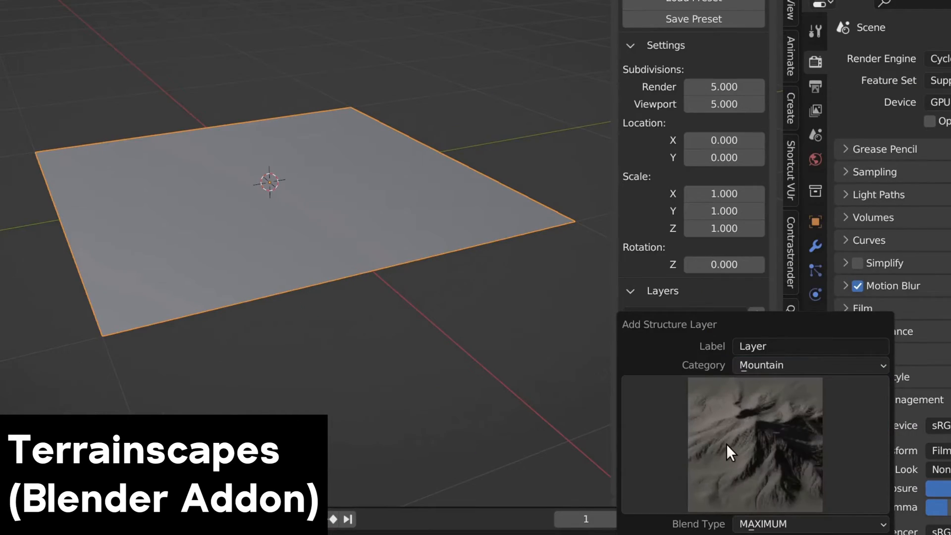
# Add a Mountain structure layer with Maximum blending to the terrain and set its viewport subdivisions to 12
pyautogui.click(726, 444)
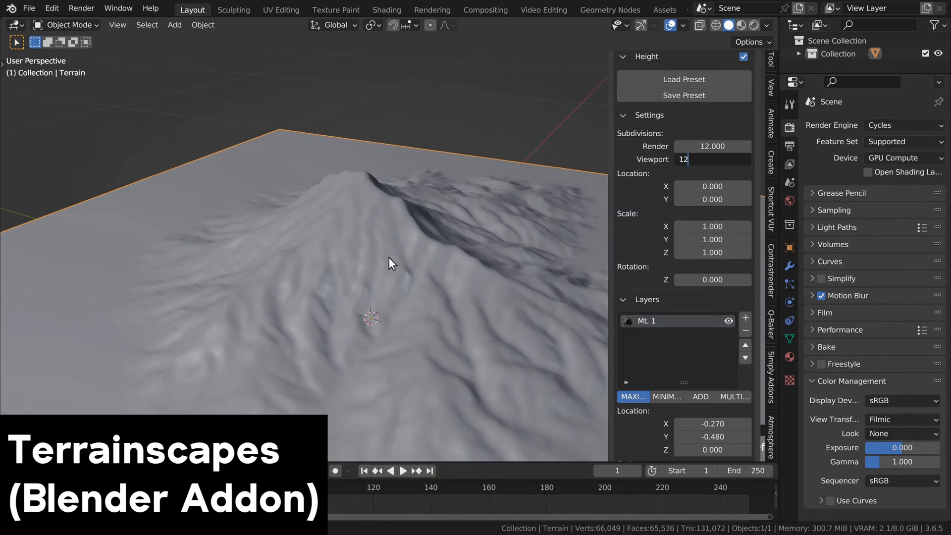
pyautogui.press('Return')
pyautogui.moveTo(474, 279)
pyautogui.mouseDown(button='middle')
pyautogui.moveTo(506, 261)
pyautogui.moveTo(476, 267)
pyautogui.mouseUp(button='middle')
pyautogui.scroll(3, 504, 260)
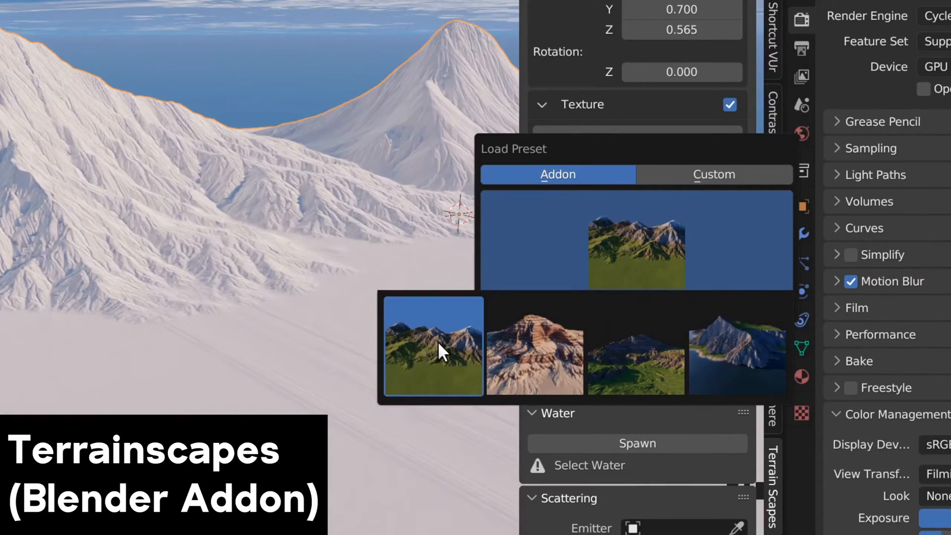
# Load the add-on texture preset showing grassy, rocky mountains onto the terrain and inspect the textured peak up close
pyautogui.click(438, 341)
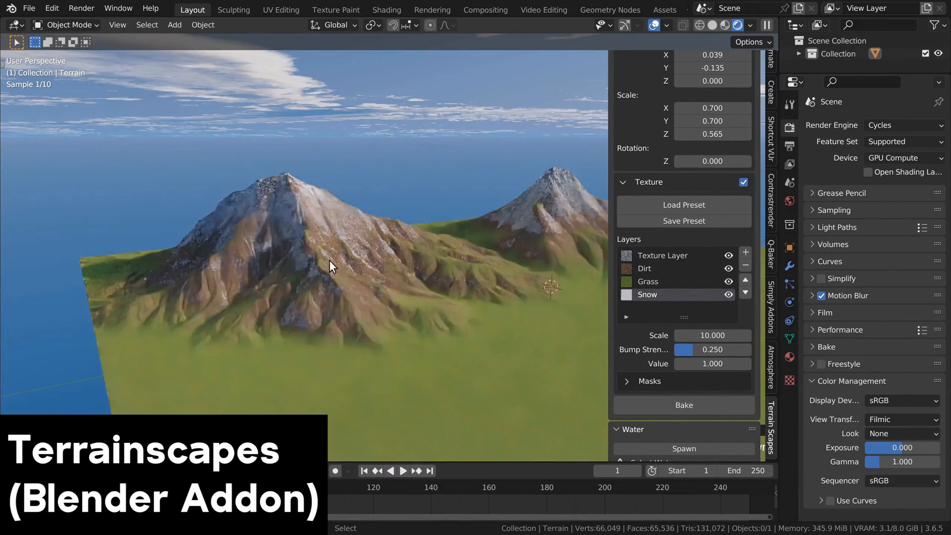
pyautogui.moveTo(329, 260); pyautogui.dragTo(362, 237, button='middle')
pyautogui.scroll(3, 361, 237)
pyautogui.keyDown('shift'); pyautogui.moveTo(323, 313); pyautogui.dragTo(391, 368, button='middle'); pyautogui.keyUp('shift')
pyautogui.scroll(2, 319, 238)
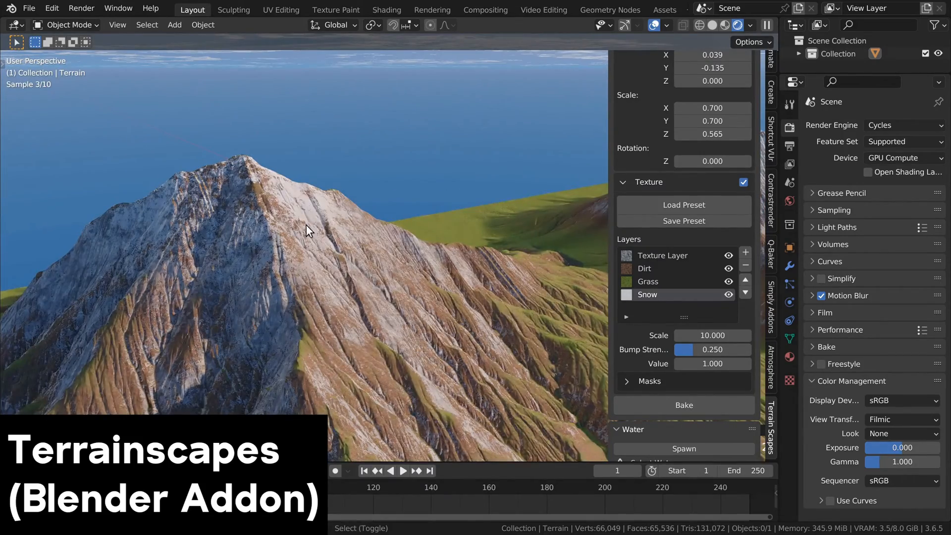
pyautogui.keyDown('shift'); pyautogui.moveTo(315, 301); pyautogui.dragTo(301, 253, button='middle'); pyautogui.keyUp('shift')
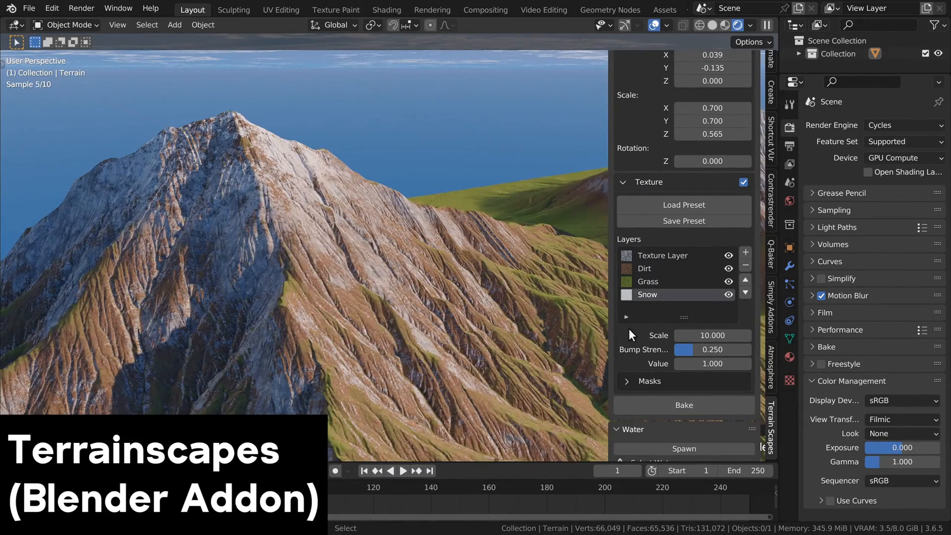
pyautogui.scroll(-3, 589, 224)
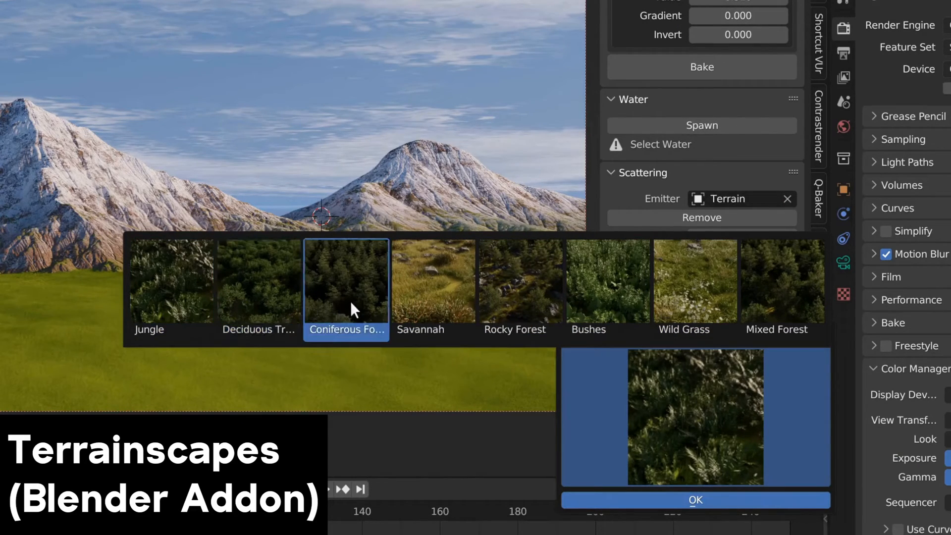
# Scatter trees across the terrain from the add-on's vegetation assets and view the rendered mountain landscape
pyautogui.click(406, 298)
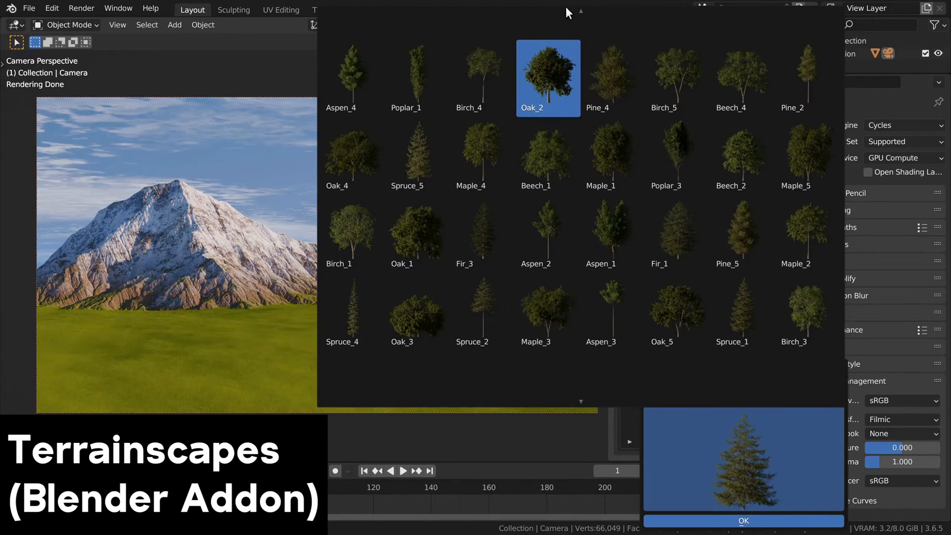
pyautogui.click(718, 483)
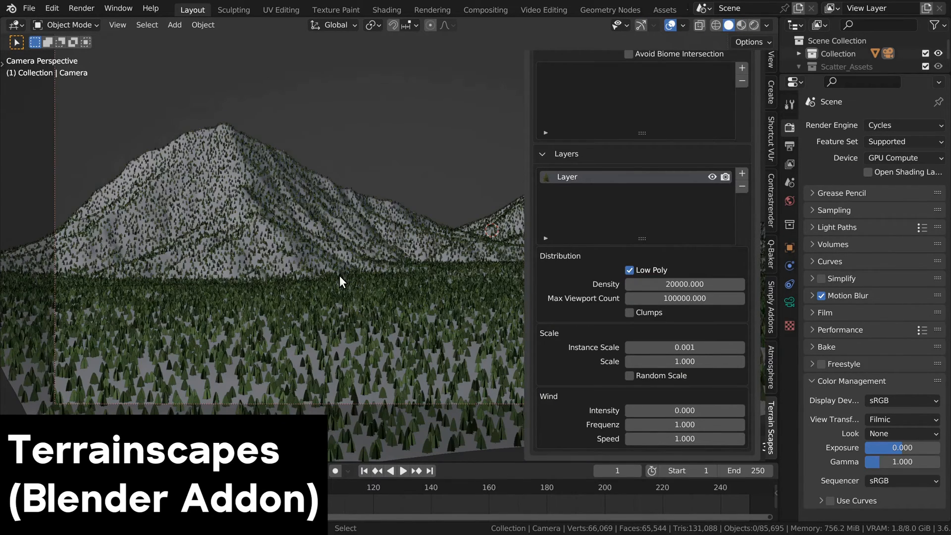
pyautogui.press('Return')
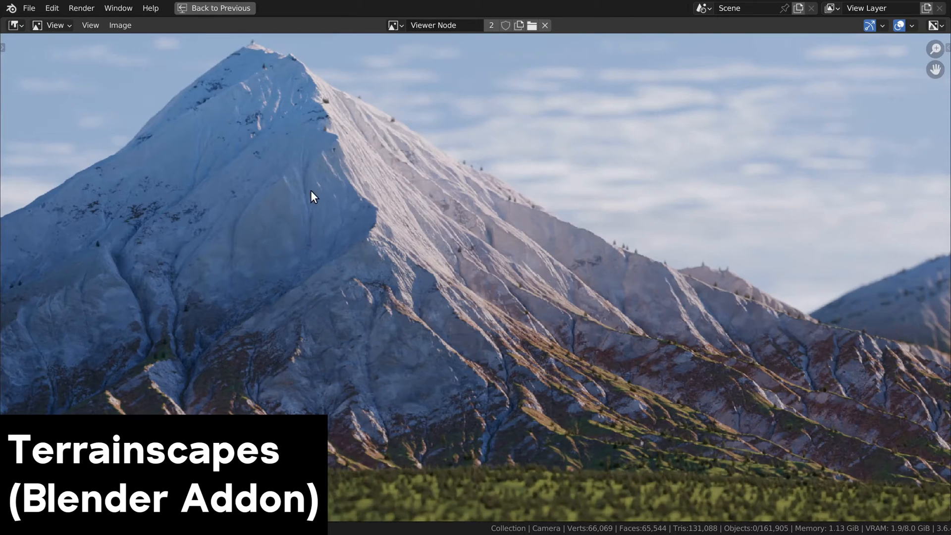
pyautogui.scroll(-3, 320, 179)
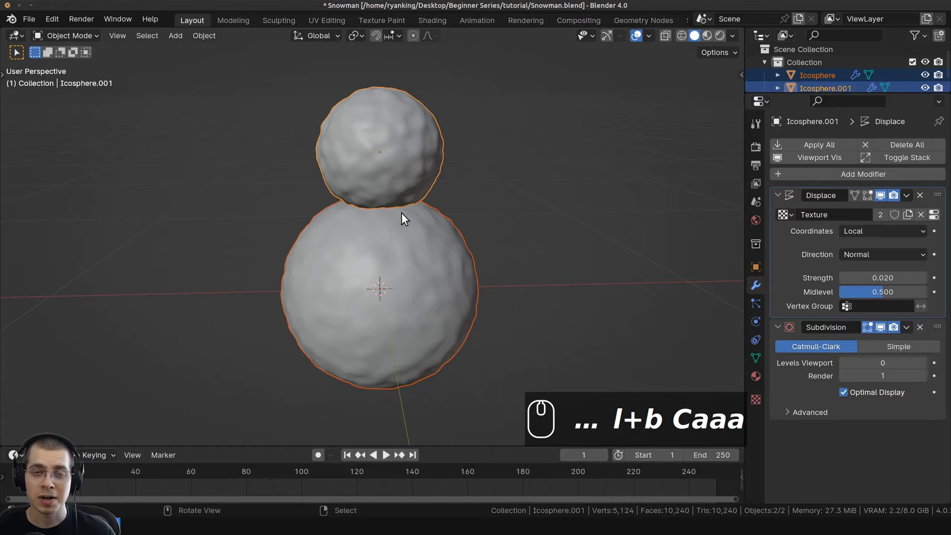
# Deselect all objects in the snowman scene, then select the head and body spheres in turn, ending on the head
pyautogui.moveTo(402, 212); pyautogui.dragTo(389, 212, button='middle')
pyautogui.press('a')
pyautogui.press('a')
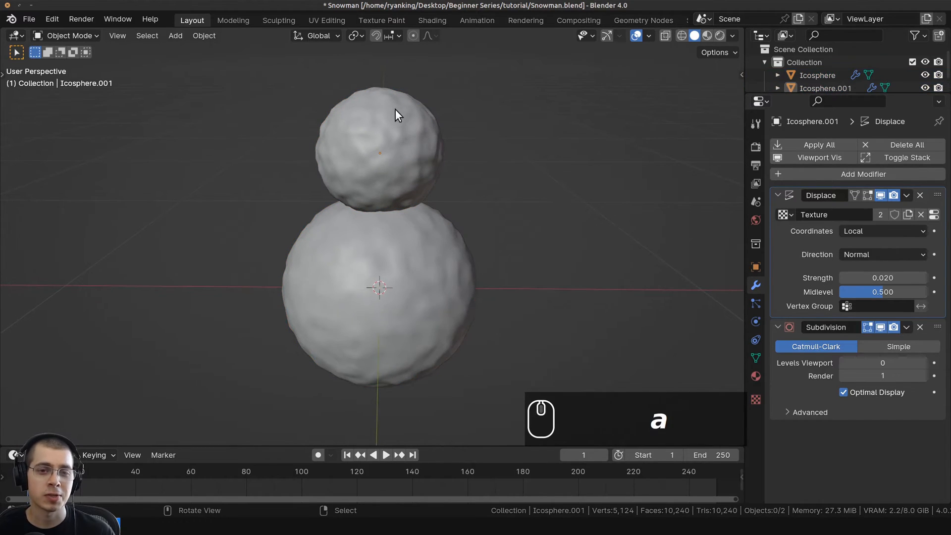
pyautogui.click(403, 145)
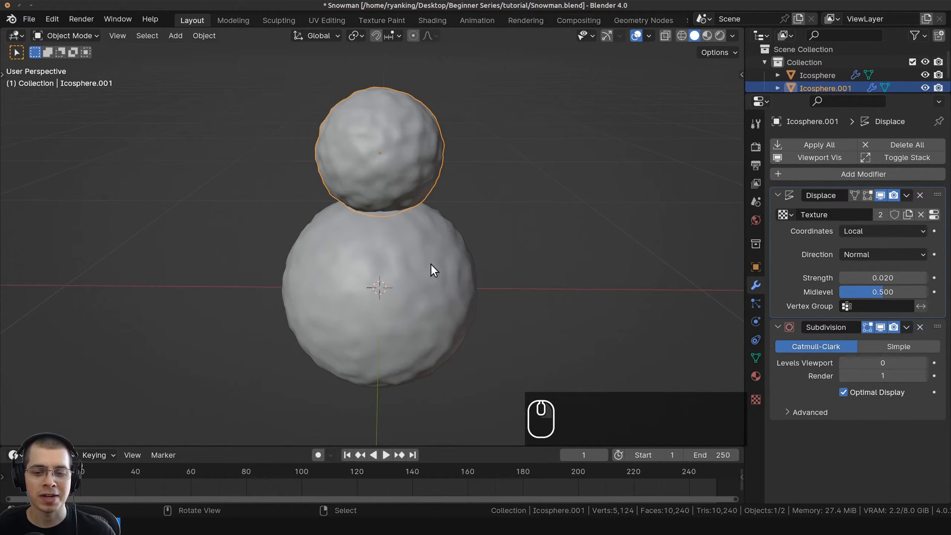
pyautogui.click(431, 264)
pyautogui.click(421, 152)
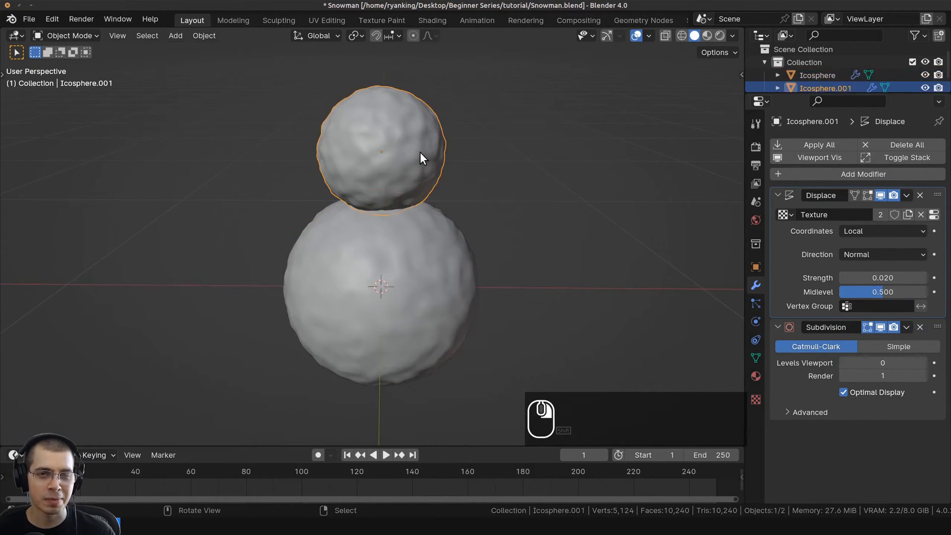
pyautogui.click(419, 218)
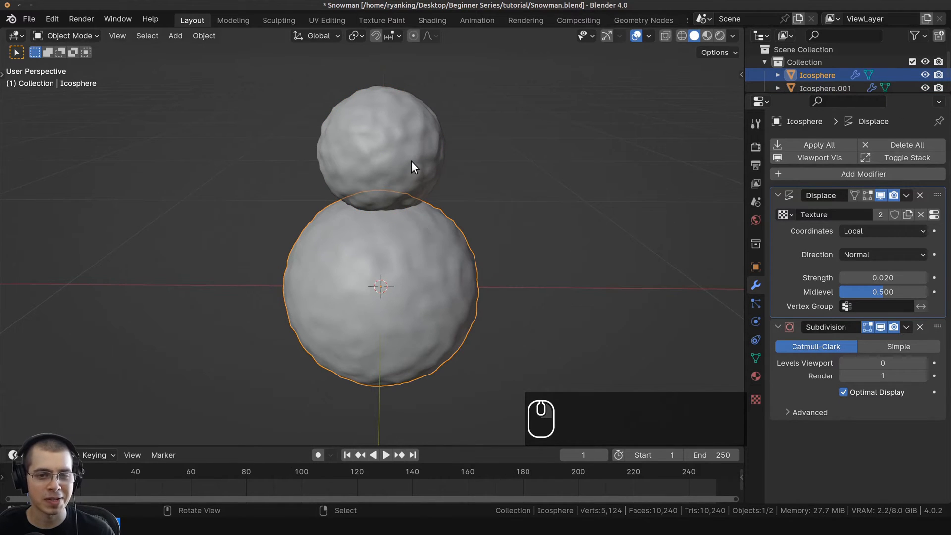
pyautogui.click(413, 170)
pyautogui.click(422, 229)
pyautogui.moveTo(423, 229)
pyautogui.mouseDown(button='middle')
pyautogui.moveTo(431, 233)
pyautogui.moveTo(414, 237)
pyautogui.mouseUp(button='middle')
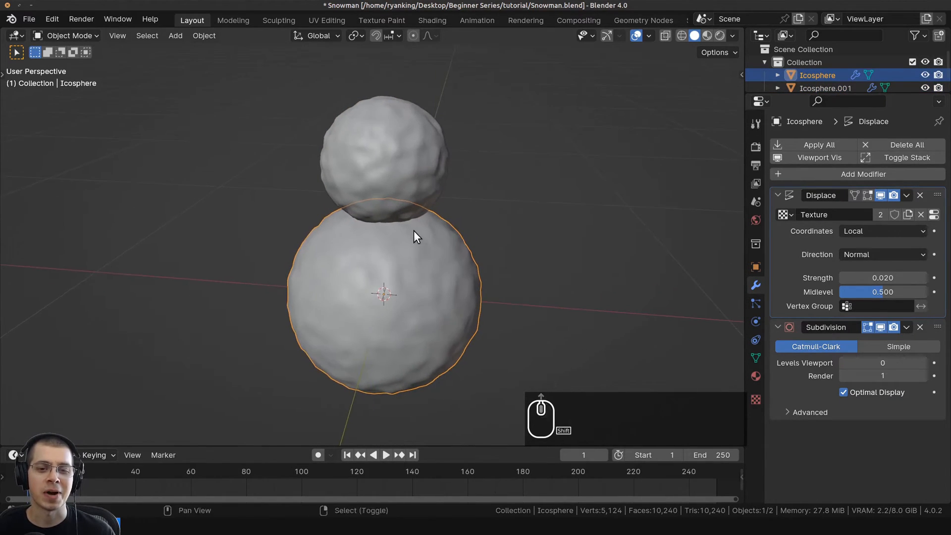
pyautogui.scroll(3, 419, 224)
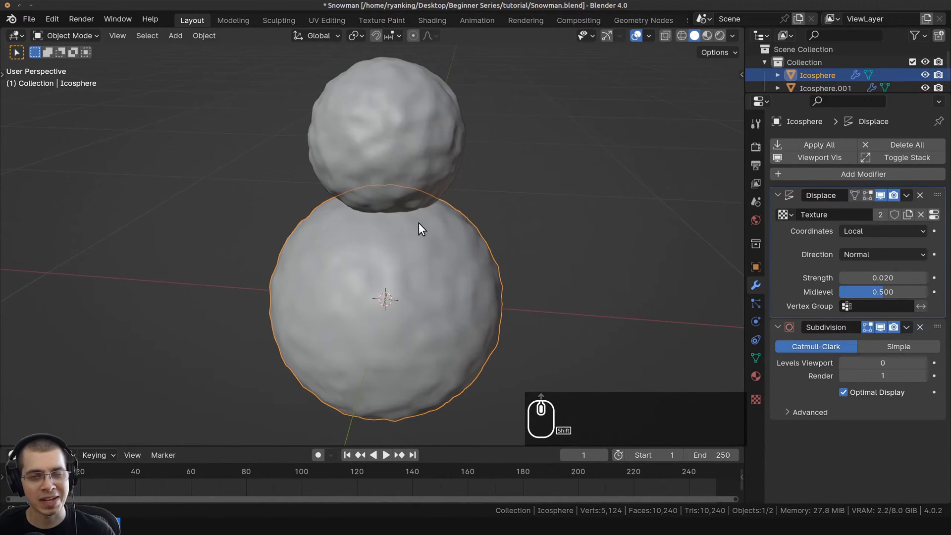
pyautogui.moveTo(414, 165); pyautogui.dragTo(418, 203, button='middle')
pyautogui.click(407, 160)
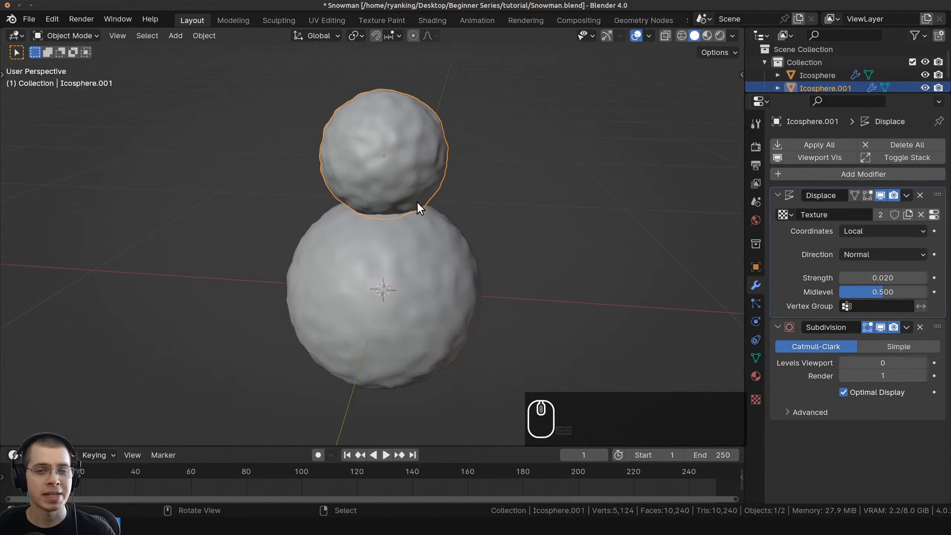
pyautogui.scroll(1, 420, 201)
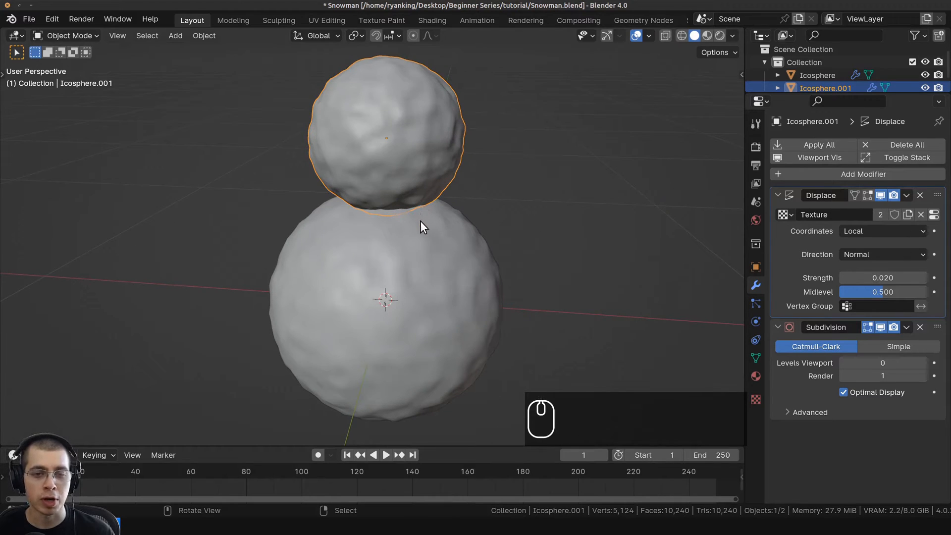
# Switch the selection back and forth between the snowman's body and head spheres, leaving only the head selected
pyautogui.click(433, 243)
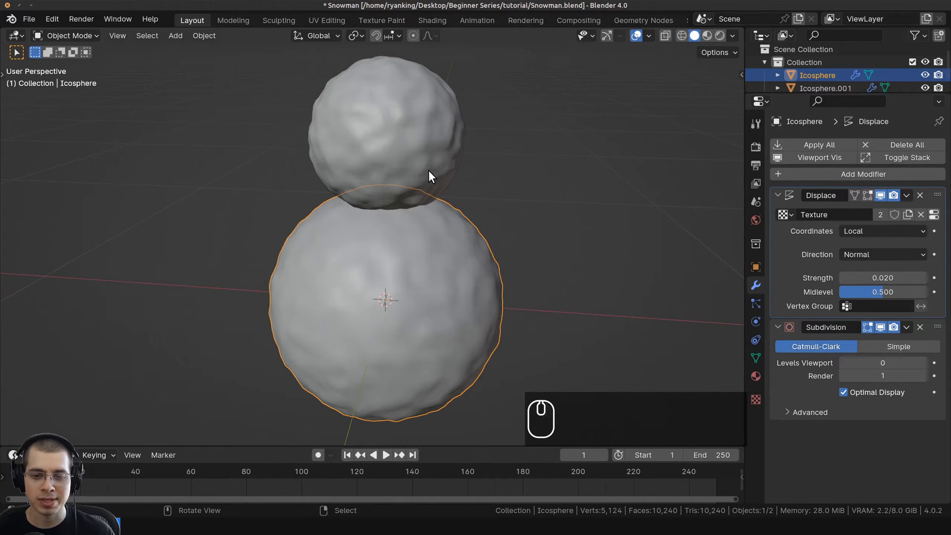
pyautogui.click(422, 116)
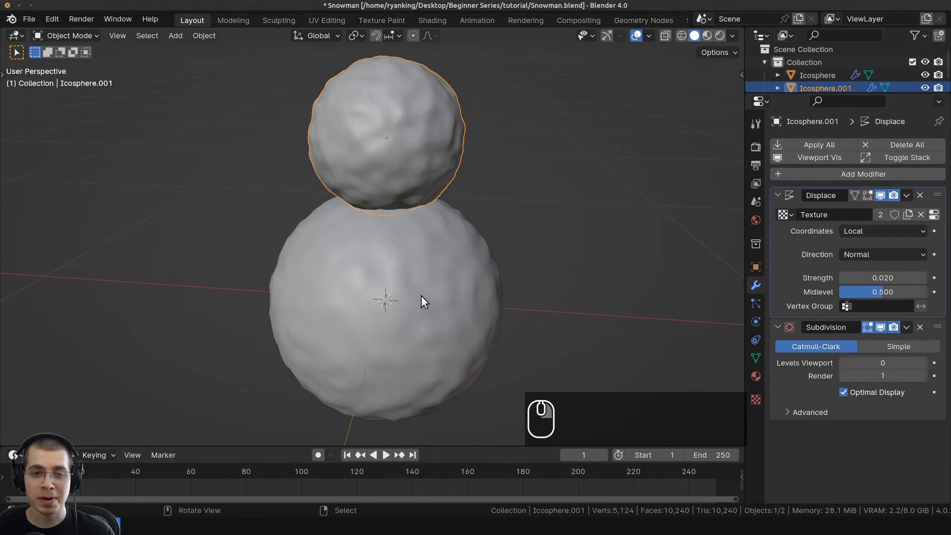
pyautogui.click(424, 295)
pyautogui.click(422, 173)
pyautogui.moveTo(422, 173); pyautogui.dragTo(412, 296, button='middle')
pyautogui.click(422, 275)
pyautogui.click(400, 179)
pyautogui.click(406, 294)
pyautogui.click(411, 198)
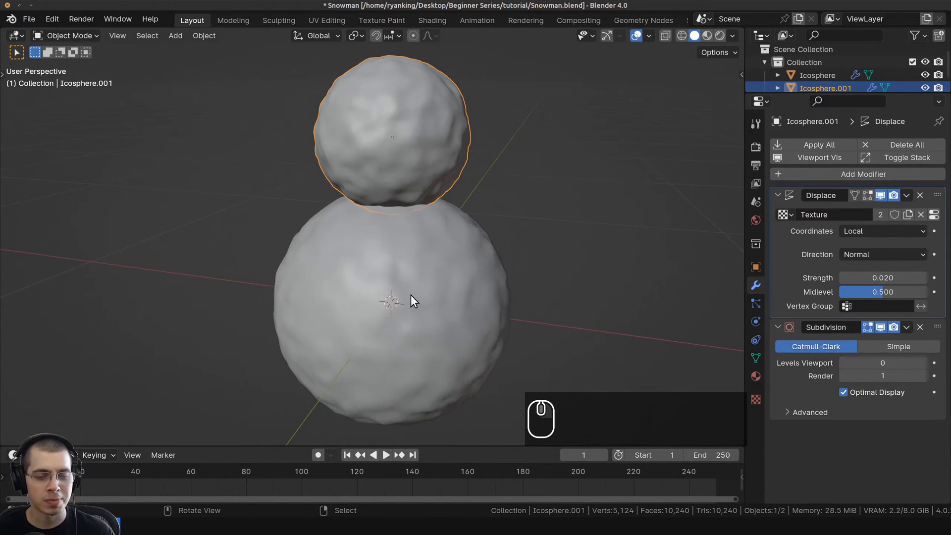
pyautogui.click(409, 296)
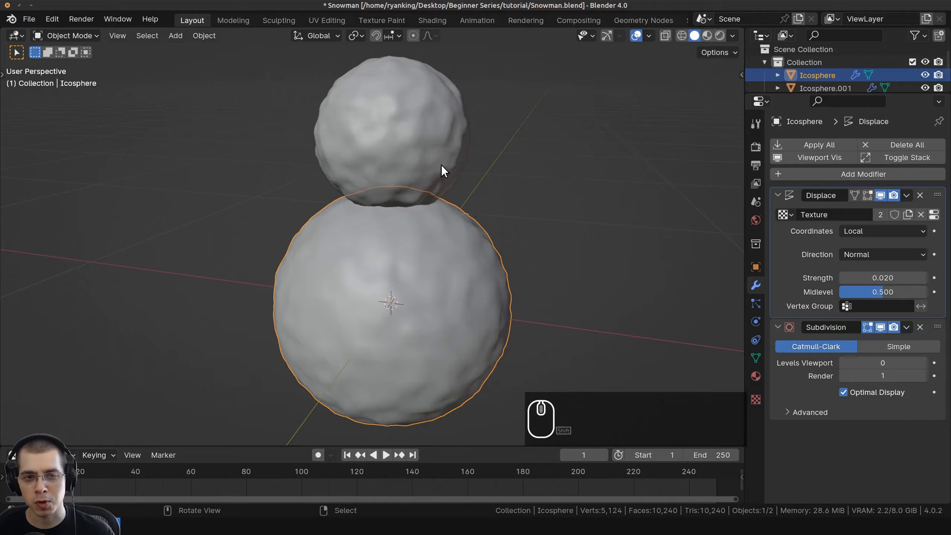
pyautogui.click(430, 141)
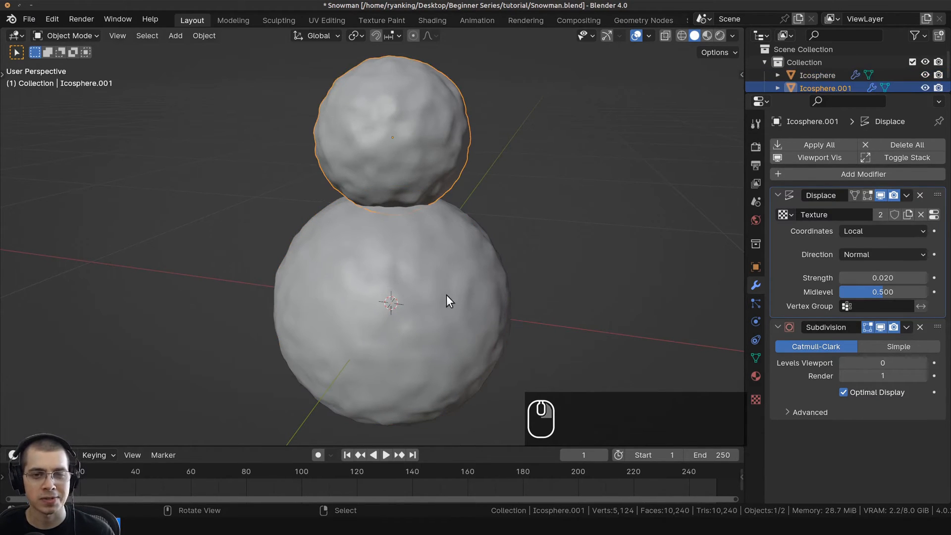
pyautogui.click(449, 270)
pyautogui.moveTo(448, 281)
pyautogui.mouseDown(button='middle')
pyautogui.moveTo(470, 293)
pyautogui.moveTo(462, 284)
pyautogui.mouseUp(button='middle')
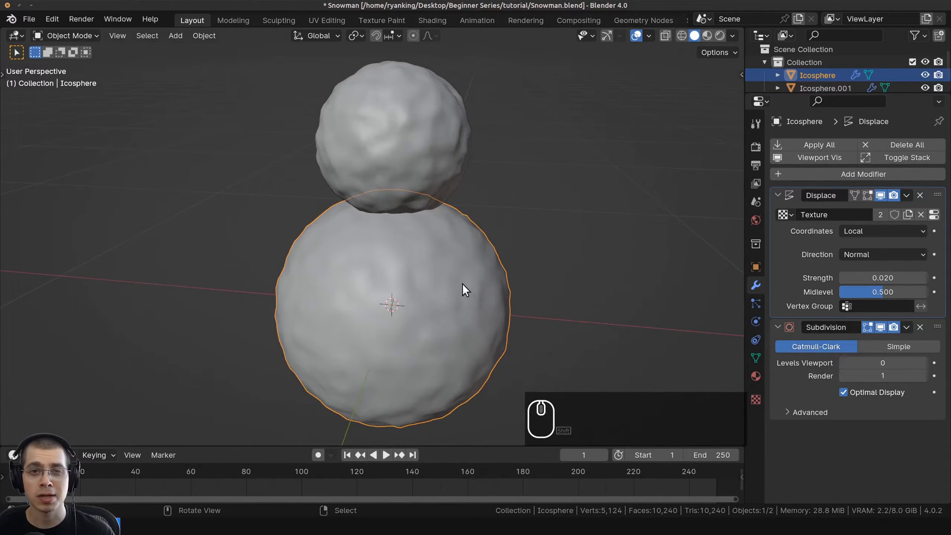
pyautogui.click(424, 160)
pyautogui.moveTo(418, 195); pyautogui.dragTo(427, 180, button='middle')
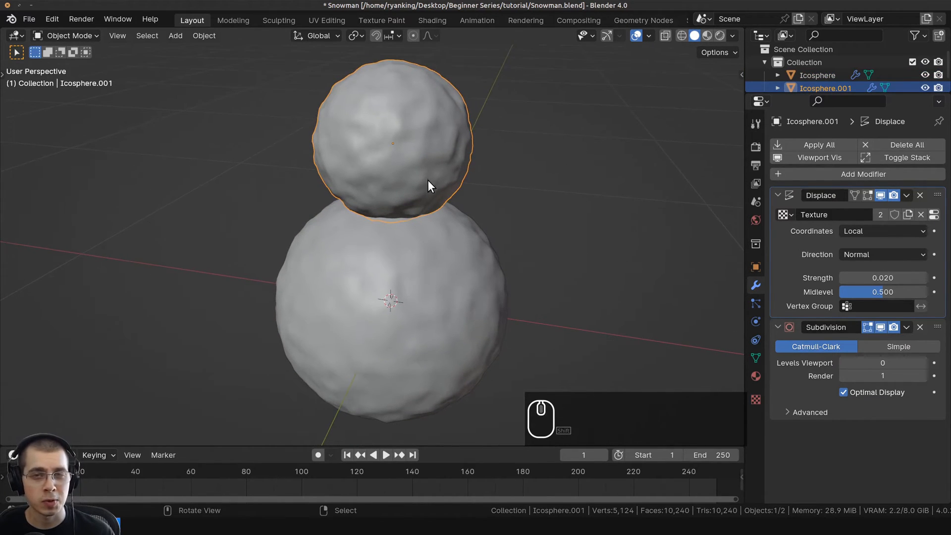
pyautogui.click(440, 224)
pyautogui.moveTo(435, 221); pyautogui.dragTo(427, 177, button='middle')
pyautogui.click(427, 176)
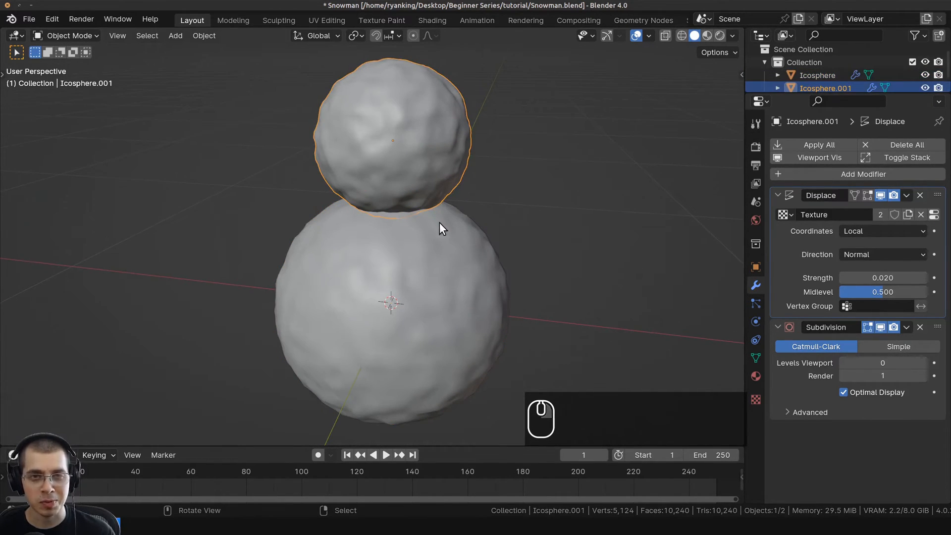
pyautogui.rightClick(439, 224)
pyautogui.rightClick(433, 174)
pyautogui.rightClick(451, 260)
pyautogui.rightClick(429, 145)
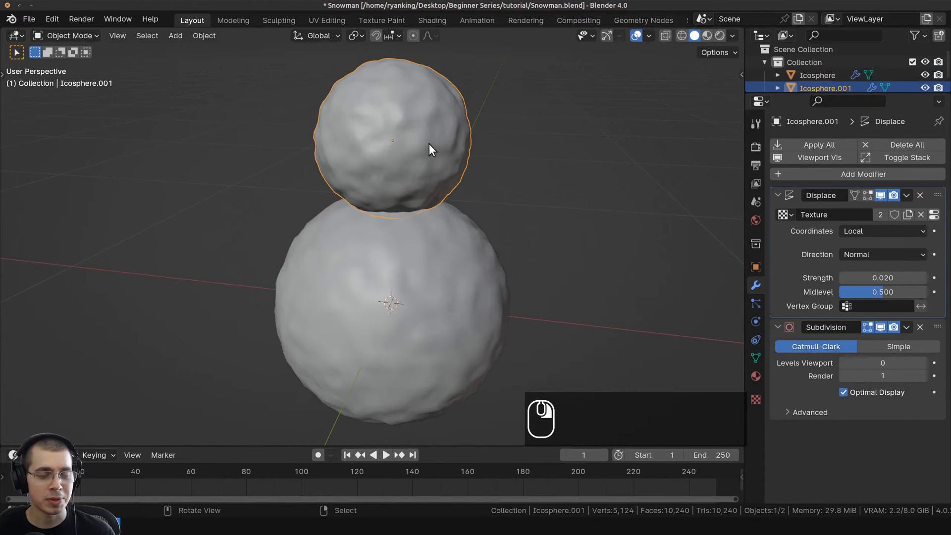
pyautogui.click(416, 281)
pyautogui.rightClick(455, 198)
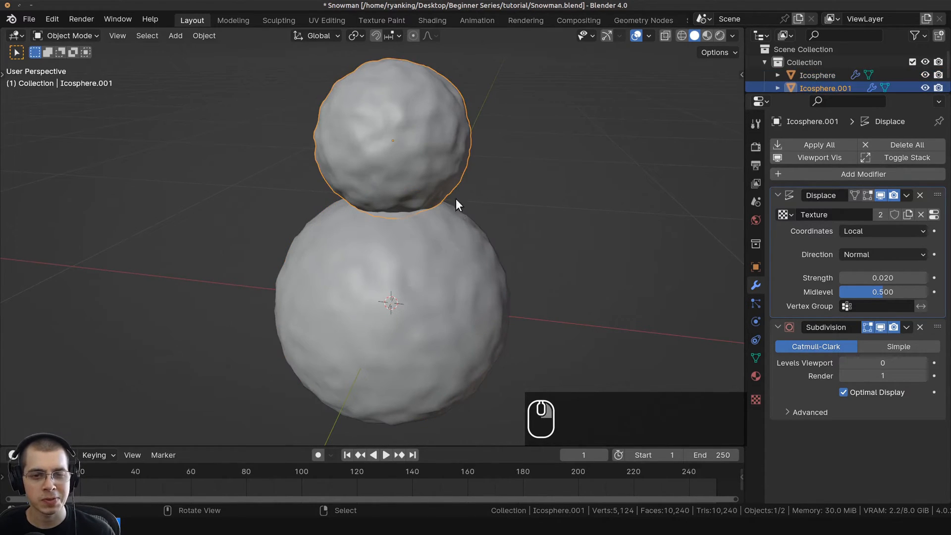
pyautogui.rightClick(469, 218)
pyautogui.rightClick(444, 139)
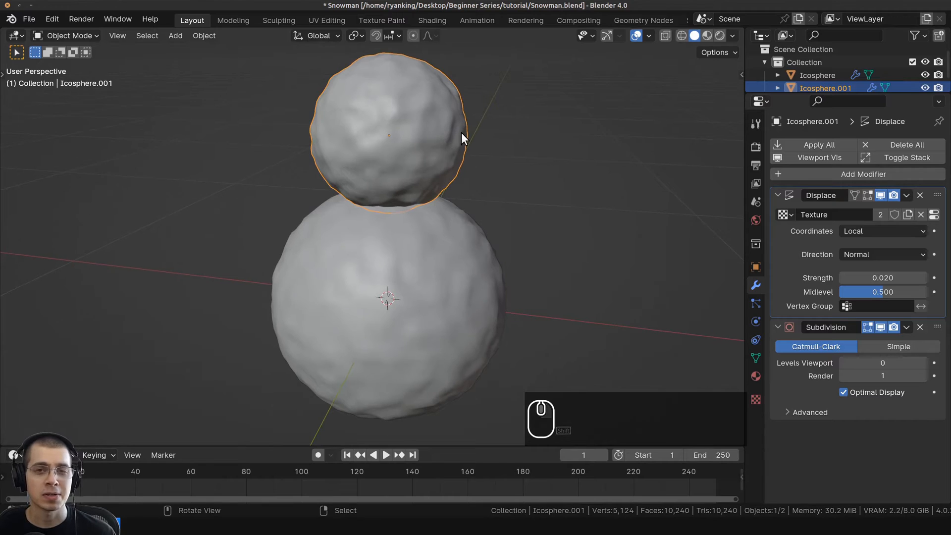
pyautogui.rightClick(421, 222)
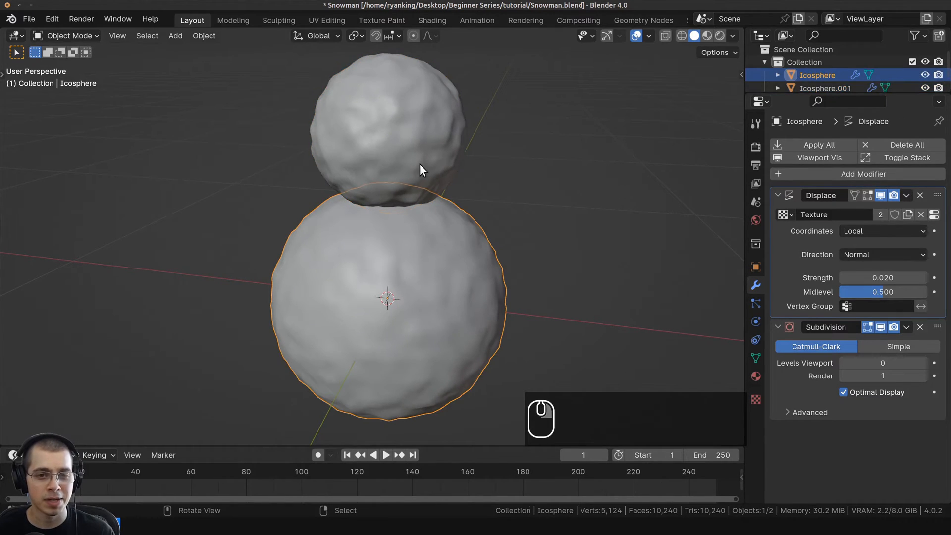
pyautogui.rightClick(421, 164)
pyautogui.rightClick(437, 268)
pyautogui.rightClick(426, 164)
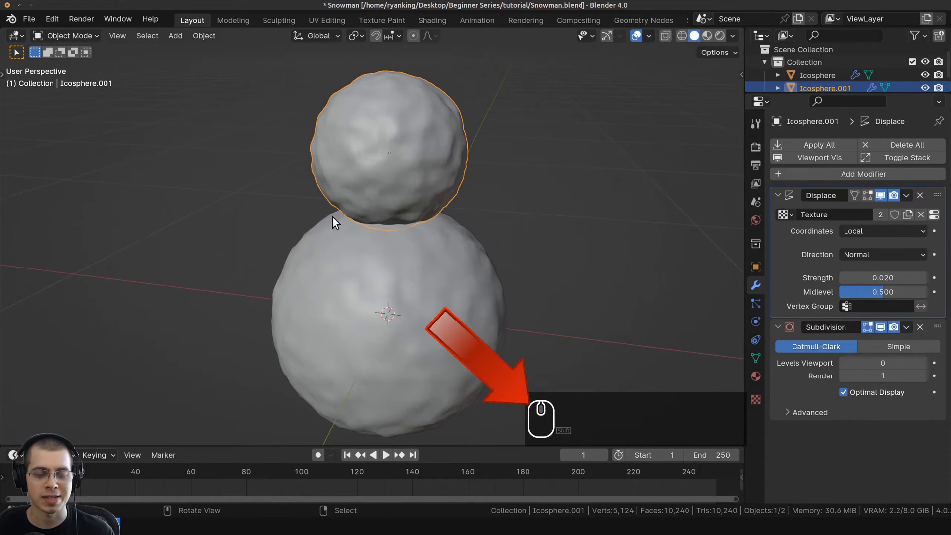
# Deselect everything, select the snowman's body sphere, and switch the selection to the head sphere
pyautogui.hotkey('ctrl', 'w')
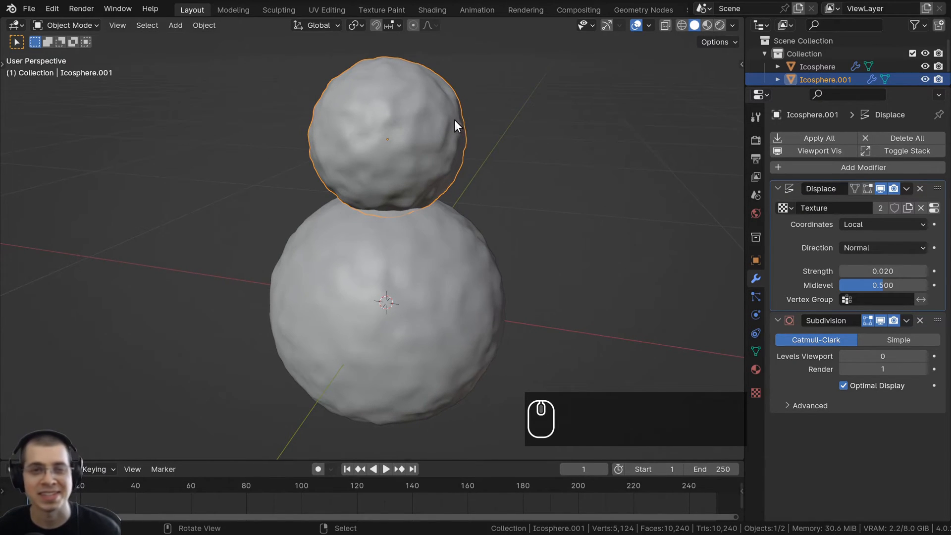
pyautogui.keyDown('shift'); pyautogui.moveTo(455, 120); pyautogui.dragTo(451, 125, button='middle'); pyautogui.keyUp('shift')
pyautogui.press('a')
pyautogui.rightClick(368, 217)
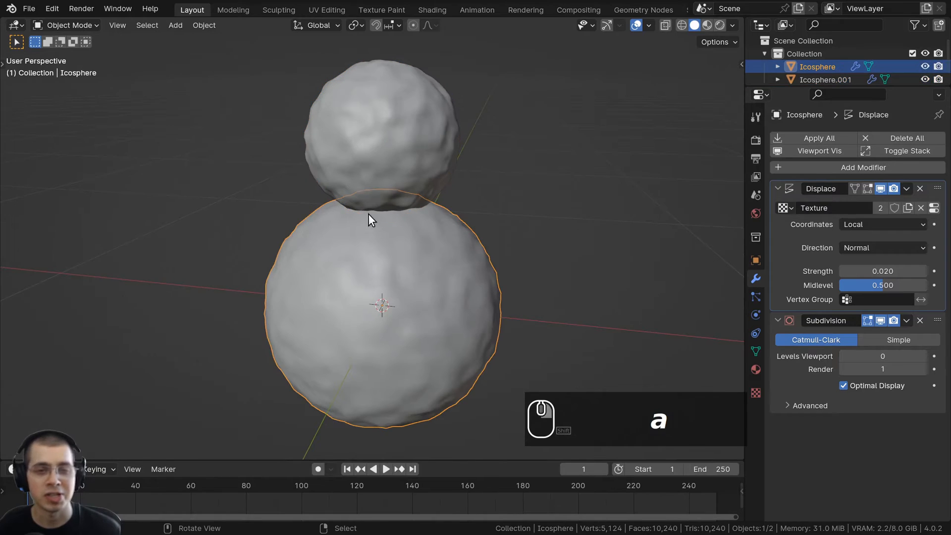
pyautogui.rightClick(365, 191)
# Open the program preferences and display the Keymap settings
pyautogui.click(54, 10)
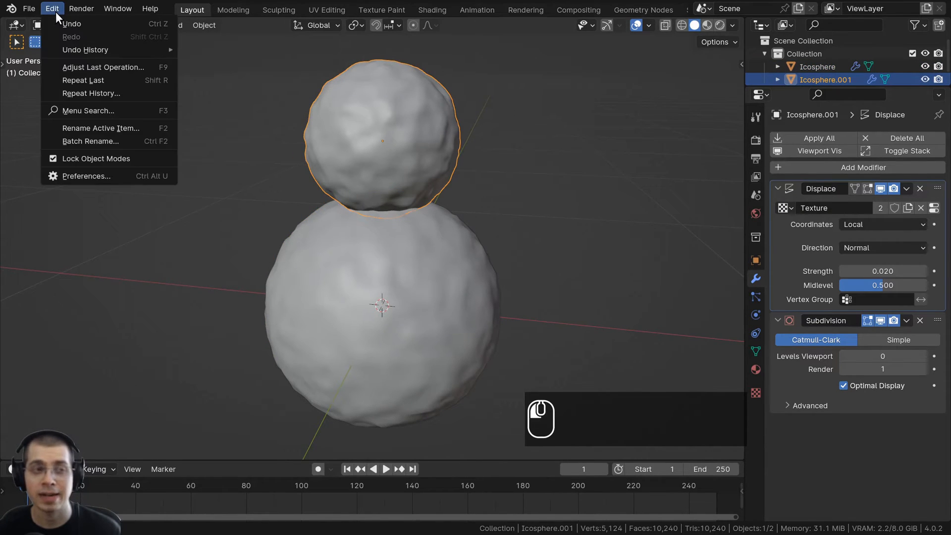
pyautogui.click(79, 175)
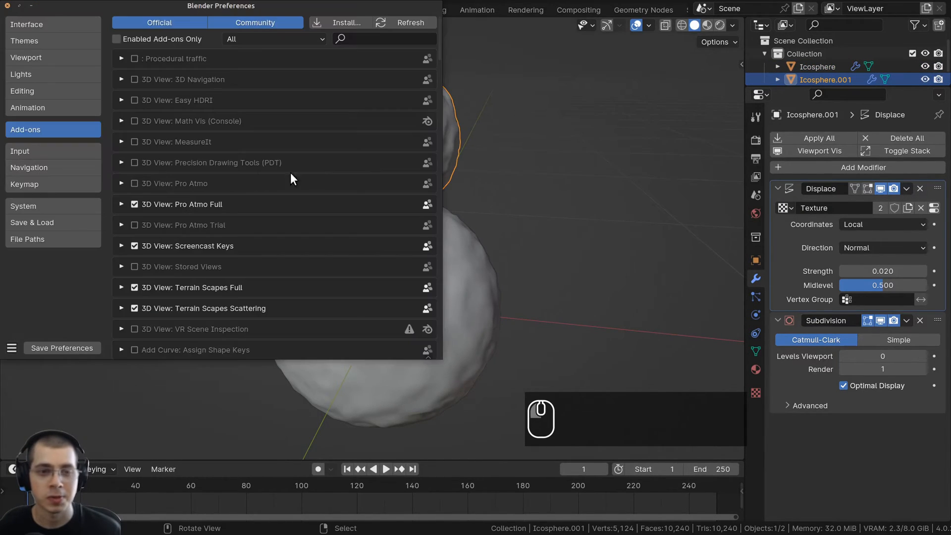
pyautogui.moveTo(312, 7); pyautogui.dragTo(484, 49)
pyautogui.click(221, 193)
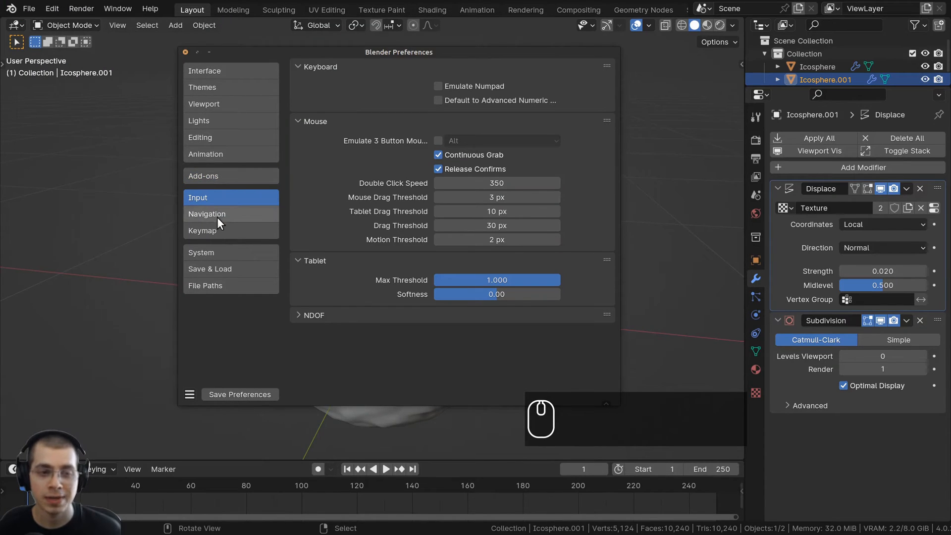
pyautogui.click(216, 231)
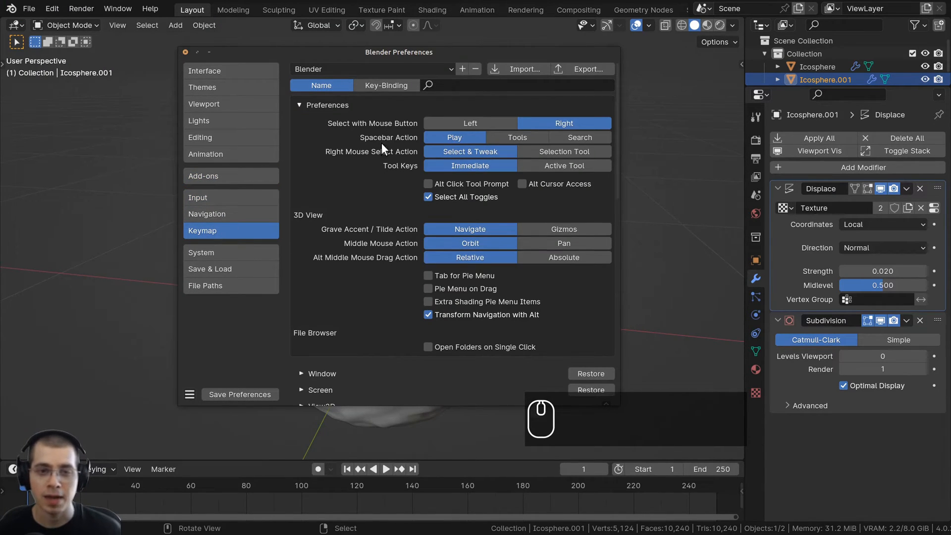
# Switch Select with Mouse Button between Left and Right, ending on Right, and close the preferences
pyautogui.click(454, 123)
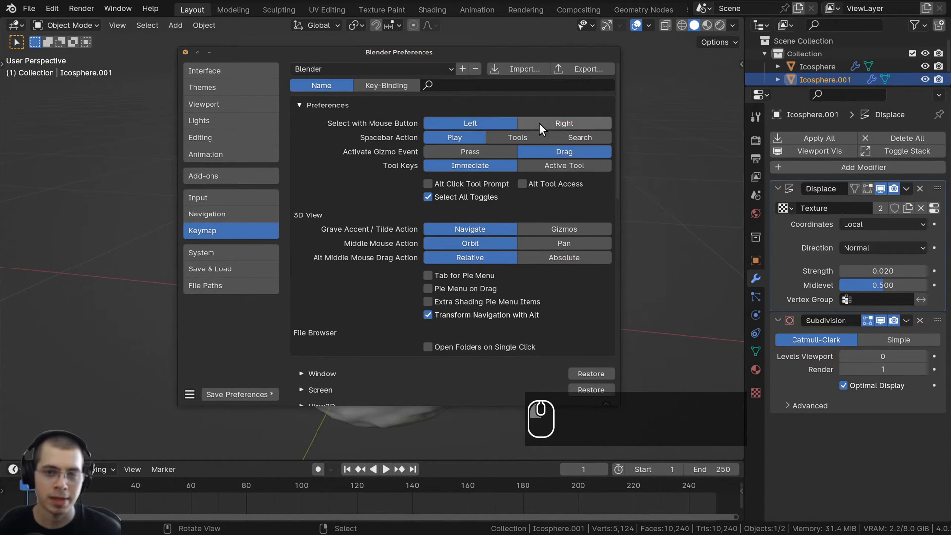
pyautogui.click(539, 123)
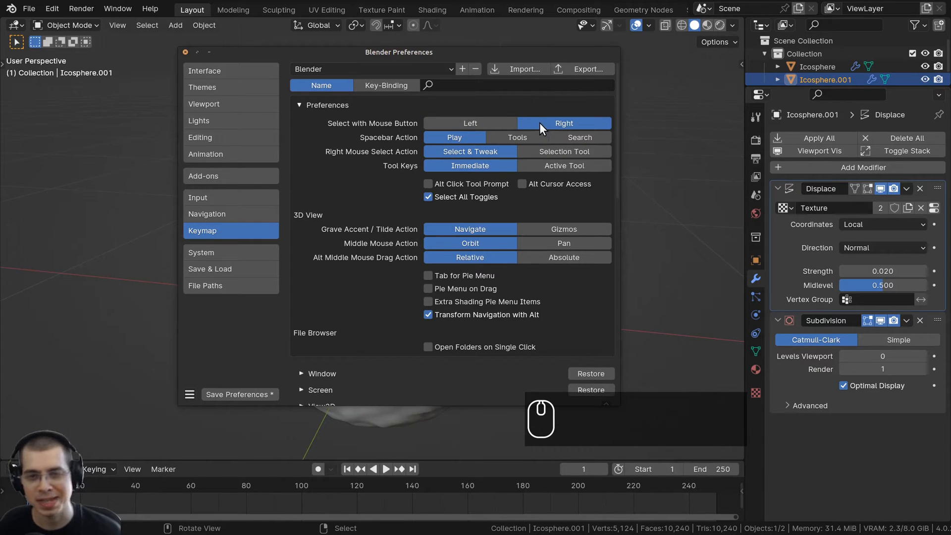
pyautogui.click(512, 123)
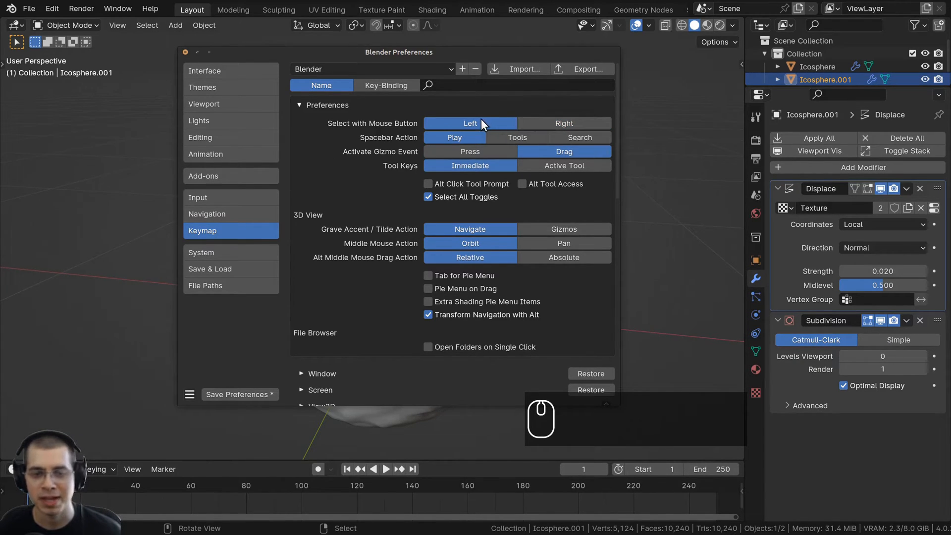
pyautogui.click(546, 121)
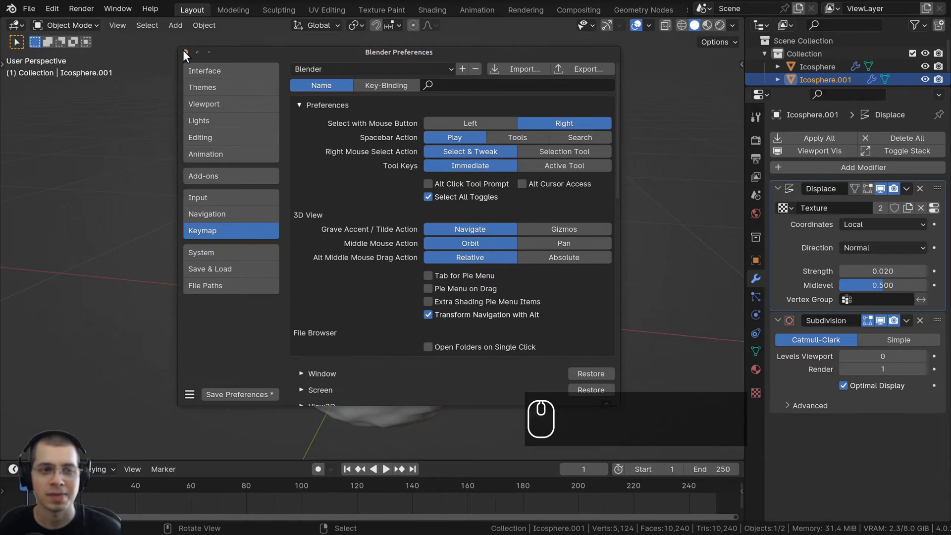
pyautogui.click(185, 52)
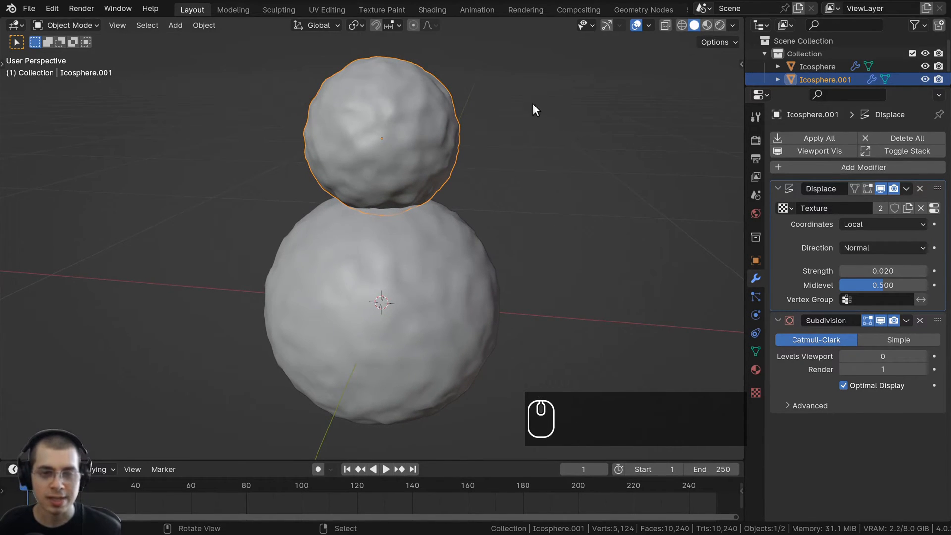
# Toggle the selection of all objects off and on repeatedly, ending with both snowman spheres selected
pyautogui.press('a')
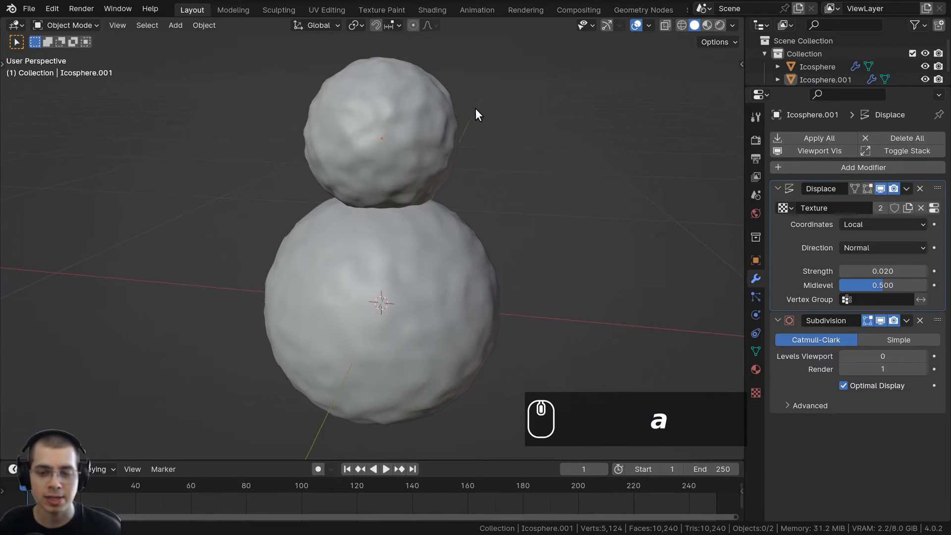
pyautogui.press('a')
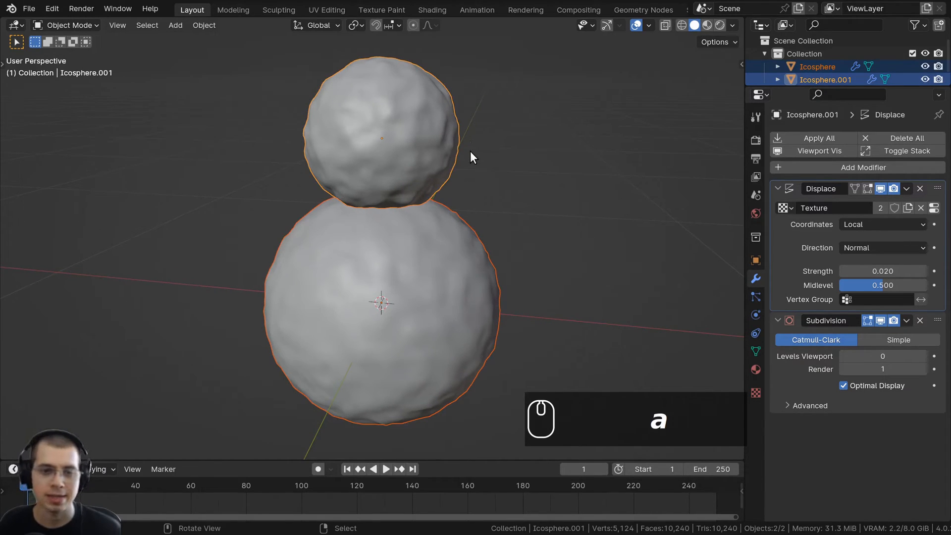
pyautogui.press('a')
pyautogui.moveTo(480, 147); pyautogui.dragTo(510, 135, button='middle')
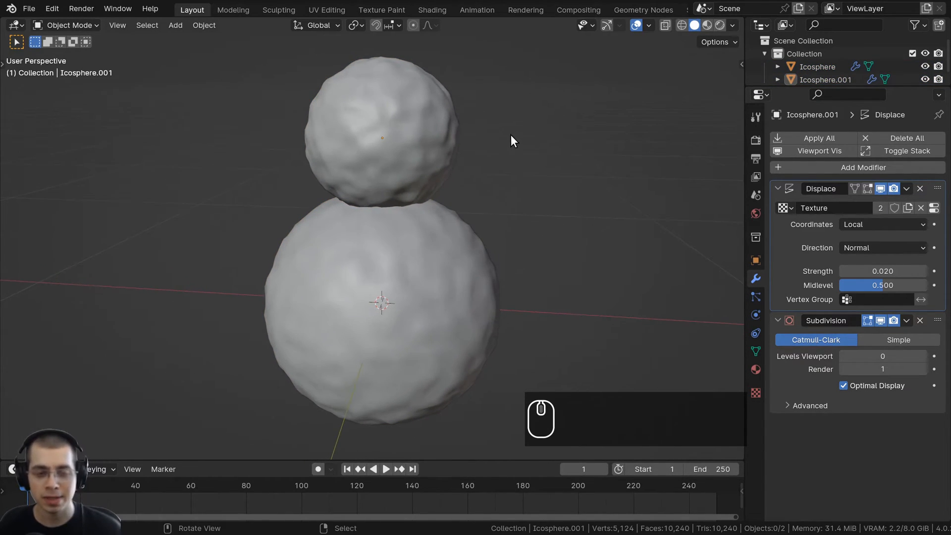
pyautogui.press('a')
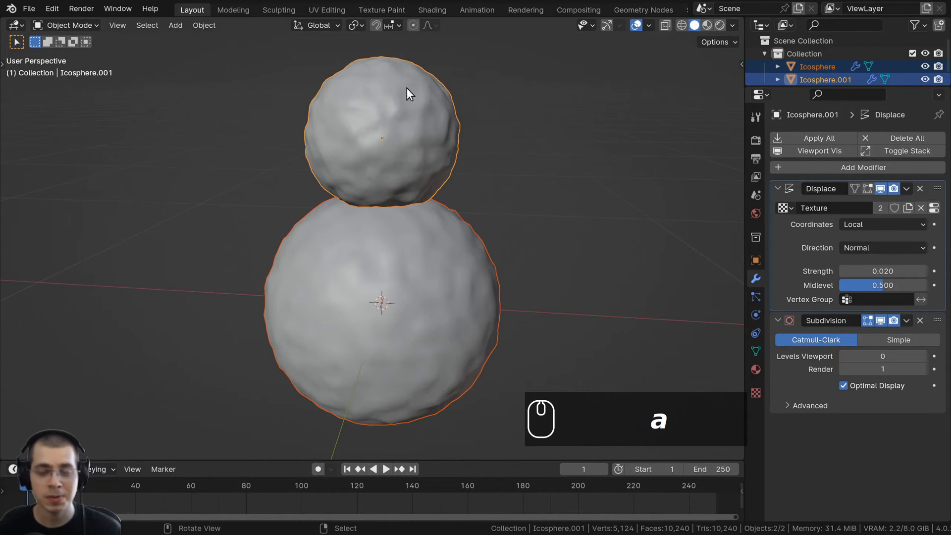
pyautogui.moveTo(365, 133); pyautogui.dragTo(358, 123, button='middle')
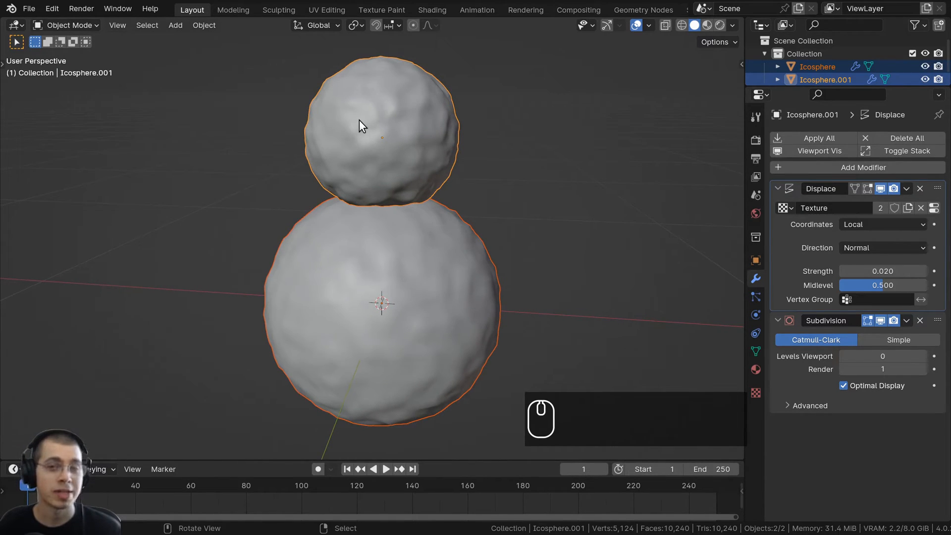
pyautogui.press('a')
pyautogui.press('a')
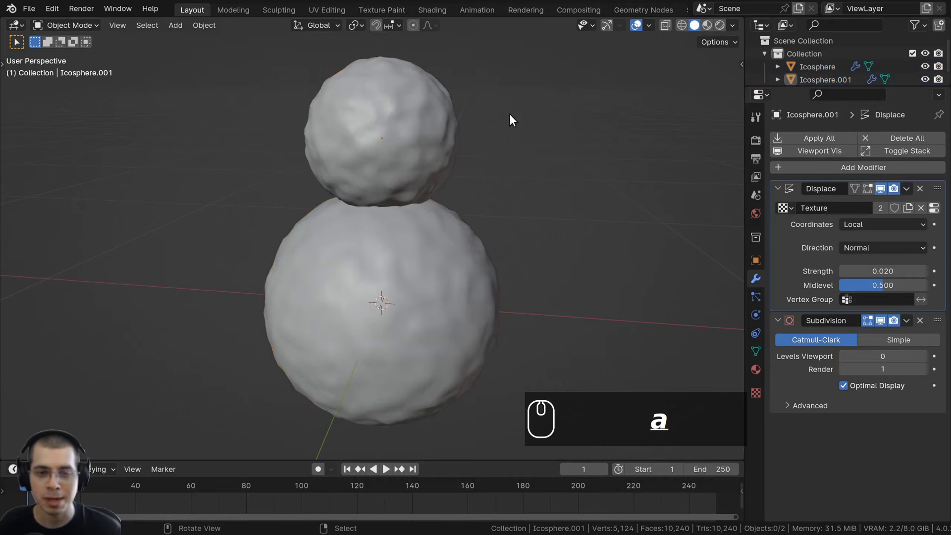
pyautogui.press('a')
pyautogui.press('a')
pyautogui.press('a')
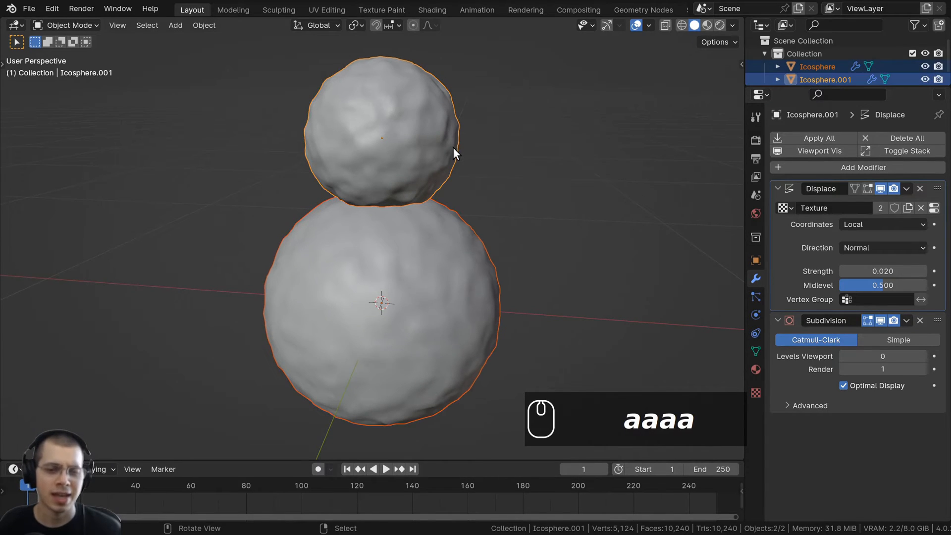
# Move only the head sphere up about 0.007 m along the global Z axis
pyautogui.click(439, 147)
pyautogui.press('g')
pyautogui.press('z')
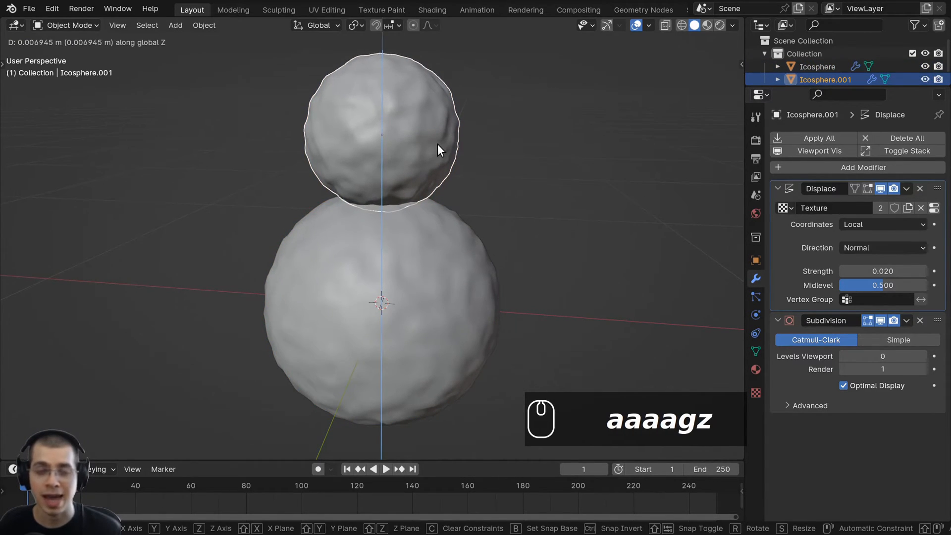
pyautogui.click(438, 145)
# Clear the head selection and toggle select-all until both the head and body spheres are selected
pyautogui.press('a')
pyautogui.press('a')
pyautogui.keyDown('shift'); pyautogui.moveTo(459, 155); pyautogui.dragTo(454, 154, button='middle'); pyautogui.keyUp('shift')
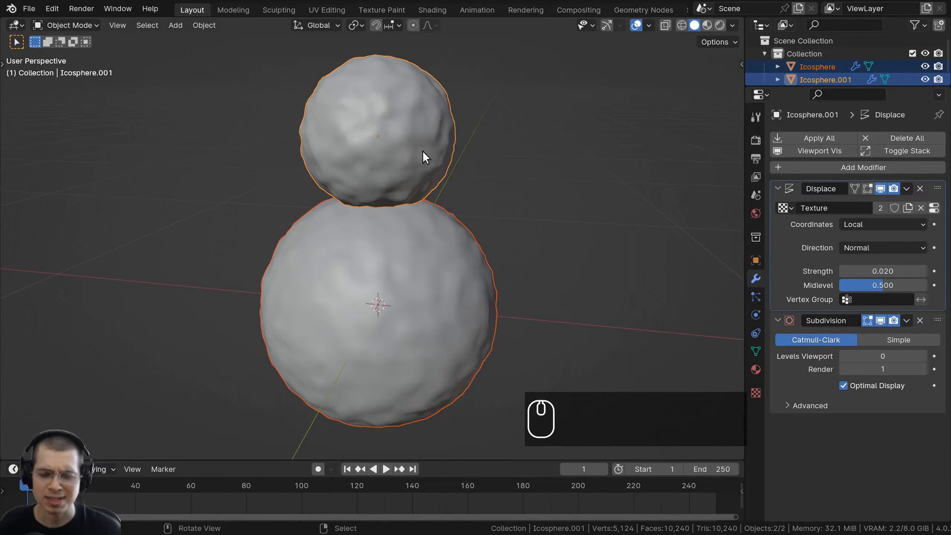
pyautogui.press('a')
pyautogui.press('a')
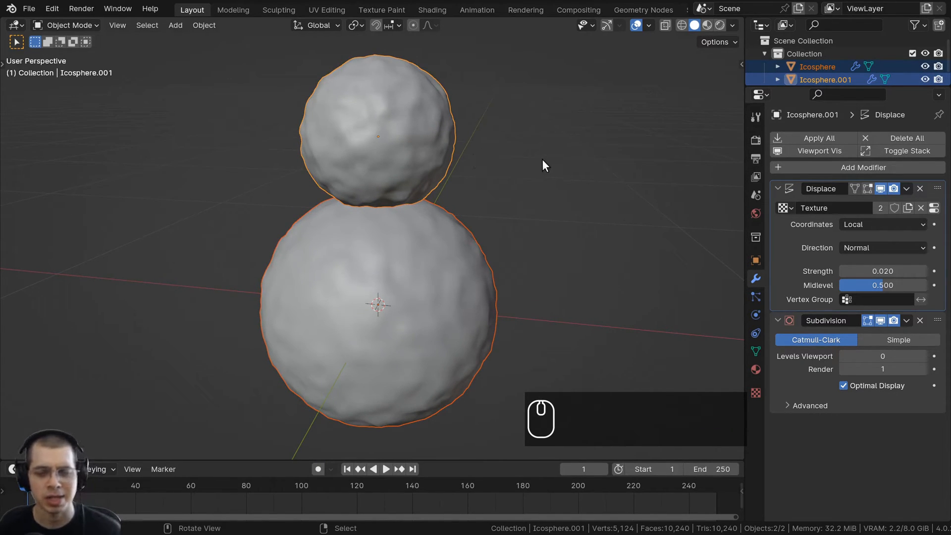
# Examine the Select All Toggles option in the Keymap preferences, keep it enabled, and close the preferences
pyautogui.click(52, 10)
pyautogui.click(103, 176)
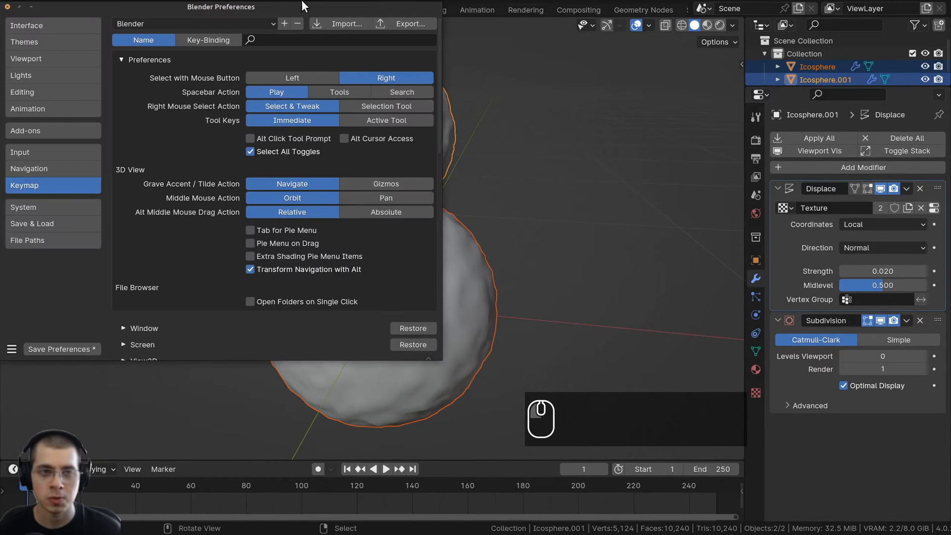
pyautogui.moveTo(296, 8); pyautogui.dragTo(483, 55)
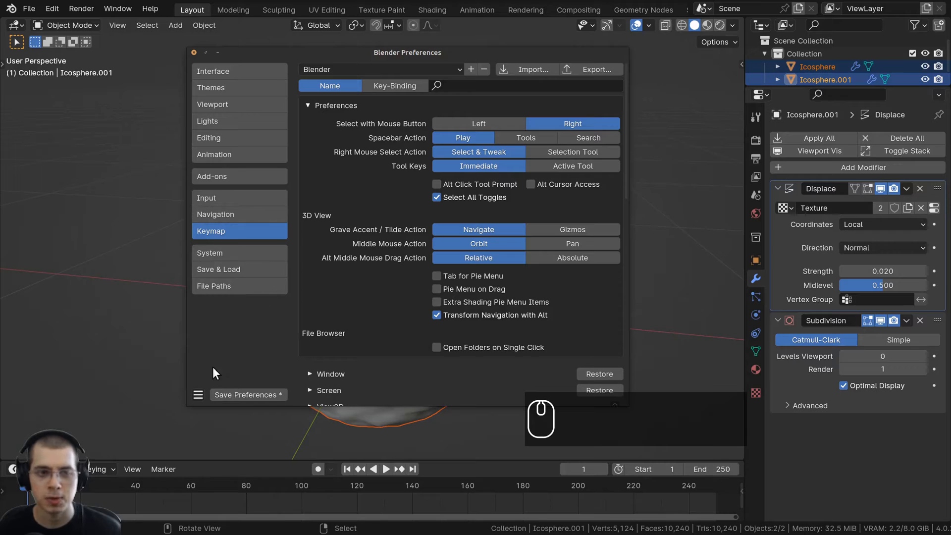
pyautogui.click(448, 198)
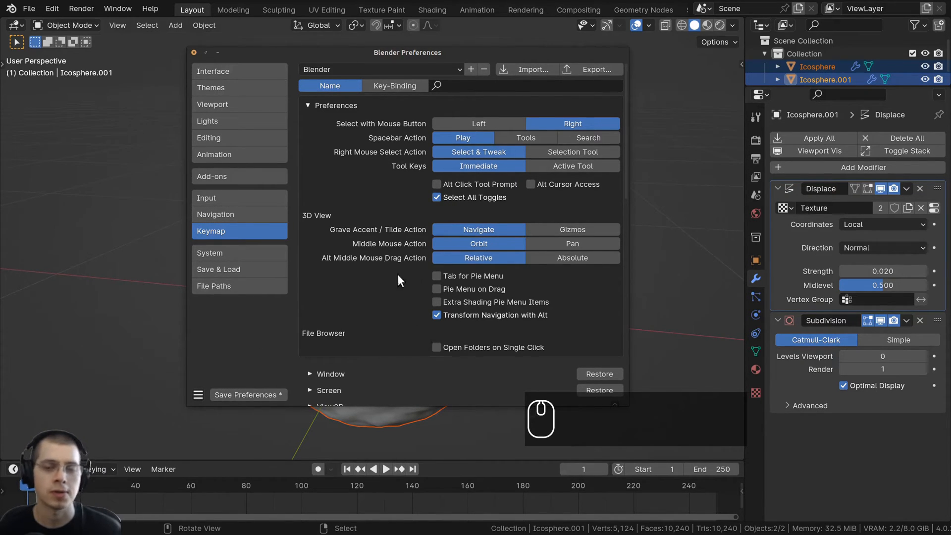
pyautogui.click(194, 53)
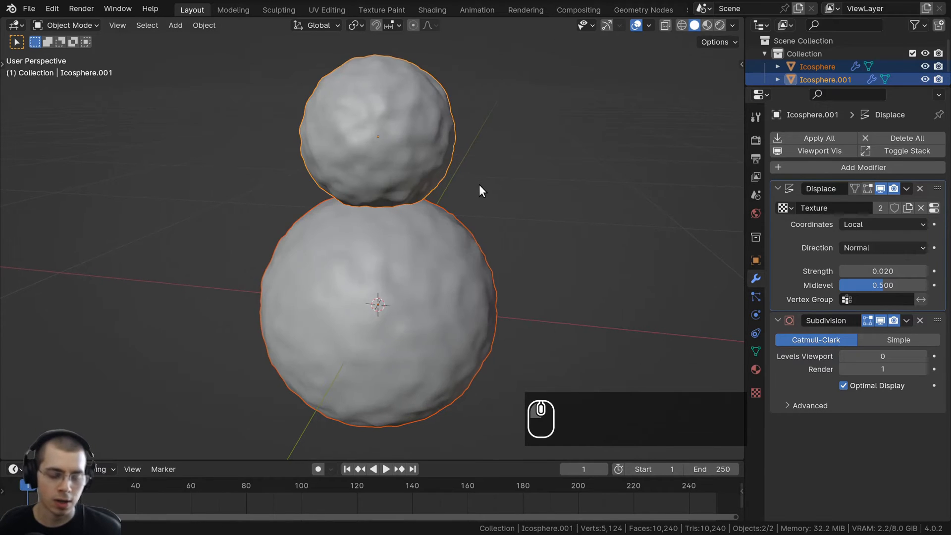
# Toggle the selection of both snowman spheres on and off, ending with nothing selected
pyautogui.press('a')
pyautogui.press('a')
pyautogui.press('a')
pyautogui.press('a')
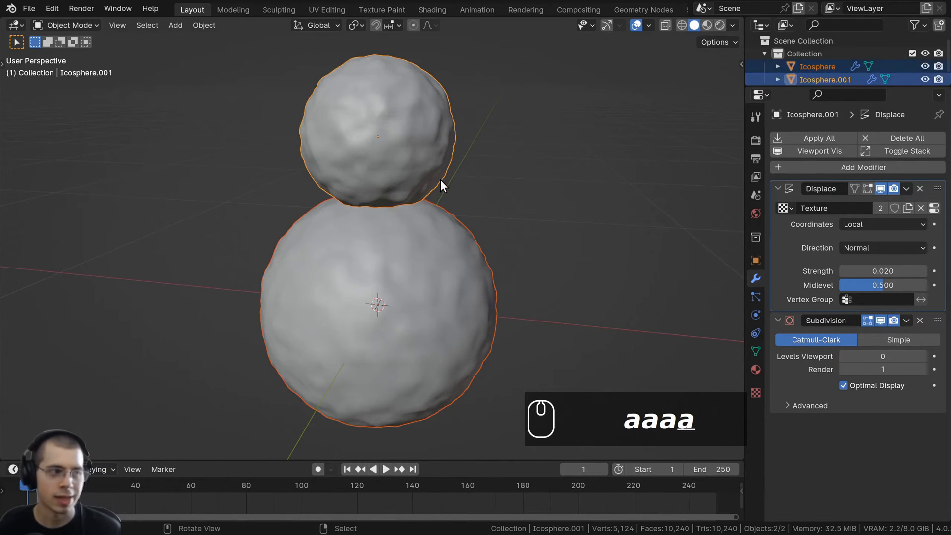
pyautogui.press('a')
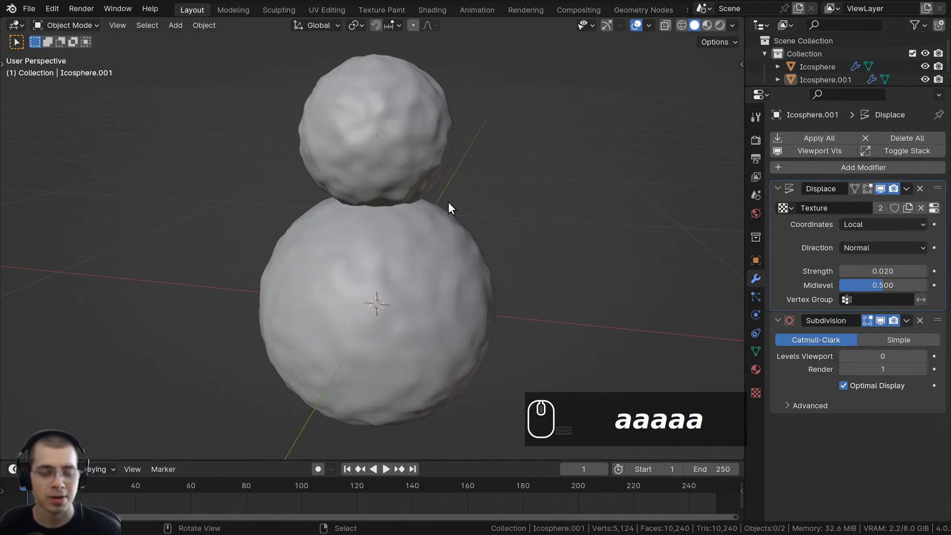
pyautogui.press('a')
pyautogui.press('a')
# Add a cylinder mesh at the 3D cursor in the snowman scene
pyautogui.moveTo(423, 176); pyautogui.dragTo(526, 386, button='middle')
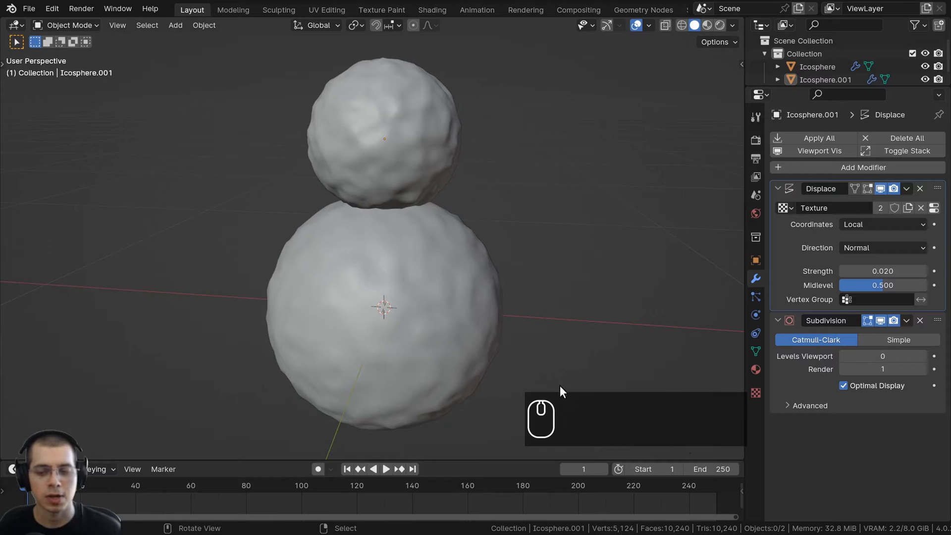
pyautogui.keyDown('shift'); pyautogui.moveTo(486, 362); pyautogui.dragTo(519, 254, button='middle'); pyautogui.keyUp('shift')
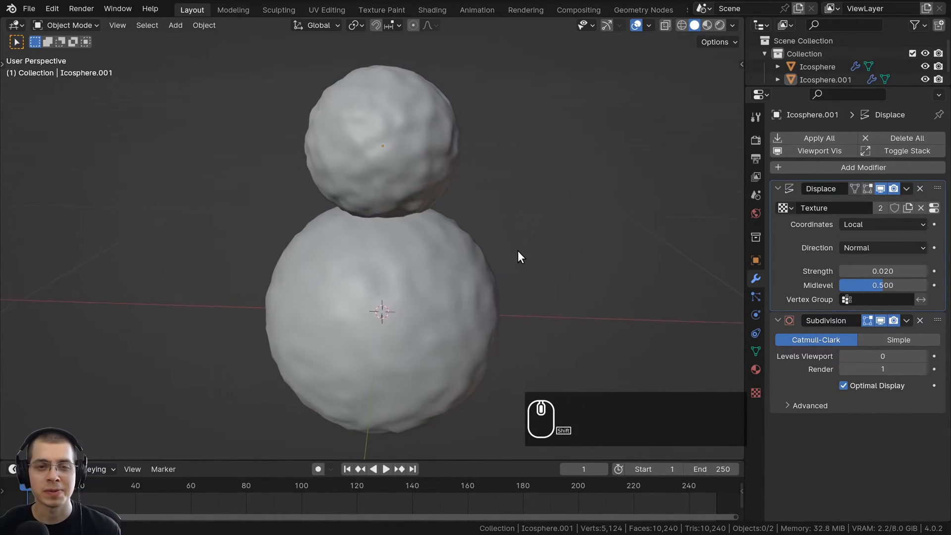
pyautogui.keyDown('shift'); pyautogui.moveTo(451, 190); pyautogui.dragTo(456, 215, button='middle'); pyautogui.keyUp('shift')
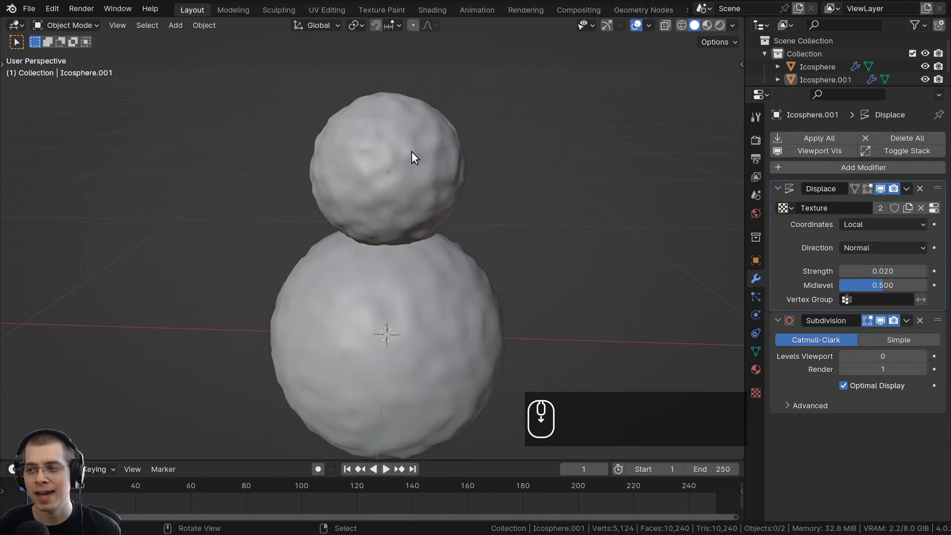
pyautogui.scroll(-2, 412, 152)
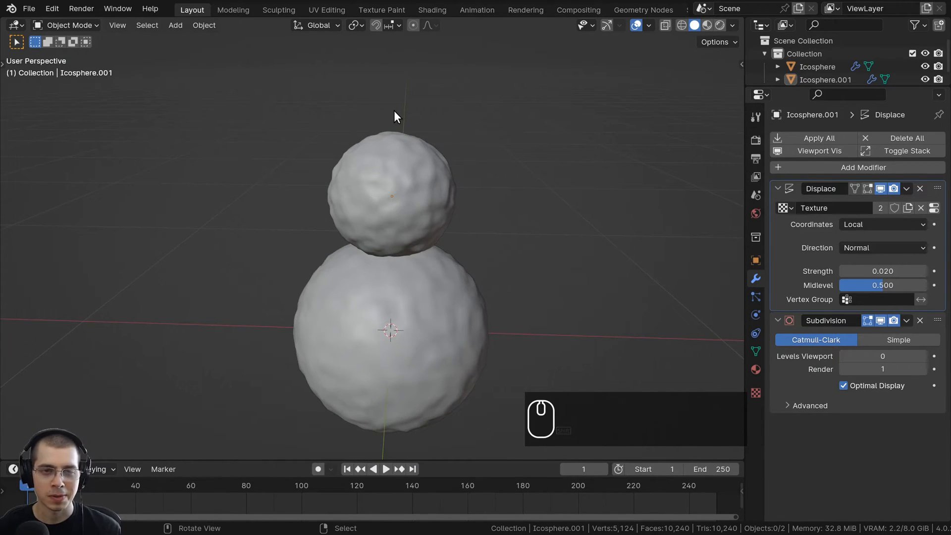
pyautogui.hotkey('shift', 'a')
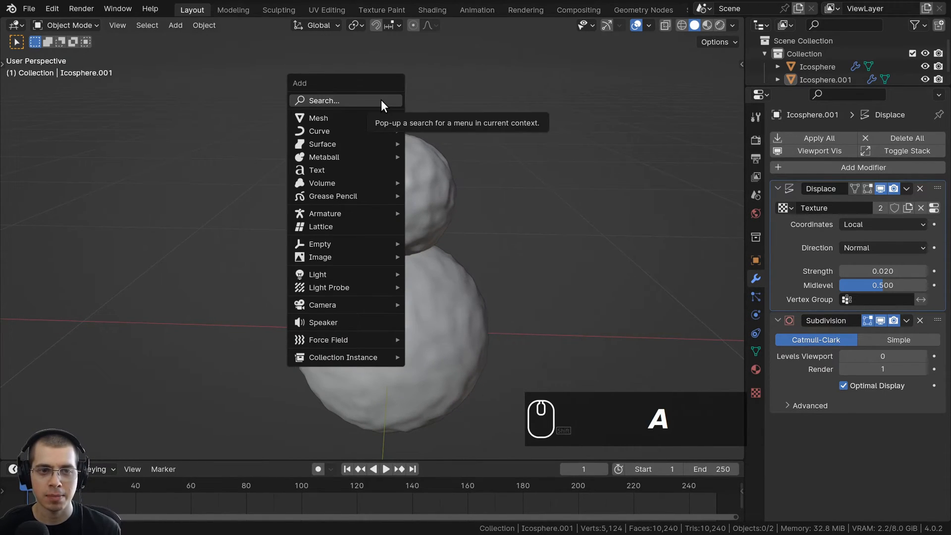
pyautogui.moveTo(328, 122)
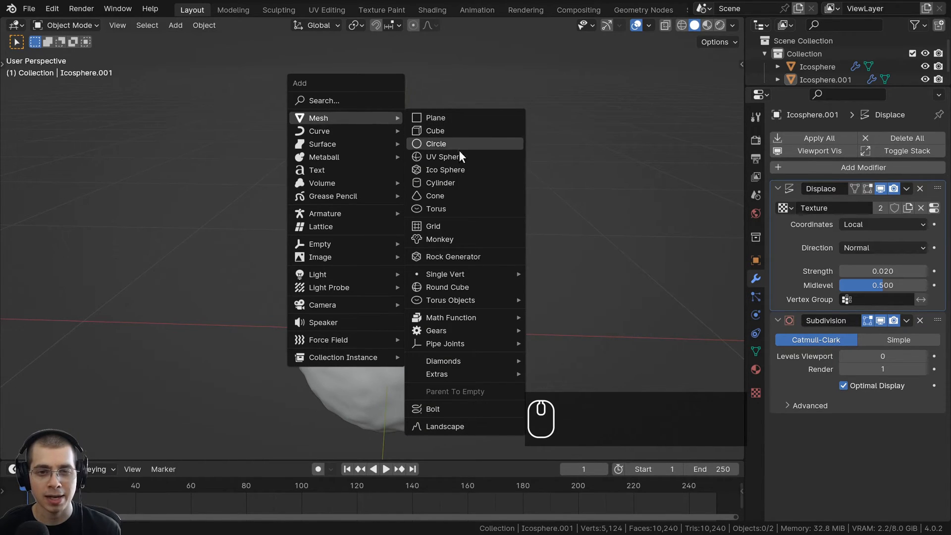
pyautogui.click(441, 181)
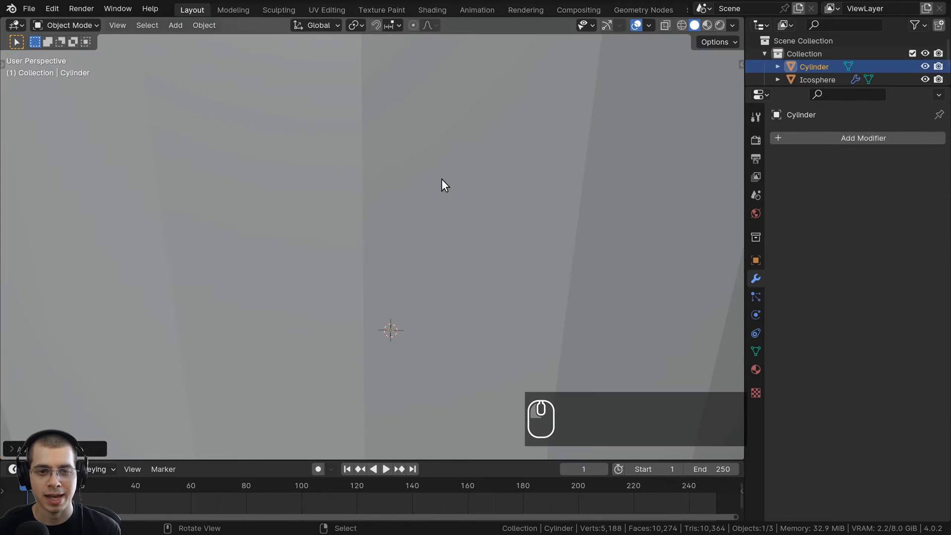
pyautogui.scroll(-3, 440, 176)
pyautogui.scroll(-3, 438, 172)
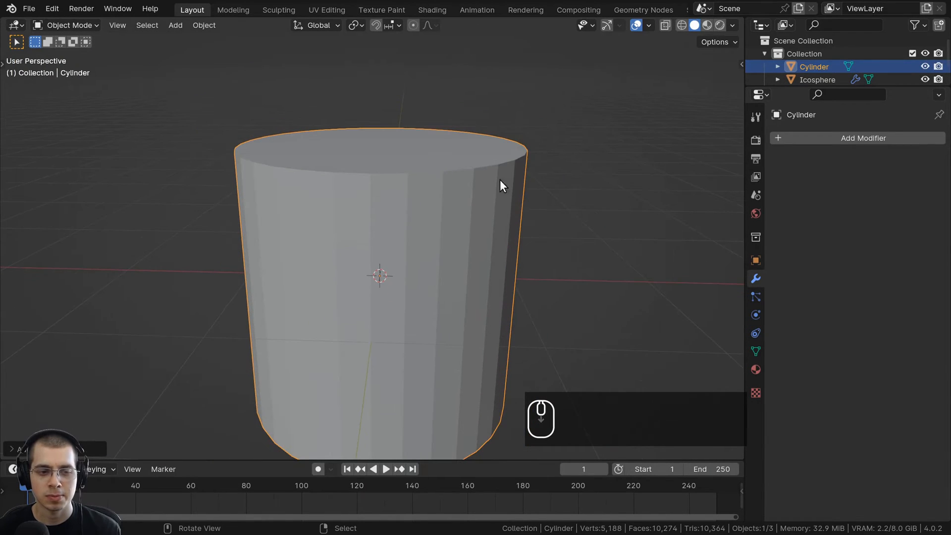
# Scale the new cylinder down uniformly until it is narrower than the snowman's head
pyautogui.keyDown('shift'); pyautogui.moveTo(597, 199); pyautogui.dragTo(611, 151, button='middle'); pyautogui.keyUp('shift')
pyautogui.scroll(-2, 613, 152)
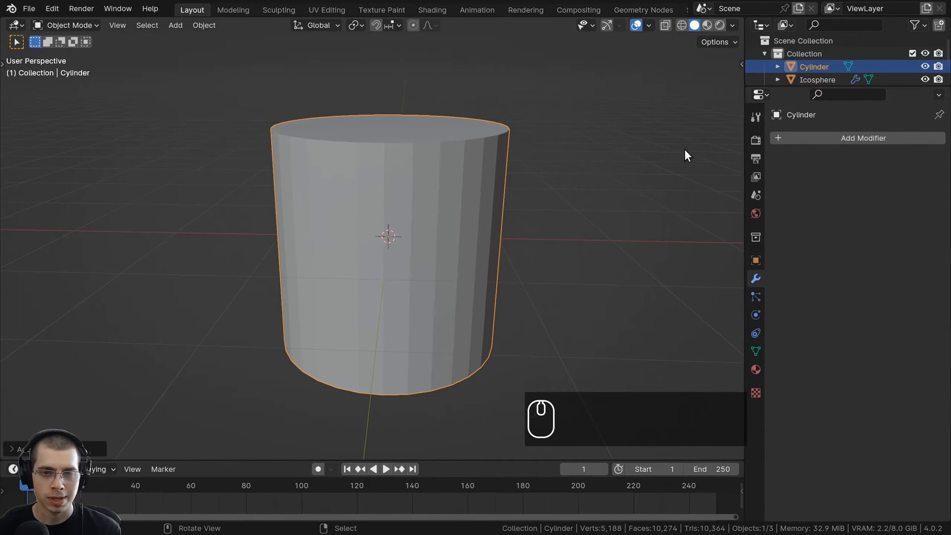
pyautogui.press('s')
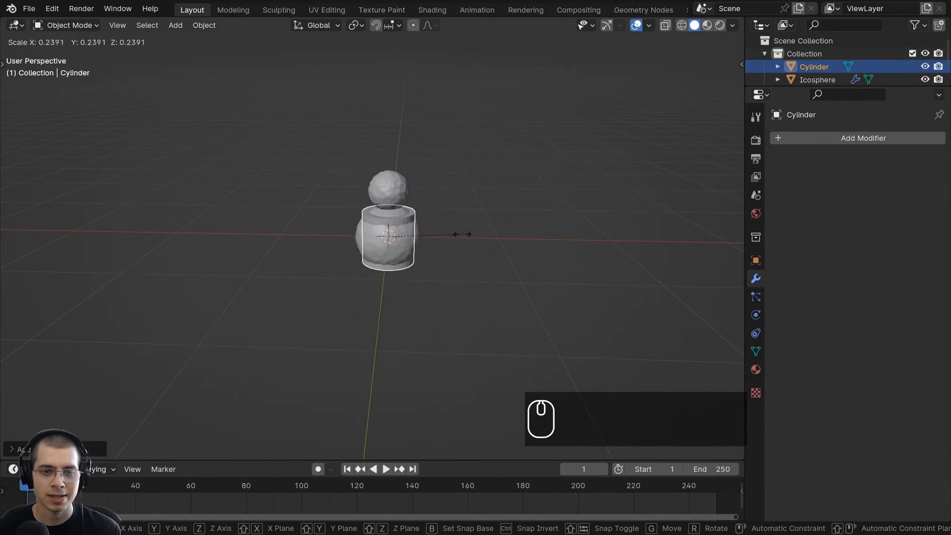
pyautogui.click(435, 236)
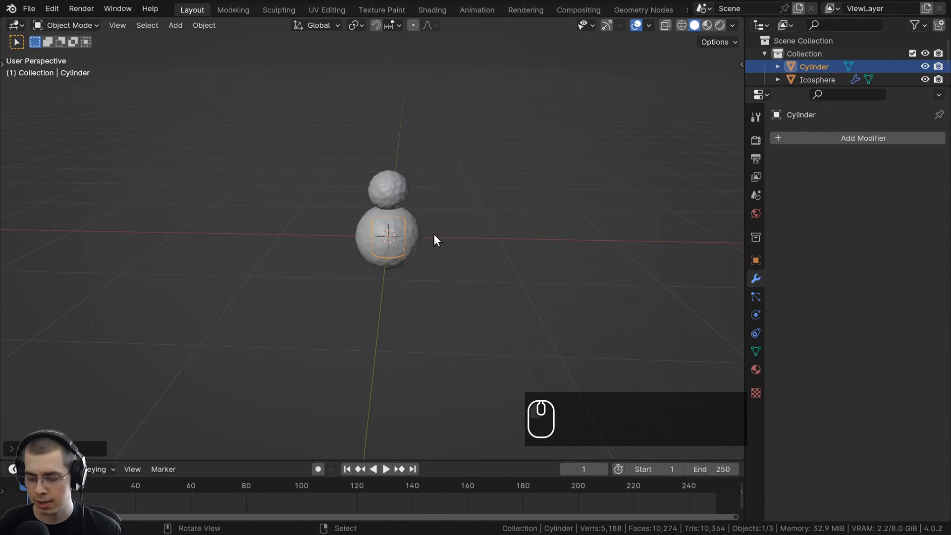
# Move the cylinder straight up along the Z axis by about 0.7 m so it sits on the snowman's head
pyautogui.press('KP_Decimal')
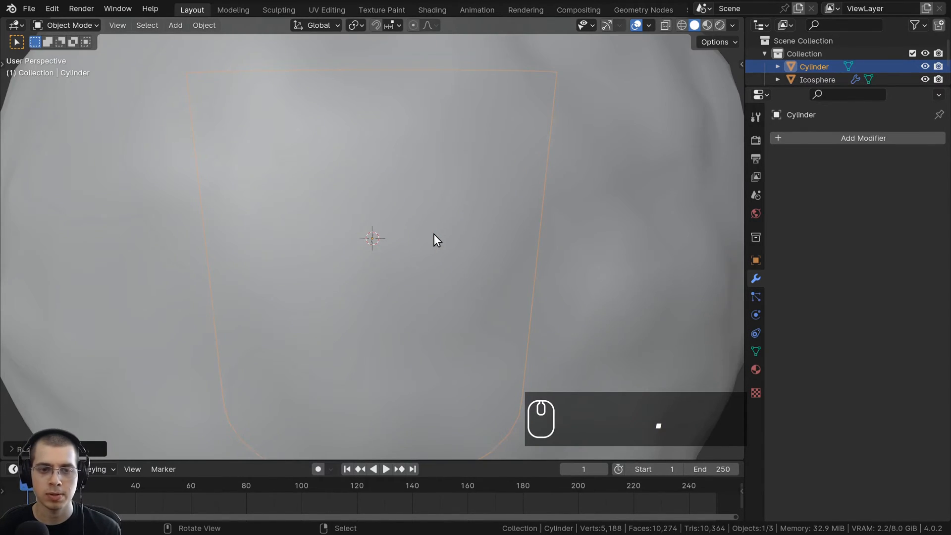
pyautogui.scroll(-3, 382, 187)
pyautogui.scroll(-1, 382, 186)
pyautogui.keyDown('shift'); pyautogui.scroll(3, 392, 223); pyautogui.keyUp('shift')
pyautogui.press('g')
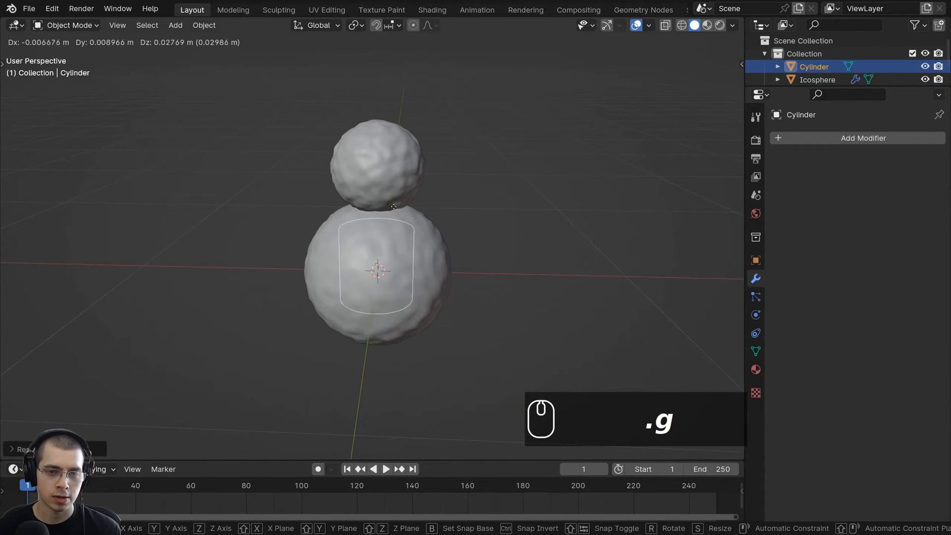
pyautogui.press('z')
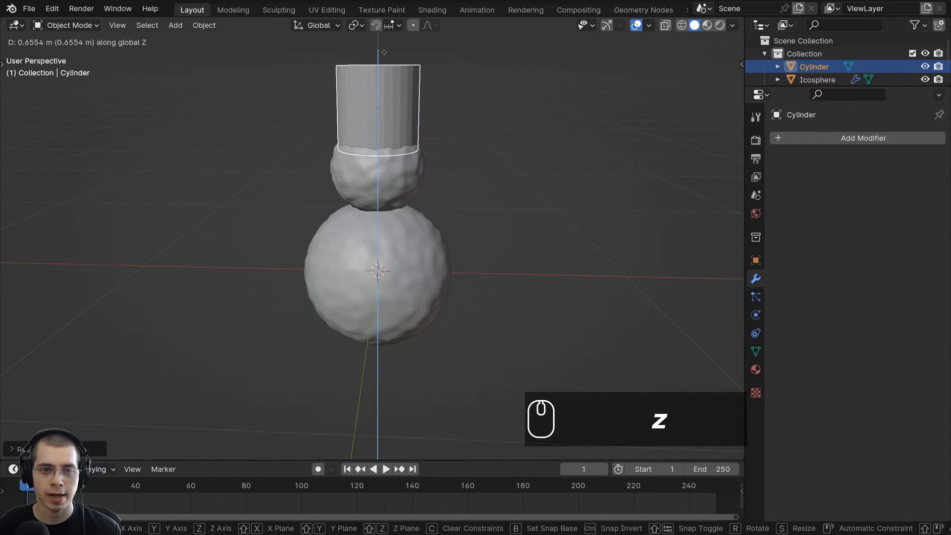
pyautogui.click(390, 32)
pyautogui.keyDown('shift'); pyautogui.moveTo(395, 139); pyautogui.dragTo(396, 188, button='middle'); pyautogui.keyUp('shift')
pyautogui.scroll(2, 456, 186)
pyautogui.keyDown('shift'); pyautogui.moveTo(476, 191); pyautogui.dragTo(478, 235, button='middle'); pyautogui.keyUp('shift')
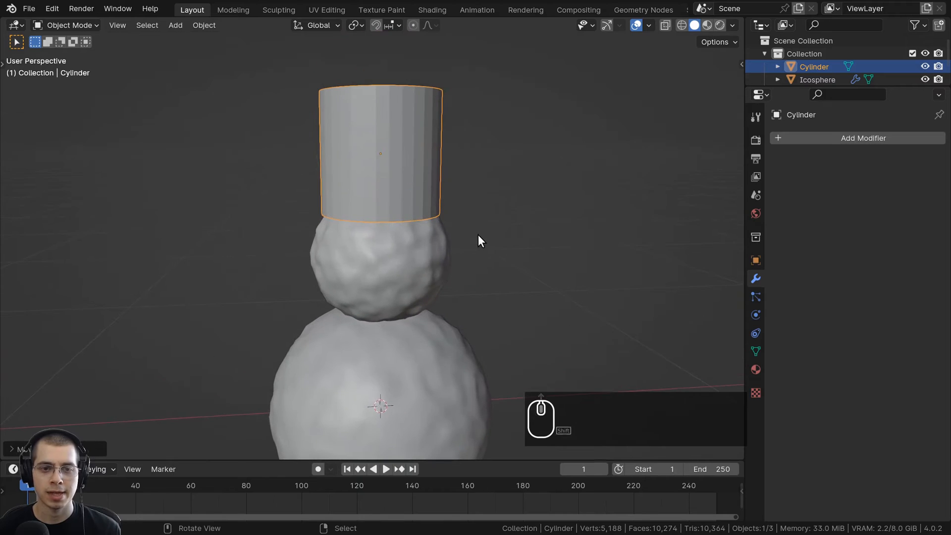
# Scale the hat cylinder down uniformly to about 0.87 so it fits the top of the head better
pyautogui.press('s')
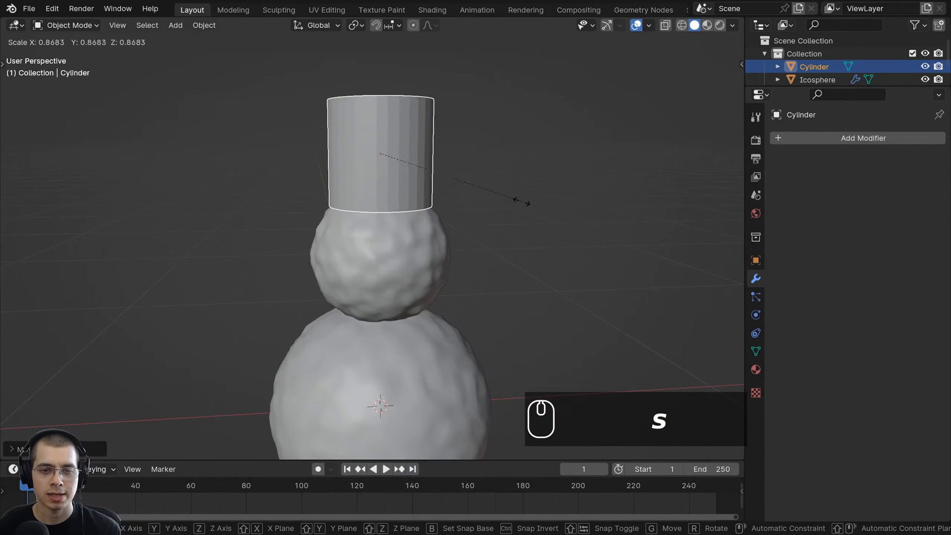
pyautogui.click(521, 207)
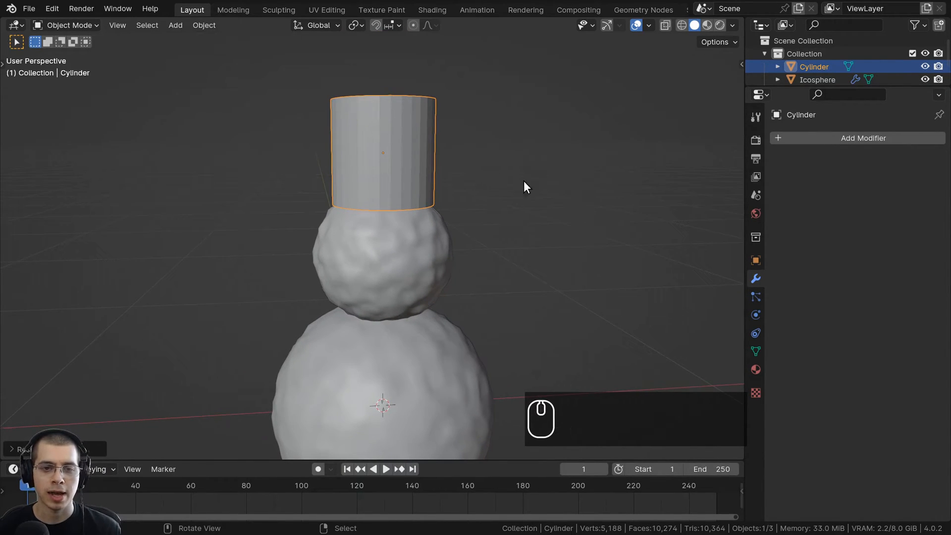
pyautogui.scroll(-2, 262, 221)
pyautogui.moveTo(261, 220); pyautogui.dragTo(344, 142, button='middle')
pyautogui.scroll(1, 307, 212)
pyautogui.hotkey('ctrl', 'a')
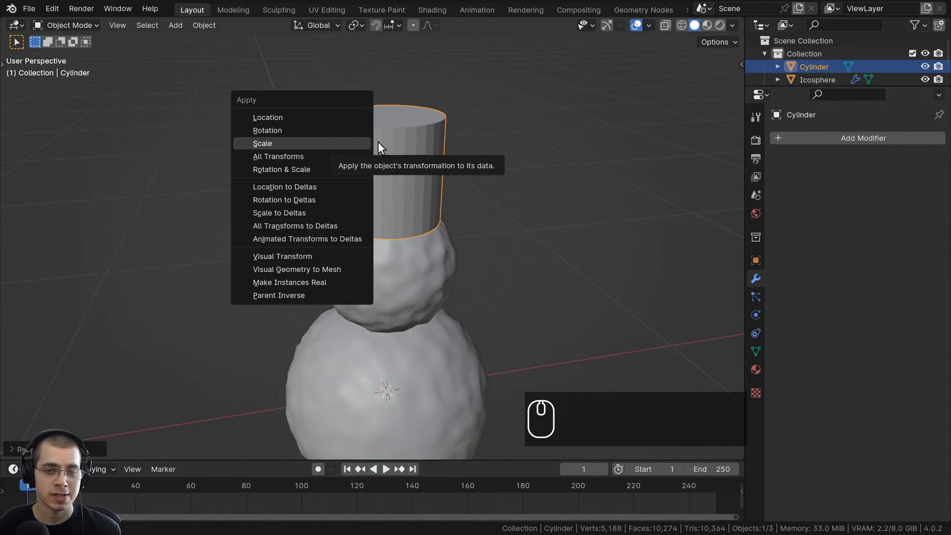
pyautogui.click(344, 142)
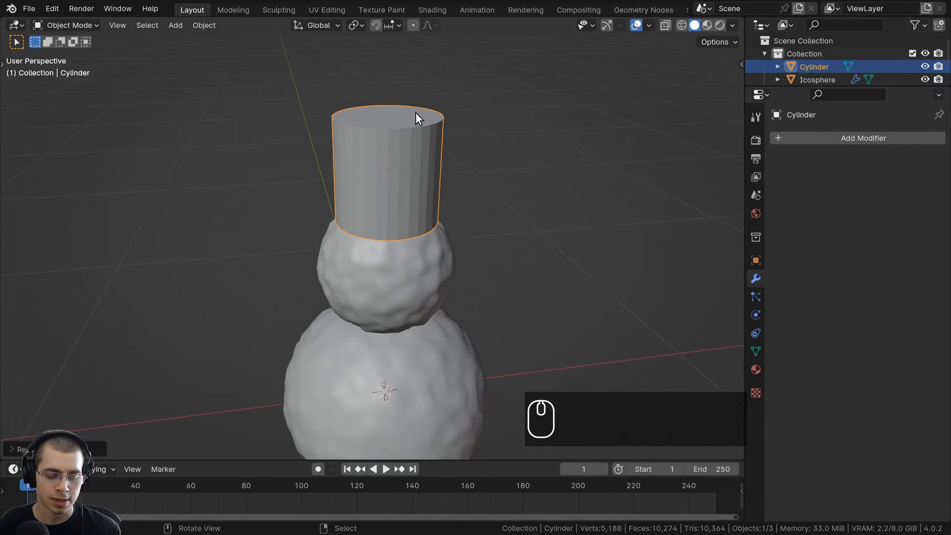
pyautogui.scroll(2, 376, 145)
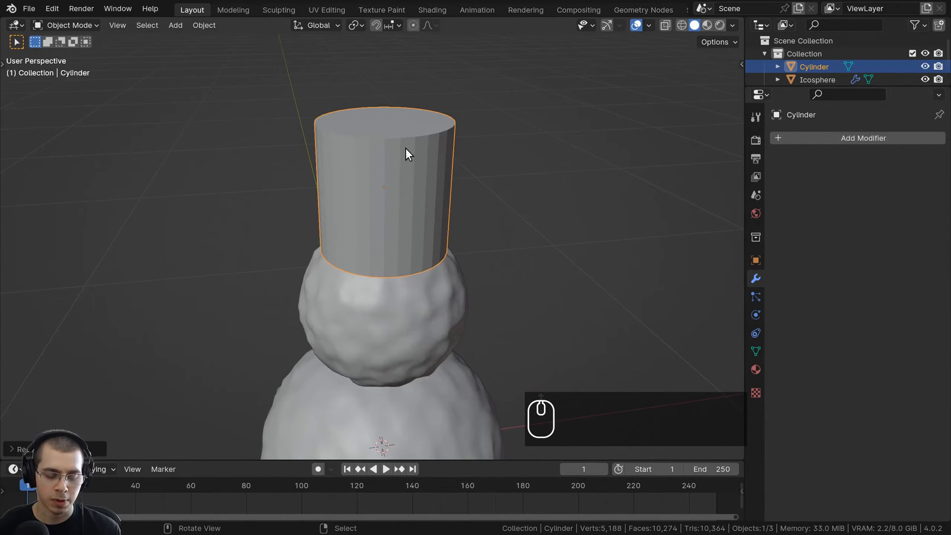
# Apply the hat cylinder's scale, displaying its transform values for a check and hiding them again
pyautogui.press('n')
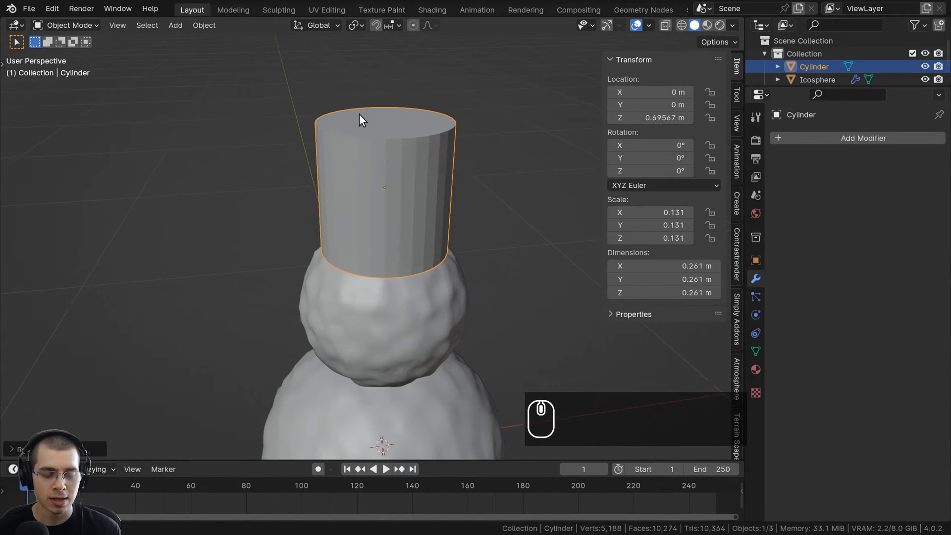
pyautogui.hotkey('ctrl', 'a')
pyautogui.click(345, 114)
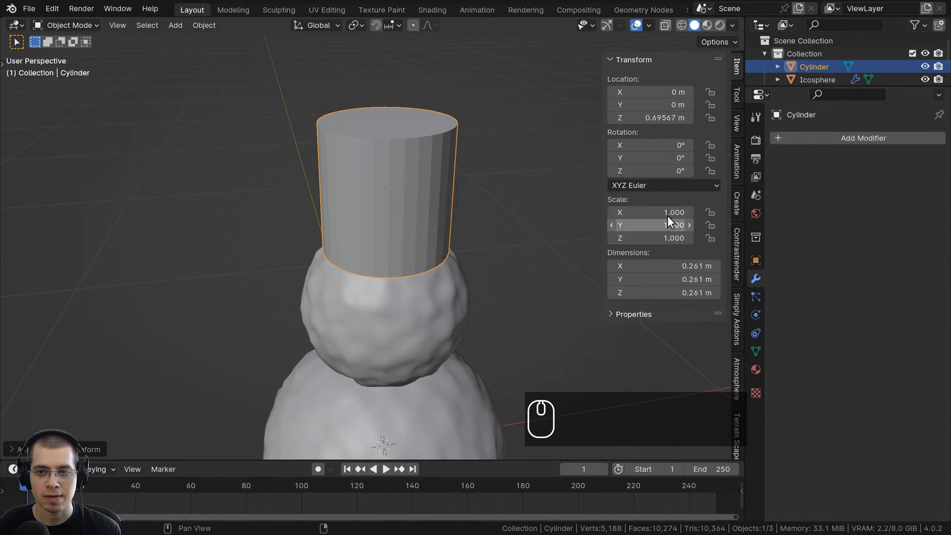
pyautogui.moveTo(438, 187); pyautogui.dragTo(403, 179, button='middle')
pyautogui.press('n')
pyautogui.scroll(2, 403, 178)
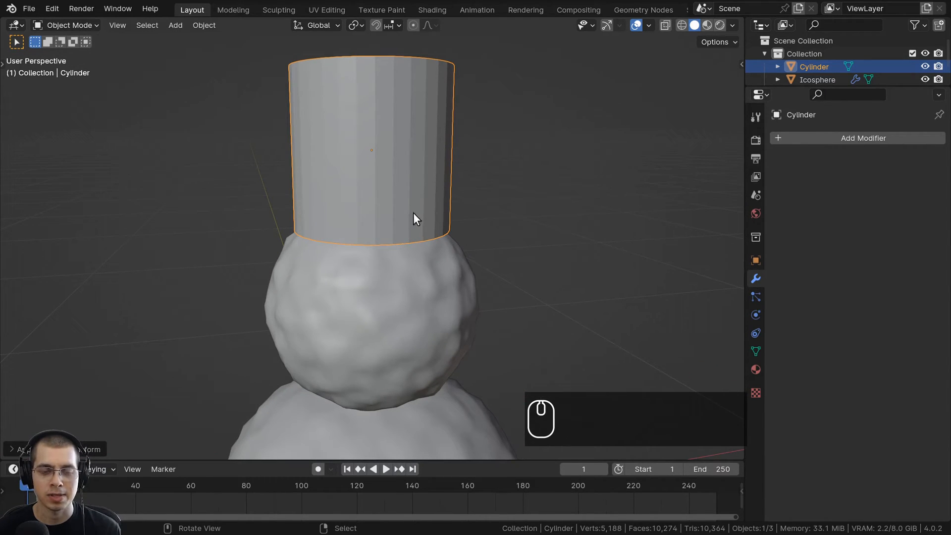
# Enter Edit Mode on the hat cylinder with all of its geometry selected
pyautogui.scroll(-1, 412, 214)
pyautogui.press('Tab')
pyautogui.keyDown('shift'); pyautogui.moveTo(414, 181); pyautogui.dragTo(417, 210, button='middle'); pyautogui.keyUp('shift')
pyautogui.scroll(1, 417, 210)
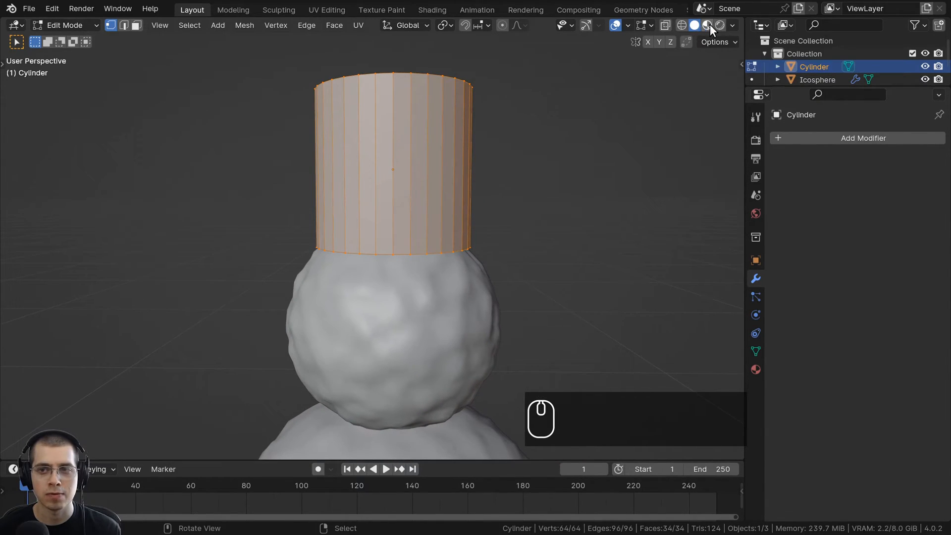
pyautogui.scroll(-2, 368, 208)
pyautogui.keyDown('shift'); pyautogui.moveTo(355, 166); pyautogui.dragTo(356, 60, button='middle'); pyautogui.keyUp('shift')
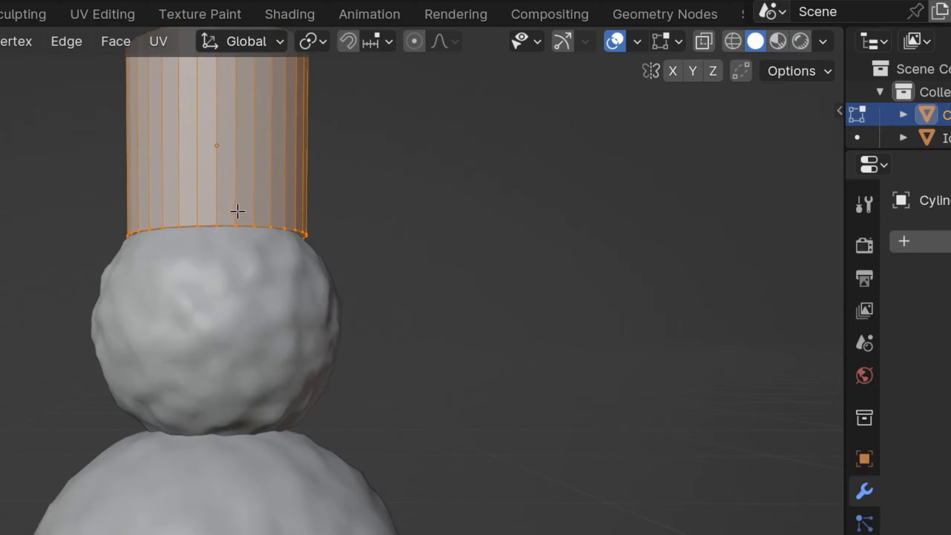
pyautogui.moveTo(237, 212); pyautogui.dragTo(299, 280, button='middle')
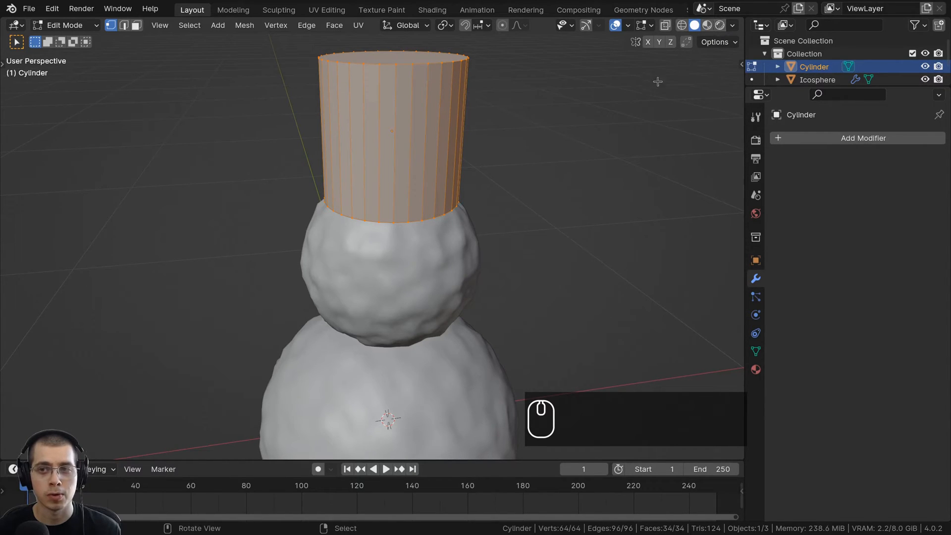
# Inspect how the cylinder, head and body meshes overlap in wireframe shading, and return to solid shading
pyautogui.click(683, 28)
pyautogui.moveTo(601, 164)
pyautogui.mouseDown(button='middle')
pyautogui.moveTo(525, 259)
pyautogui.moveTo(493, 181)
pyautogui.moveTo(501, 278)
pyautogui.moveTo(507, 270)
pyautogui.moveTo(485, 233)
pyautogui.mouseUp(button='middle')
pyautogui.scroll(3, 501, 278)
pyautogui.scroll(-1, 496, 240)
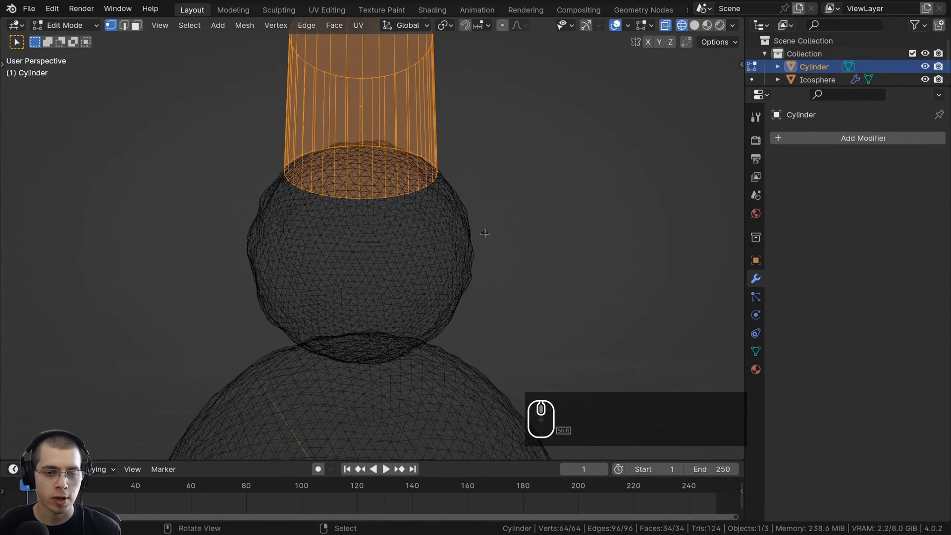
pyautogui.scroll(3, 484, 234)
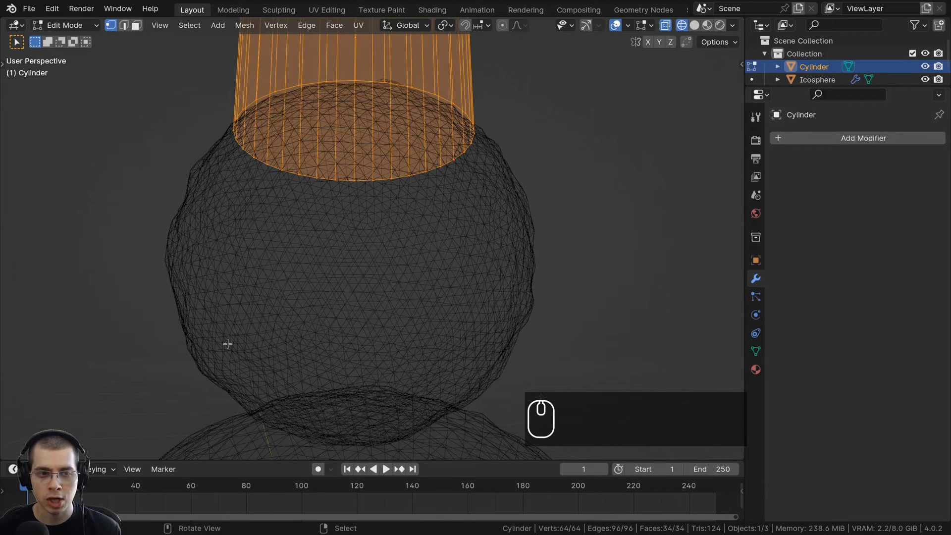
pyautogui.scroll(-5, 228, 344)
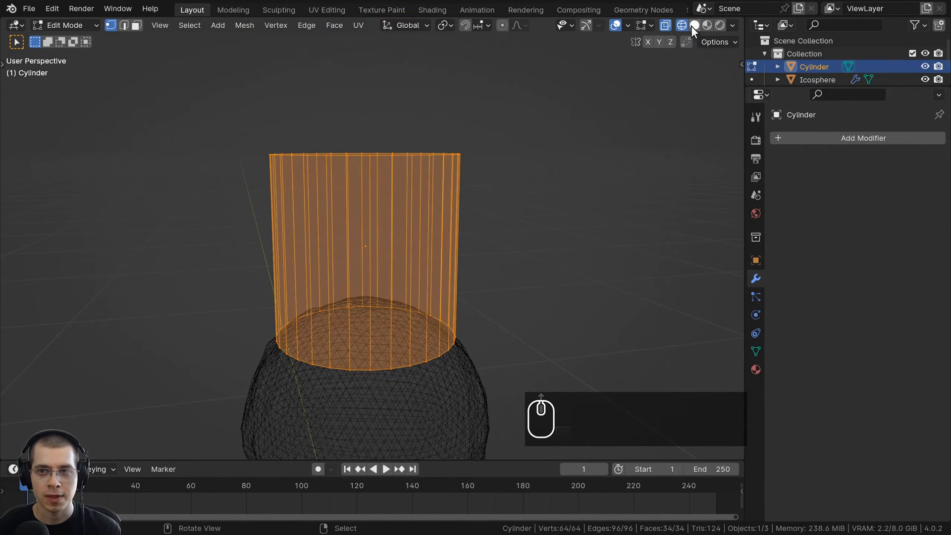
pyautogui.click(693, 27)
pyautogui.scroll(-3, 446, 262)
pyautogui.moveTo(446, 262); pyautogui.dragTo(436, 238, button='middle')
pyautogui.keyDown('shift'); pyautogui.moveTo(431, 248); pyautogui.dragTo(411, 188, button='middle'); pyautogui.keyUp('shift')
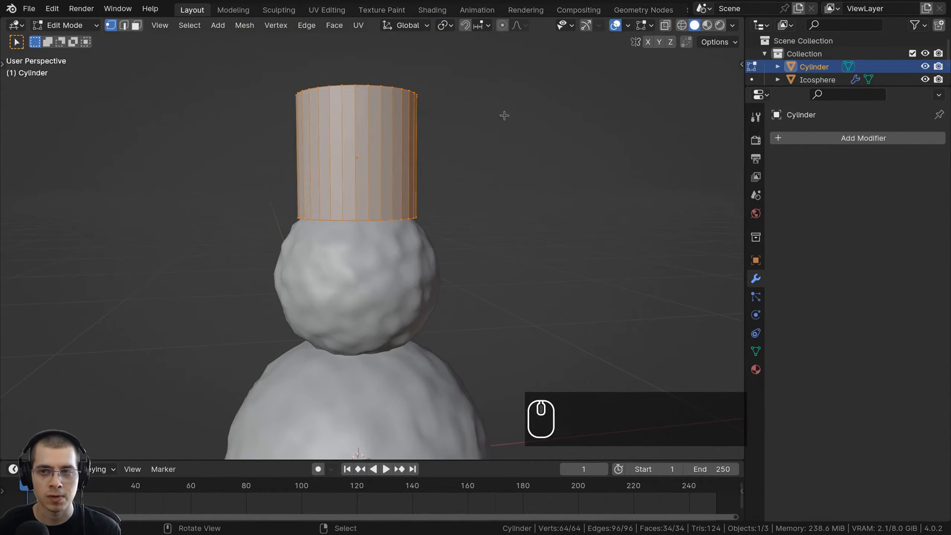
pyautogui.keyDown('shift'); pyautogui.moveTo(306, 205); pyautogui.dragTo(310, 204, button='middle'); pyautogui.keyUp('shift')
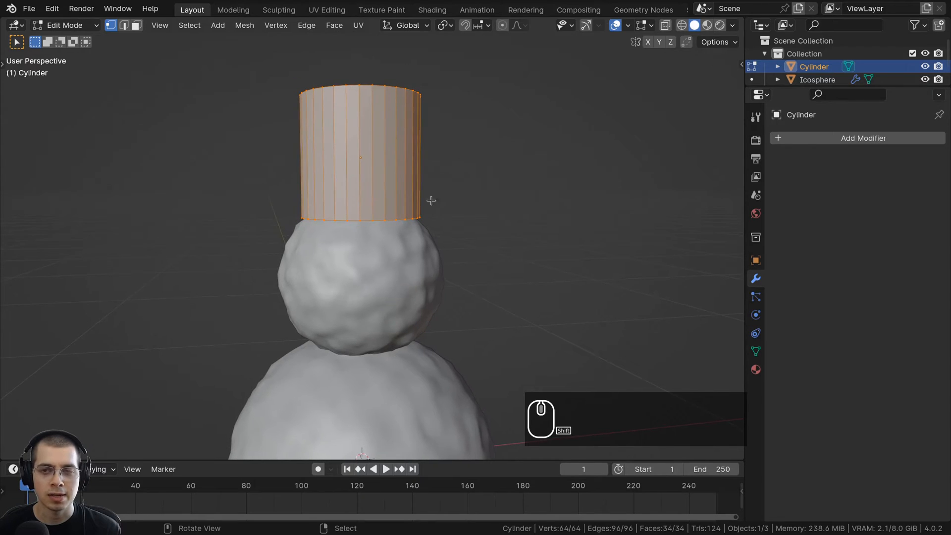
# Look over the Viewport Shading options for the solid view and examine how the snowman's surfaces are lit
pyautogui.click(733, 25)
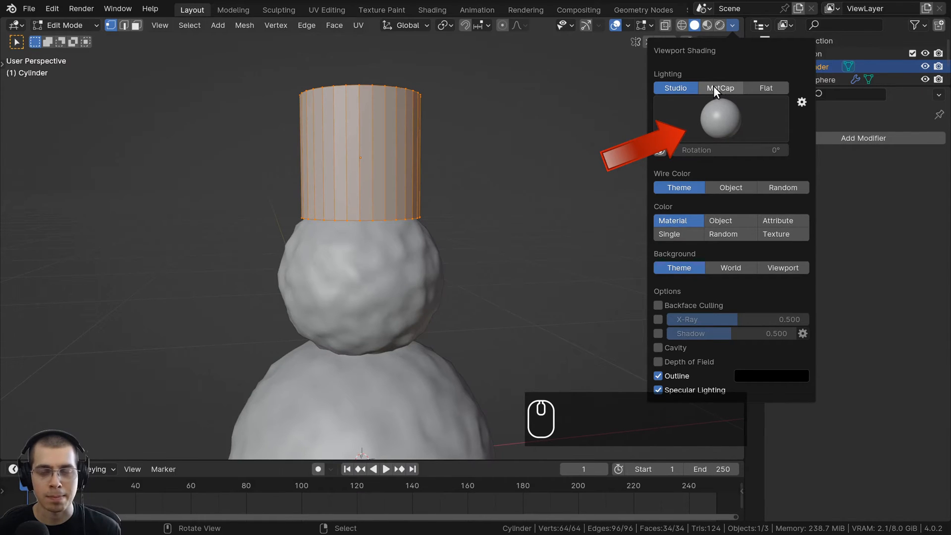
pyautogui.keyDown('shift'); pyautogui.moveTo(317, 416); pyautogui.dragTo(321, 214, button='middle'); pyautogui.keyUp('shift')
pyautogui.moveTo(536, 149); pyautogui.dragTo(485, 144, button='middle')
pyautogui.keyDown('shift'); pyautogui.moveTo(468, 122); pyautogui.dragTo(375, 169, button='middle'); pyautogui.keyUp('shift')
pyautogui.scroll(2, 468, 226)
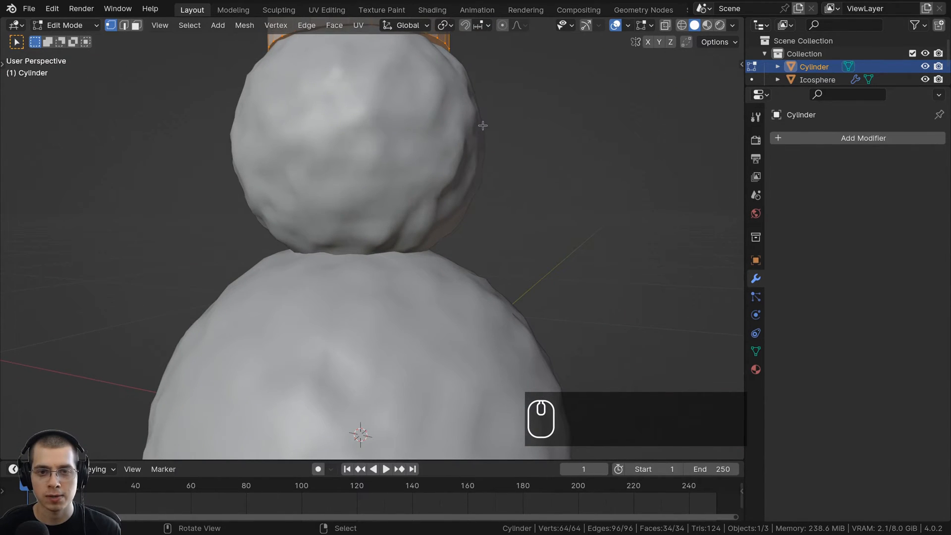
pyautogui.keyDown('shift'); pyautogui.moveTo(483, 125); pyautogui.dragTo(289, 141, button='middle'); pyautogui.keyUp('shift')
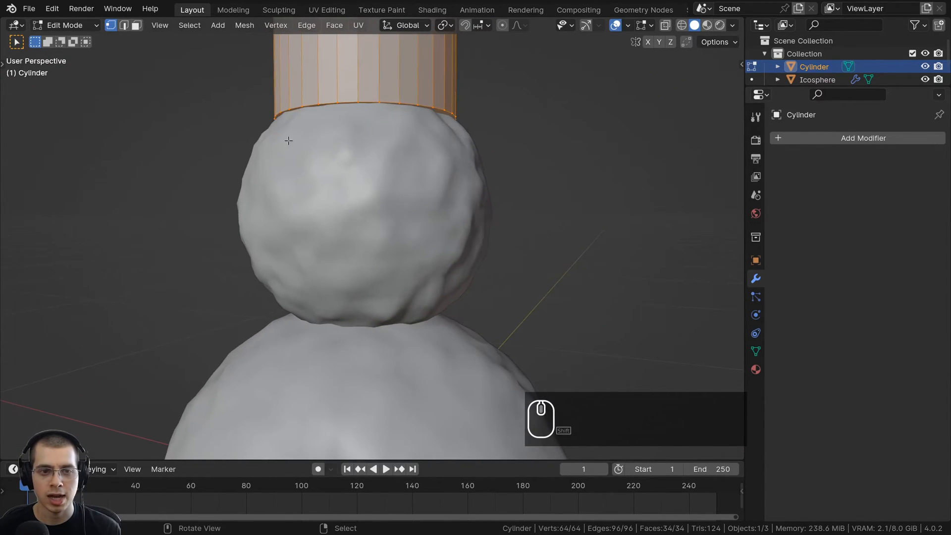
# Try MatCap and Flat lighting and the third studio light on the solid view, ending on the first studio light
pyautogui.click(733, 26)
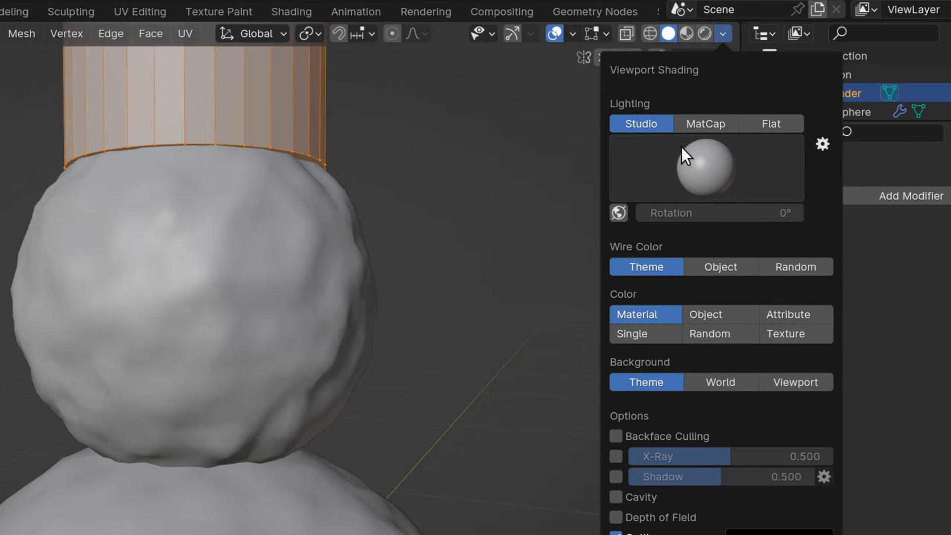
pyautogui.click(682, 147)
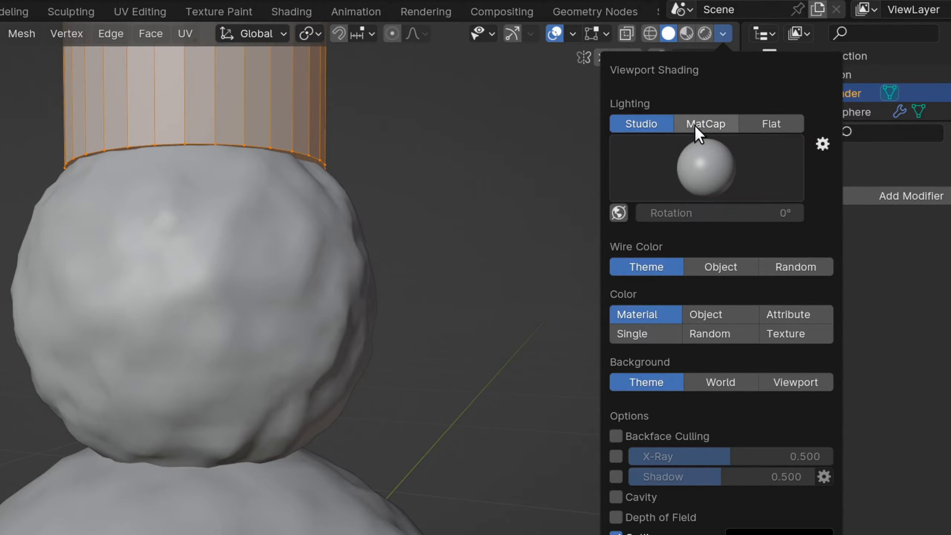
pyautogui.click(695, 126)
pyautogui.click(750, 123)
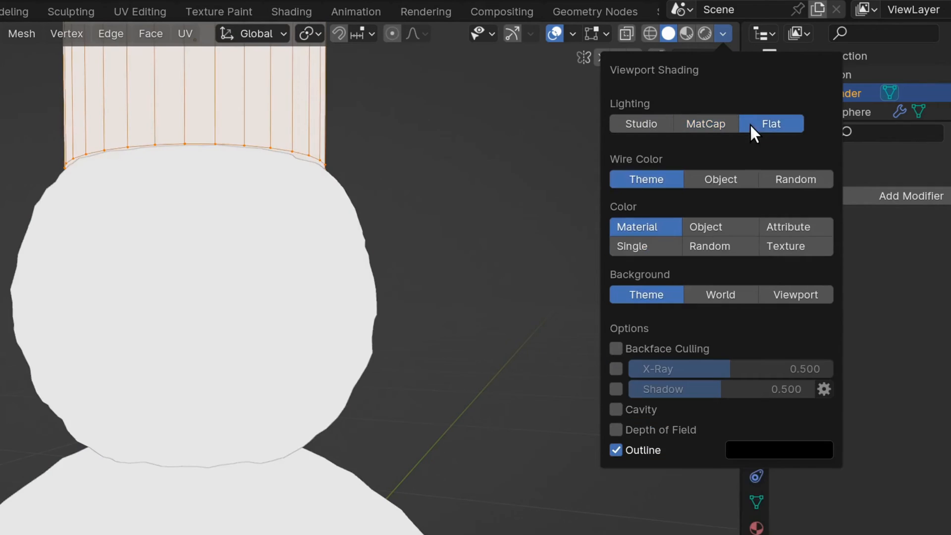
pyautogui.click(650, 125)
pyautogui.click(678, 149)
pyautogui.click(600, 232)
pyautogui.click(672, 168)
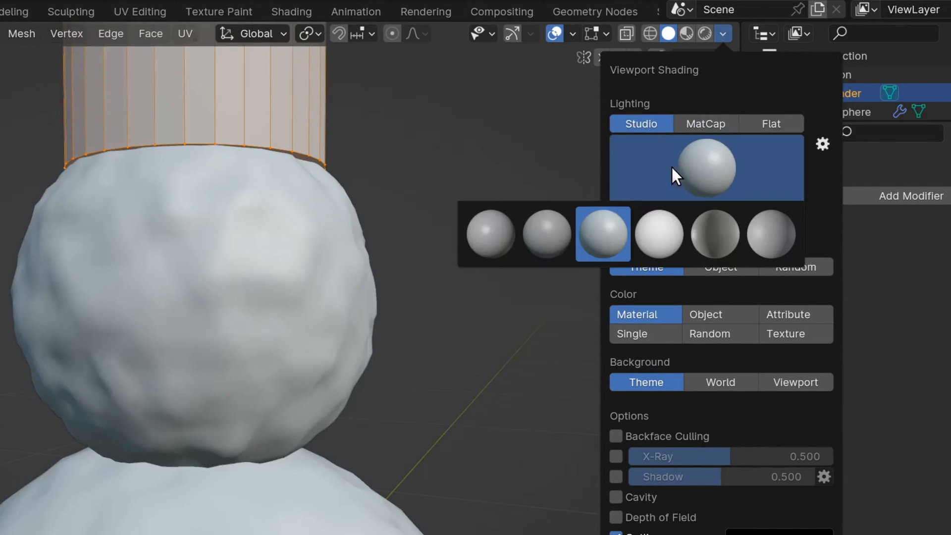
pyautogui.click(492, 234)
# Switch the solid view's lighting to MatCap and browse the installed matcap presets
pyautogui.click(706, 123)
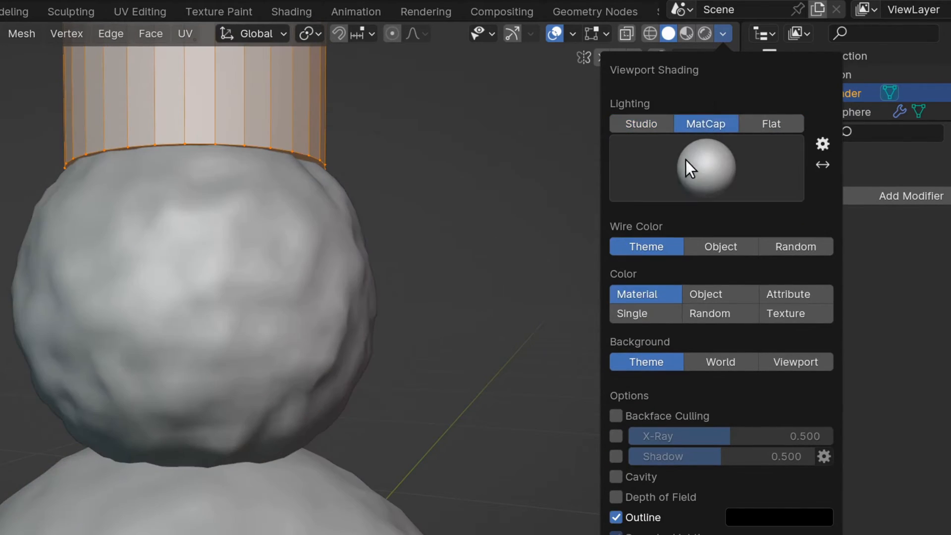
pyautogui.click(685, 166)
pyautogui.click(685, 166)
pyautogui.click(687, 165)
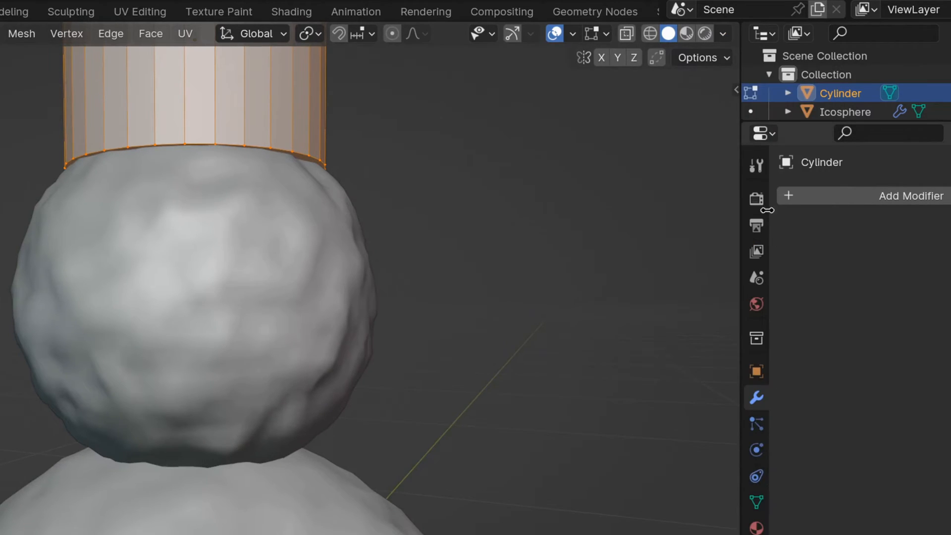
pyautogui.click(723, 33)
pyautogui.click(705, 168)
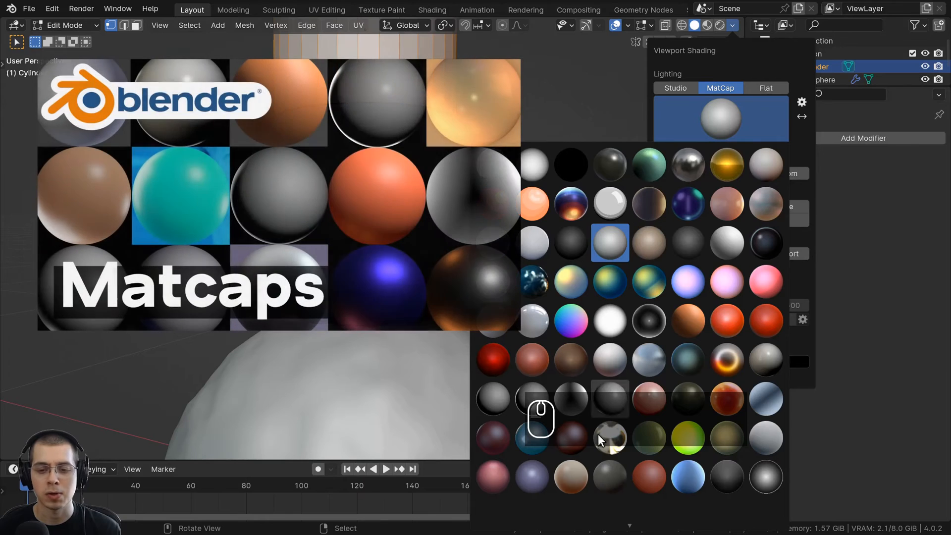
pyautogui.moveTo(630, 526)
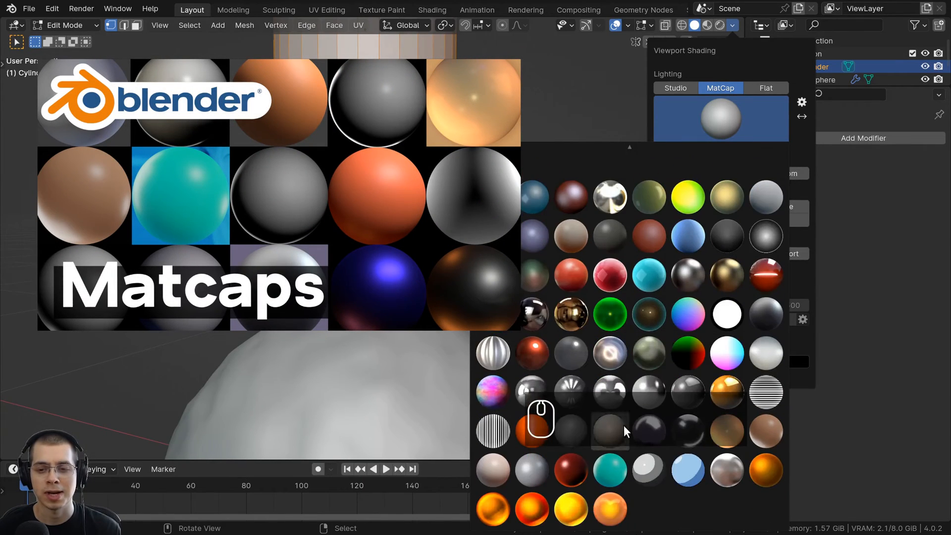
pyautogui.moveTo(629, 148)
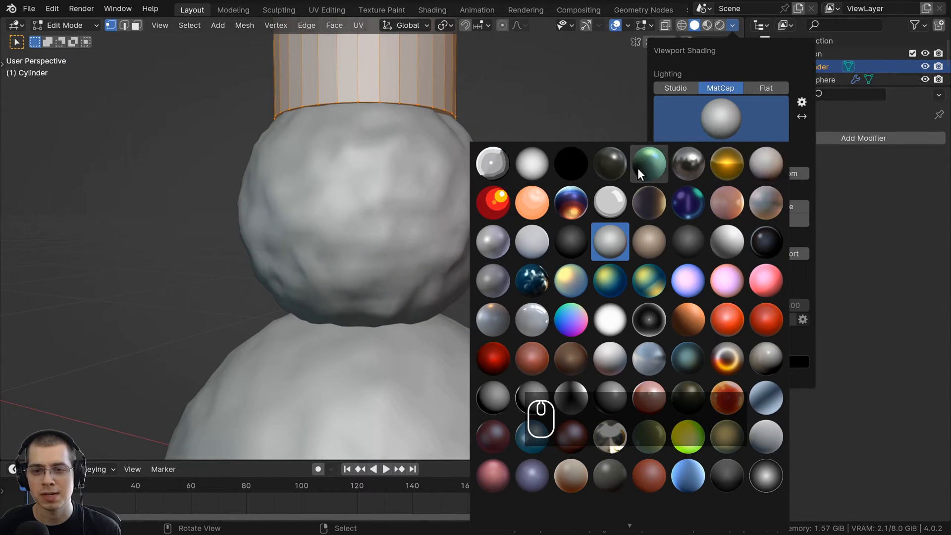
# Set the solid view's lighting to Studio with the Default studio light
pyautogui.click(680, 87)
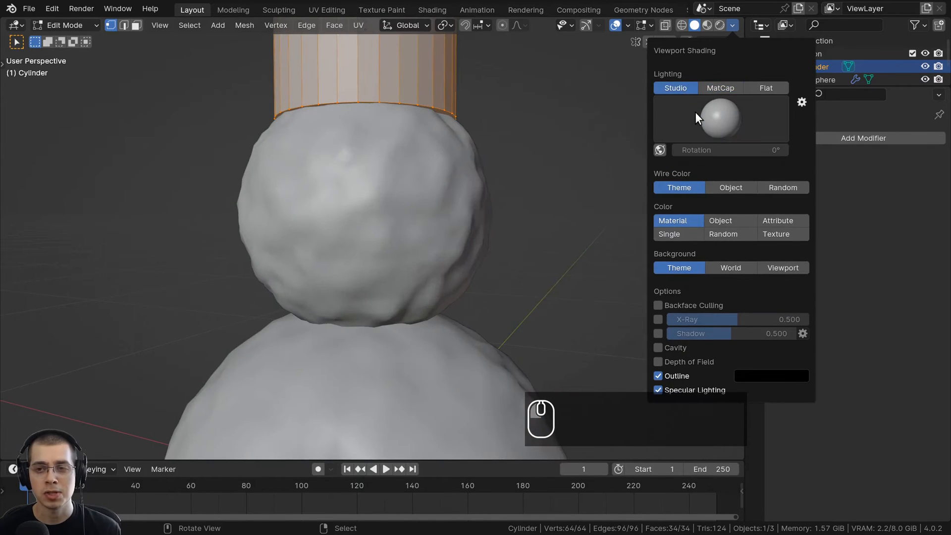
pyautogui.click(696, 112)
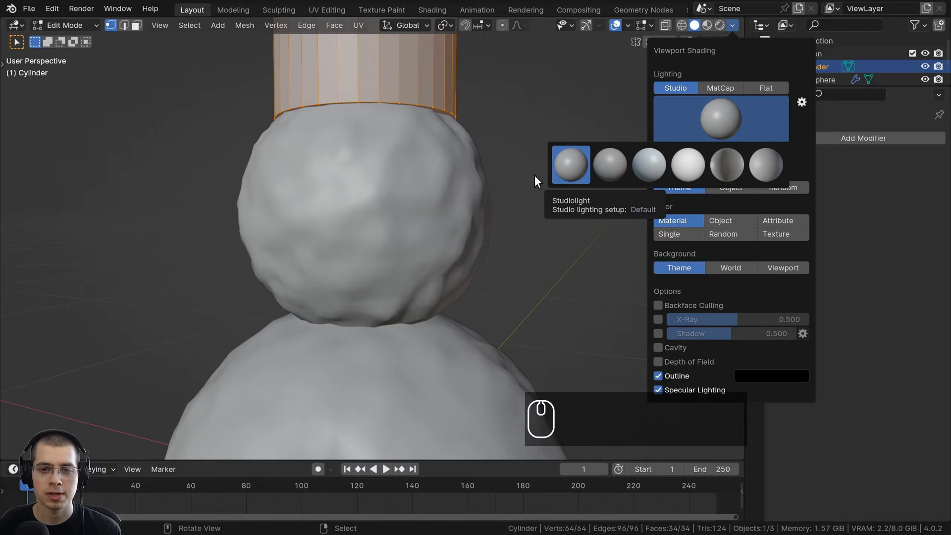
pyautogui.click(573, 166)
# Examine the whole snowman and the hat cylinder's edges in wireframe shading
pyautogui.scroll(-3, 409, 202)
pyautogui.keyDown('shift'); pyautogui.moveTo(448, 225); pyautogui.dragTo(475, 140, button='middle'); pyautogui.keyUp('shift')
pyautogui.moveTo(410, 173)
pyautogui.keyDown('shift'); pyautogui.mouseDown(button='middle')
pyautogui.moveTo(391, 223)
pyautogui.moveTo(396, 257)
pyautogui.moveTo(403, 252)
pyautogui.moveTo(407, 267)
pyautogui.moveTo(396, 233)
pyautogui.moveTo(451, 211)
pyautogui.moveTo(460, 257)
pyautogui.mouseUp(button='middle'); pyautogui.keyUp('shift')
pyautogui.moveTo(460, 258); pyautogui.dragTo(453, 312, button='middle')
pyautogui.click(682, 25)
pyautogui.keyDown('shift'); pyautogui.moveTo(340, 174); pyautogui.dragTo(341, 208, button='middle'); pyautogui.keyUp('shift')
pyautogui.scroll(1, 341, 208)
pyautogui.moveTo(341, 208); pyautogui.dragTo(360, 242, button='middle')
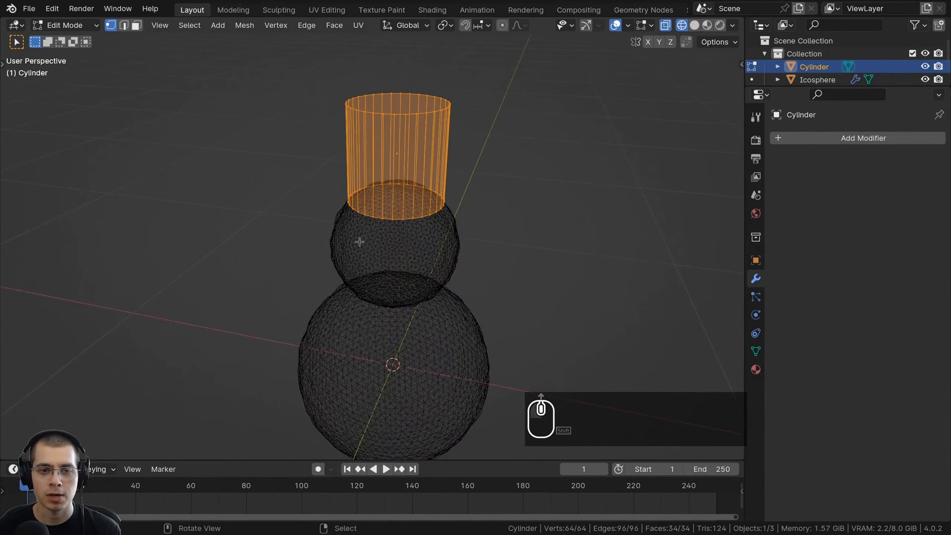
pyautogui.scroll(4, 366, 117)
pyautogui.keyDown('shift'); pyautogui.moveTo(364, 109); pyautogui.dragTo(351, 135, button='middle'); pyautogui.keyUp('shift')
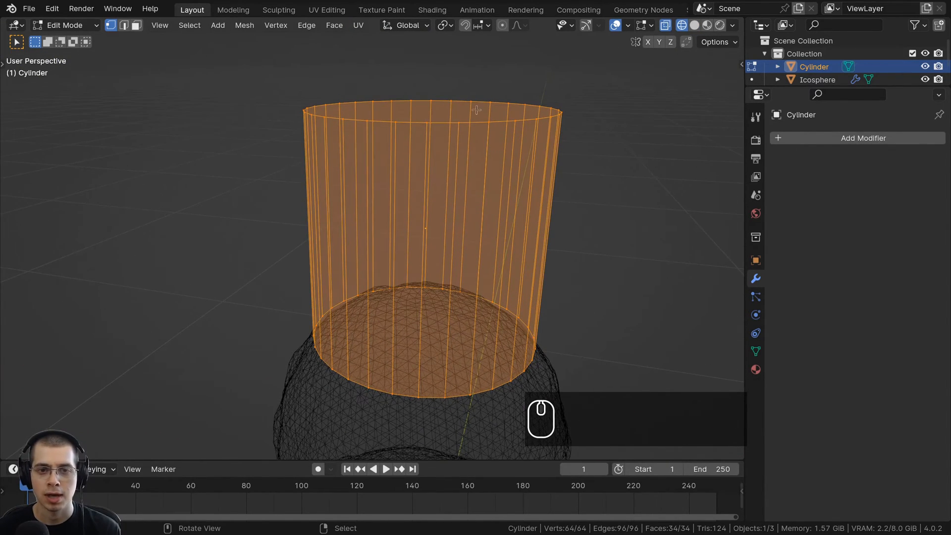
pyautogui.moveTo(356, 315); pyautogui.dragTo(349, 155, button='middle')
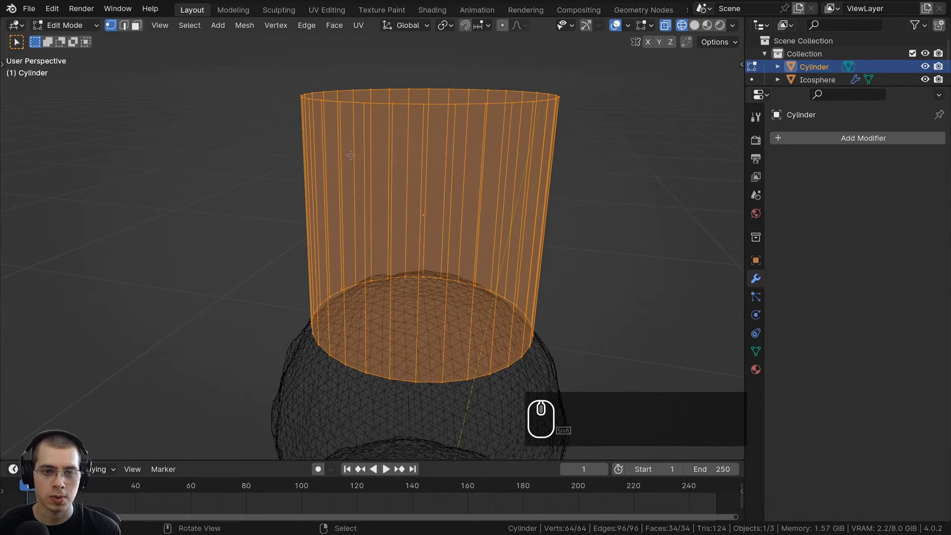
# Switch the viewport to Material Preview shading and look over the snowman from several angles
pyautogui.click(708, 23)
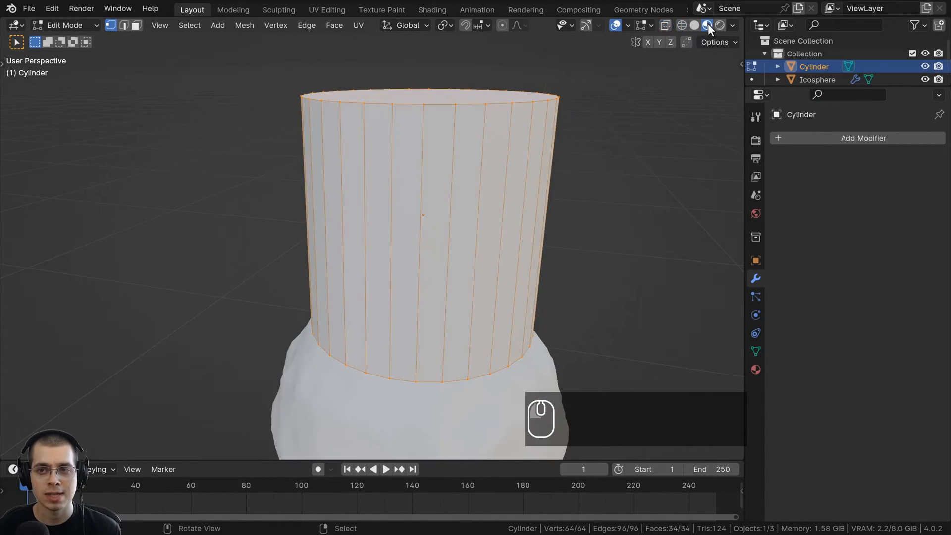
pyautogui.scroll(-4, 447, 225)
pyautogui.keyDown('shift'); pyautogui.scroll(-2, 448, 225); pyautogui.keyUp('shift')
pyautogui.moveTo(447, 225); pyautogui.dragTo(409, 159, button='middle')
pyautogui.scroll(-6, 410, 159)
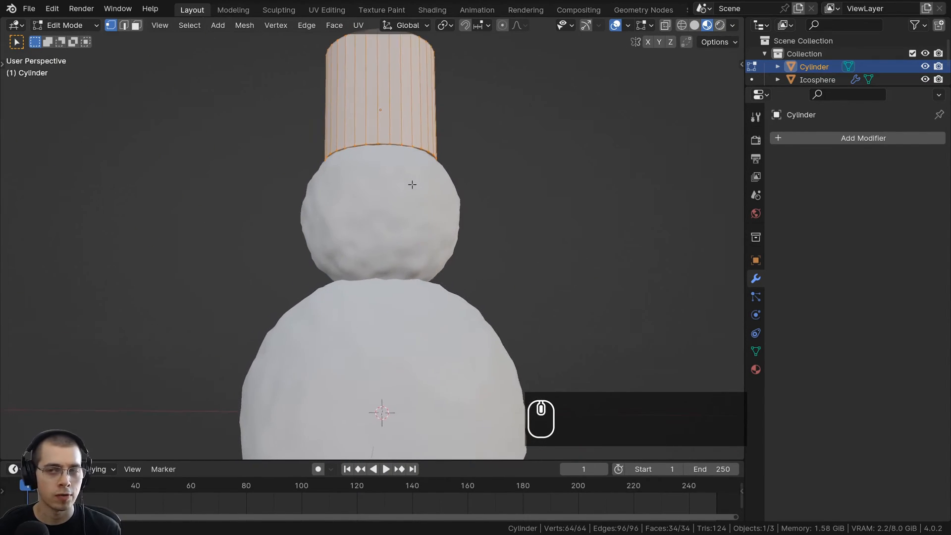
pyautogui.moveTo(486, 131); pyautogui.dragTo(714, 41, button='middle')
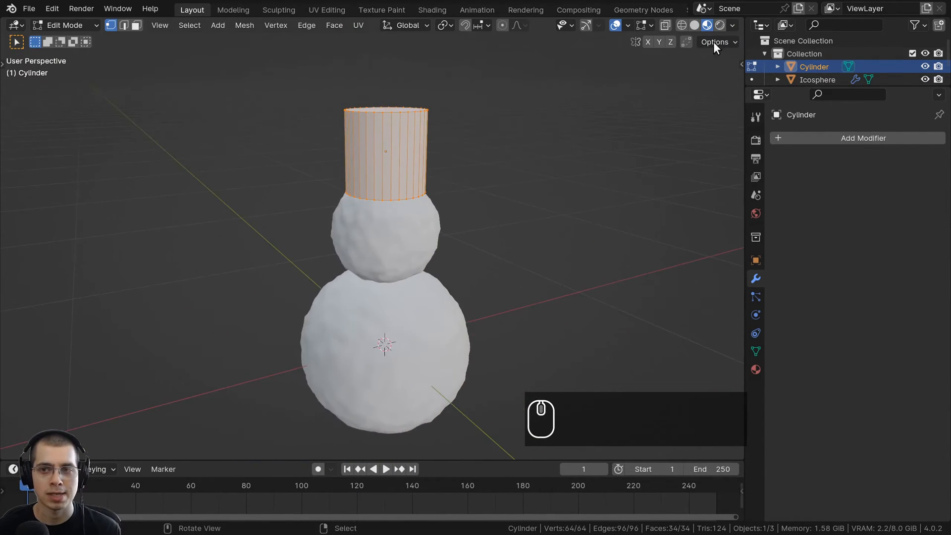
# Try the city environment as the Material Preview lighting and compare the result with solid shading
pyautogui.click(736, 25)
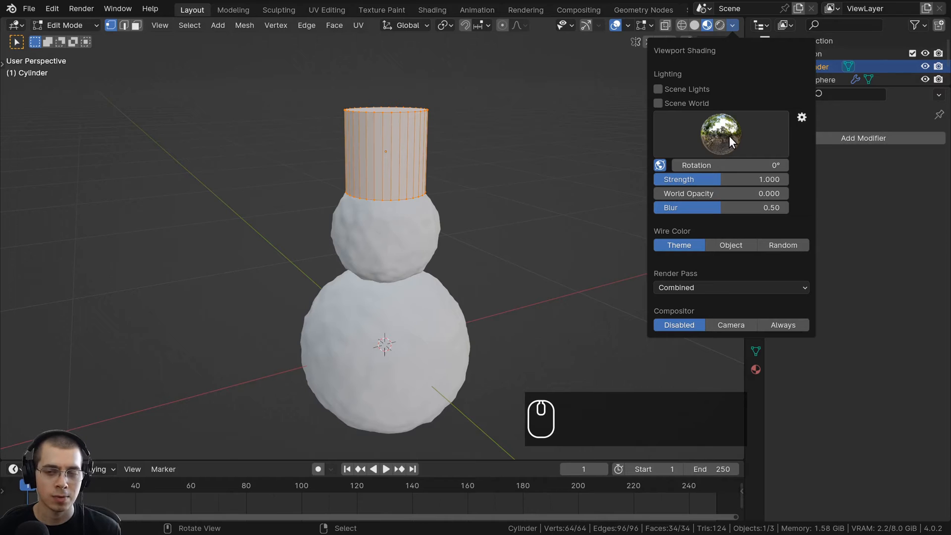
pyautogui.click(700, 142)
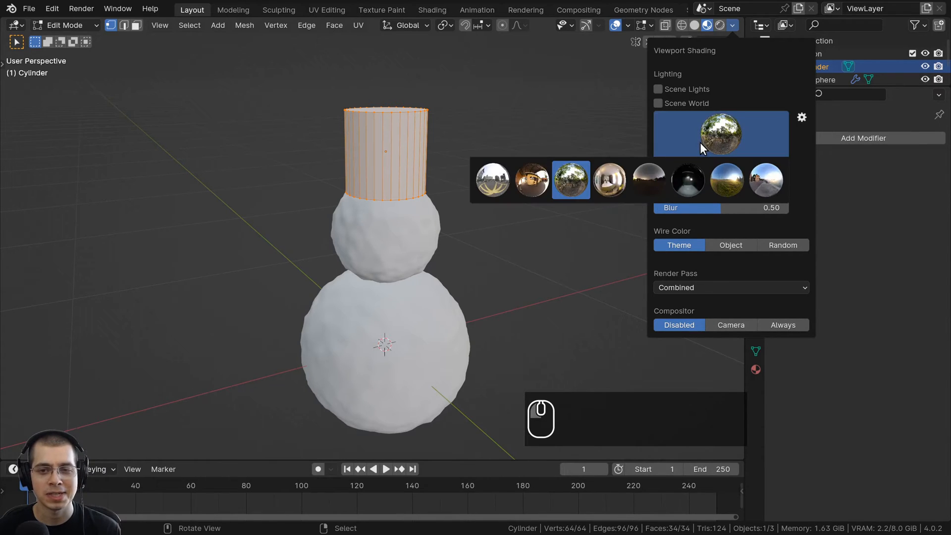
pyautogui.click(615, 186)
pyautogui.click(492, 177)
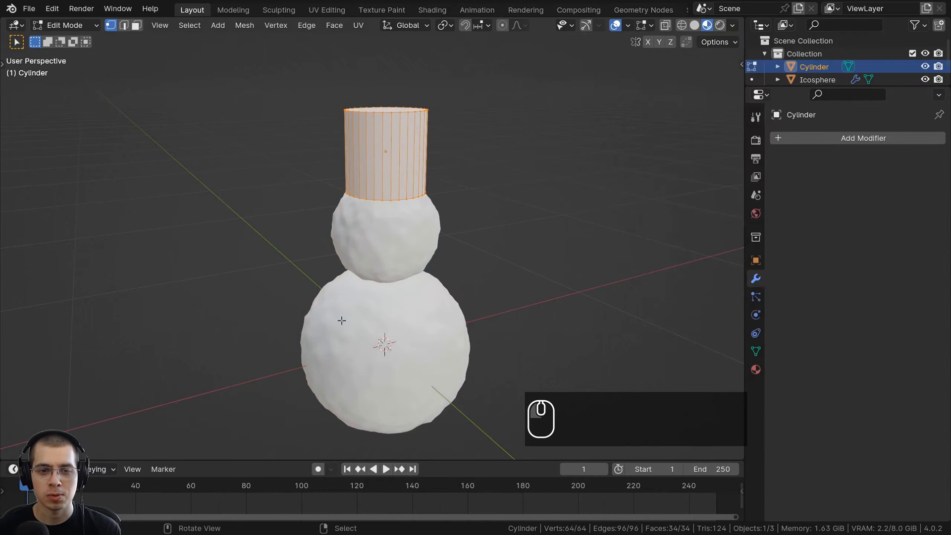
pyautogui.scroll(2, 492, 177)
pyautogui.click(733, 26)
pyautogui.moveTo(694, 179)
pyautogui.mouseDown()
pyautogui.moveTo(733, 179)
pyautogui.moveTo(624, 179)
pyautogui.moveTo(778, 179)
pyautogui.moveTo(669, 179)
pyautogui.moveTo(723, 179)
pyautogui.mouseUp()
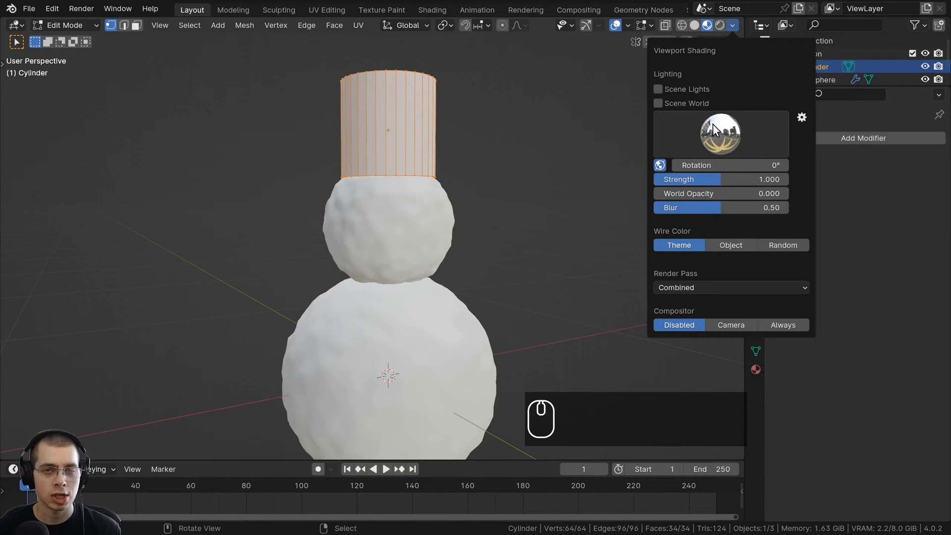
pyautogui.click(712, 125)
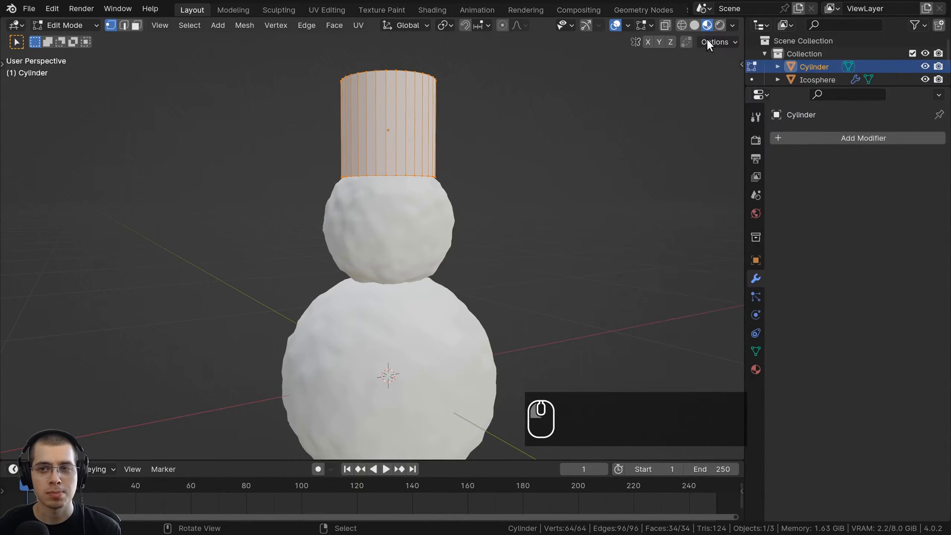
pyautogui.click(695, 26)
pyautogui.click(706, 26)
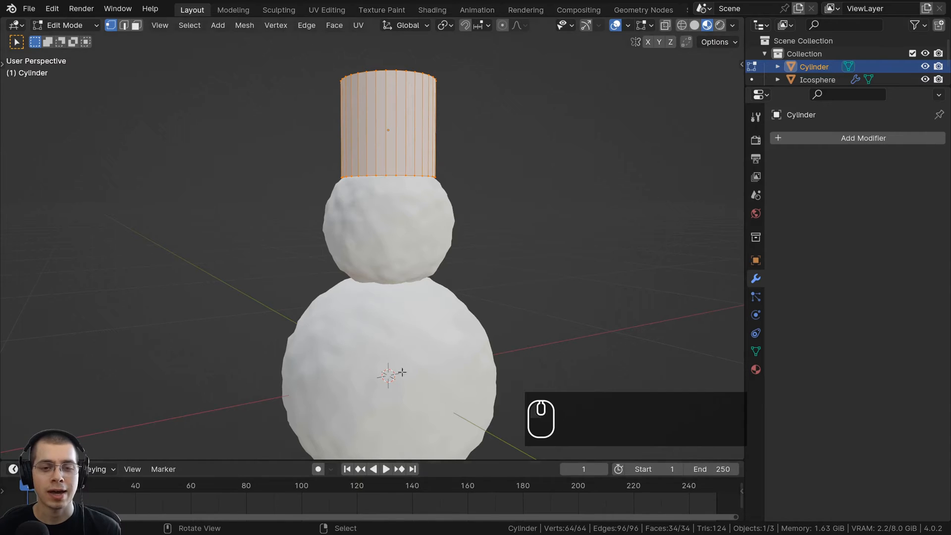
# Restore the forest environment as the Material Preview lighting and look over the hat and head from above
pyautogui.moveTo(402, 281)
pyautogui.keyDown('shift'); pyautogui.mouseDown(button='middle')
pyautogui.moveTo(399, 223)
pyautogui.moveTo(404, 298)
pyautogui.mouseUp(button='middle'); pyautogui.keyUp('shift')
pyautogui.moveTo(405, 298); pyautogui.dragTo(618, 101, button='middle')
pyautogui.click(733, 25)
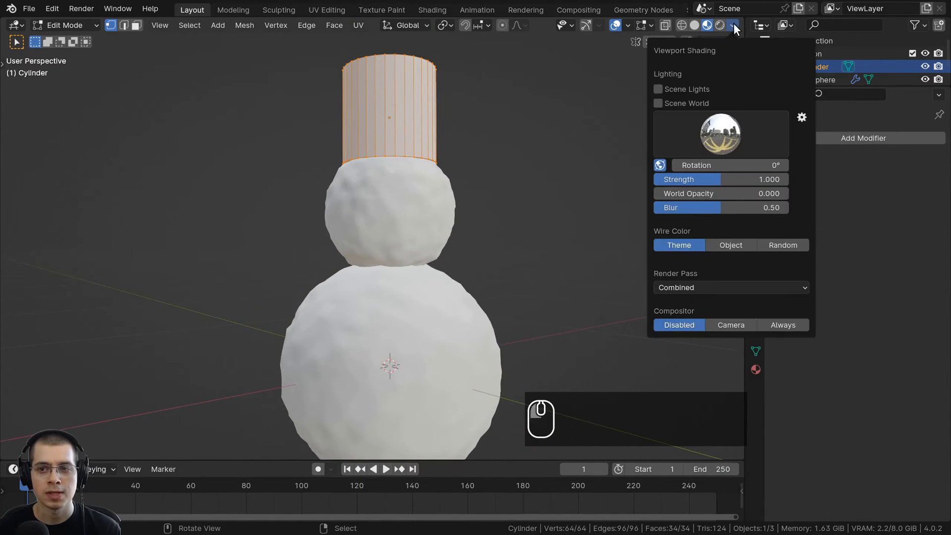
pyautogui.click(715, 124)
pyautogui.click(569, 184)
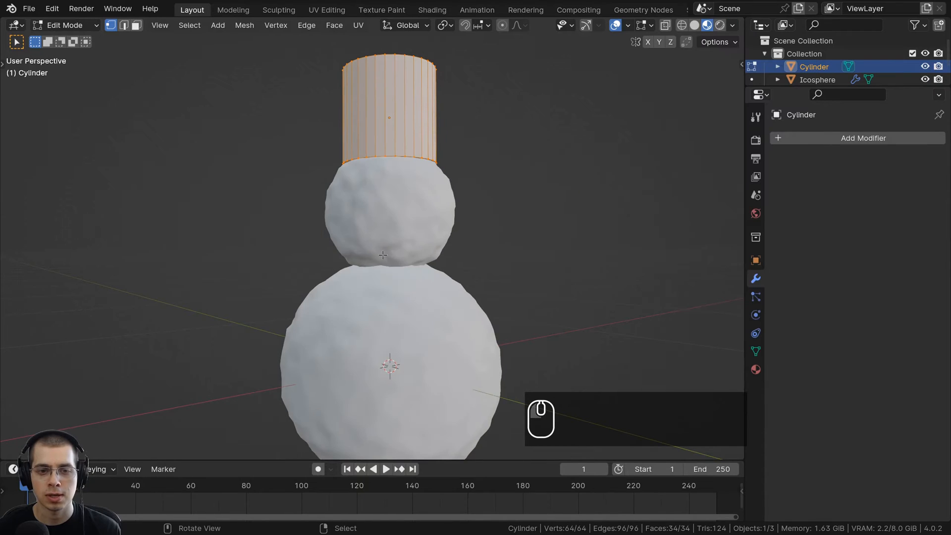
pyautogui.moveTo(383, 207)
pyautogui.mouseDown(button='middle')
pyautogui.moveTo(281, 245)
pyautogui.moveTo(317, 303)
pyautogui.mouseUp(button='middle')
pyautogui.moveTo(317, 248)
pyautogui.keyDown('shift'); pyautogui.mouseDown(button='middle')
pyautogui.moveTo(333, 278)
pyautogui.moveTo(343, 212)
pyautogui.moveTo(343, 287)
pyautogui.mouseUp(button='middle'); pyautogui.keyUp('shift')
pyautogui.scroll(4, 343, 211)
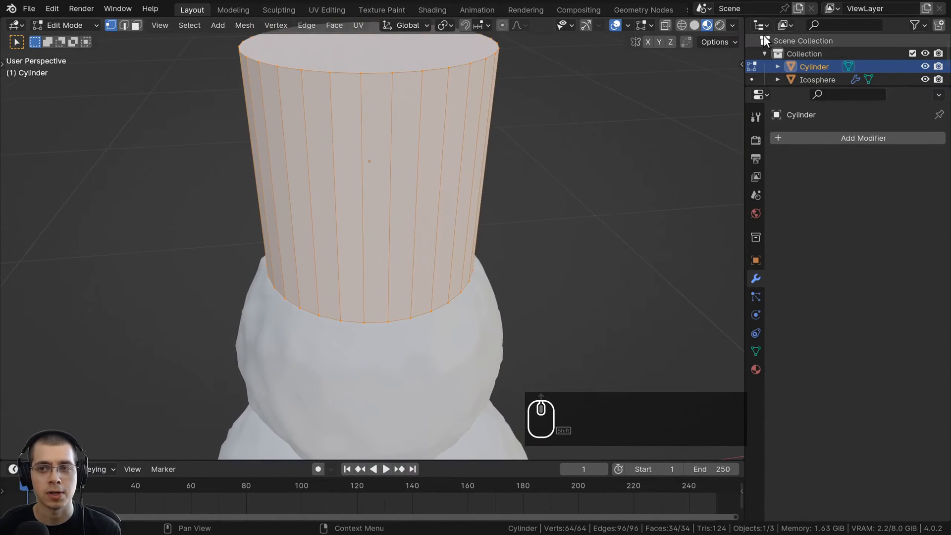
pyautogui.scroll(-3, 340, 204)
pyautogui.keyDown('shift'); pyautogui.moveTo(403, 121); pyautogui.dragTo(407, 123, button='middle'); pyautogui.keyUp('shift')
pyautogui.scroll(1, 407, 123)
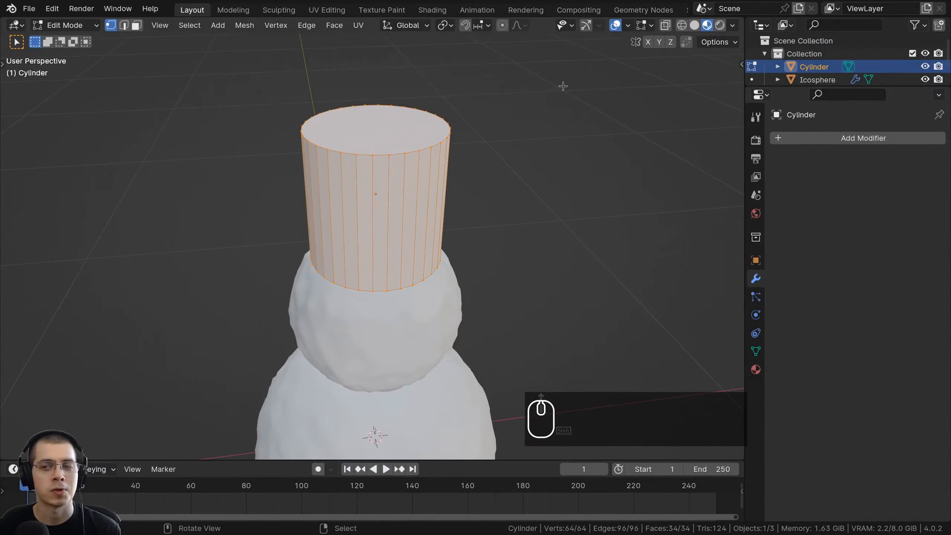
# Switch the viewport to Rendered shading and examine how the snowman appears without any scene lights
pyautogui.click(720, 26)
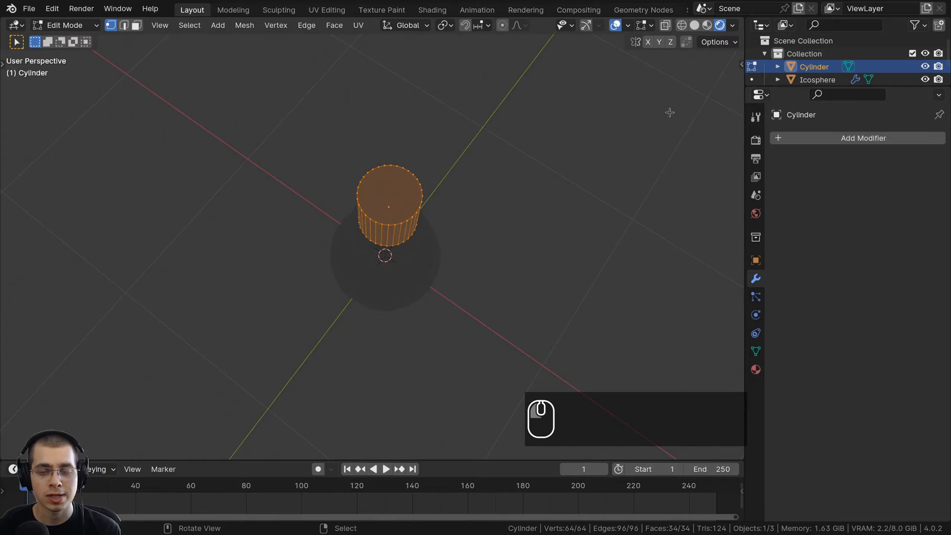
pyautogui.moveTo(671, 111); pyautogui.dragTo(518, 149, button='middle')
pyautogui.scroll(3, 517, 148)
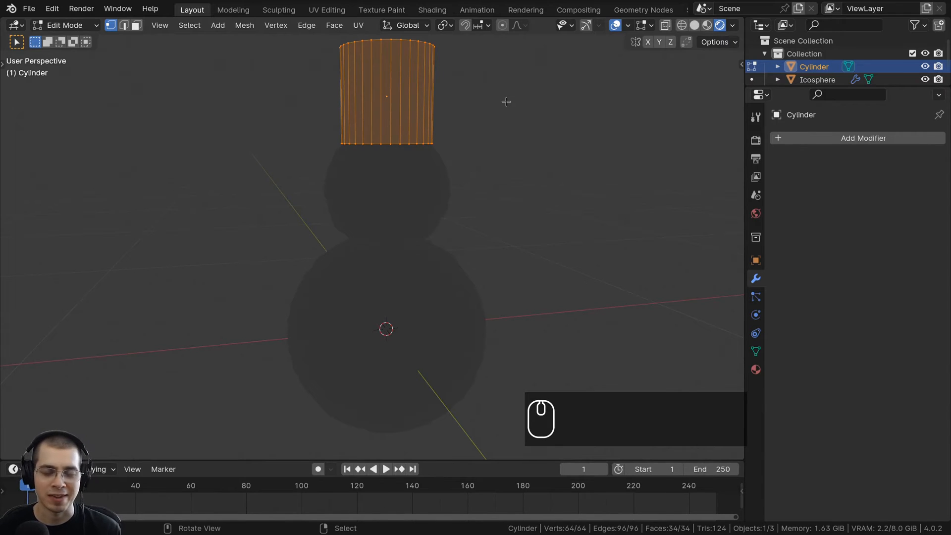
pyautogui.moveTo(506, 103); pyautogui.dragTo(418, 159, button='middle')
pyautogui.scroll(3, 419, 174)
pyautogui.scroll(-3, 419, 174)
pyautogui.moveTo(415, 219); pyautogui.dragTo(680, 70, button='middle')
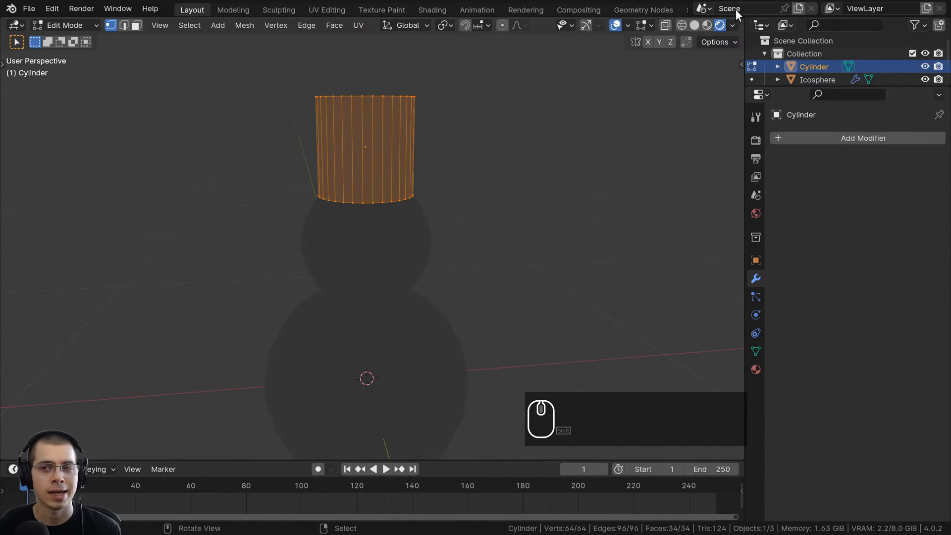
# Compare the hat and head in wireframe shading and in solid shading
pyautogui.click(682, 26)
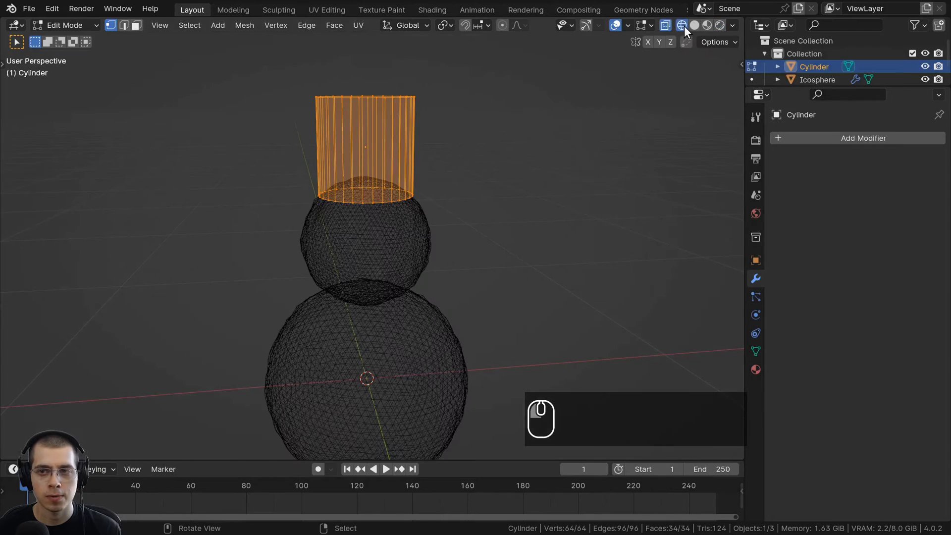
pyautogui.keyDown('shift'); pyautogui.moveTo(259, 261); pyautogui.dragTo(265, 331, button='middle'); pyautogui.keyUp('shift')
pyautogui.scroll(2, 265, 331)
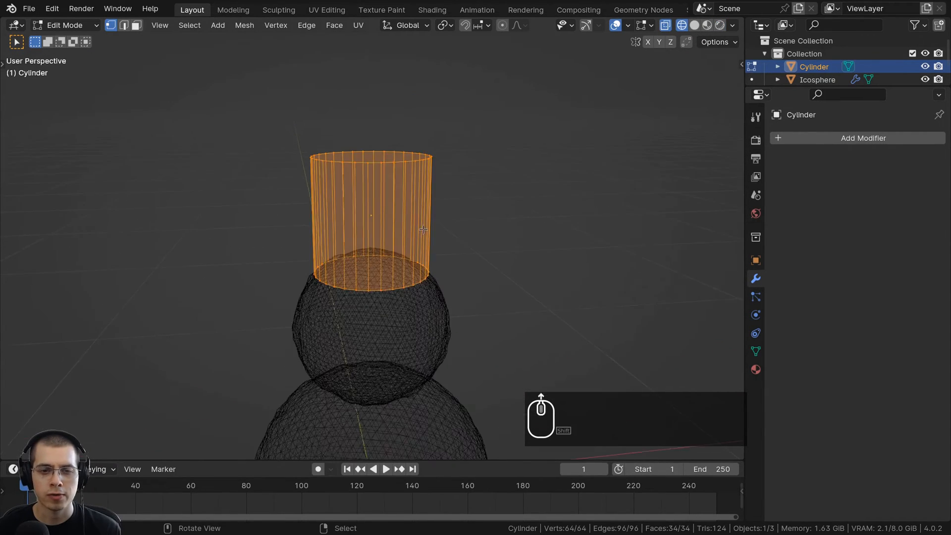
pyautogui.click(694, 26)
pyautogui.scroll(-3, 347, 198)
pyautogui.scroll(1, 338, 191)
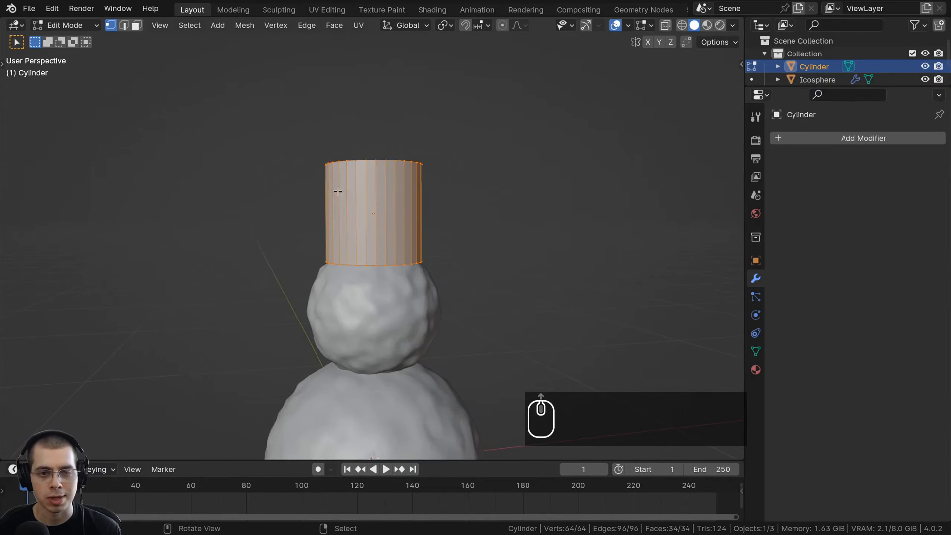
pyautogui.moveTo(338, 192); pyautogui.dragTo(496, 158, button='middle')
pyautogui.scroll(2, 629, 128)
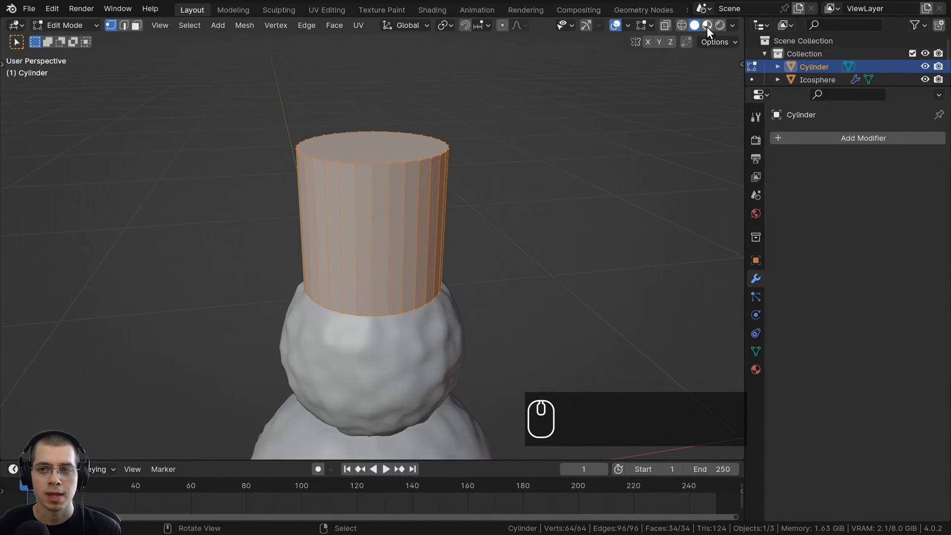
# Compare the snowman in Material Preview shading and in Rendered shading
pyautogui.click(707, 26)
pyautogui.keyDown('shift'); pyautogui.moveTo(445, 146); pyautogui.dragTo(429, 144, button='middle'); pyautogui.keyUp('shift')
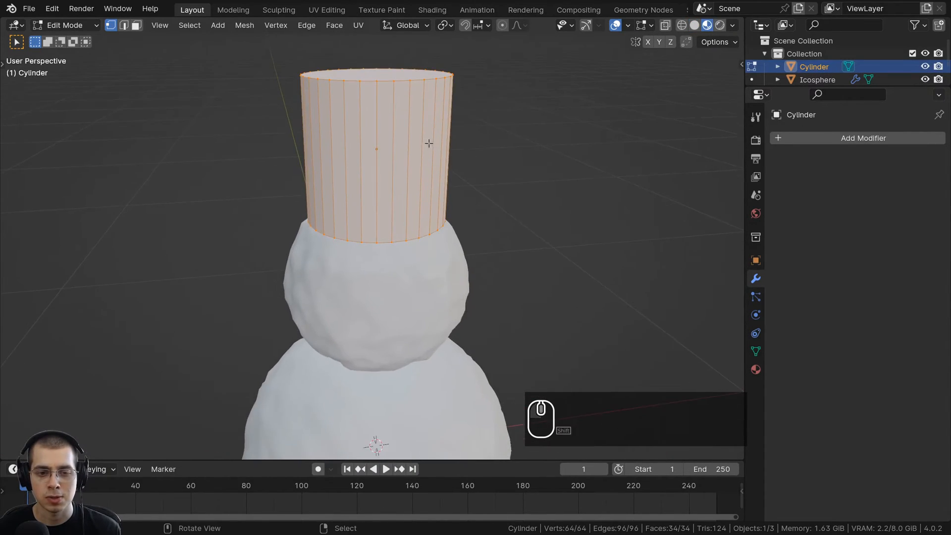
pyautogui.click(719, 25)
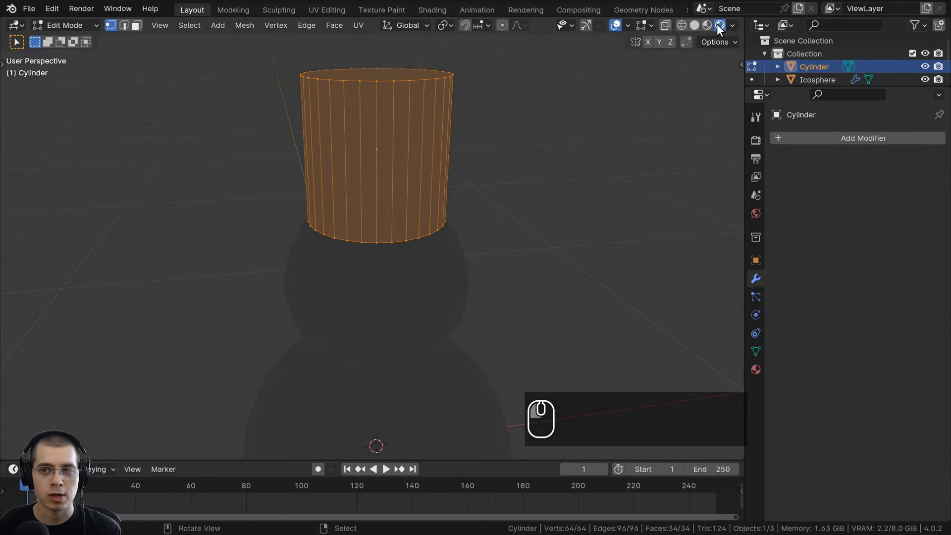
pyautogui.scroll(-3, 379, 227)
pyautogui.scroll(1, 672, 52)
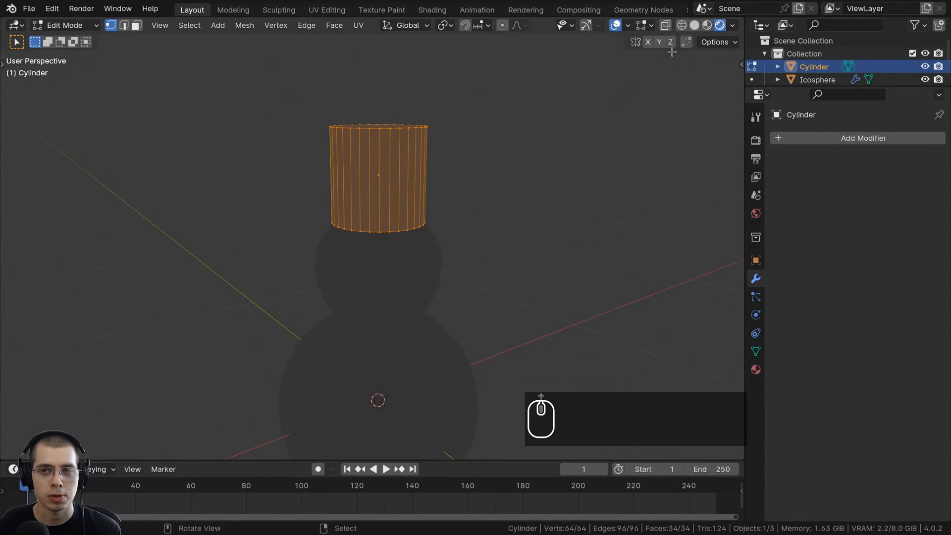
# Return to wireframe shading and examine closely where the hat cylinder overlaps the head
pyautogui.click(684, 26)
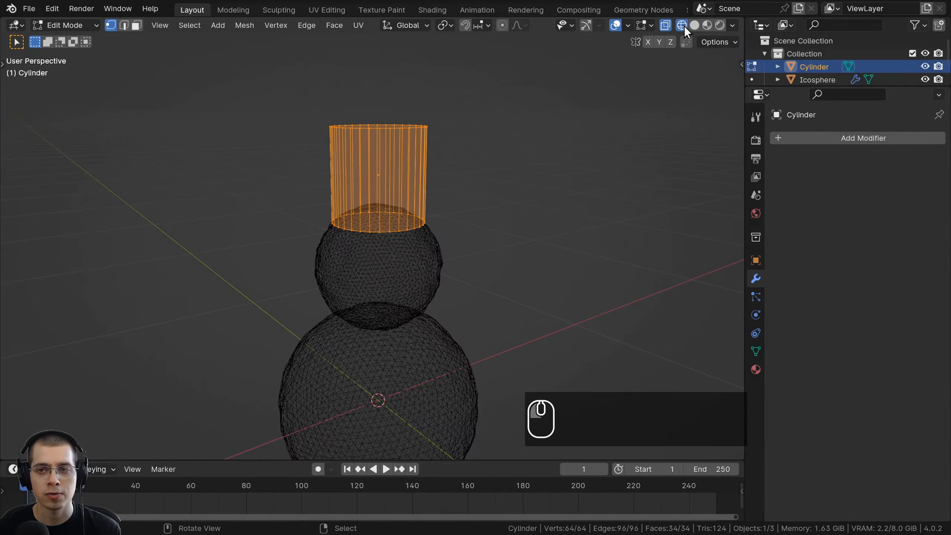
pyautogui.scroll(3, 476, 231)
pyautogui.scroll(2, 366, 244)
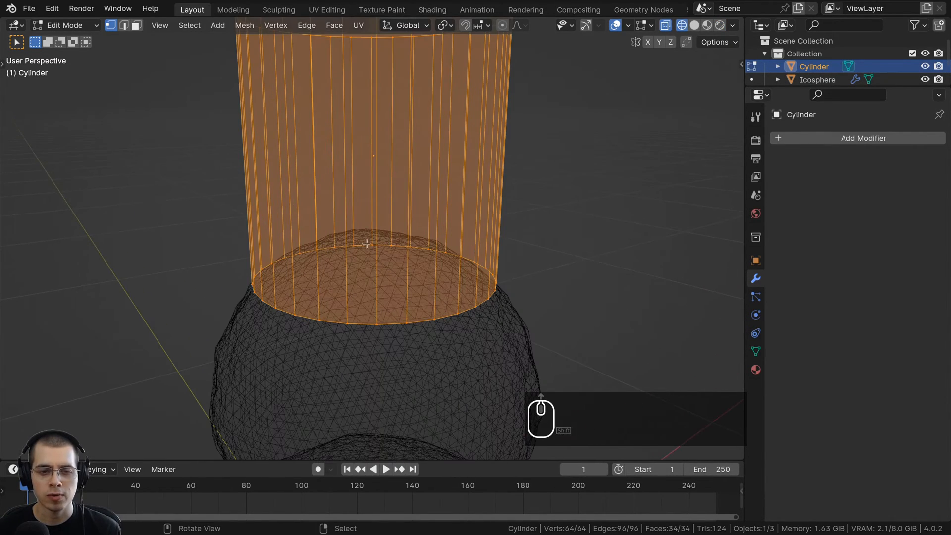
# Select single vertices on the far side of the hat's lower rim, through the head, in wireframe shading
pyautogui.click(381, 323)
pyautogui.rightClick(371, 244)
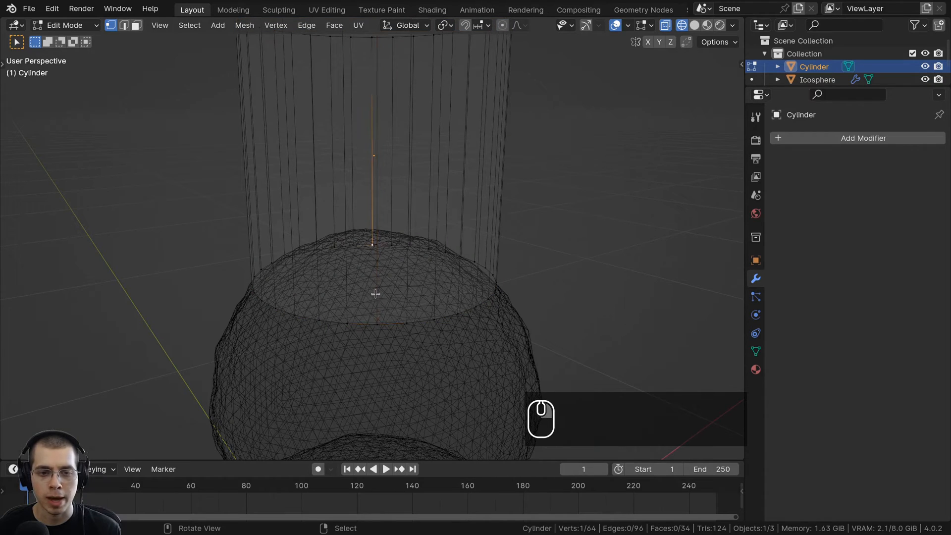
pyautogui.moveTo(389, 263); pyautogui.dragTo(387, 294, button='middle')
pyautogui.rightClick(388, 230)
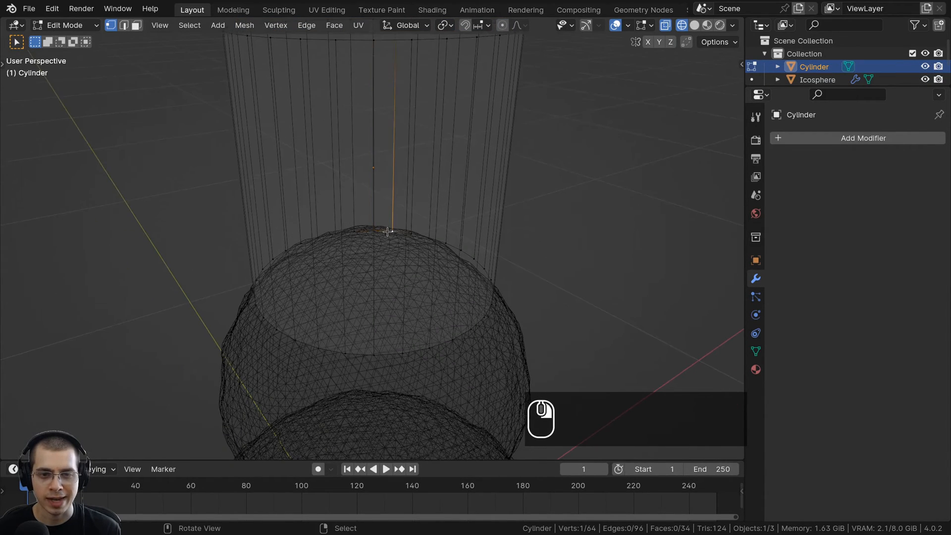
pyautogui.rightClick(350, 226)
pyautogui.scroll(-1, 352, 226)
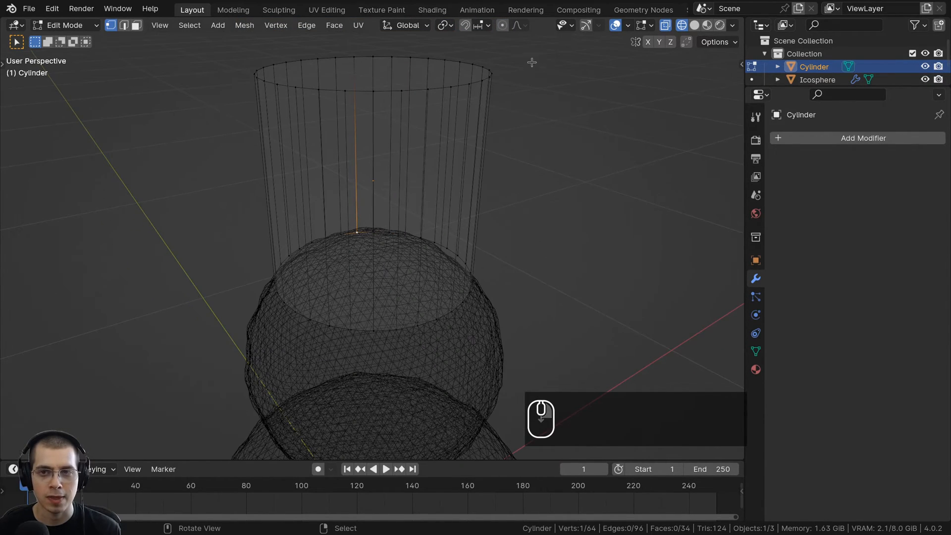
# Check the hat in solid shading, return to wireframe and select several far-side lower rim vertices one at a time
pyautogui.click(694, 25)
pyautogui.moveTo(551, 215); pyautogui.dragTo(501, 208, button='middle')
pyautogui.click(681, 26)
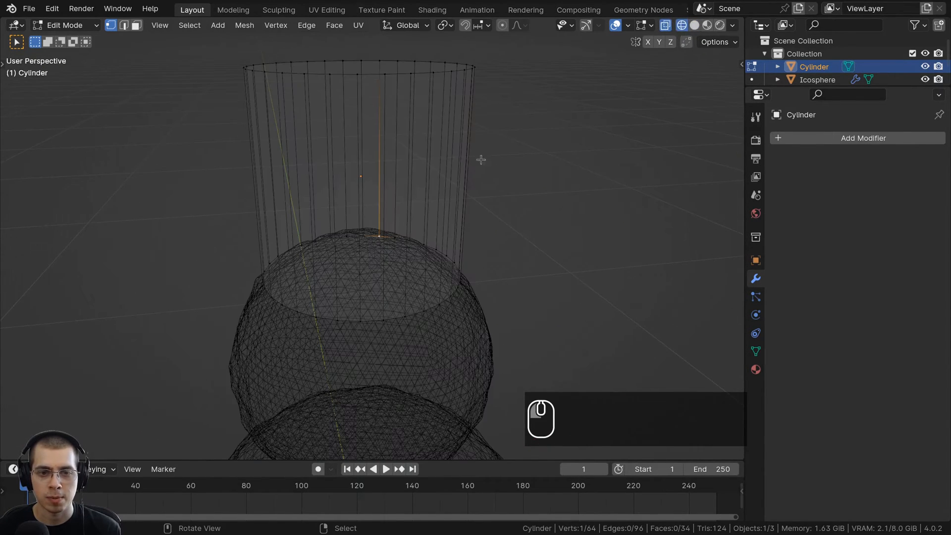
pyautogui.click(355, 235)
pyautogui.rightClick(332, 237)
pyautogui.rightClick(377, 235)
pyautogui.rightClick(423, 243)
pyautogui.rightClick(438, 246)
pyautogui.scroll(-4, 317, 224)
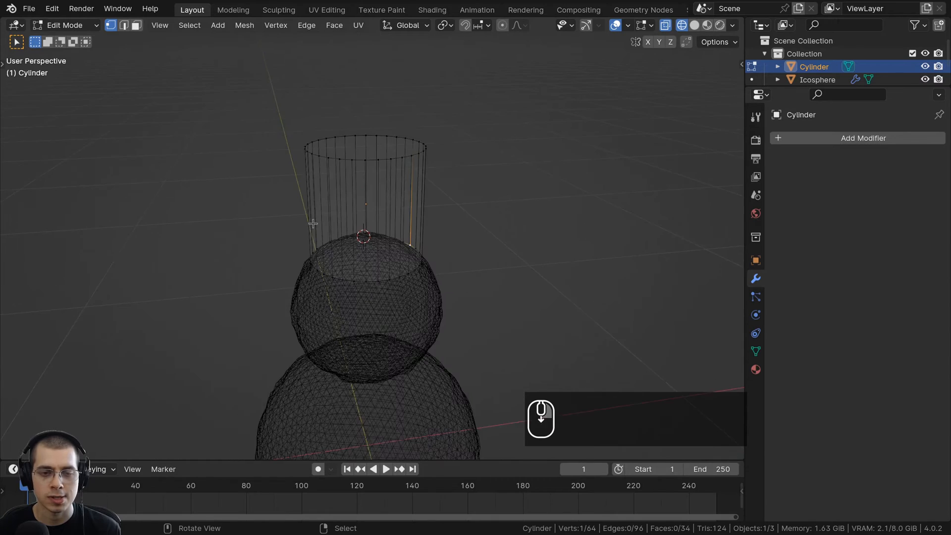
pyautogui.keyDown('shift'); pyautogui.moveTo(314, 224); pyautogui.dragTo(319, 193, button='middle'); pyautogui.keyUp('shift')
pyautogui.scroll(3, 307, 200)
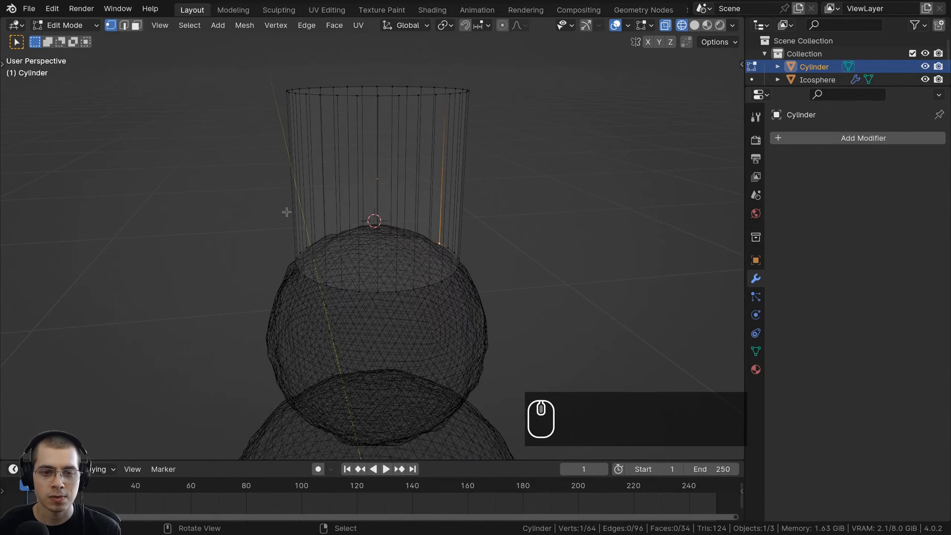
# Switch to solid shading and try to box-select the vertices of the hat's whole lower rim, viewing it from different sides
pyautogui.click(694, 25)
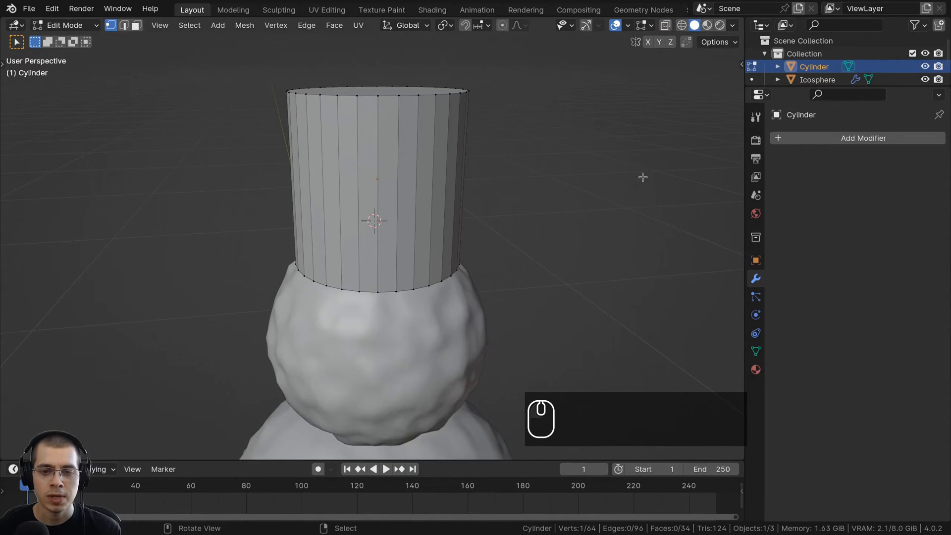
pyautogui.moveTo(648, 158); pyautogui.dragTo(174, 327)
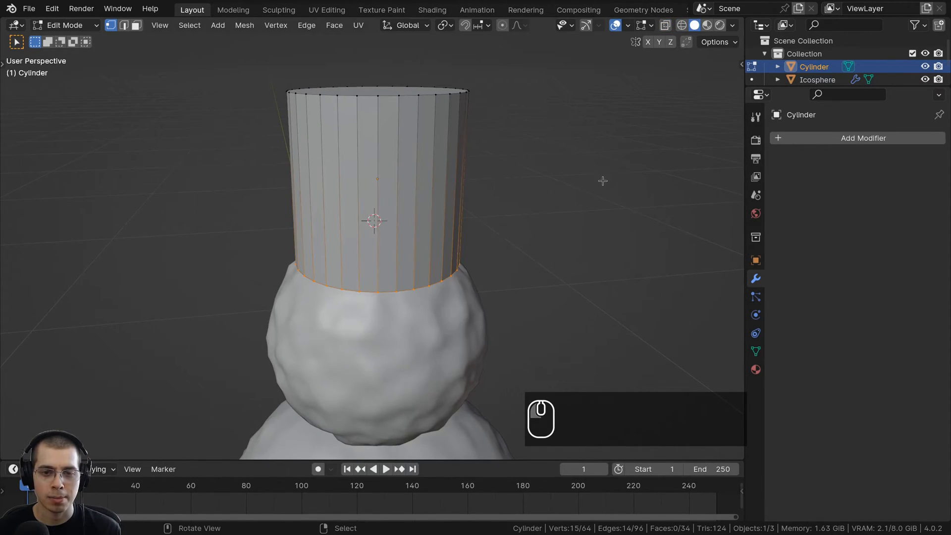
pyautogui.moveTo(615, 171); pyautogui.dragTo(213, 325)
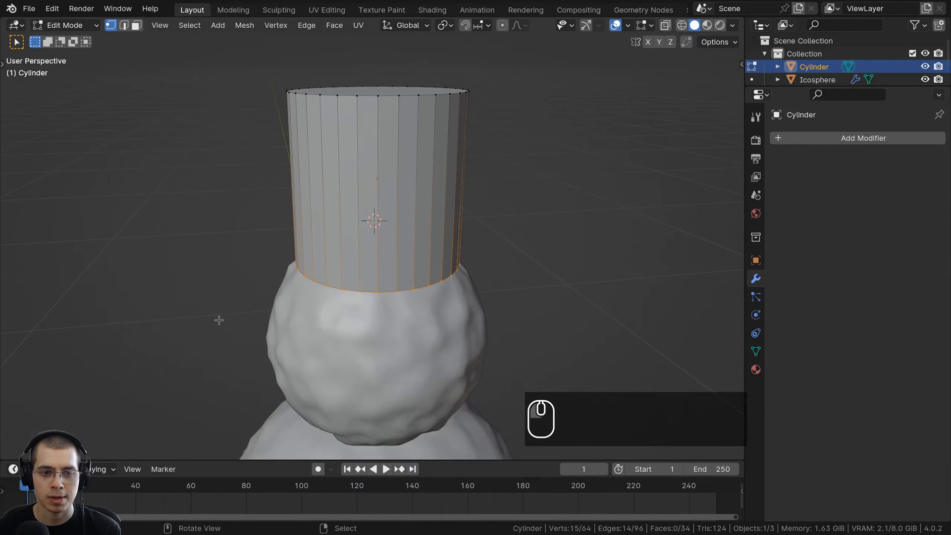
pyautogui.moveTo(218, 323); pyautogui.dragTo(429, 292, button='middle')
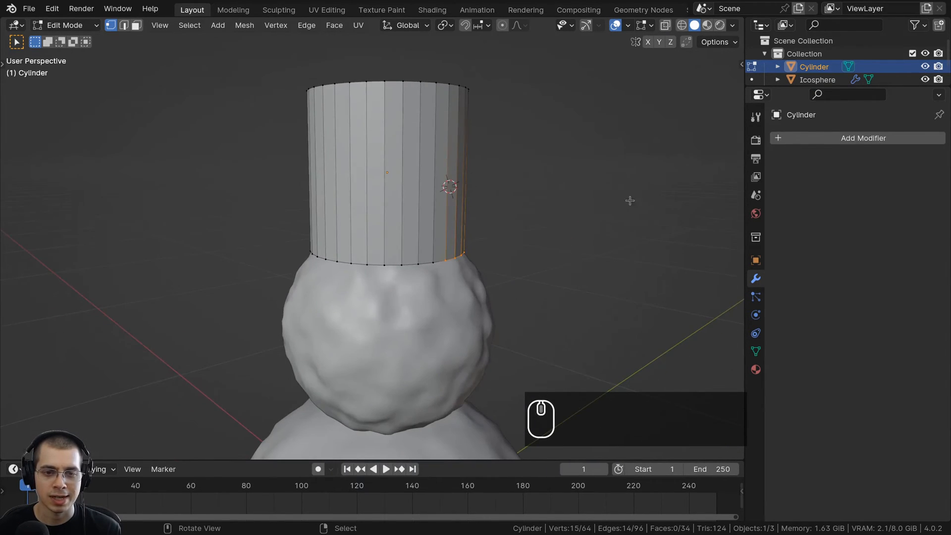
pyautogui.moveTo(668, 155); pyautogui.dragTo(214, 352)
pyautogui.moveTo(258, 322); pyautogui.dragTo(213, 306, button='middle')
# Switch to wireframe shading and box-select all front and back vertices of the hat's lower rim
pyautogui.click(679, 28)
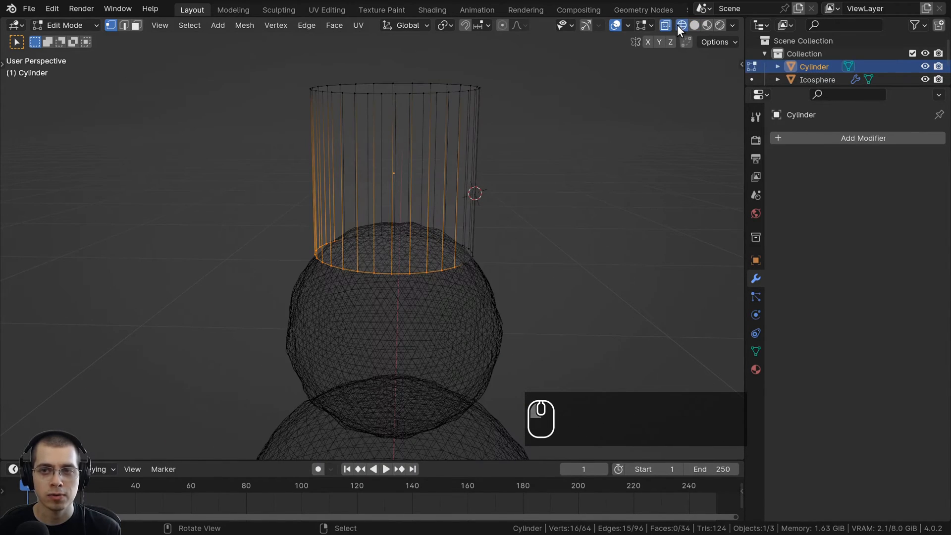
pyautogui.keyDown('shift'); pyautogui.scroll(1, 587, 180); pyautogui.keyUp('shift')
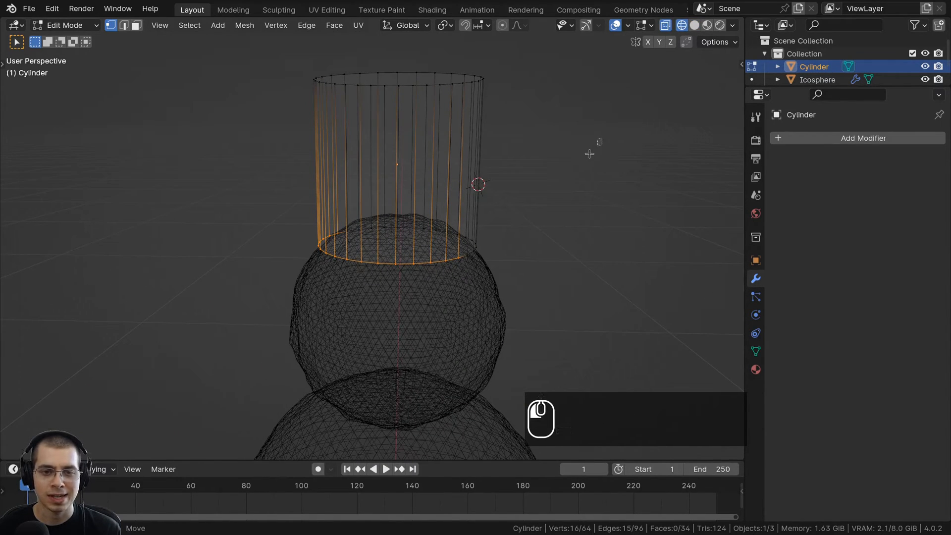
pyautogui.moveTo(599, 144); pyautogui.dragTo(208, 341)
pyautogui.moveTo(208, 340); pyautogui.dragTo(652, 85, button='middle')
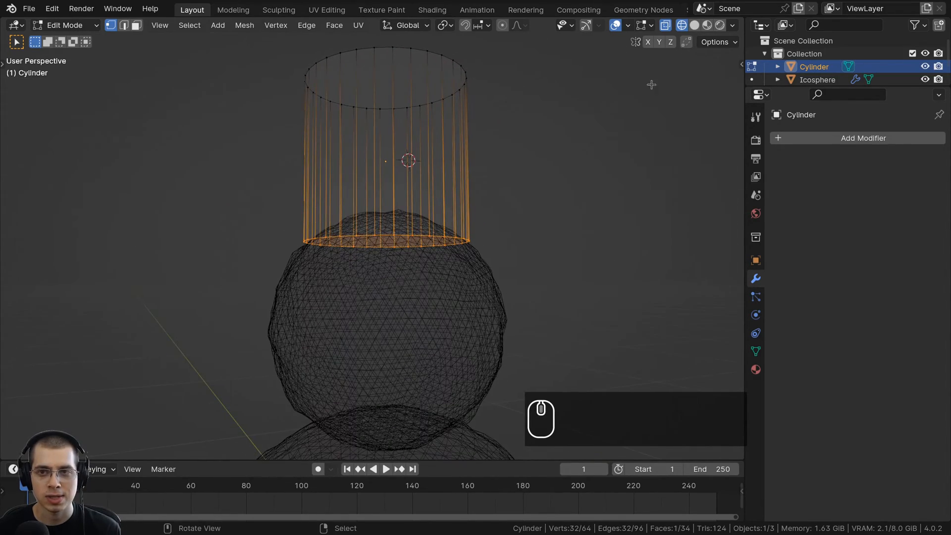
# Return to solid shading and examine the selected lower rim of the hat around the head
pyautogui.click(695, 27)
pyautogui.moveTo(521, 211)
pyautogui.mouseDown(button='middle')
pyautogui.moveTo(340, 325)
pyautogui.moveTo(397, 273)
pyautogui.mouseUp(button='middle')
pyautogui.moveTo(397, 273)
pyautogui.keyDown('shift'); pyautogui.mouseDown(button='middle')
pyautogui.moveTo(418, 157)
pyautogui.moveTo(421, 200)
pyautogui.mouseUp(button='middle'); pyautogui.keyUp('shift')
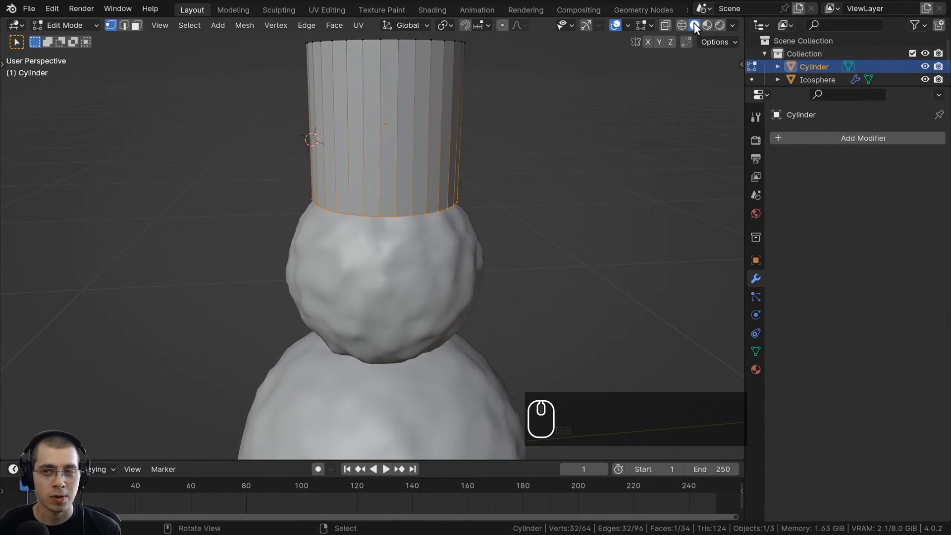
pyautogui.scroll(2, 391, 169)
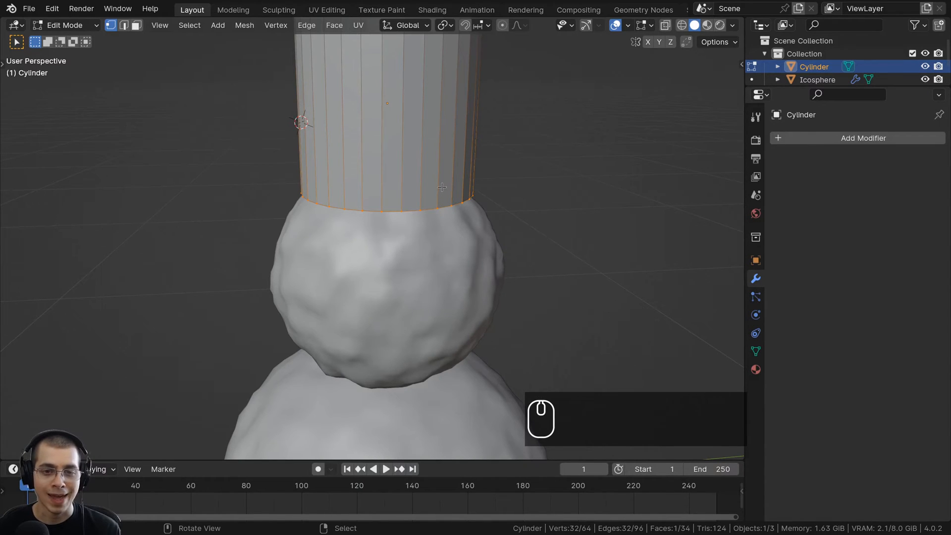
# Bring up the four viewport shading choices and switch the viewport to Rendered shading
pyautogui.press('z')
pyautogui.press('z')
pyautogui.press('z')
pyautogui.press('z')
pyautogui.press('z')
pyautogui.press('z')
pyautogui.press('z')
pyautogui.press('z')
pyautogui.press('z')
pyautogui.press('z')
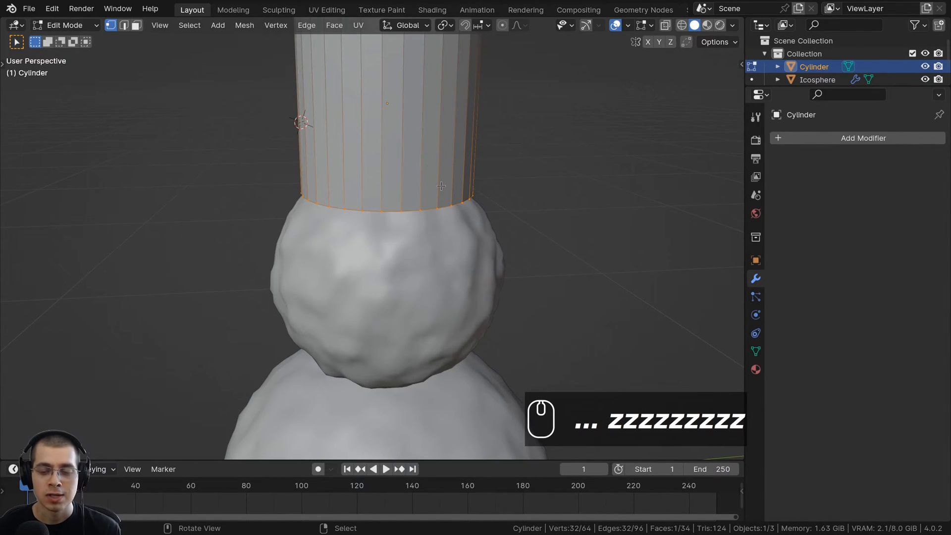
pyautogui.press('z')
pyautogui.press('z')
pyautogui.press('z')
pyautogui.press('z')
pyautogui.press('z')
pyautogui.press('z')
pyautogui.press('z')
pyautogui.press('z')
pyautogui.press('z')
pyautogui.press('z')
pyautogui.press('z')
pyautogui.press('z')
pyautogui.press('z')
pyautogui.press('z')
pyautogui.press('z')
pyautogui.press('z')
pyautogui.press('z')
pyautogui.press('z')
pyautogui.press('z')
pyautogui.press('z')
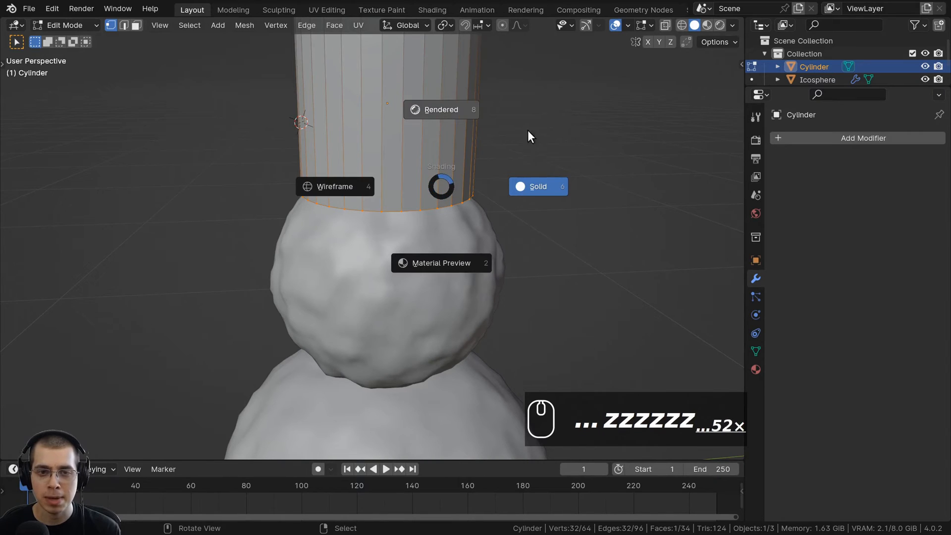
pyautogui.press('z')
pyautogui.press('z')
pyautogui.press('z')
pyautogui.press('z')
pyautogui.press('z')
pyautogui.press('z')
pyautogui.press('z')
pyautogui.press('z')
pyautogui.press('z')
pyautogui.press('z')
pyautogui.press('z')
pyautogui.press('z')
pyautogui.press('z')
pyautogui.press('z')
pyautogui.press('z')
pyautogui.press('z')
pyautogui.press('z')
pyautogui.press('z')
pyautogui.press('z')
pyautogui.press('z')
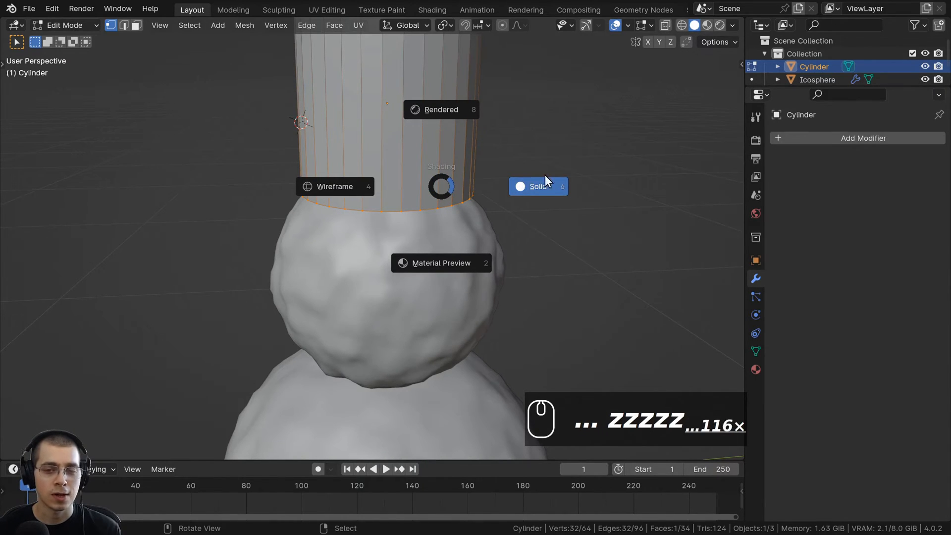
pyautogui.press('z')
pyautogui.press('z')
pyautogui.press('z')
pyautogui.press('z')
pyautogui.press('z')
pyautogui.press('z')
pyautogui.press('z')
pyautogui.press('z')
pyautogui.press('z')
pyautogui.press('z')
pyautogui.press('z')
pyautogui.press('z')
pyautogui.press('z')
pyautogui.press('z')
pyautogui.press('z')
pyautogui.press('z')
pyautogui.press('z')
pyautogui.press('z')
pyautogui.press('z')
pyautogui.press('z')
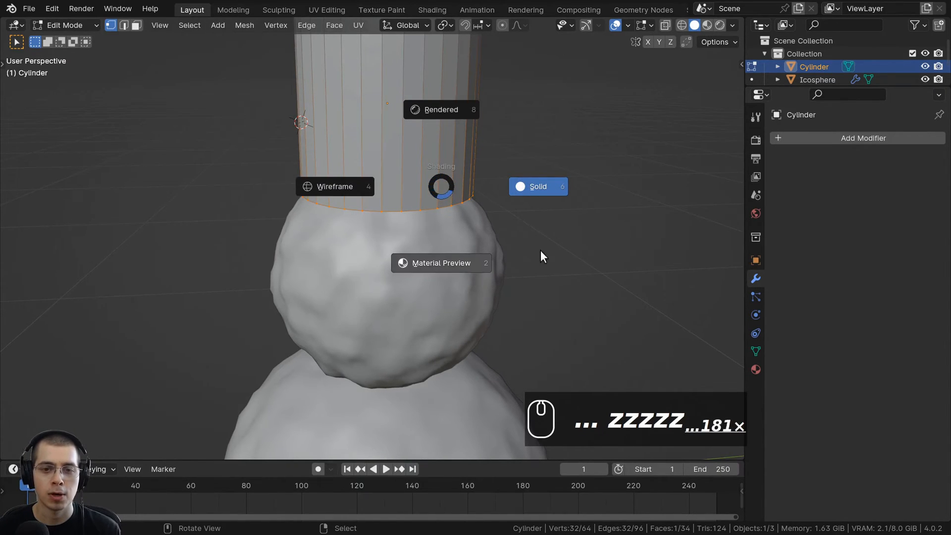
pyautogui.press('z')
pyautogui.press('z')
pyautogui.press('z')
pyautogui.press('z')
pyautogui.press('z')
pyautogui.press('z')
pyautogui.press('z')
pyautogui.press('z')
pyautogui.press('z')
pyautogui.press('z')
pyautogui.press('z')
pyautogui.press('z')
pyautogui.press('z')
pyautogui.press('z')
pyautogui.press('z')
pyautogui.press('z')
pyautogui.press('z')
pyautogui.press('z')
pyautogui.press('z')
pyautogui.press('z')
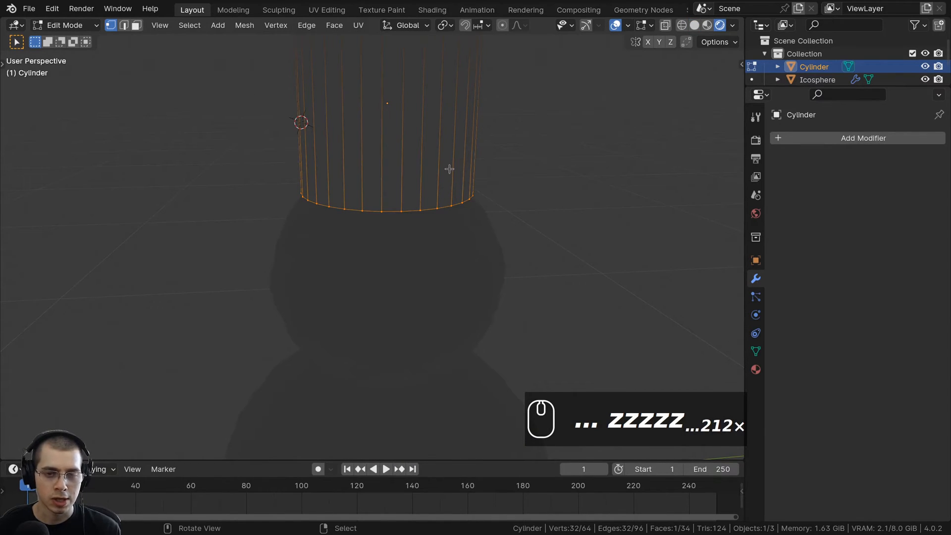
# Bring up the viewport shading choices again and go over Rendered, Wireframe, Solid and Material Preview
pyautogui.press('z')
pyautogui.press('z')
pyautogui.press('z')
pyautogui.press('z')
pyautogui.press('z')
pyautogui.press('z')
pyautogui.press('z')
pyautogui.press('z')
pyautogui.press('z')
pyautogui.press('z')
pyautogui.press('z')
pyautogui.press('z')
pyautogui.press('z')
pyautogui.press('z')
pyautogui.press('z')
pyautogui.press('z')
pyautogui.press('z')
pyautogui.press('z')
pyautogui.press('z')
pyautogui.press('z')
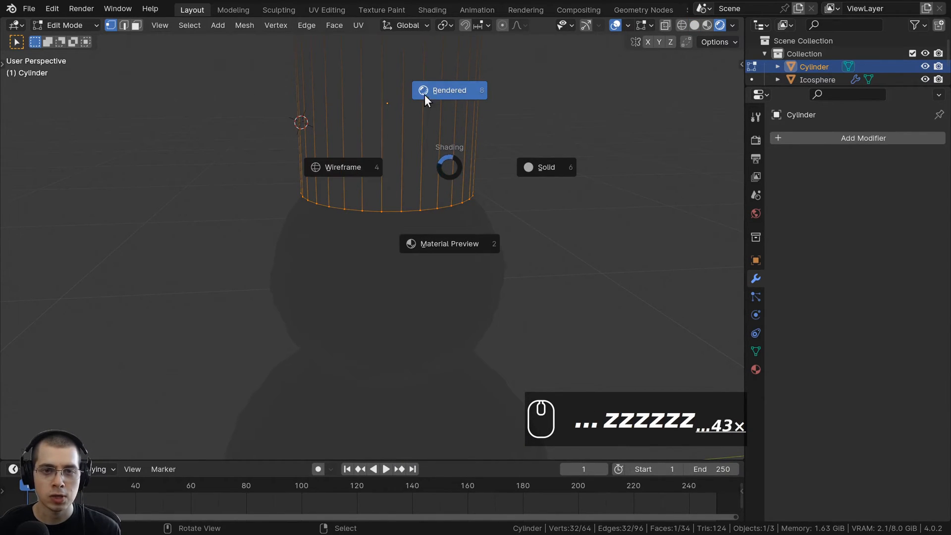
pyautogui.press('z')
pyautogui.press('z')
pyautogui.press('z')
pyautogui.press('z')
pyautogui.press('z')
pyautogui.press('z')
pyautogui.press('z')
pyautogui.press('z')
pyautogui.press('z')
pyautogui.press('z')
pyautogui.press('z')
pyautogui.press('z')
pyautogui.press('z')
pyautogui.press('z')
pyautogui.press('z')
pyautogui.press('z')
pyautogui.press('z')
pyautogui.press('z')
pyautogui.press('z')
pyautogui.press('z')
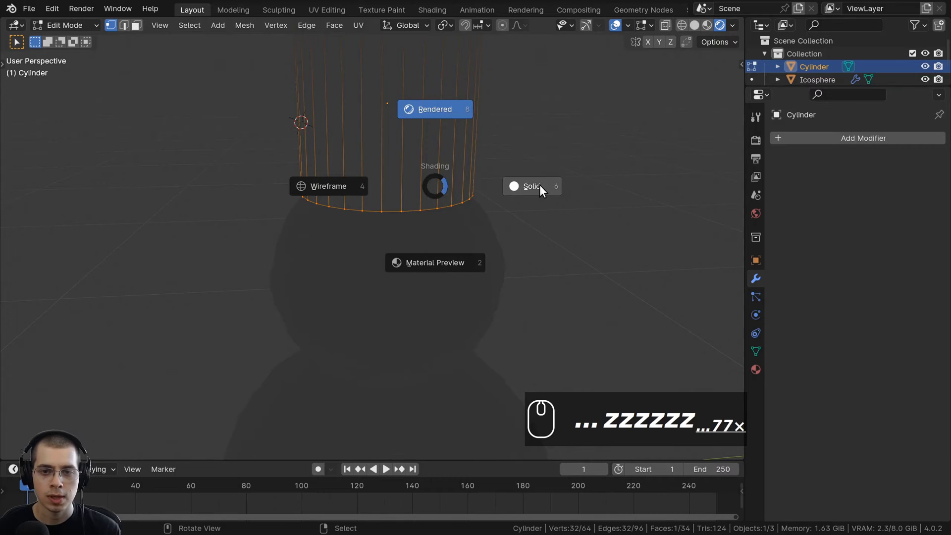
# Switch the viewport to Wireframe shading to show the hat's rim through the snowman's head
pyautogui.press('z')
pyautogui.press('z')
pyautogui.press('z')
pyautogui.press('z')
pyautogui.press('z')
pyautogui.press('z')
pyautogui.press('z')
pyautogui.press('z')
pyautogui.press('z')
pyautogui.press('z')
pyautogui.press('z')
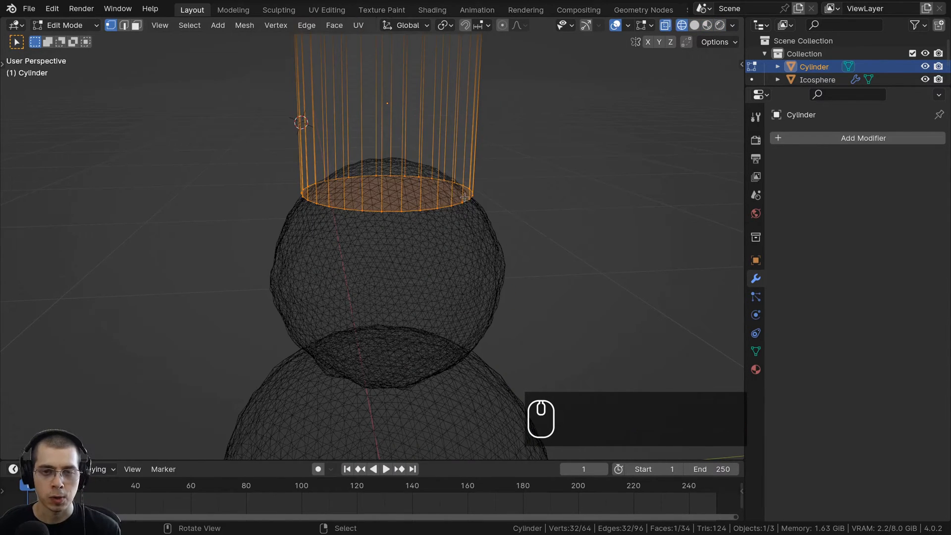
# Bring up the quick shading choices over the wireframe hat and switch the viewport to Rendered shading
pyautogui.press('z')
pyautogui.press('z')
pyautogui.press('z')
pyautogui.press('z')
pyautogui.press('z')
pyautogui.press('z')
pyautogui.press('z')
pyautogui.press('z')
pyautogui.press('z')
pyautogui.press('z')
pyautogui.press('z')
pyautogui.press('z')
pyautogui.press('z')
pyautogui.press('z')
pyautogui.press('z')
pyautogui.press('z')
pyautogui.press('z')
pyautogui.press('z')
pyautogui.press('z')
pyautogui.press('z')
pyautogui.press('z')
pyautogui.press('z')
pyautogui.press('z')
pyautogui.press('z')
pyautogui.press('z')
pyautogui.press('z')
pyautogui.press('z')
pyautogui.press('z')
pyautogui.press('z')
pyautogui.press('z')
pyautogui.press('z')
pyautogui.press('z')
pyautogui.press('z')
pyautogui.press('z')
pyautogui.press('z')
pyautogui.press('z')
pyautogui.press('z')
pyautogui.press('z')
pyautogui.press('z')
pyautogui.press('z')
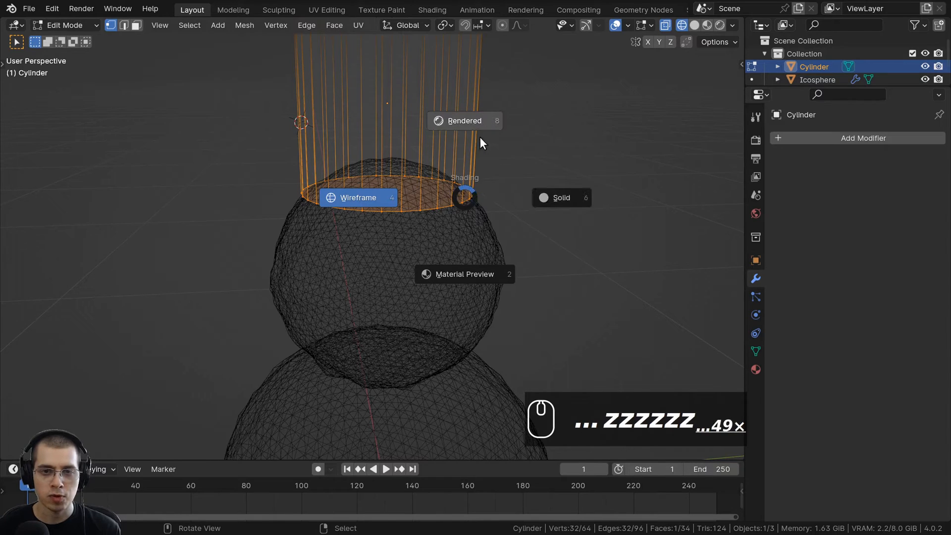
pyautogui.press('z')
pyautogui.press('z')
pyautogui.press('z')
pyautogui.press('z')
pyautogui.press('z')
pyautogui.press('z')
pyautogui.press('z')
pyautogui.press('z')
pyautogui.press('z')
pyautogui.press('z')
pyautogui.press('z')
pyautogui.press('z')
pyautogui.press('z')
pyautogui.press('z')
pyautogui.press('z')
pyautogui.press('z')
pyautogui.press('z')
pyautogui.press('z')
pyautogui.press('z')
pyautogui.press('z')
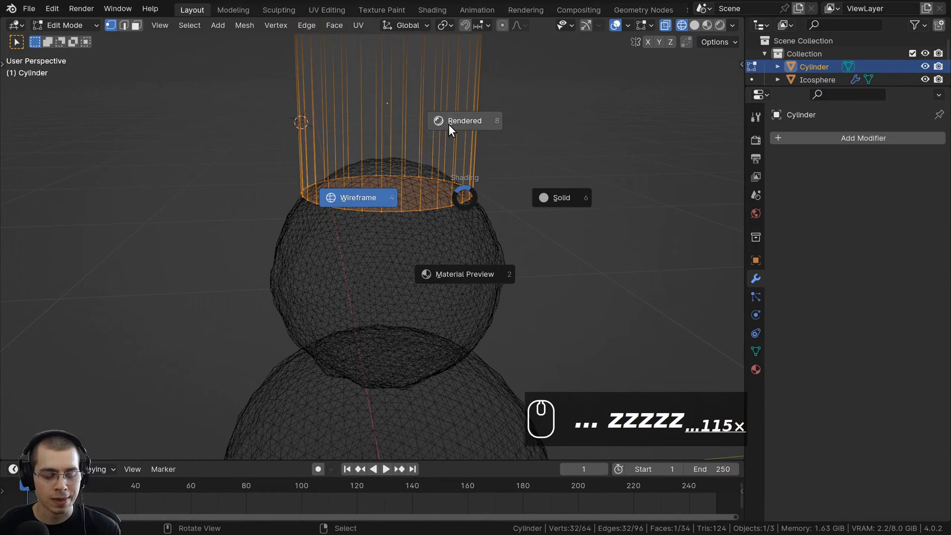
pyautogui.press('z')
pyautogui.press('z')
pyautogui.press('z')
pyautogui.press('z')
pyautogui.press('z')
pyautogui.press('z')
pyautogui.press('z')
pyautogui.press('z')
pyautogui.press('z')
pyautogui.press('z')
pyautogui.press('z')
pyautogui.press('z')
pyautogui.press('z')
pyautogui.press('z')
pyautogui.press('z')
pyautogui.press('z')
pyautogui.press('z')
pyautogui.press('z')
pyautogui.press('z')
pyautogui.press('z')
pyautogui.press('z')
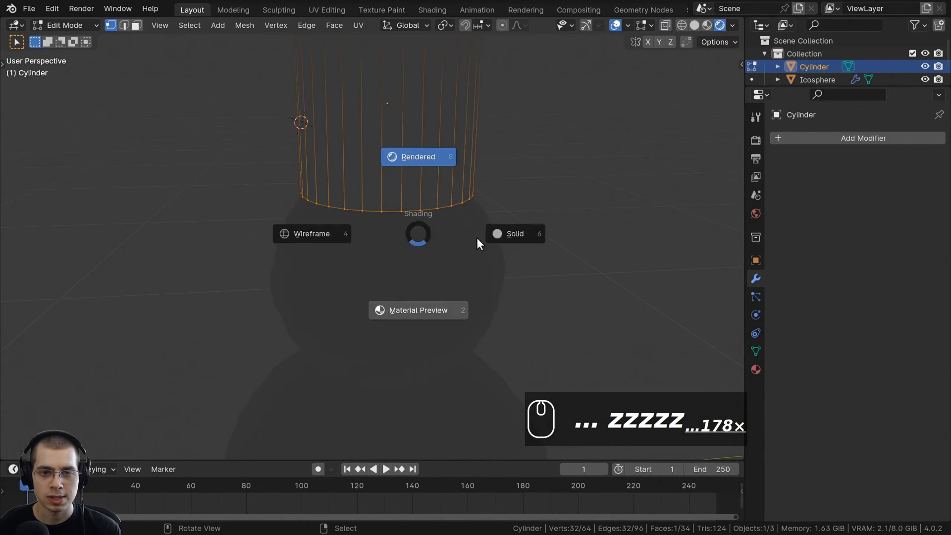
# Switch the viewport to Solid shading with the quick shading choices
pyautogui.press('z')
pyautogui.press('z')
pyautogui.press('z')
pyautogui.press('z')
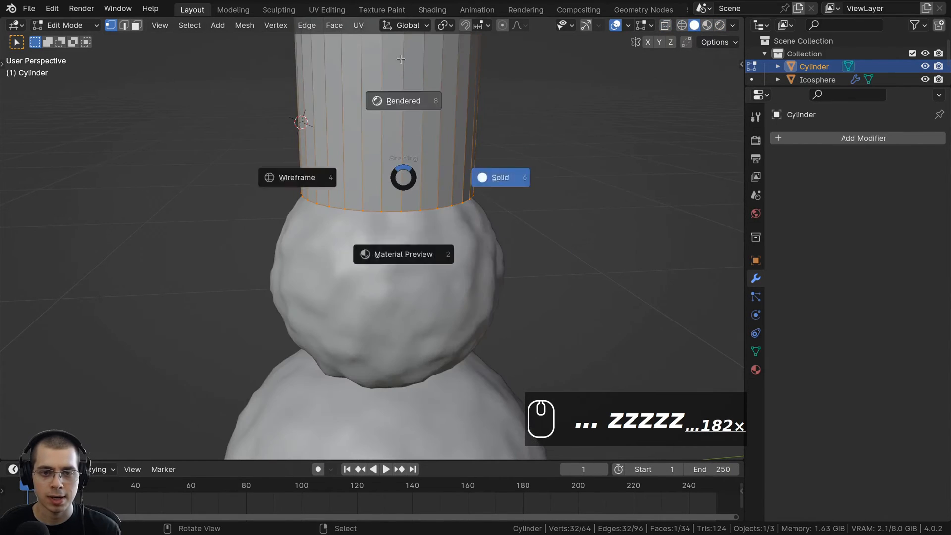
# Switch the viewport back to Rendered shading, keeping the hat's lower rim vertices selected
pyautogui.press('z')
pyautogui.press('z')
pyautogui.press('z')
pyautogui.press('z')
pyautogui.press('z')
pyautogui.press('z')
pyautogui.press('z')
pyautogui.press('z')
pyautogui.press('z')
pyautogui.press('z')
pyautogui.press('z')
pyautogui.press('z')
pyautogui.press('z')
pyautogui.press('z')
pyautogui.press('z')
pyautogui.press('z')
pyautogui.press('z')
pyautogui.press('z')
pyautogui.press('z')
pyautogui.press('z')
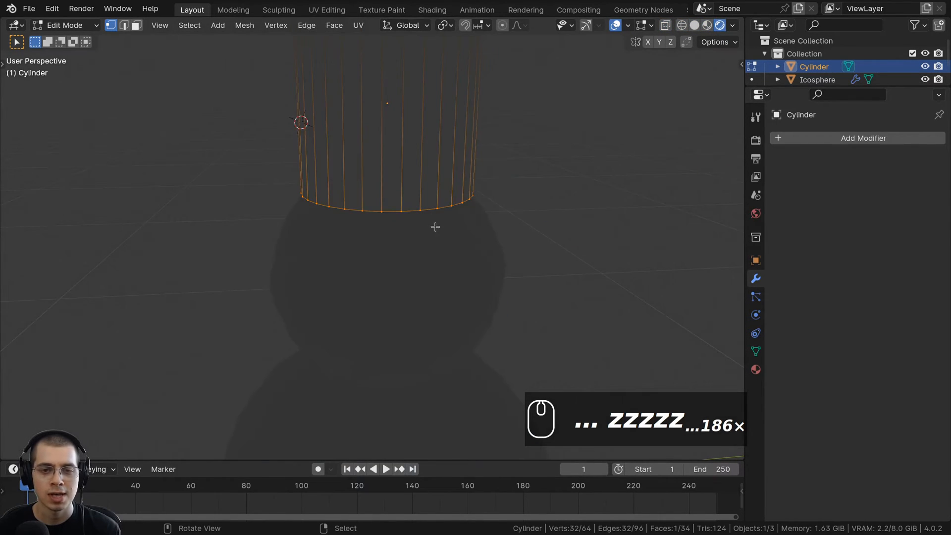
# Bring up the quick shading choices over the rendered hat and switch the viewport to Solid shading
pyautogui.press('z')
pyautogui.press('z')
pyautogui.press('z')
pyautogui.press('z')
pyautogui.press('z')
pyautogui.press('z')
pyautogui.press('z')
pyautogui.press('z')
pyautogui.press('z')
pyautogui.press('z')
pyautogui.press('z')
pyautogui.press('z')
pyautogui.press('z')
pyautogui.press('z')
pyautogui.press('z')
pyautogui.press('z')
pyautogui.press('z')
pyautogui.press('z')
pyautogui.press('z')
pyautogui.press('z')
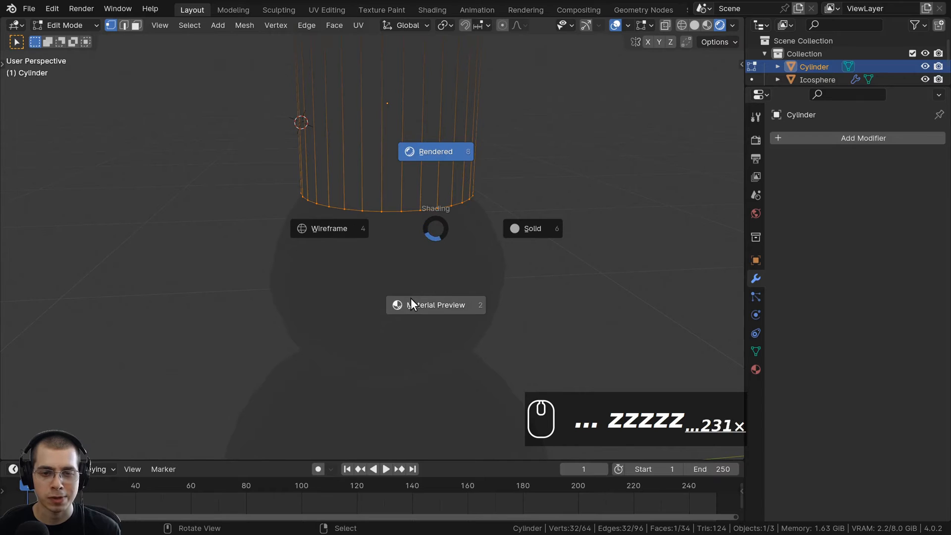
pyautogui.press('z')
pyautogui.press('z')
pyautogui.press('z')
pyautogui.press('z')
pyautogui.press('z')
pyautogui.press('z')
pyautogui.press('z')
pyautogui.press('z')
pyautogui.press('z')
pyautogui.press('z')
pyautogui.press('z')
pyautogui.press('z')
pyautogui.press('z')
pyautogui.press('z')
pyautogui.press('z')
pyautogui.press('z')
pyautogui.press('z')
pyautogui.press('z')
pyautogui.press('z')
pyautogui.press('z')
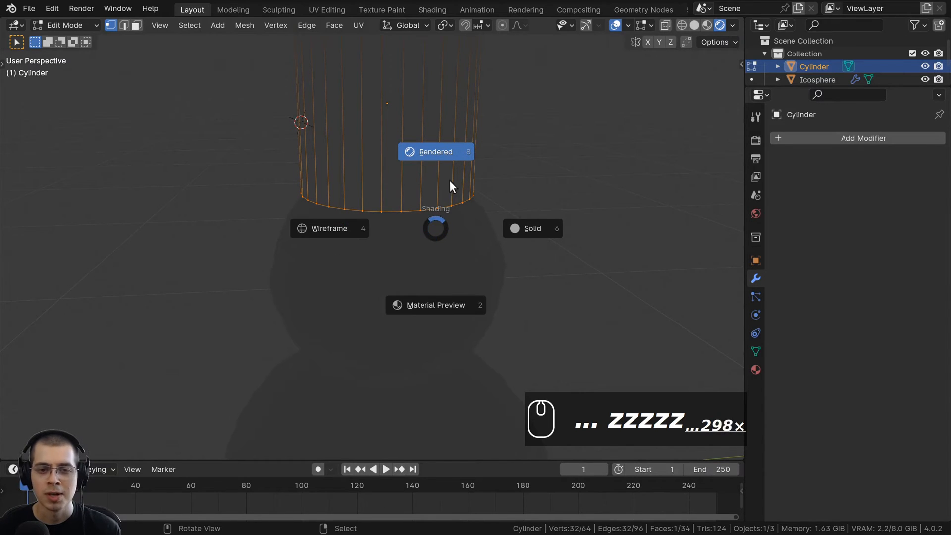
pyautogui.click(536, 229)
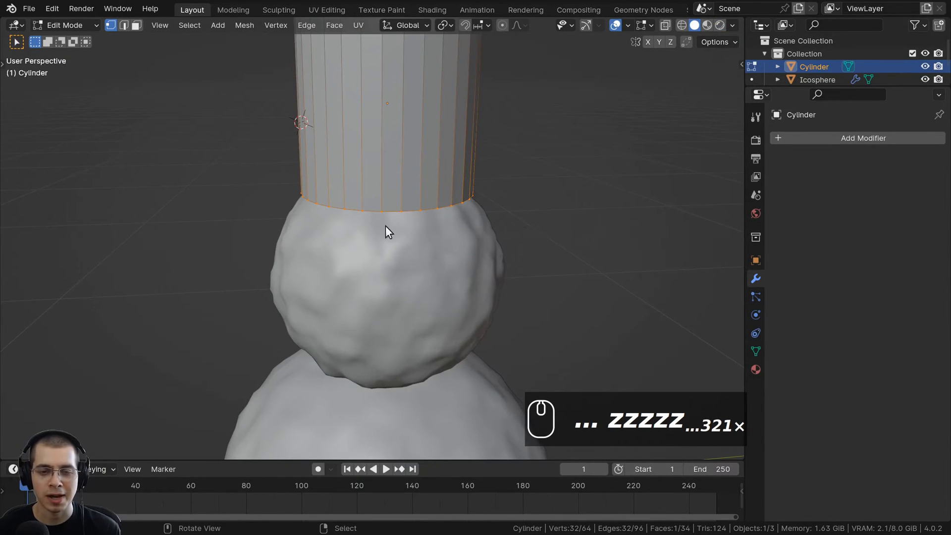
# Switch the viewport to Wireframe shading to see through the hat and snowman
pyautogui.press('z')
pyautogui.press('z')
pyautogui.press('z')
pyautogui.press('z')
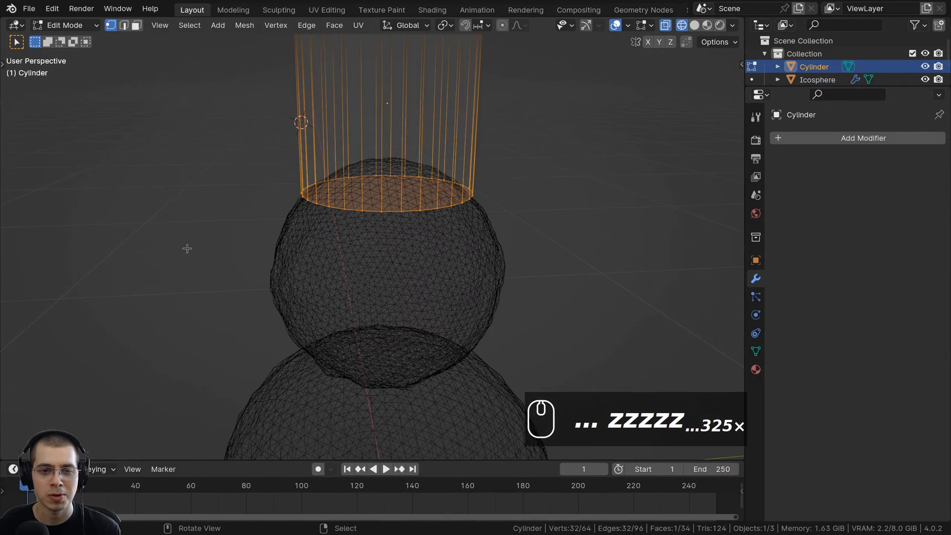
# Bring up the quick shading choices over the wireframe snowman and return the viewport to Solid shading
pyautogui.press('z')
pyautogui.press('z')
pyautogui.press('z')
pyautogui.press('z')
pyautogui.press('z')
pyautogui.press('z')
pyautogui.press('z')
pyautogui.press('z')
pyautogui.press('z')
pyautogui.press('z')
pyautogui.press('z')
pyautogui.press('z')
pyautogui.press('z')
pyautogui.press('z')
pyautogui.press('z')
pyautogui.press('z')
pyautogui.press('z')
pyautogui.press('z')
pyautogui.press('z')
pyautogui.press('z')
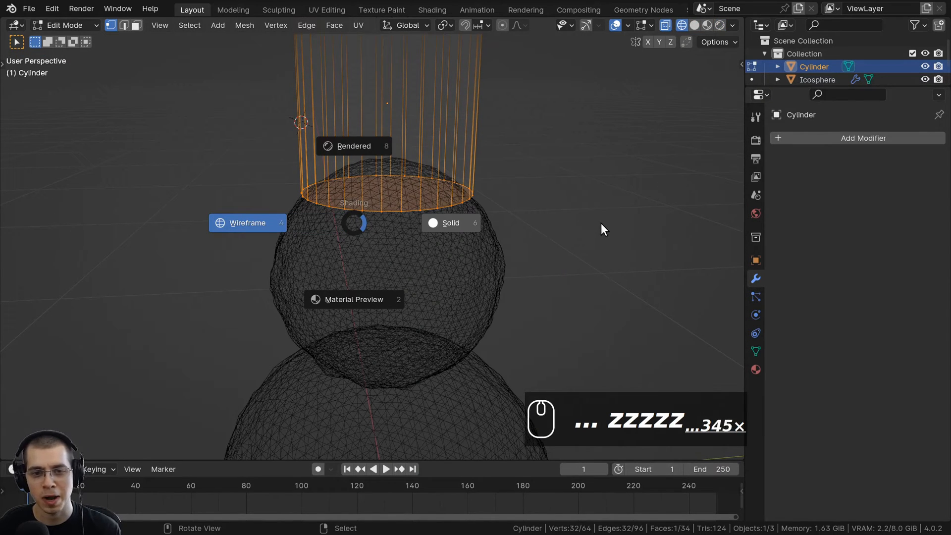
pyautogui.press('z')
pyautogui.press('z')
pyautogui.press('z')
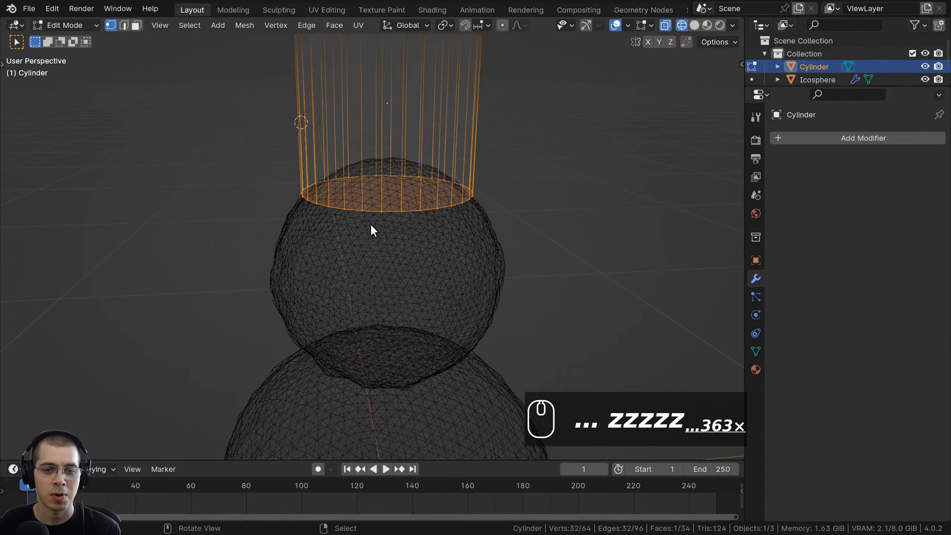
pyautogui.scroll(-2, 395, 200)
pyautogui.moveTo(396, 223)
pyautogui.keyDown('shift'); pyautogui.mouseDown(button='middle')
pyautogui.moveTo(399, 236)
pyautogui.moveTo(352, 161)
pyautogui.mouseUp(button='middle'); pyautogui.keyUp('shift')
pyautogui.press('z')
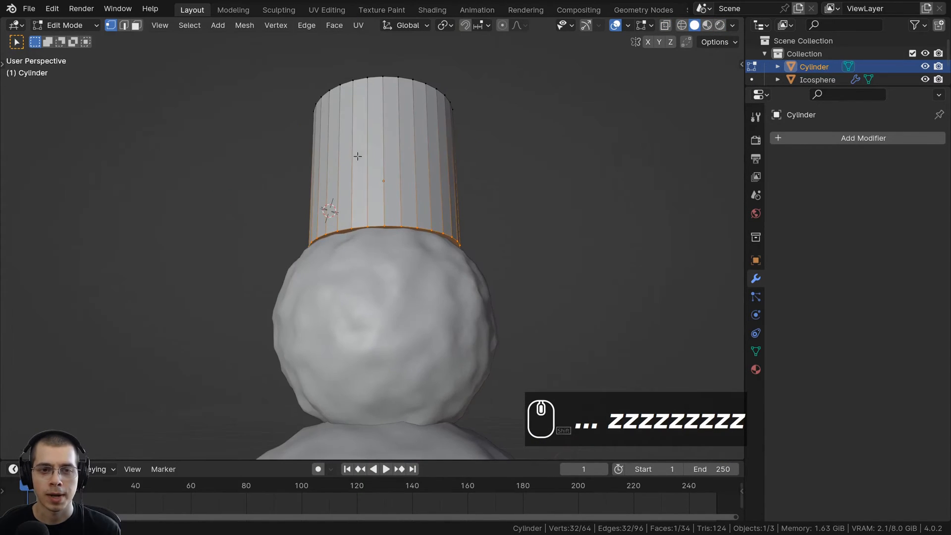
# Scale the hat's lower rim vertices down to about 0.86 to taper the hat toward the head
pyautogui.moveTo(322, 279); pyautogui.dragTo(404, 270, button='middle')
pyautogui.keyDown('shift'); pyautogui.moveTo(404, 270); pyautogui.dragTo(391, 274, button='middle'); pyautogui.keyUp('shift')
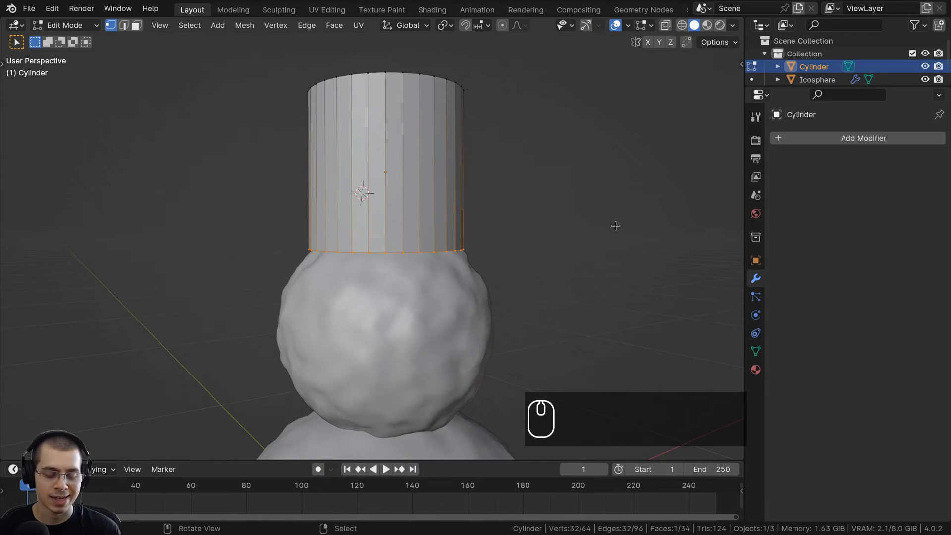
pyautogui.press('s')
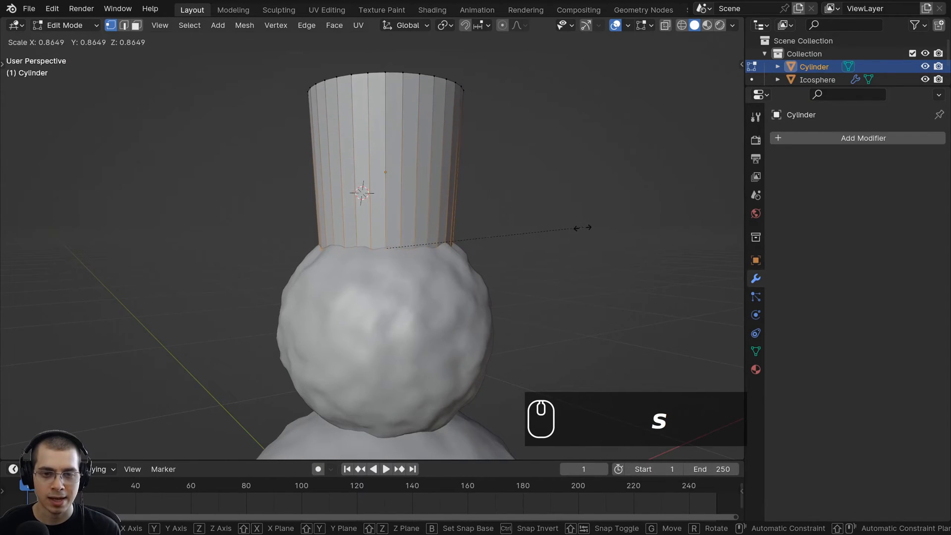
pyautogui.click(578, 230)
# Move the hat's lower rim up about 0.017 m along the global Z axis
pyautogui.scroll(2, 508, 268)
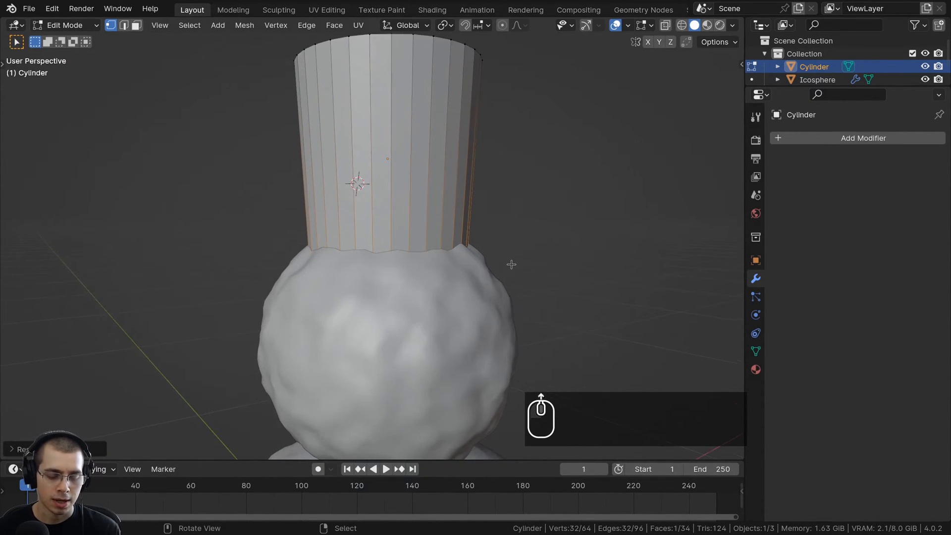
pyautogui.press('g')
pyautogui.press('z')
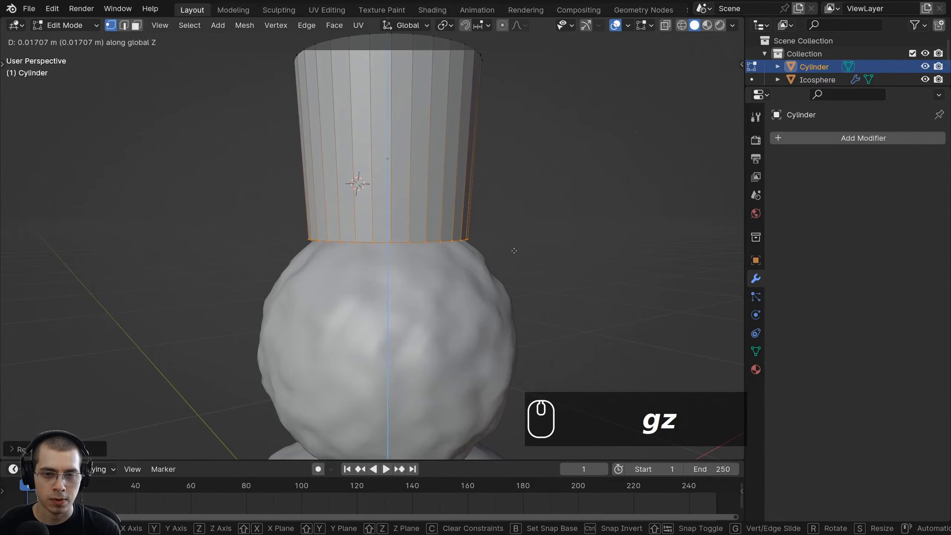
pyautogui.click(513, 251)
pyautogui.scroll(-3, 520, 249)
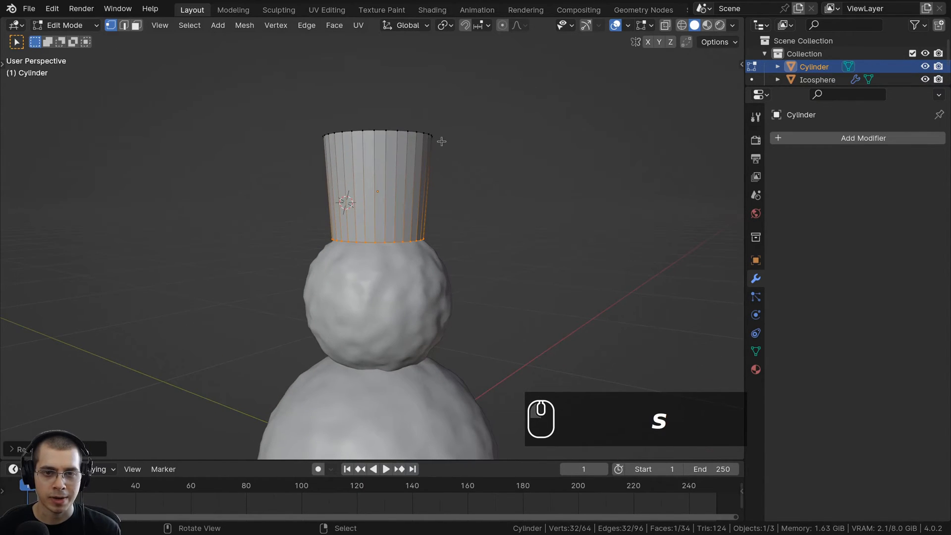
pyautogui.scroll(4, 443, 218)
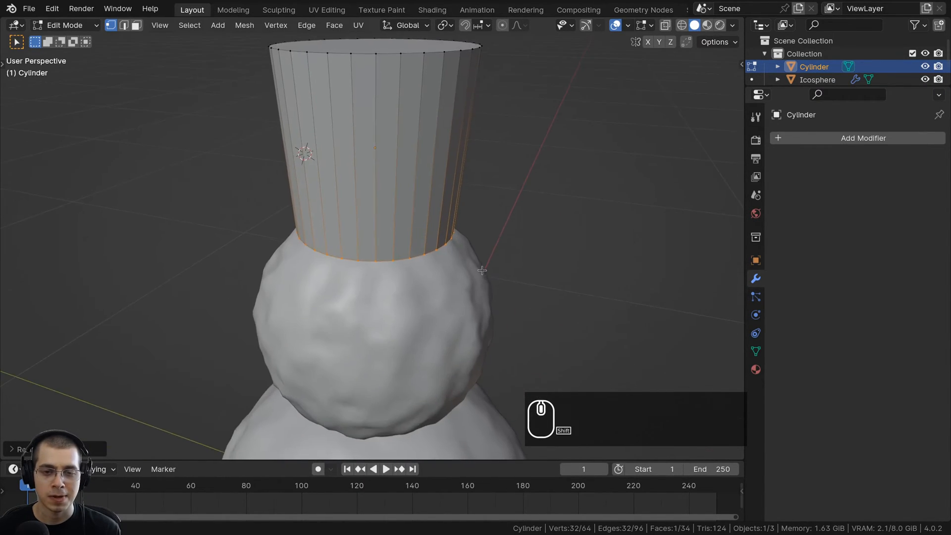
# Extrude the hat's lower rim and scale the new ring outward to about 2.25 to form a flat brim
pyautogui.moveTo(582, 238); pyautogui.dragTo(447, 178, button='middle')
pyautogui.press('e')
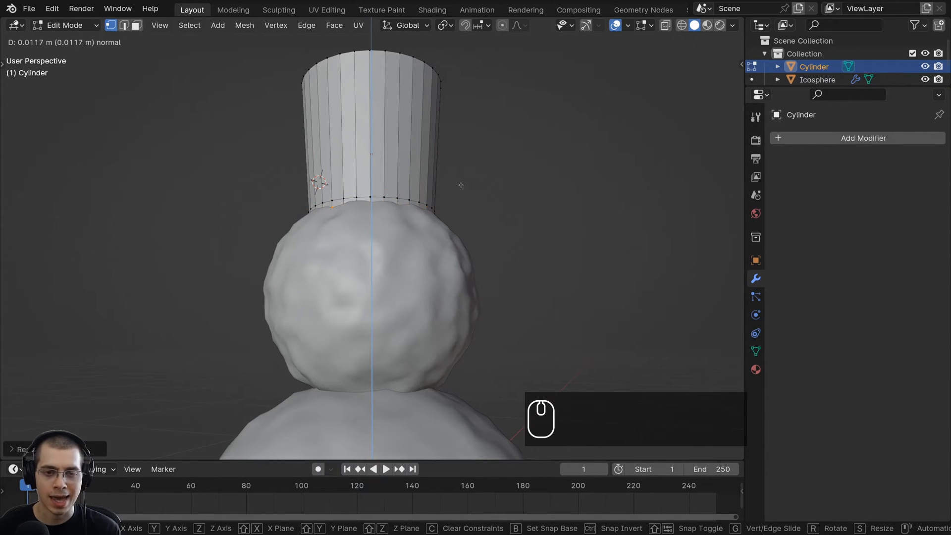
pyautogui.click(462, 192)
pyautogui.press('s')
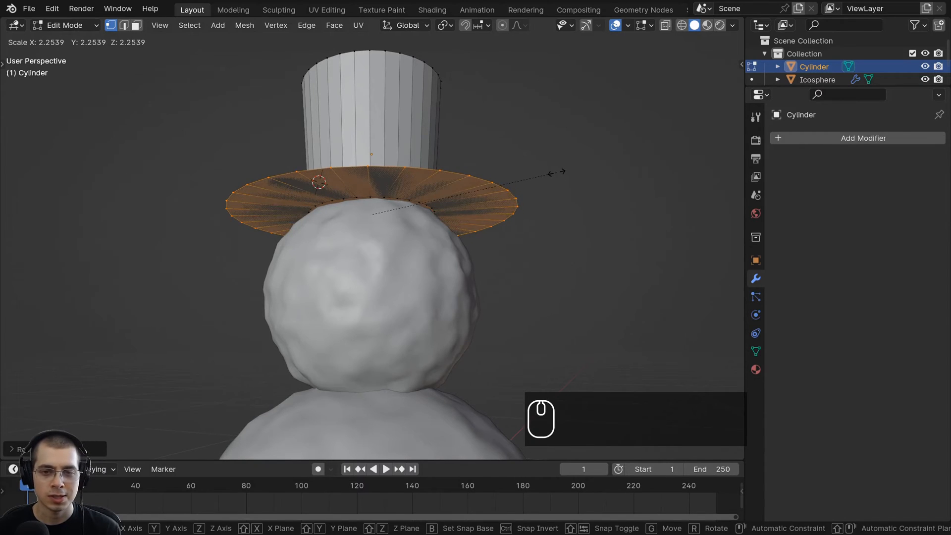
pyautogui.click(559, 173)
pyautogui.moveTo(559, 172); pyautogui.dragTo(518, 227, button='middle')
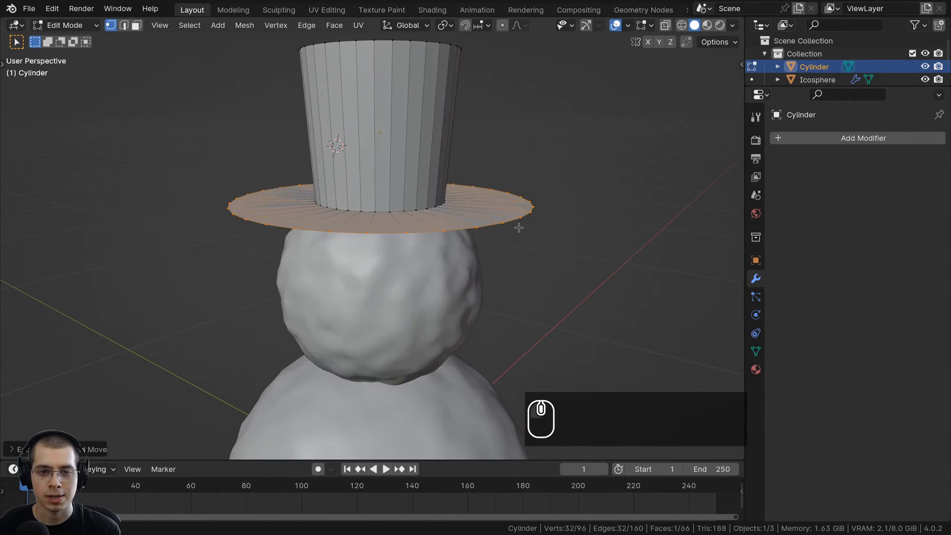
# Extrude the brim's outer ring downward about 0.013 m along the global Z axis to give the brim thickness
pyautogui.scroll(2, 543, 214)
pyautogui.press('e')
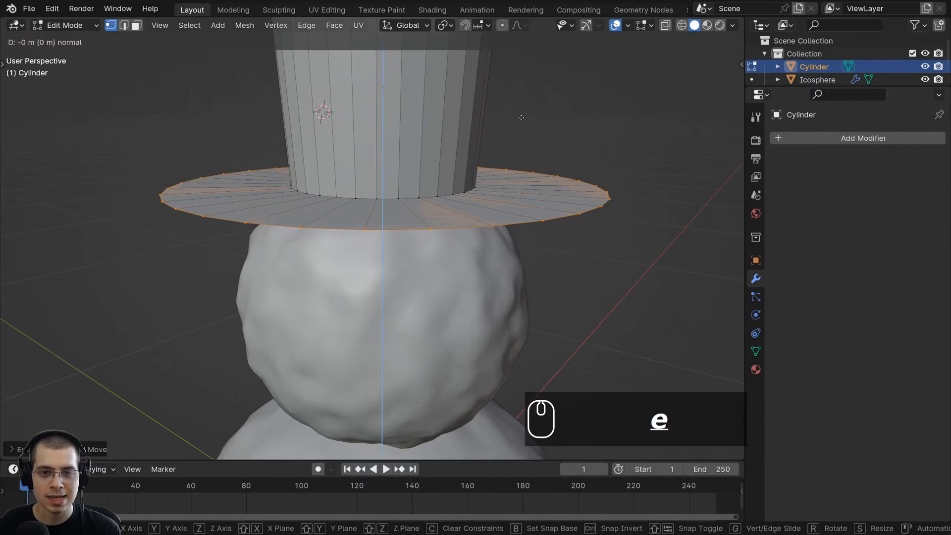
pyautogui.press('z')
pyautogui.press('z')
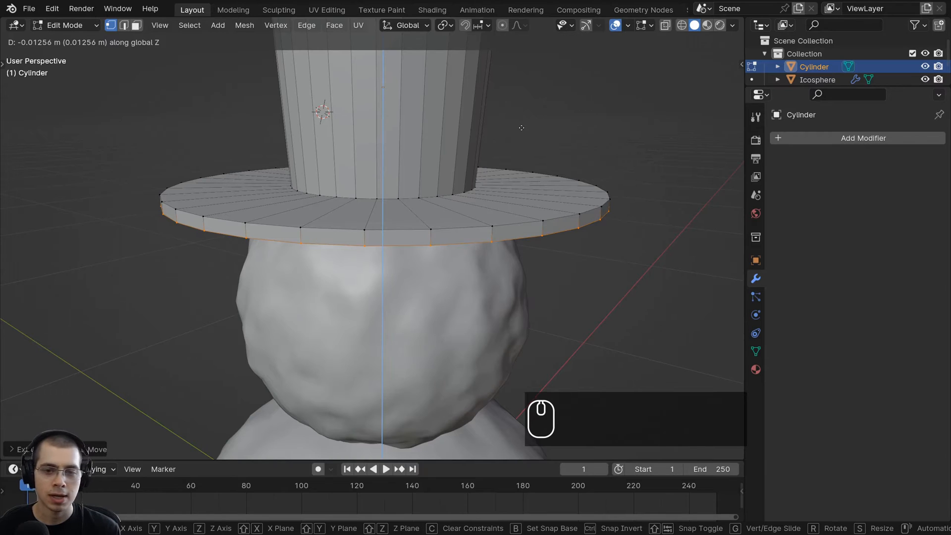
pyautogui.click(522, 128)
pyautogui.scroll(-8, 463, 227)
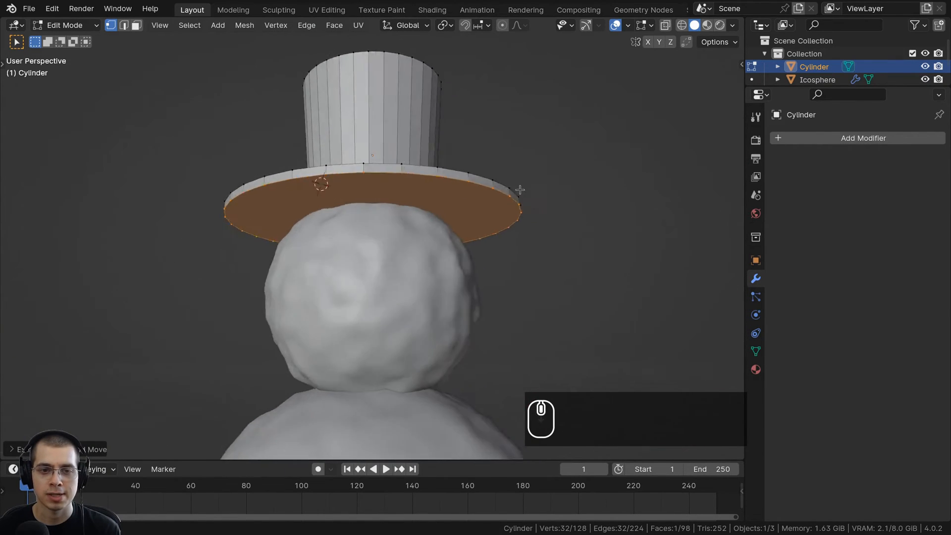
pyautogui.scroll(-2, 462, 226)
pyautogui.moveTo(462, 226); pyautogui.dragTo(440, 265, button='middle')
# Loop-select the upper and lower outer edges of the brim in turn, one loop at a time
pyautogui.scroll(5, 440, 266)
pyautogui.scroll(2, 548, 227)
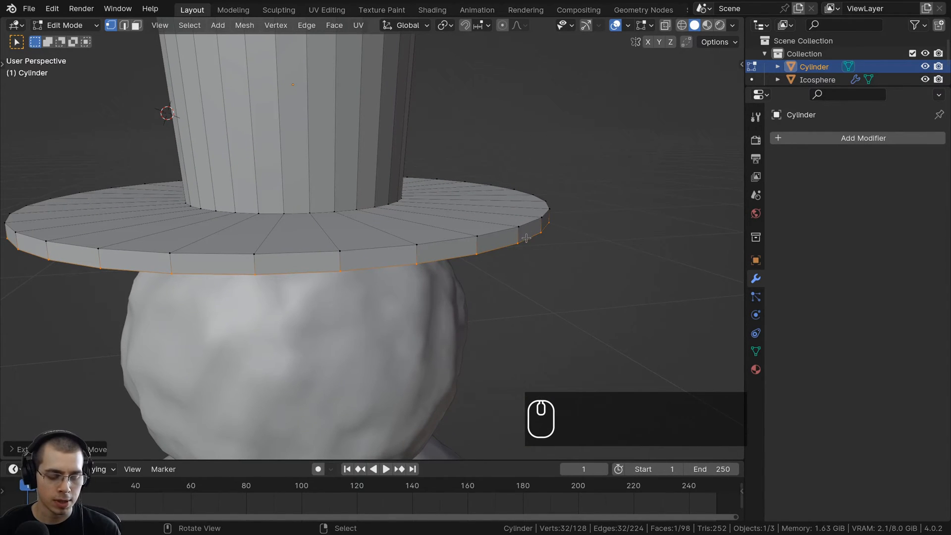
pyautogui.moveTo(526, 238); pyautogui.dragTo(540, 191, button='middle')
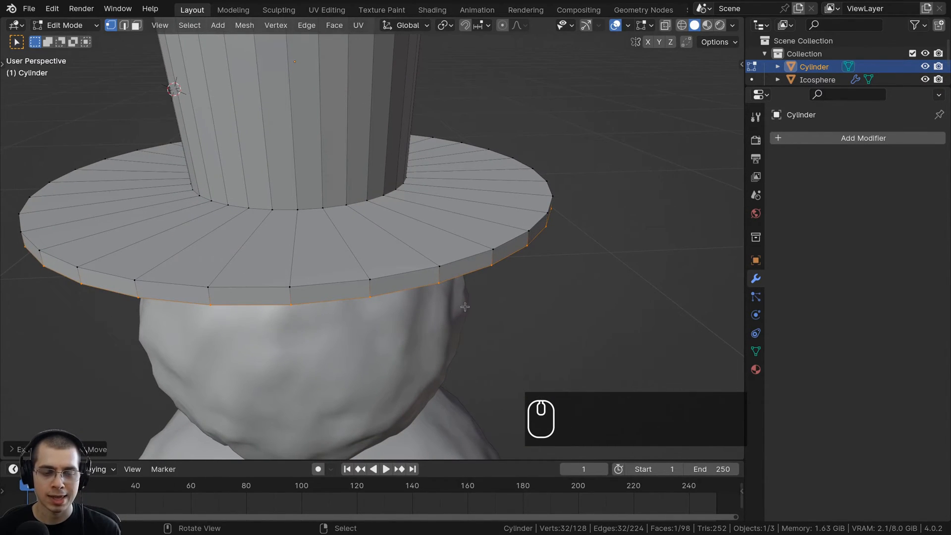
pyautogui.keyDown('alt'); pyautogui.click(476, 258); pyautogui.keyUp('alt')
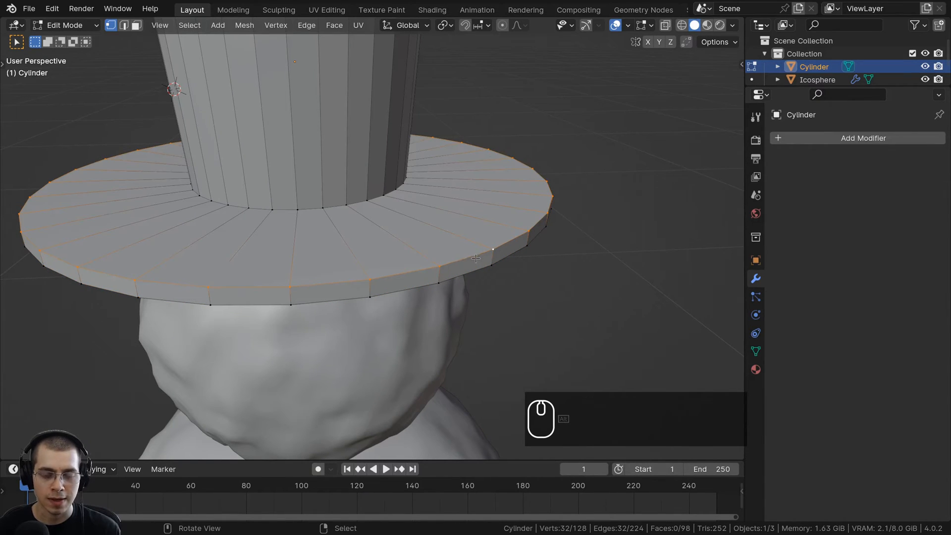
pyautogui.keyDown('alt'); pyautogui.click(475, 269); pyautogui.keyUp('alt')
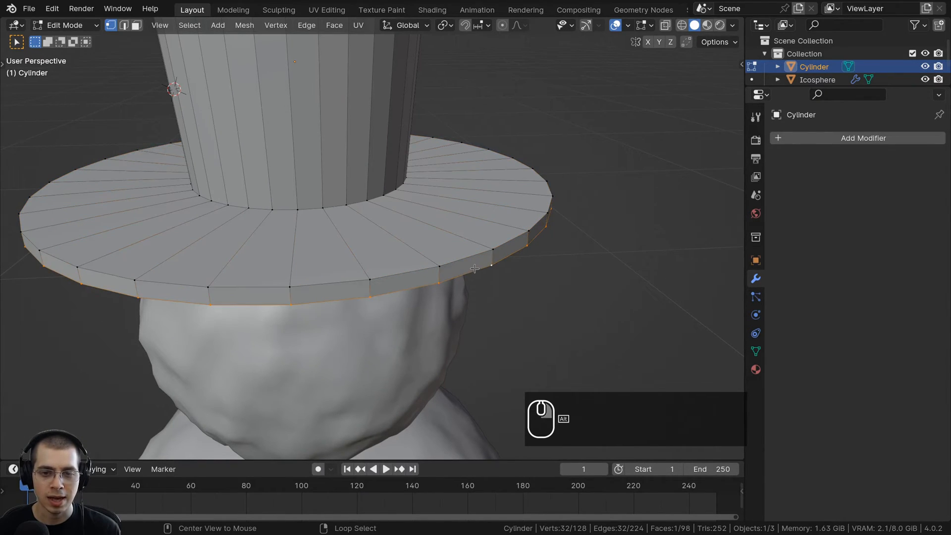
pyautogui.moveTo(475, 260); pyautogui.dragTo(442, 269, button='middle')
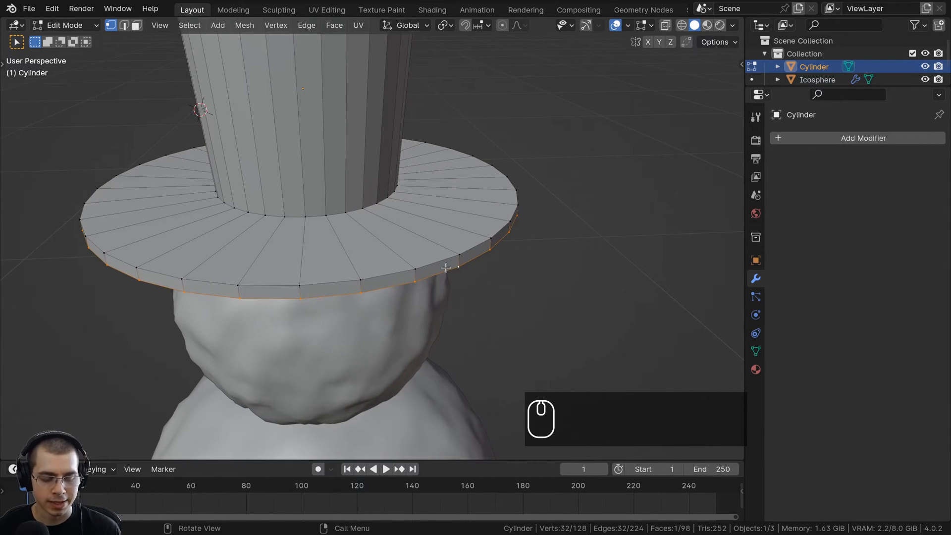
pyautogui.keyDown('alt'); pyautogui.click(441, 265); pyautogui.keyUp('alt')
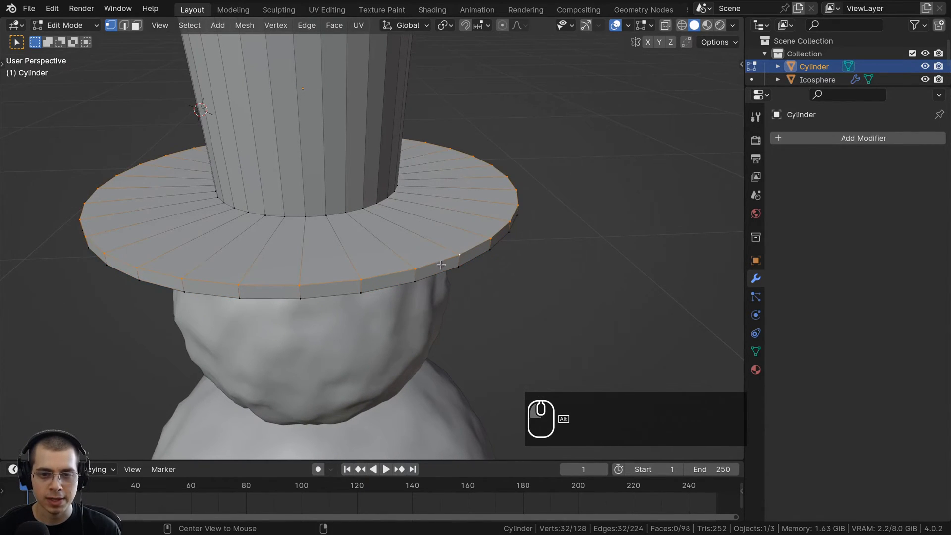
pyautogui.keyDown('alt'); pyautogui.click(438, 274); pyautogui.keyUp('alt')
# Loop-select several of the lengthwise edge lines that run down the hat's side and across the brim
pyautogui.keyDown('alt'); pyautogui.click(374, 206); pyautogui.keyUp('alt')
pyautogui.keyDown('alt'); pyautogui.click(395, 201); pyautogui.keyUp('alt')
pyautogui.moveTo(395, 200); pyautogui.dragTo(369, 210, button='middle')
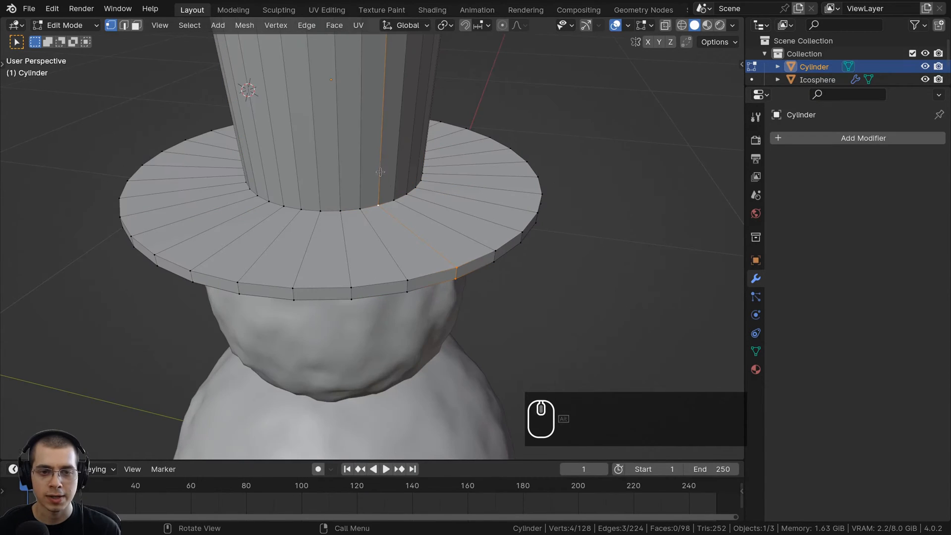
pyautogui.keyDown('alt'); pyautogui.click(374, 220); pyautogui.keyUp('alt')
pyautogui.keyDown('alt'); pyautogui.middleClick(411, 284); pyautogui.keyUp('alt')
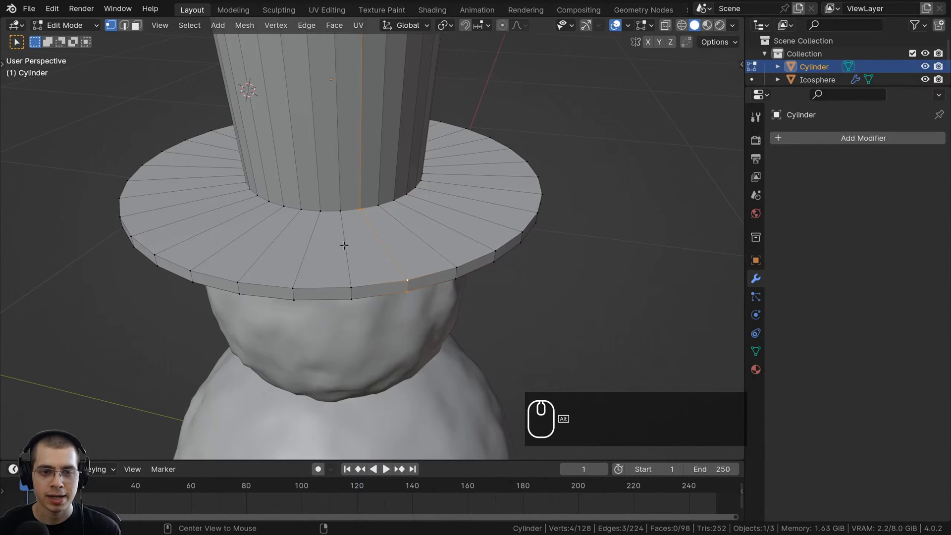
pyautogui.scroll(-2, 341, 158)
pyautogui.scroll(3, 375, 214)
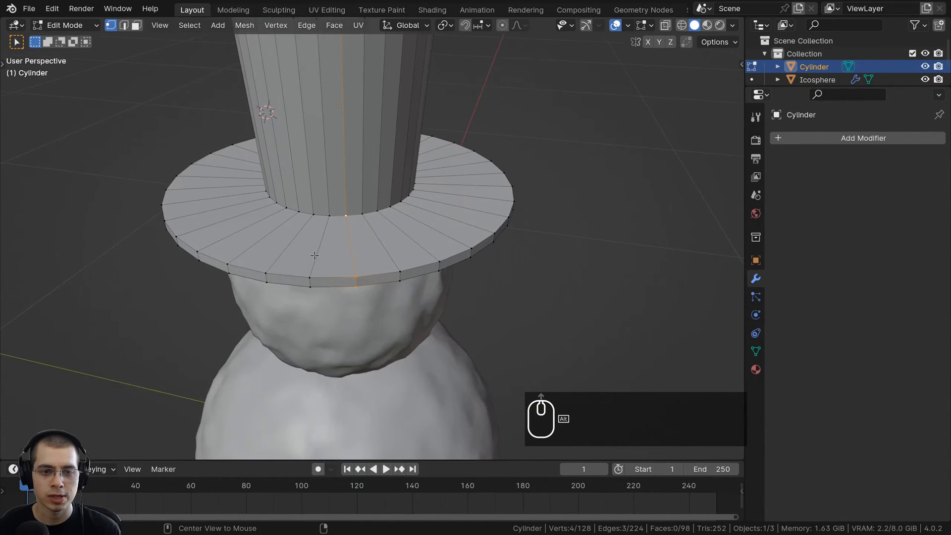
pyautogui.keyDown('alt'); pyautogui.click(321, 257); pyautogui.keyUp('alt')
pyautogui.keyDown('alt'); pyautogui.click(387, 247); pyautogui.keyUp('alt')
# Select the brim's upper outer edge loop and add its lower outer edge loop to the selection
pyautogui.moveTo(401, 317); pyautogui.dragTo(421, 304, button='middle')
pyautogui.scroll(1, 421, 304)
pyautogui.scroll(1, 421, 304)
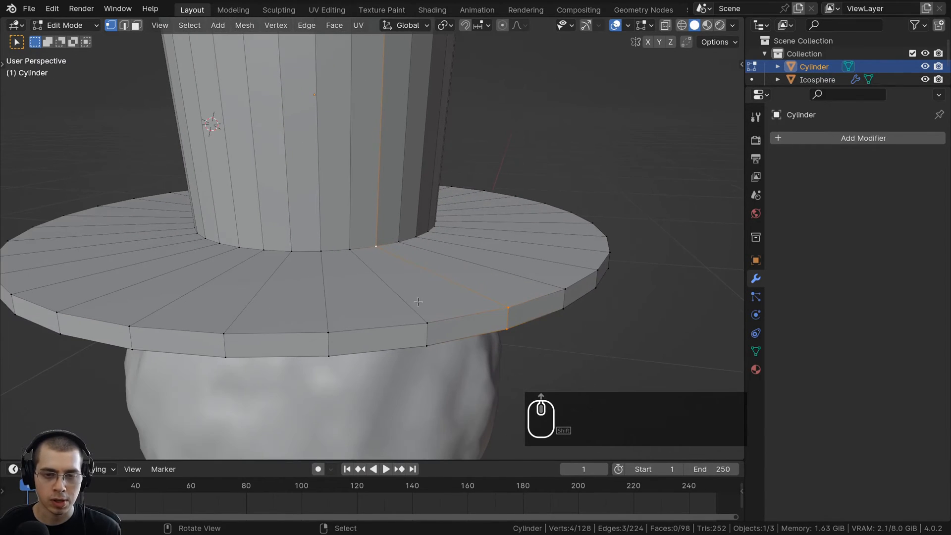
pyautogui.keyDown('alt'); pyautogui.click(482, 317); pyautogui.keyUp('alt')
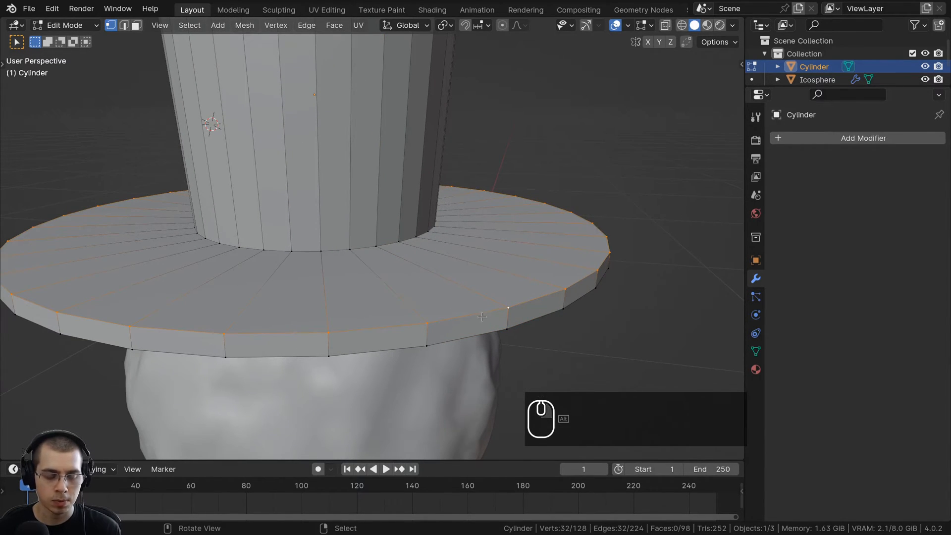
pyautogui.moveTo(484, 329); pyautogui.dragTo(482, 299, button='middle')
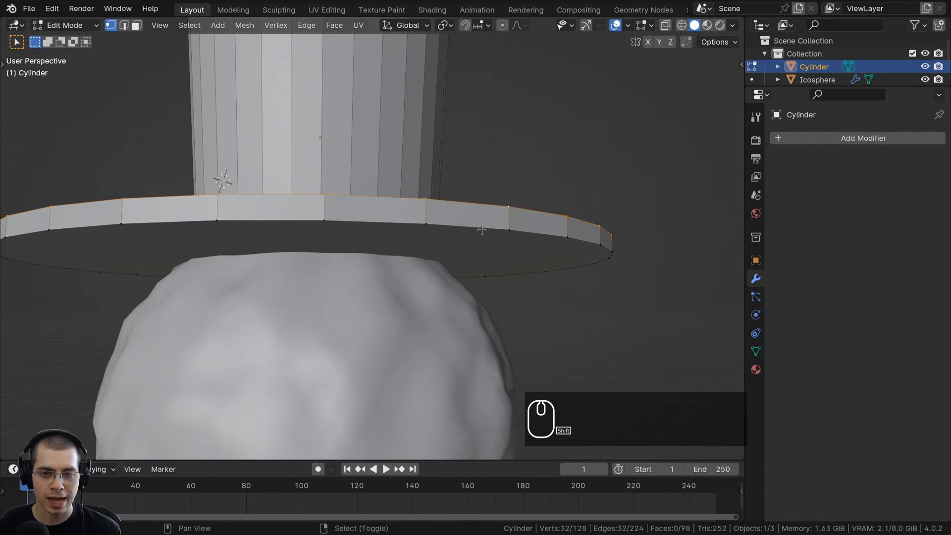
pyautogui.keyDown('alt'); pyautogui.keyDown('shift'); pyautogui.click(462, 226); pyautogui.keyUp('shift'); pyautogui.keyUp('alt')
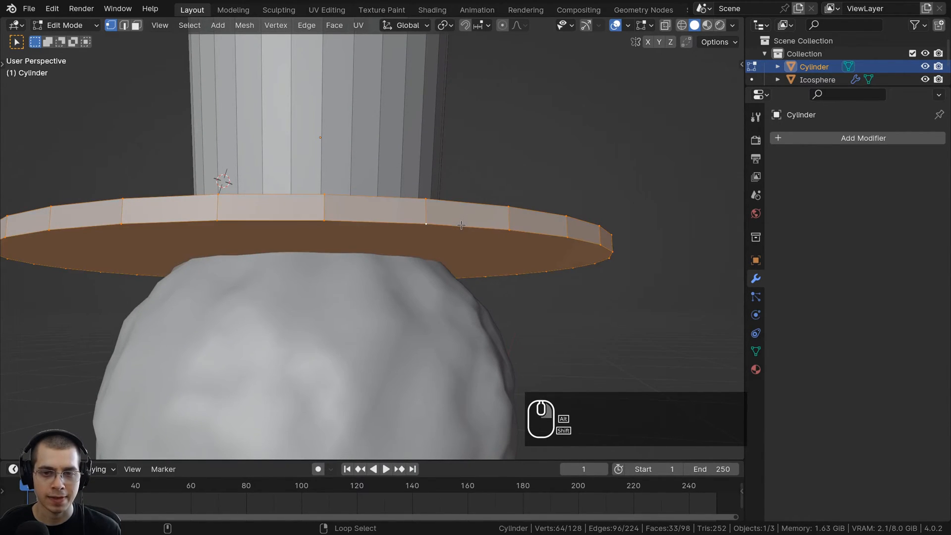
pyautogui.moveTo(462, 225); pyautogui.dragTo(471, 271, button='middle')
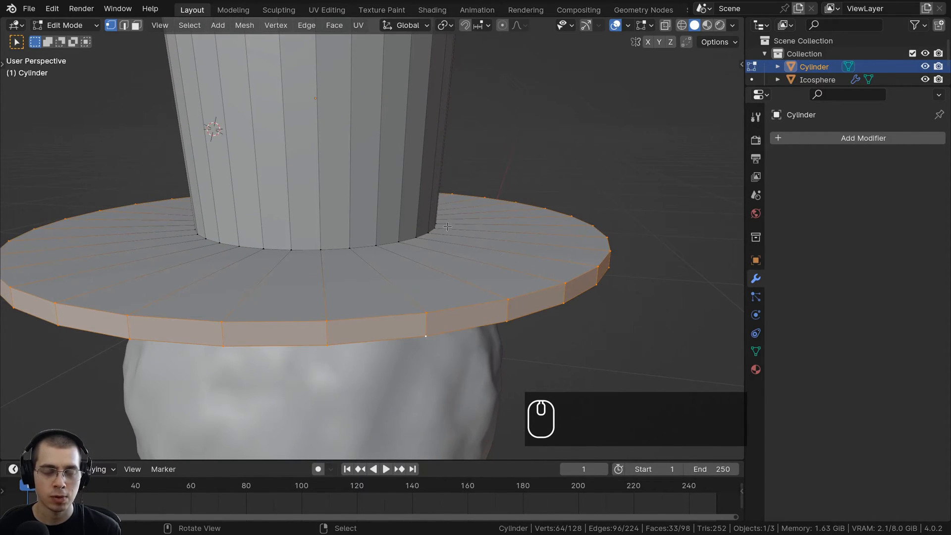
pyautogui.keyDown('shift'); pyautogui.moveTo(569, 228); pyautogui.dragTo(593, 294, button='middle'); pyautogui.keyUp('shift')
pyautogui.scroll(-2, 545, 189)
pyautogui.press('s')
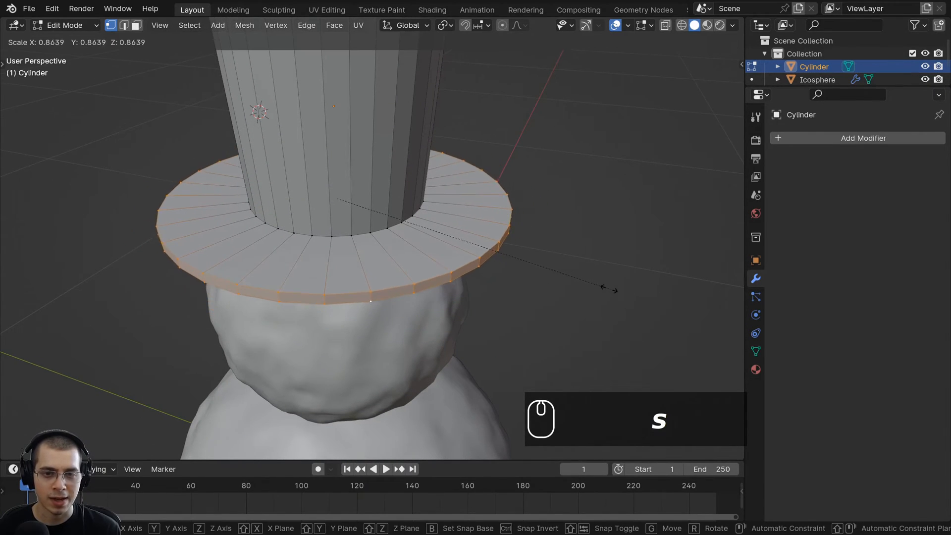
pyautogui.rightClick(621, 284)
pyautogui.scroll(1, 637, 282)
pyautogui.press('s')
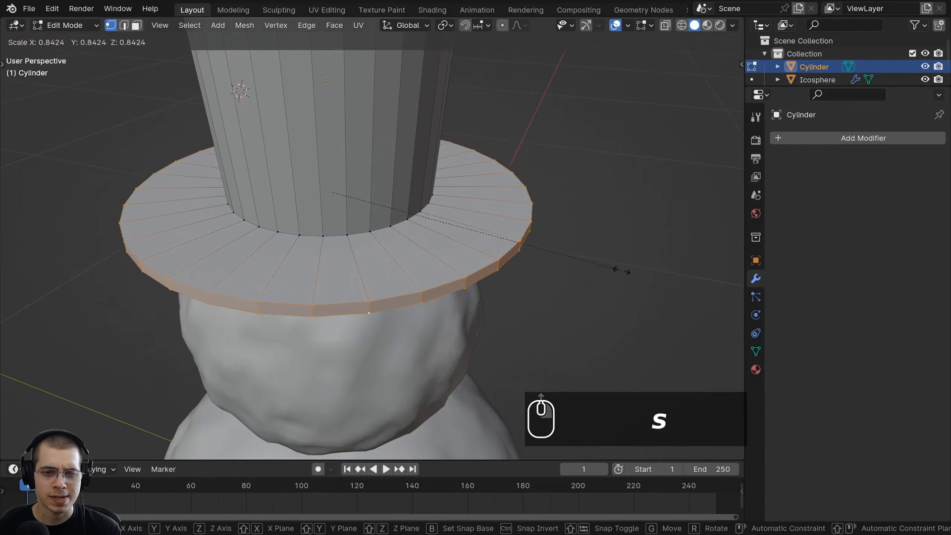
pyautogui.rightClick(525, 258)
pyautogui.moveTo(689, 229); pyautogui.dragTo(666, 213, button='middle')
pyautogui.press('s')
pyautogui.press('z')
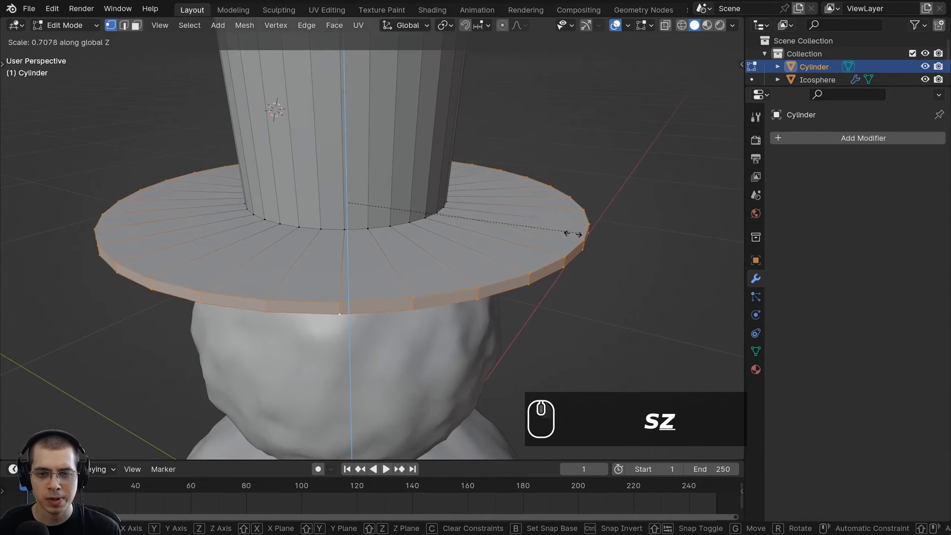
pyautogui.rightClick(354, 227)
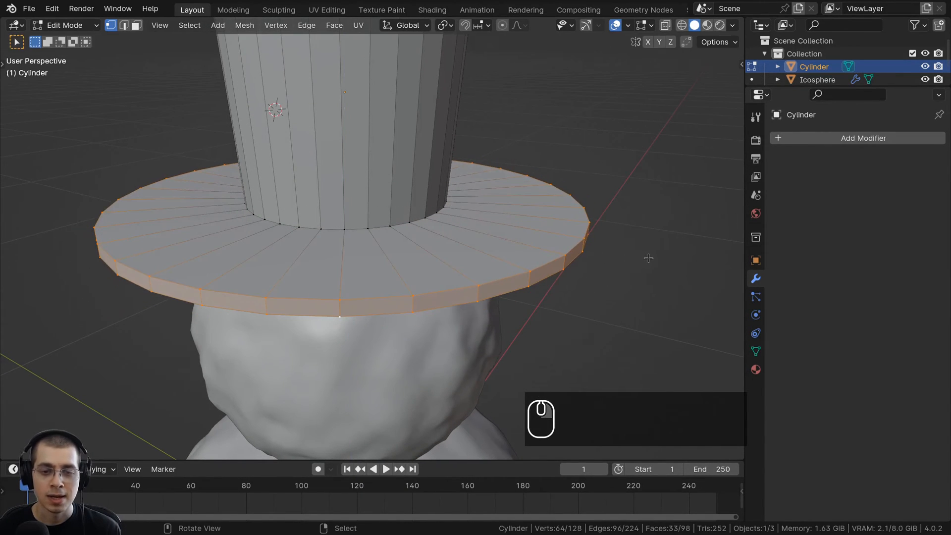
pyautogui.press('s')
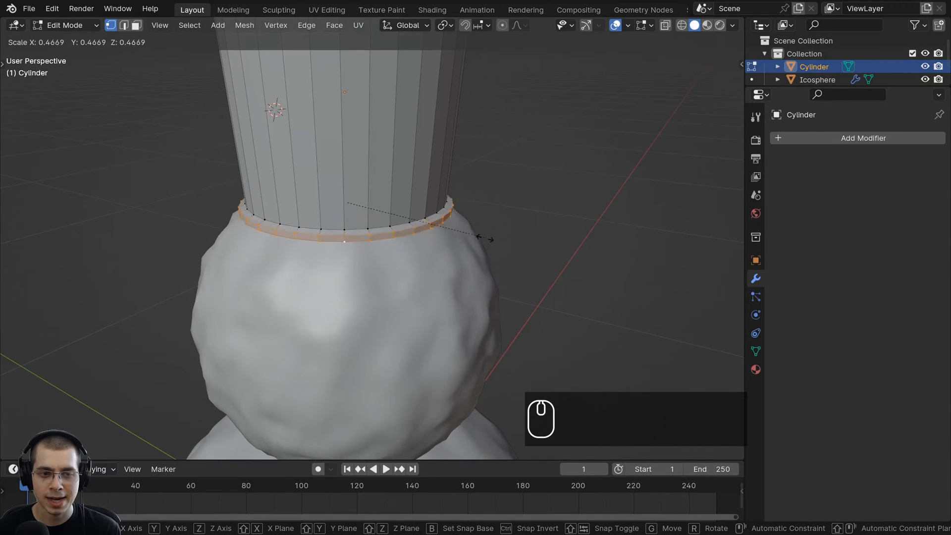
pyautogui.click(570, 223)
# Narrow the brim by scaling its selected outer edge loops inward in several passes with the global Z axis locked
pyautogui.keyDown('shift'); pyautogui.moveTo(637, 266); pyautogui.dragTo(601, 272, button='middle'); pyautogui.keyUp('shift')
pyautogui.press('s')
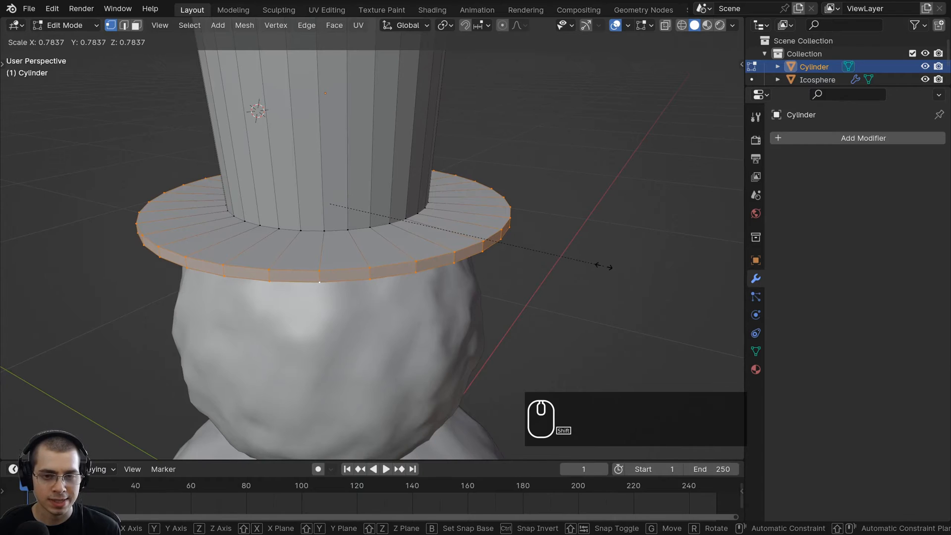
pyautogui.hotkey('shift', 'z')
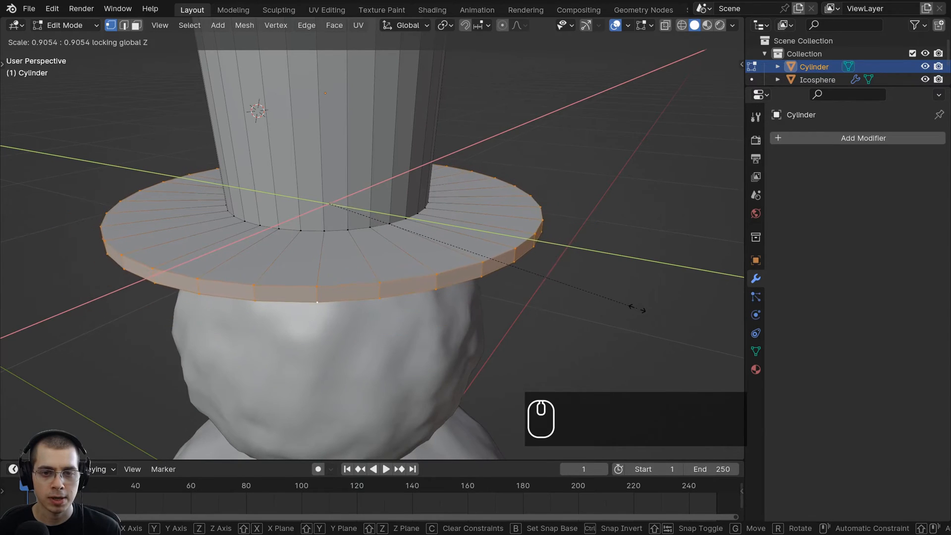
pyautogui.click(619, 305)
pyautogui.scroll(-3, 534, 316)
pyautogui.moveTo(534, 316); pyautogui.dragTo(392, 264, button='middle')
pyautogui.press('s')
pyautogui.hotkey('shift', 'z')
pyautogui.click(543, 302)
pyautogui.press('s')
pyautogui.hotkey('shift', 'z')
pyautogui.click(548, 304)
# Duplicate the edge loop where the crown meets the brim and scale the copy outward slightly beyond the crown
pyautogui.hotkey('ctrl', 'b')
pyautogui.scroll(1, 421, 260)
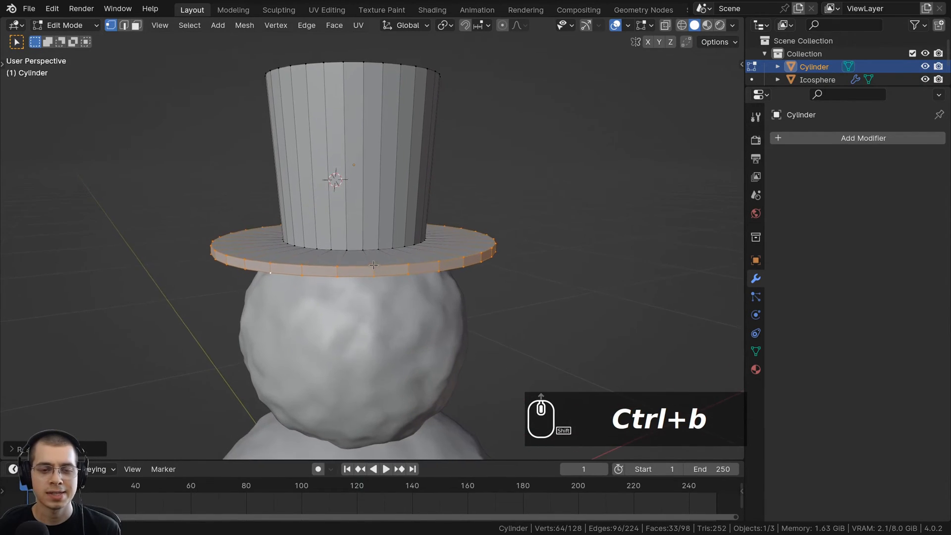
pyautogui.scroll(2, 375, 262)
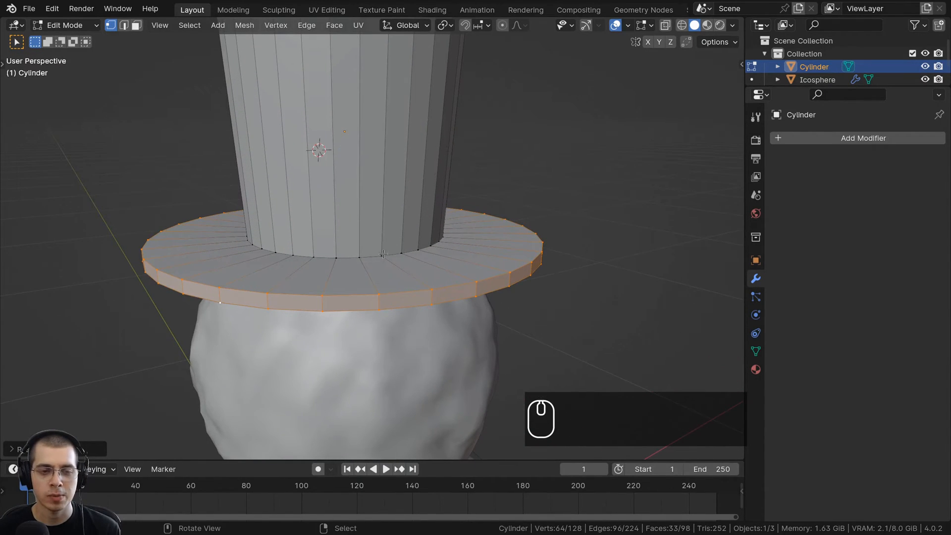
pyautogui.keyDown('shift'); pyautogui.moveTo(376, 144); pyautogui.dragTo(373, 153, button='middle'); pyautogui.keyUp('shift')
pyautogui.scroll(1, 374, 154)
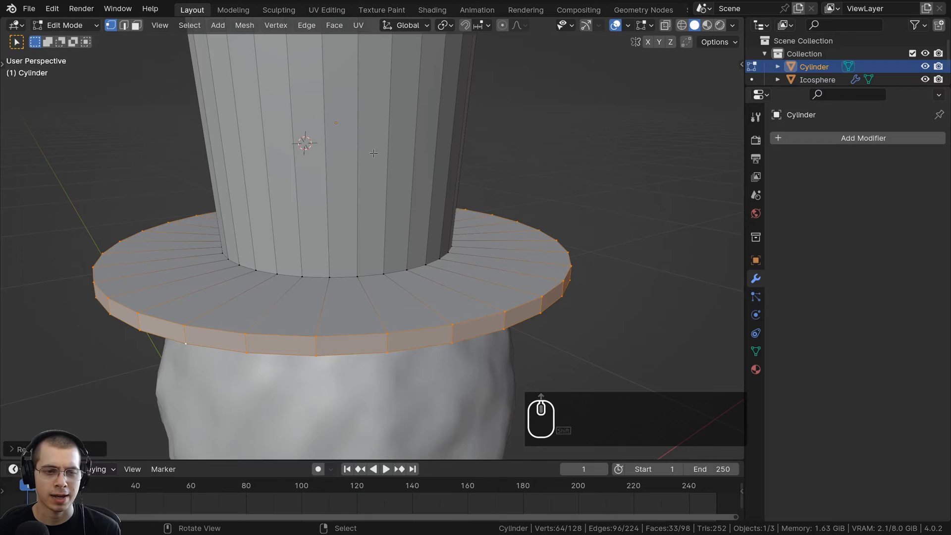
pyautogui.keyDown('alt'); pyautogui.click(343, 277); pyautogui.keyUp('alt')
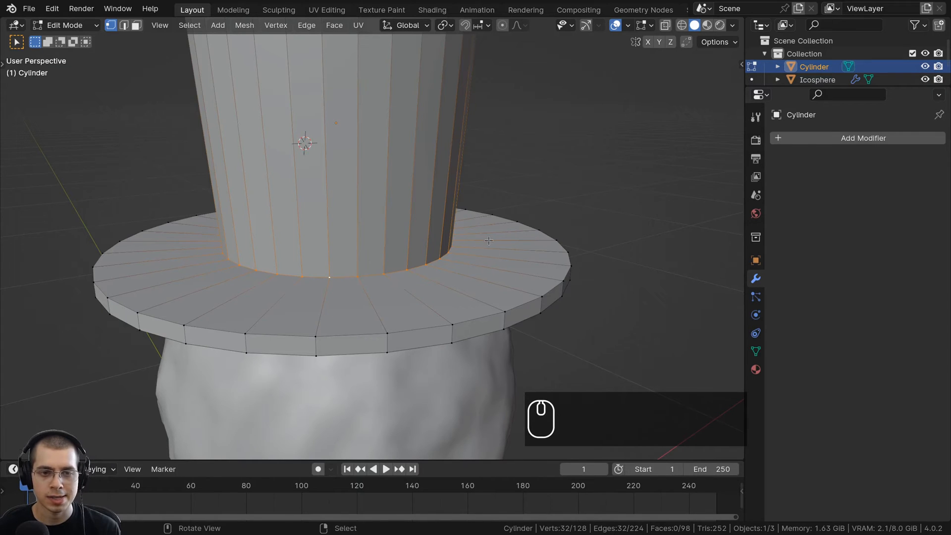
pyautogui.moveTo(280, 218); pyautogui.dragTo(302, 206, button='middle')
pyautogui.keyDown('shift'); pyautogui.moveTo(339, 181); pyautogui.dragTo(374, 221, button='middle'); pyautogui.keyUp('shift')
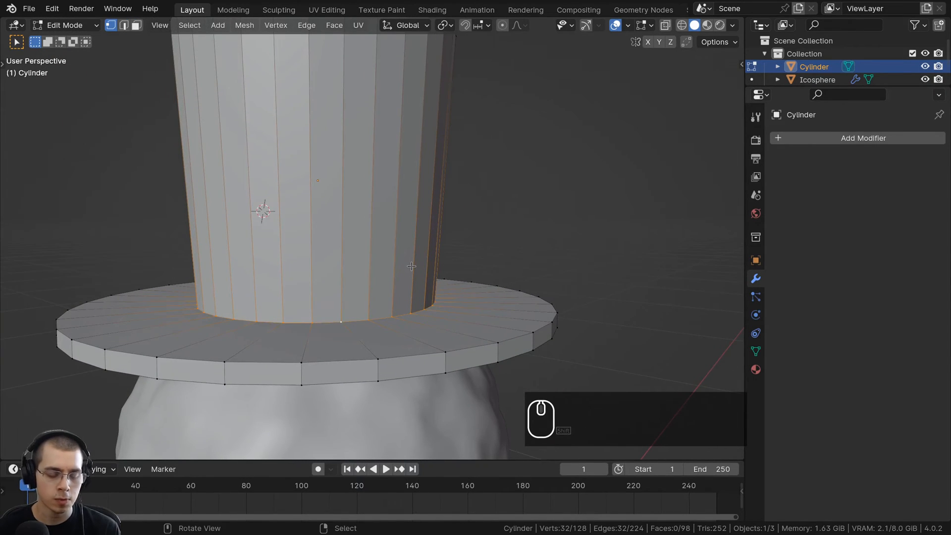
pyautogui.scroll(1, 471, 266)
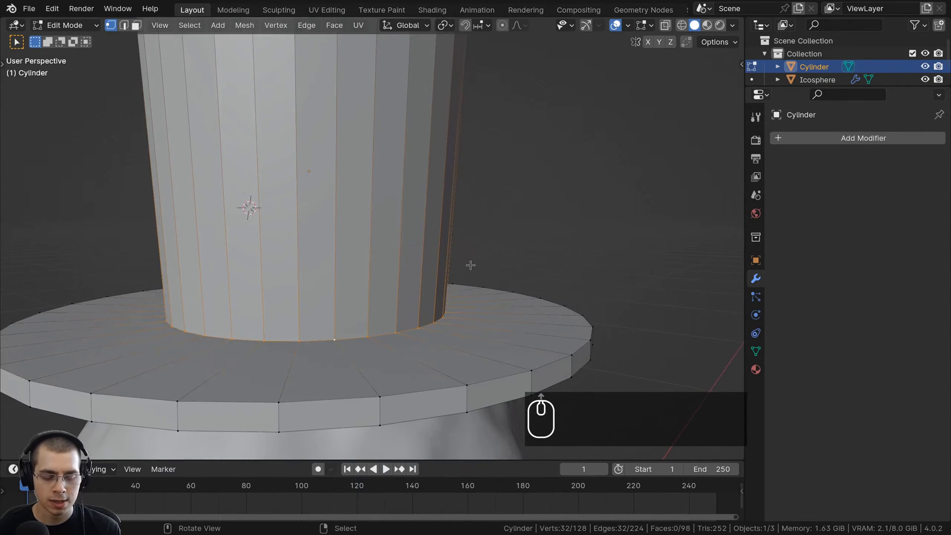
pyautogui.keyDown('shift'); pyautogui.moveTo(474, 263); pyautogui.dragTo(517, 192, button='middle'); pyautogui.keyUp('shift')
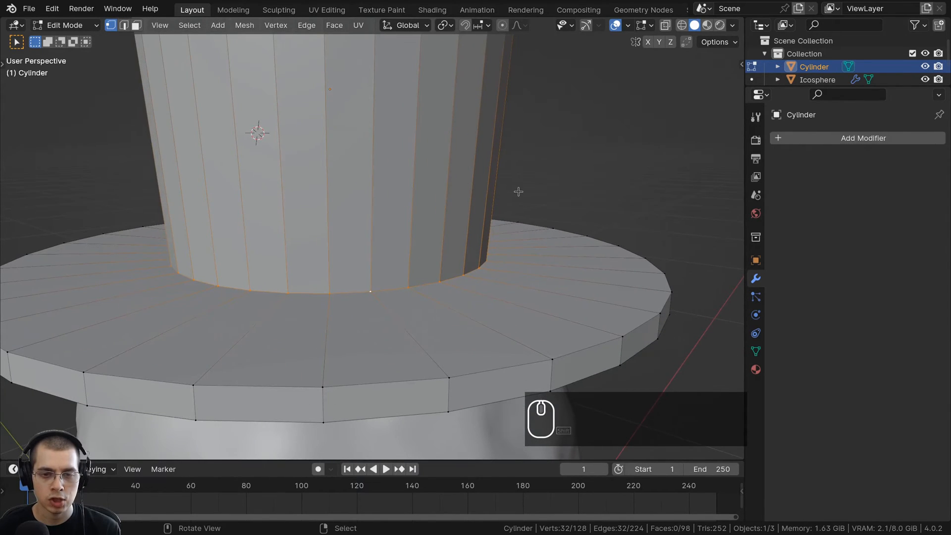
pyautogui.hotkey('shift', 'd')
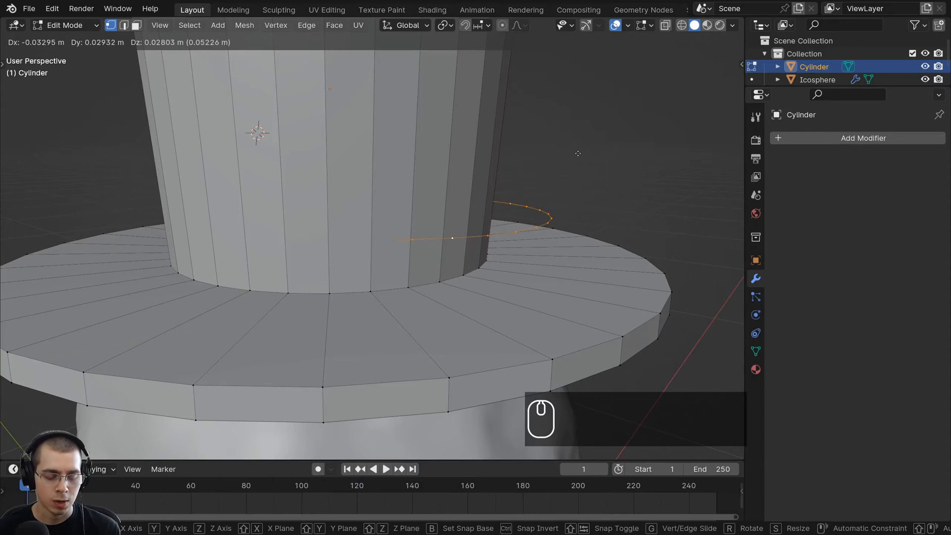
pyautogui.press('s')
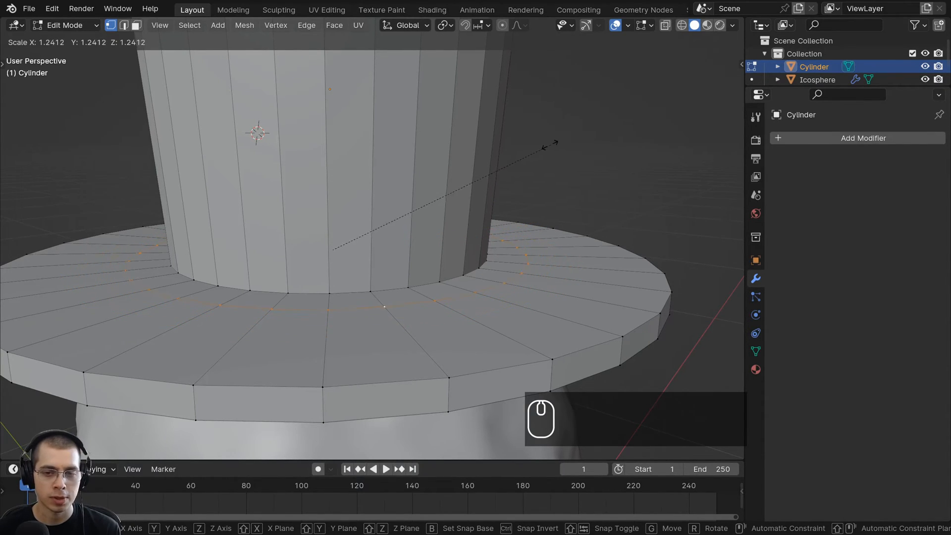
pyautogui.click(514, 146)
# Move the duplicated ring along the global Z axis so that it sits just below the brim's upper surface
pyautogui.scroll(3, 467, 299)
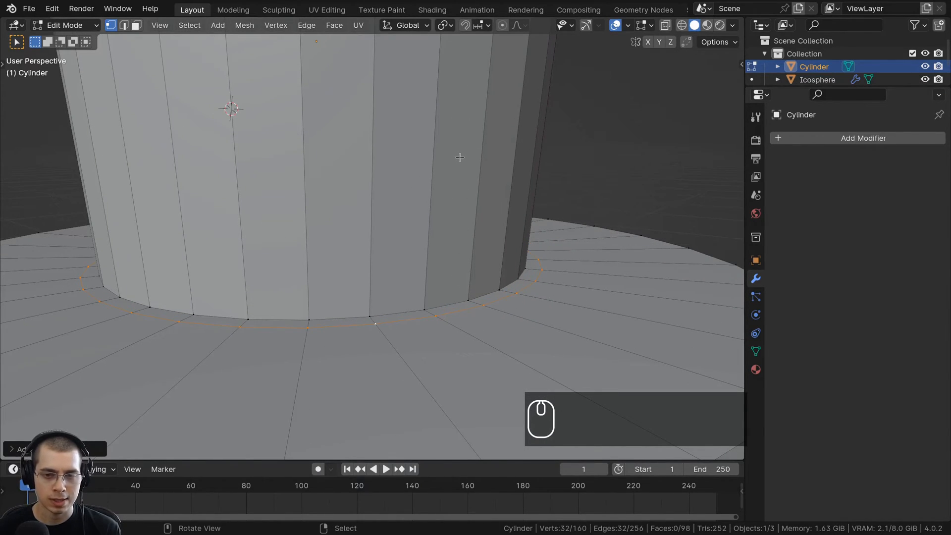
pyautogui.press('g')
pyautogui.press('z')
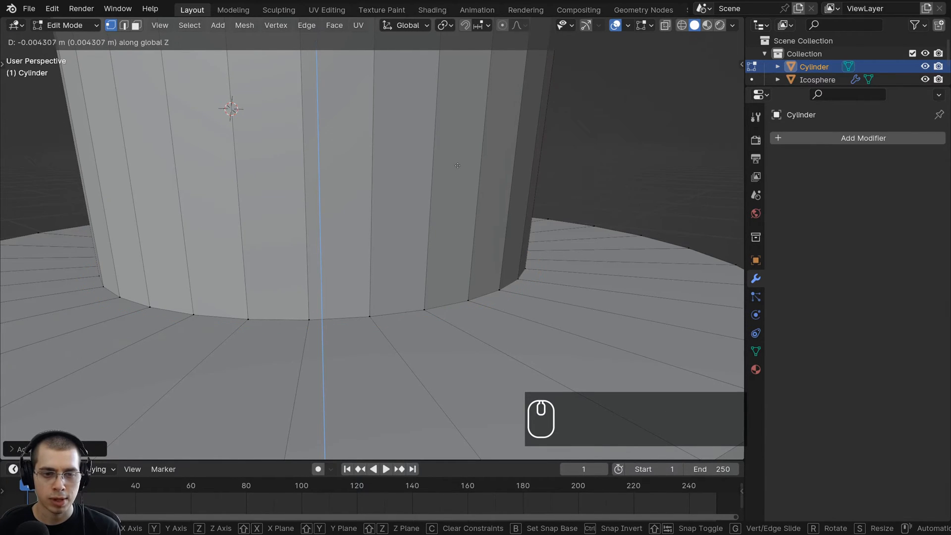
pyautogui.click(457, 244)
pyautogui.keyDown('shift'); pyautogui.scroll(10, 458, 244); pyautogui.keyUp('shift')
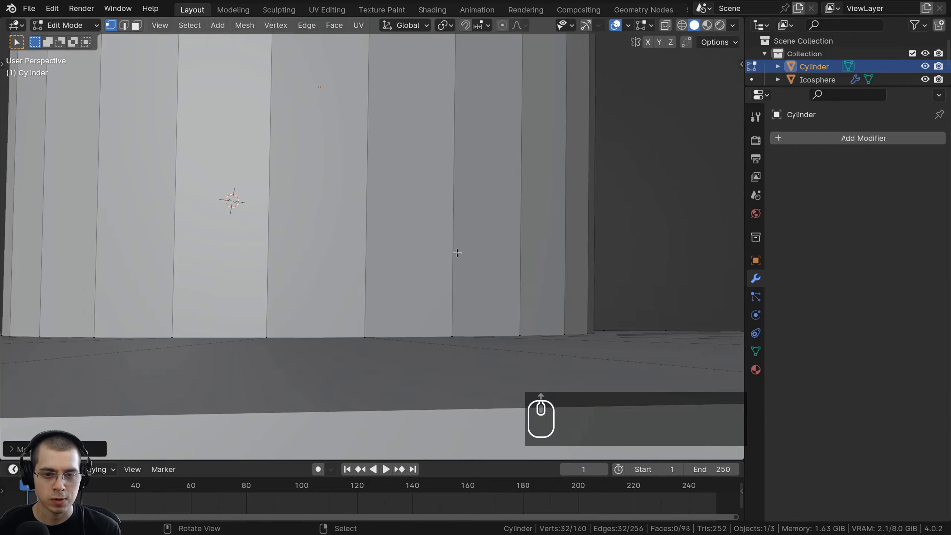
pyautogui.keyDown('shift'); pyautogui.scroll(3, 450, 196); pyautogui.keyUp('shift')
pyautogui.press('g')
pyautogui.press('z')
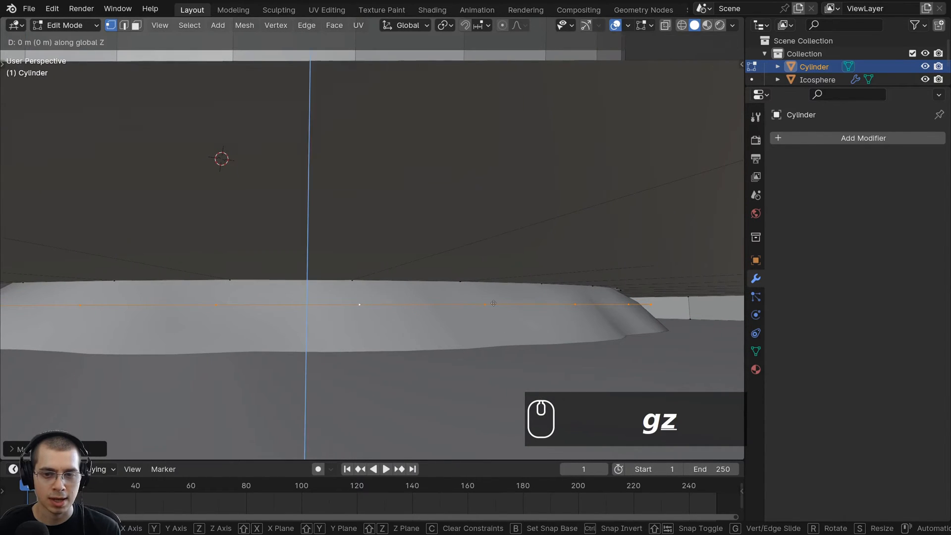
pyautogui.click(454, 235)
# Extrude the duplicated ring upward about 0.07 m along the global Z axis to form a hat band around the crown
pyautogui.moveTo(454, 235); pyautogui.dragTo(448, 268, button='middle')
pyautogui.keyDown('shift'); pyautogui.moveTo(448, 267); pyautogui.dragTo(439, 348, button='middle'); pyautogui.keyUp('shift')
pyautogui.scroll(-3, 433, 342)
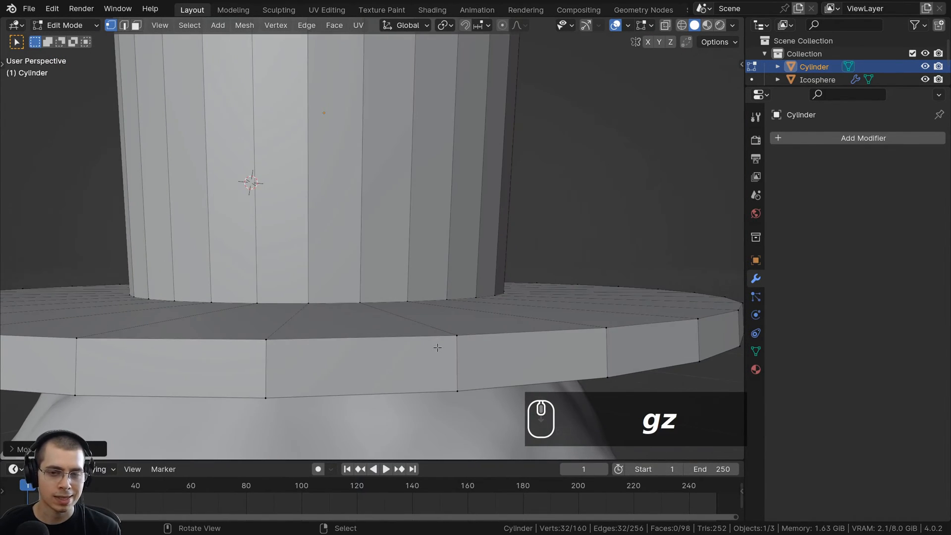
pyautogui.press('e')
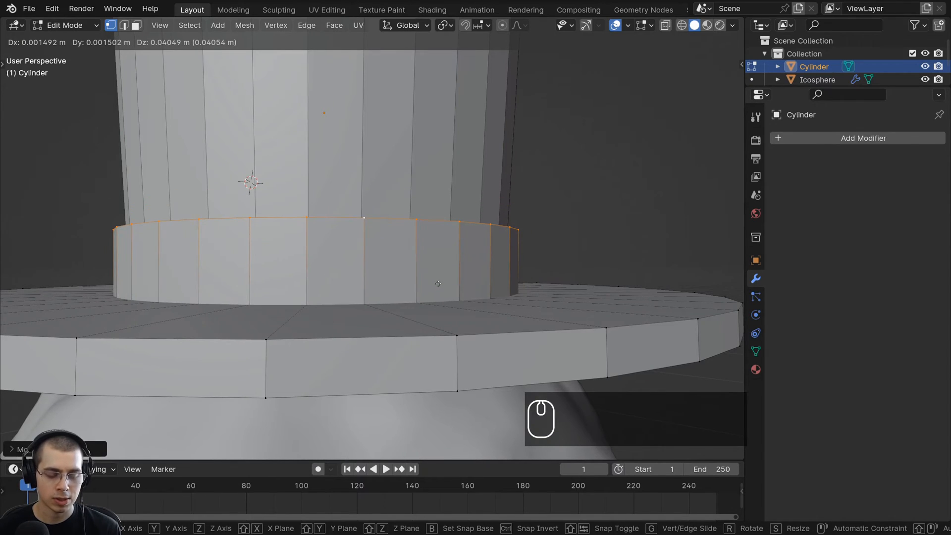
pyautogui.press('z')
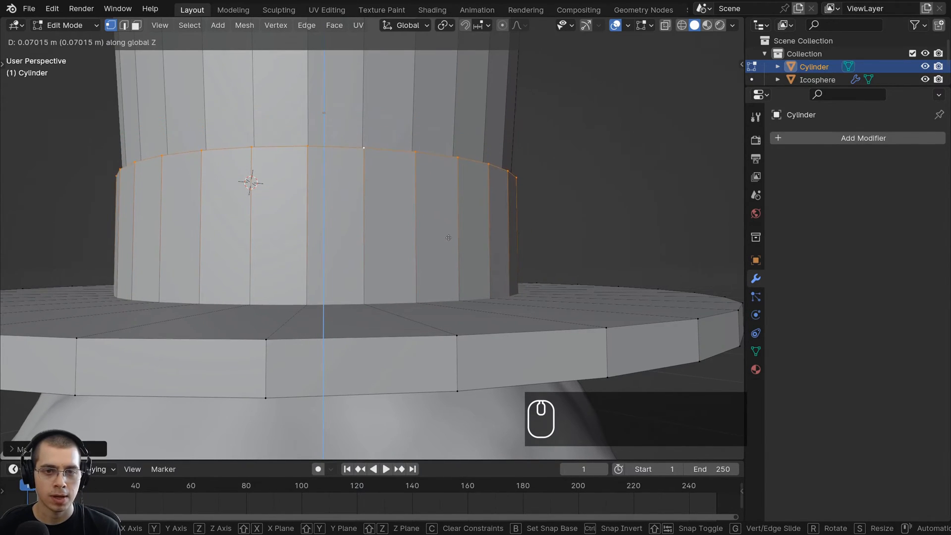
pyautogui.click(447, 215)
# Scale the band's upper edge outward to about 1.04 and lower it about 0.007 m along the global Z axis
pyautogui.scroll(-5, 478, 271)
pyautogui.scroll(3, 427, 250)
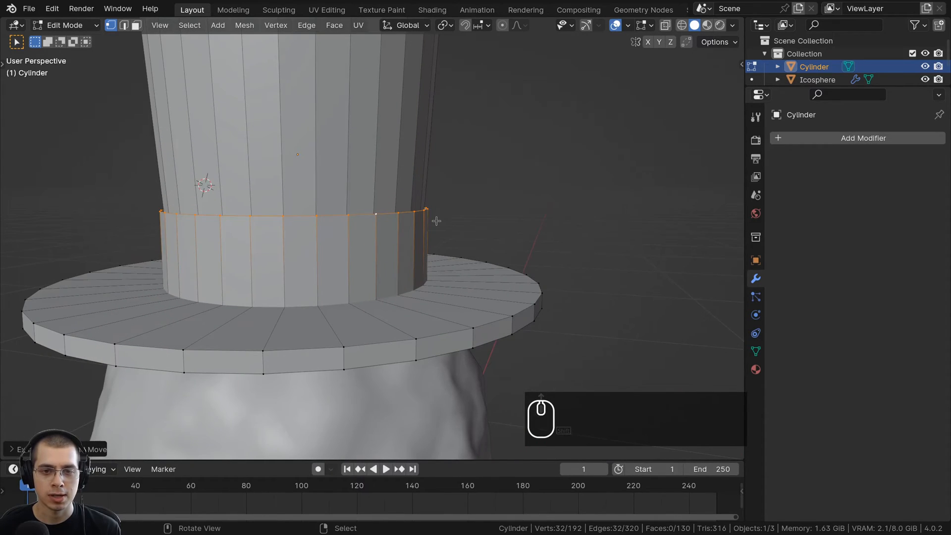
pyautogui.press('s')
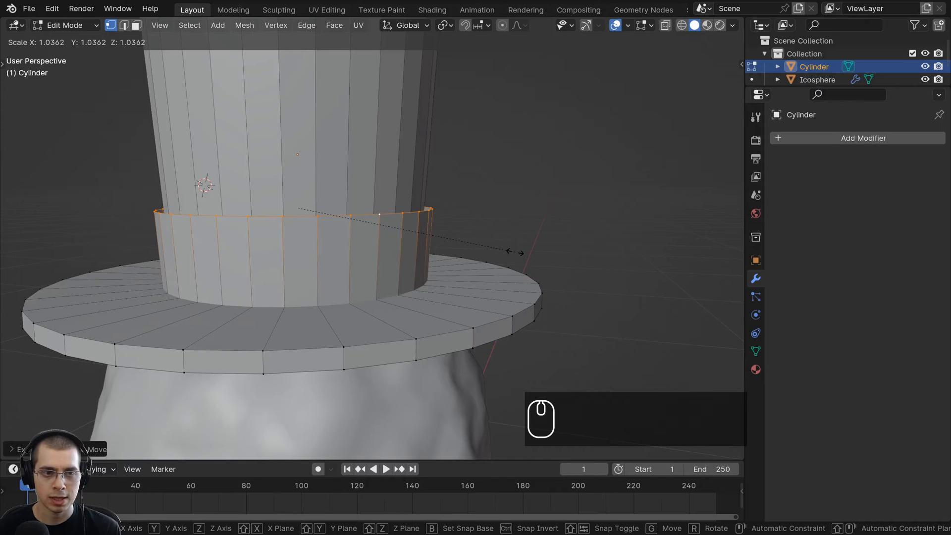
pyautogui.click(515, 252)
pyautogui.press('g')
pyautogui.press('z')
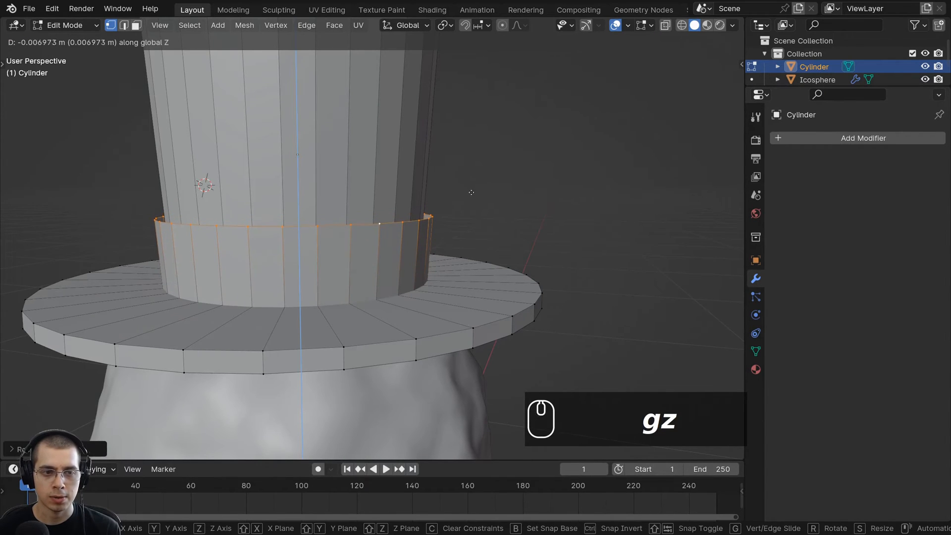
pyautogui.click(471, 200)
# Extrude the band's upper edge and scale it inward to close the gap to the crown, then return to Object Mode
pyautogui.scroll(-5, 472, 201)
pyautogui.scroll(8, 543, 235)
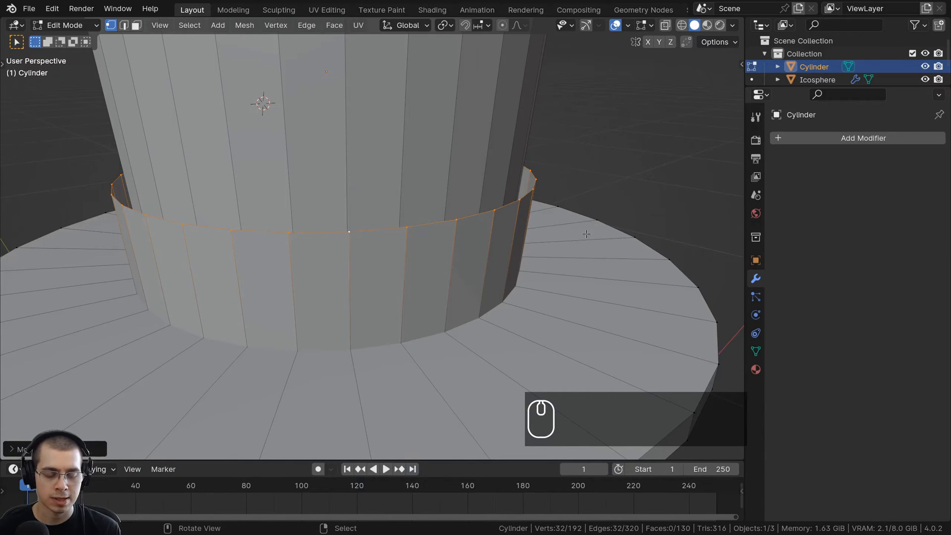
pyautogui.press('e')
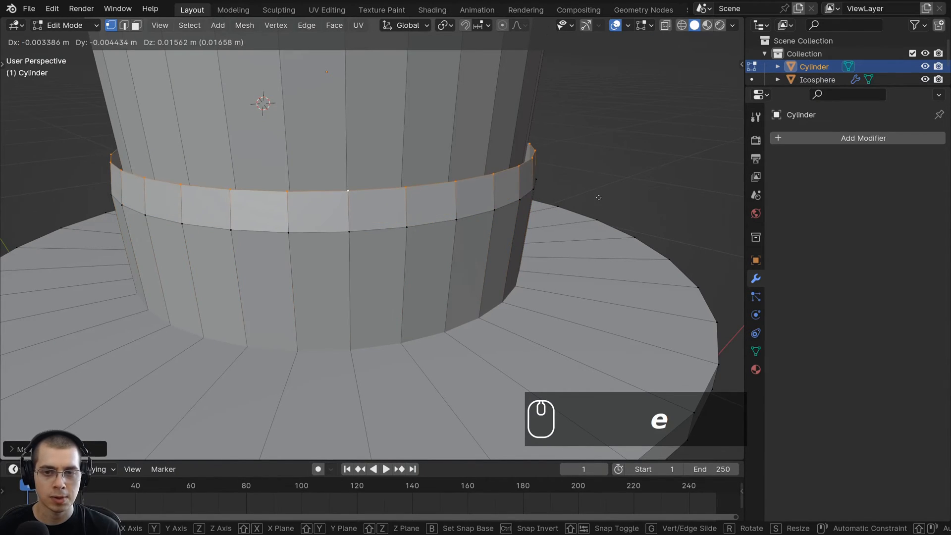
pyautogui.press('s')
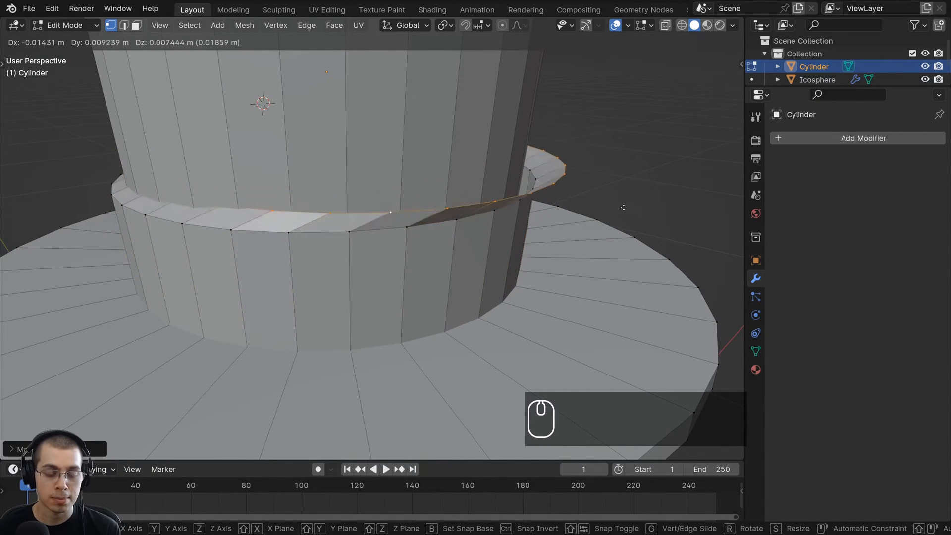
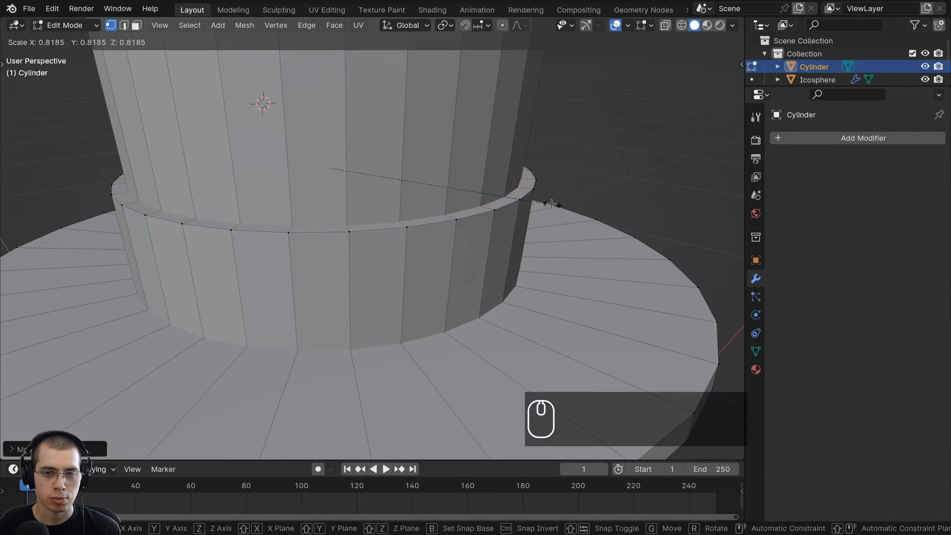
pyautogui.click(580, 210)
pyautogui.scroll(-6, 500, 261)
pyautogui.press('Tab')
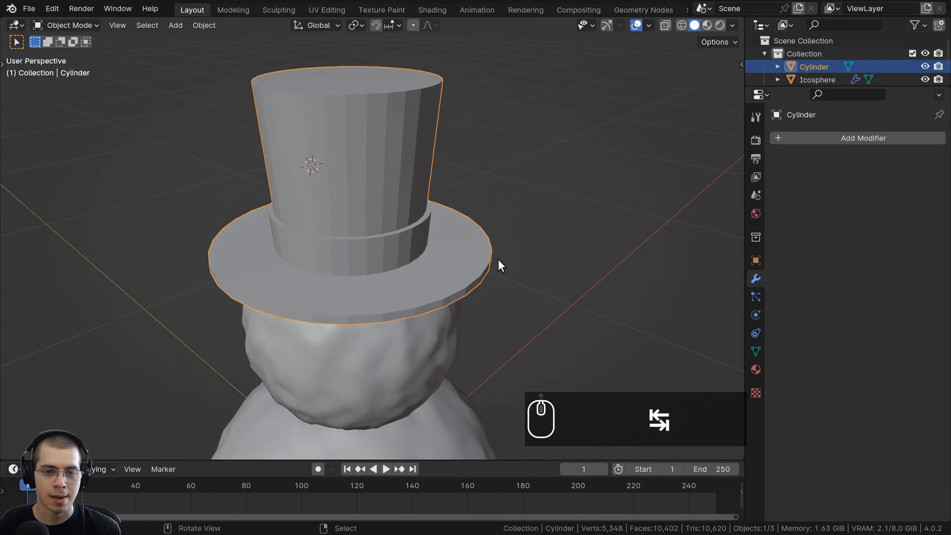
# Apply Shade Smooth to the entire top hat object
pyautogui.scroll(1, 498, 260)
pyautogui.moveTo(498, 260); pyautogui.dragTo(444, 272, button='middle')
pyautogui.scroll(-3, 436, 206)
pyautogui.scroll(5, 387, 194)
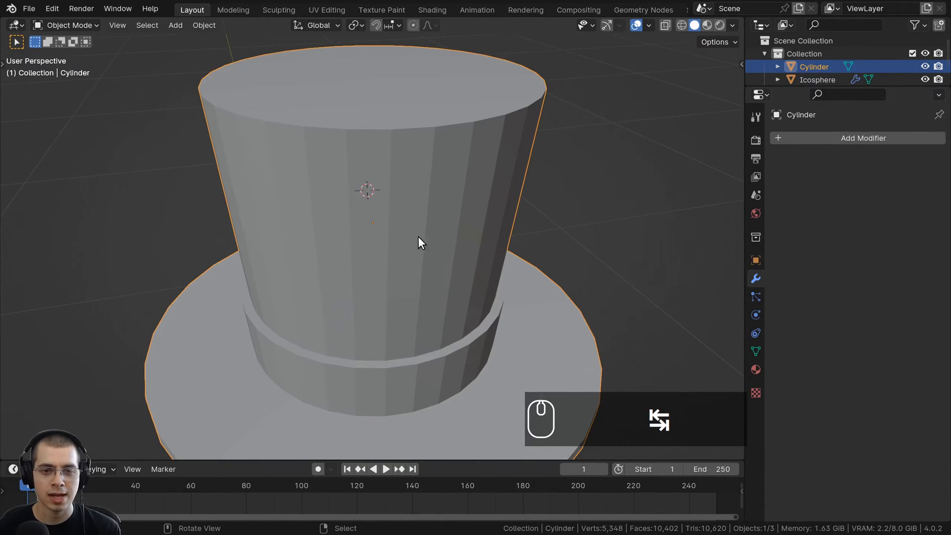
pyautogui.scroll(2, 456, 171)
pyautogui.scroll(-2, 449, 111)
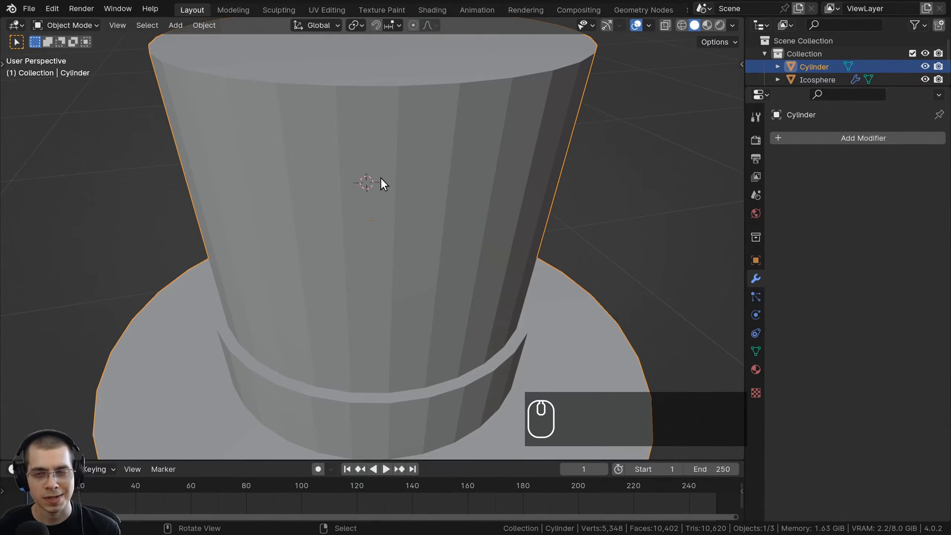
pyautogui.press('w')
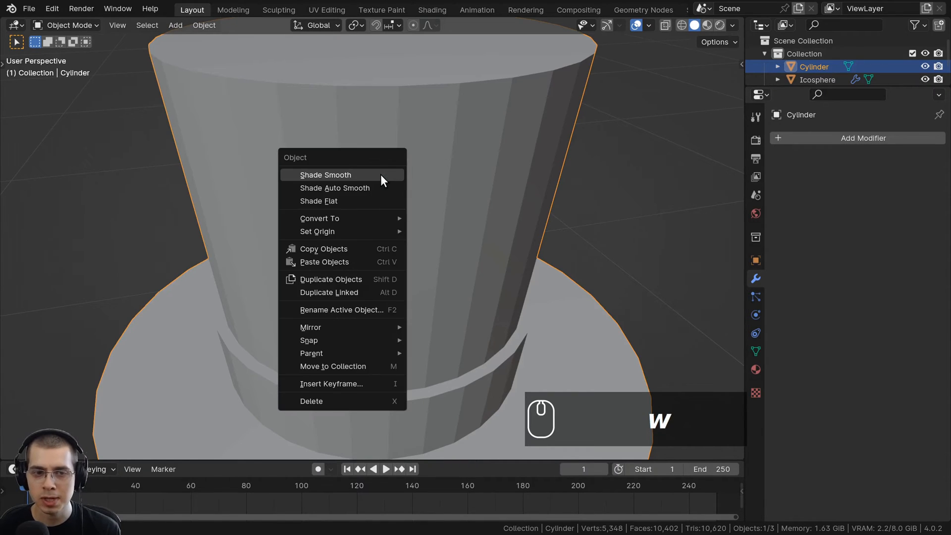
pyautogui.press('w')
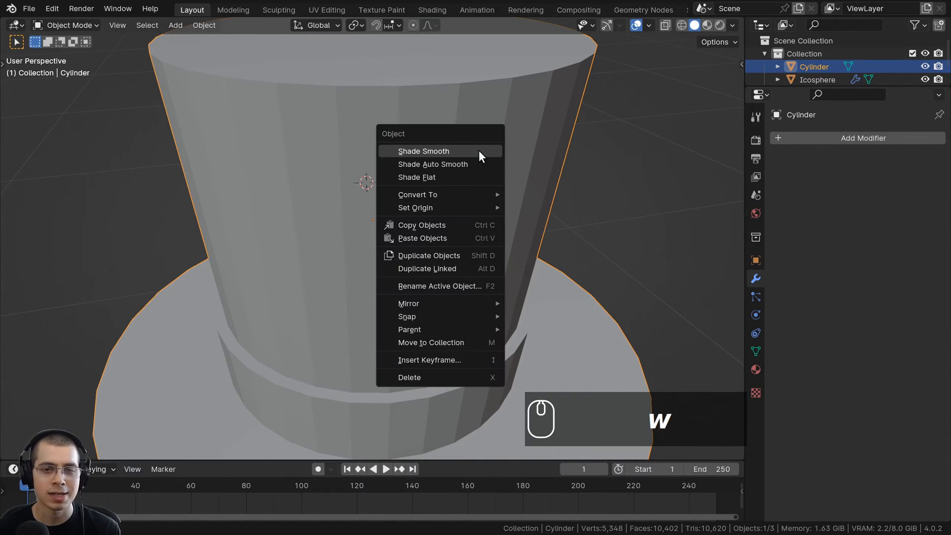
pyautogui.click(432, 151)
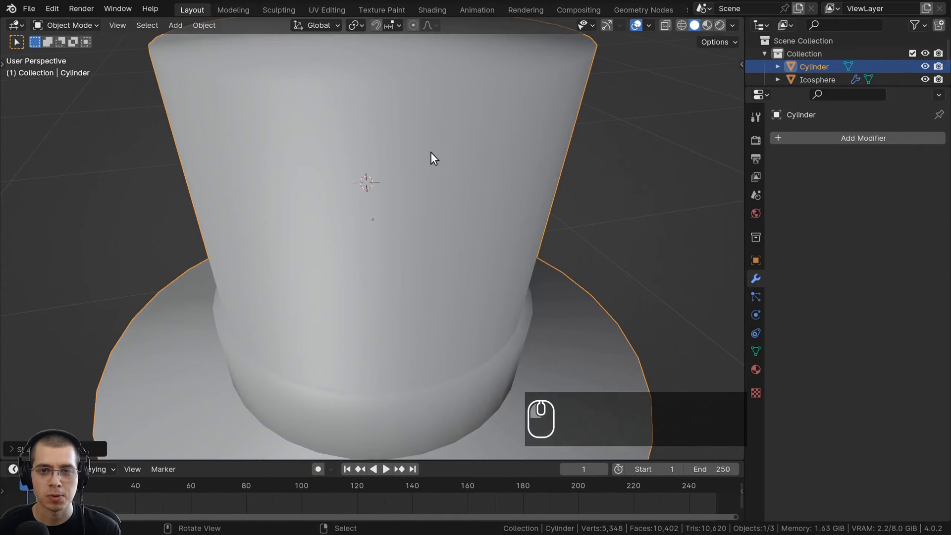
# Apply Shade Auto Smooth to the hat so its sides are smooth while the crown, band and brim edges stay sharp
pyautogui.scroll(-5, 432, 154)
pyautogui.keyDown('shift'); pyautogui.moveTo(437, 283); pyautogui.dragTo(409, 247, button='middle'); pyautogui.keyUp('shift')
pyautogui.scroll(2, 417, 155)
pyautogui.keyDown('shift'); pyautogui.moveTo(409, 119); pyautogui.dragTo(569, 133, button='middle'); pyautogui.keyUp('shift')
pyautogui.scroll(1, 426, 176)
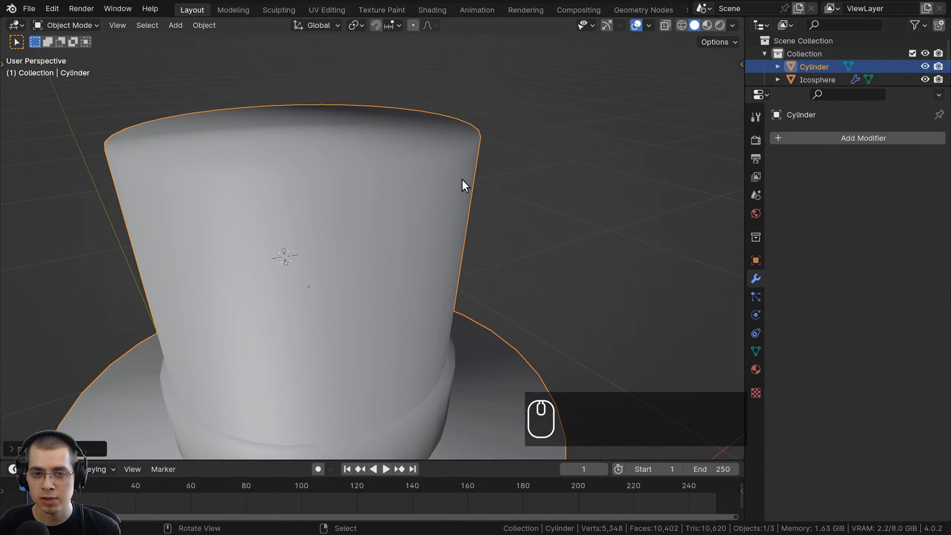
pyautogui.moveTo(452, 135); pyautogui.dragTo(482, 130, button='middle')
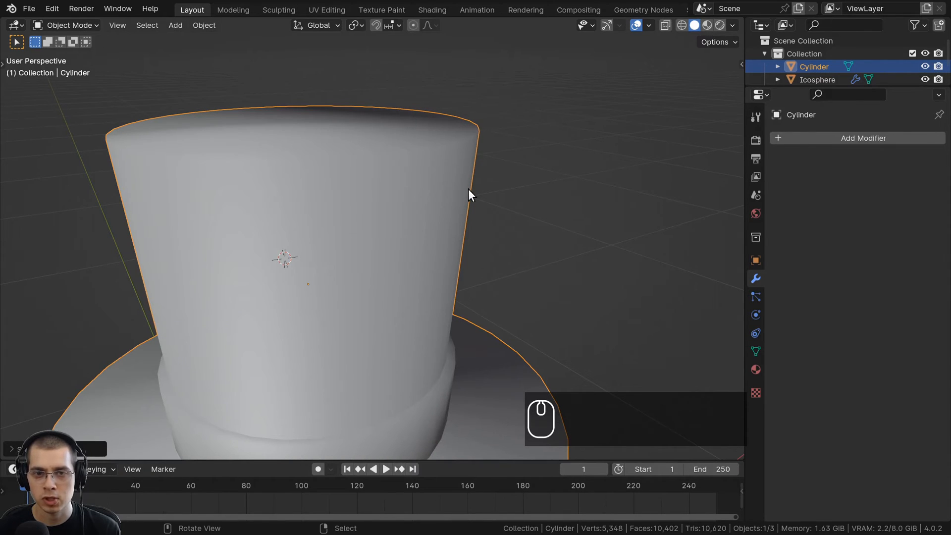
pyautogui.keyDown('shift'); pyautogui.moveTo(453, 174); pyautogui.dragTo(435, 135, button='middle'); pyautogui.keyUp('shift')
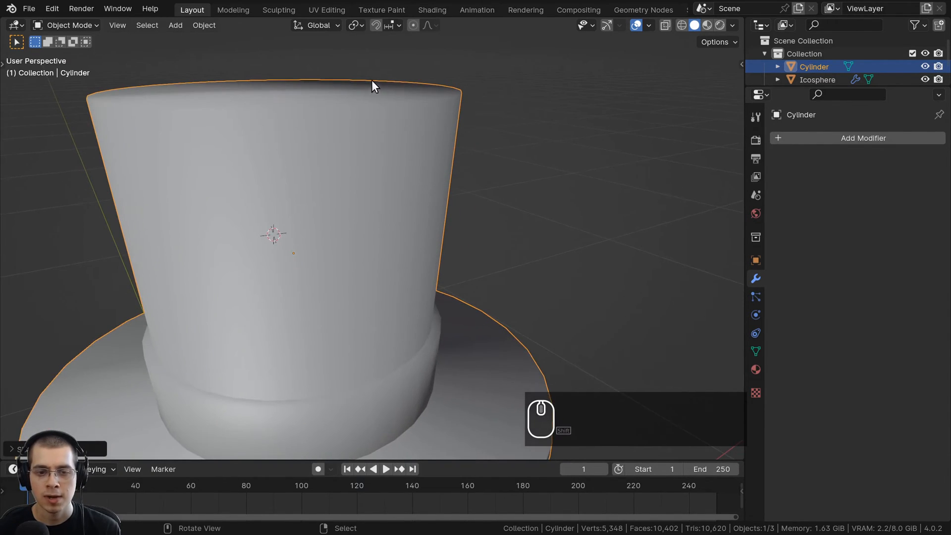
pyautogui.scroll(-2, 356, 284)
pyautogui.moveTo(356, 284); pyautogui.dragTo(402, 208, button='middle')
pyautogui.moveTo(395, 168); pyautogui.dragTo(382, 147, button='middle')
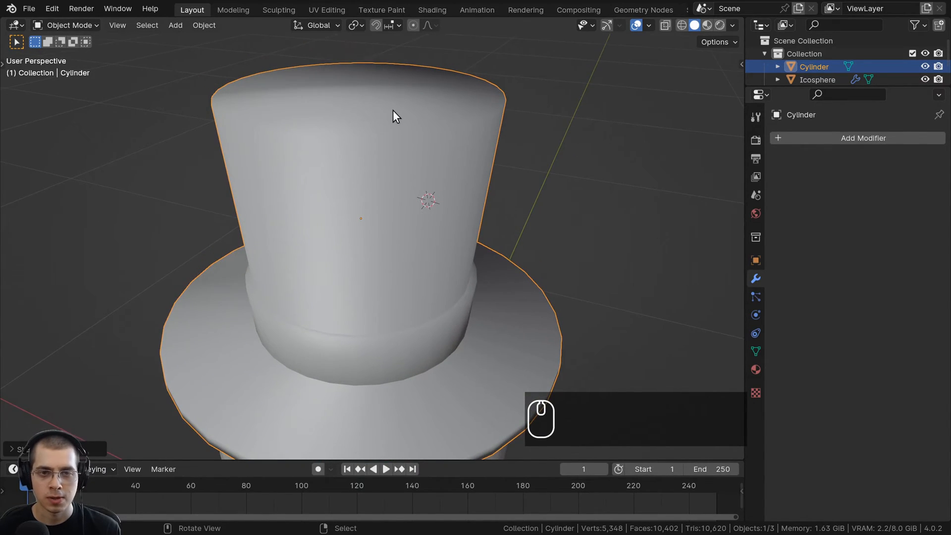
pyautogui.press('w')
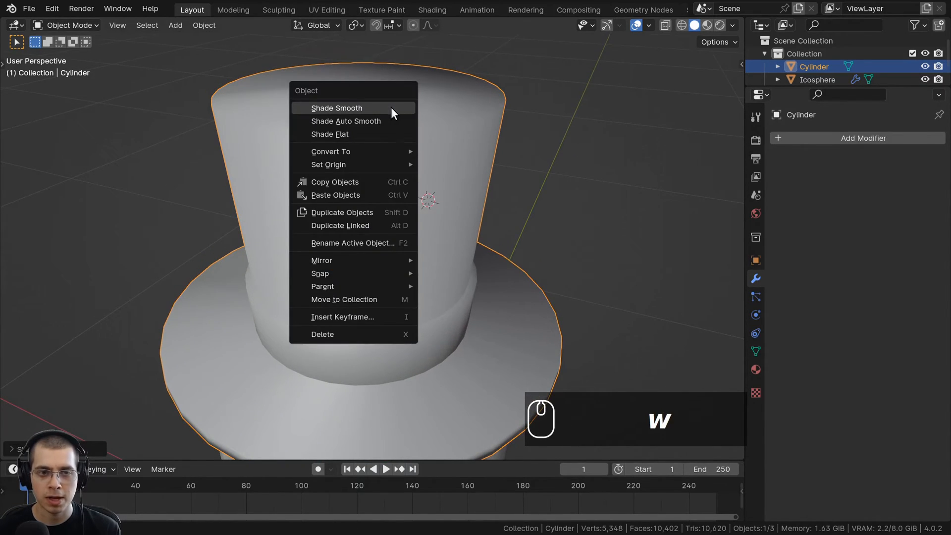
pyautogui.click(337, 122)
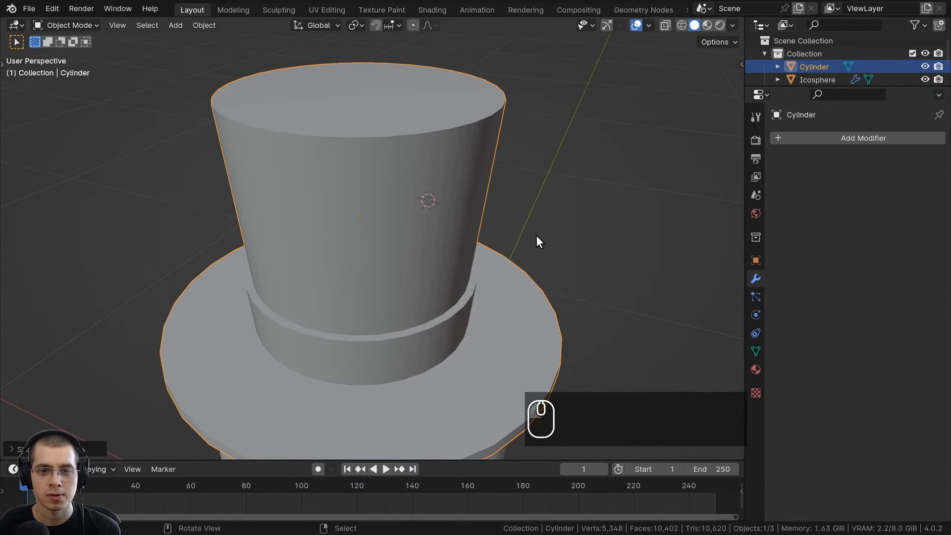
# Inspect the auto-smoothed shading on the hat's crown, band and brim from above, below and the side
pyautogui.scroll(-3, 520, 218)
pyautogui.keyDown('shift'); pyautogui.moveTo(500, 196); pyautogui.dragTo(448, 134, button='middle'); pyautogui.keyUp('shift')
pyautogui.scroll(4, 447, 135)
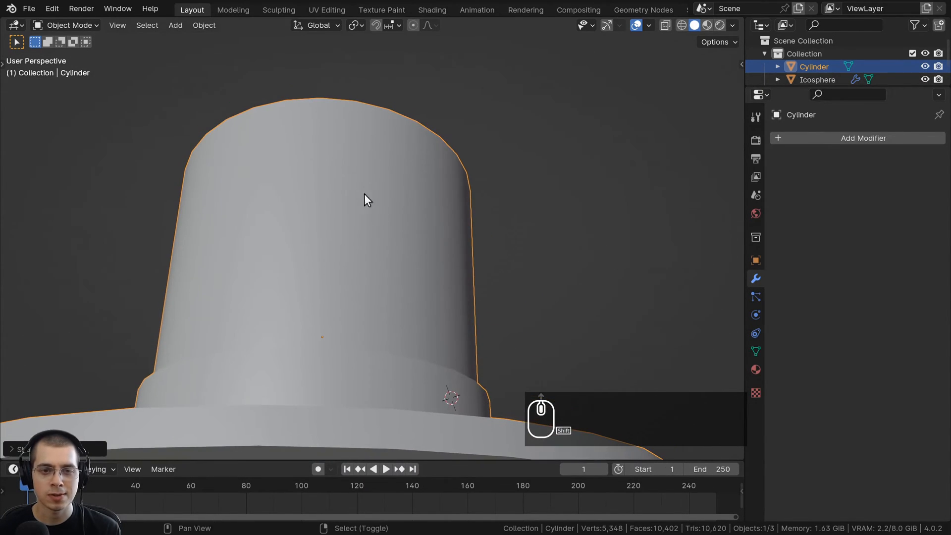
pyautogui.keyDown('shift'); pyautogui.moveTo(320, 132); pyautogui.dragTo(391, 188, button='middle'); pyautogui.keyUp('shift')
pyautogui.scroll(1, 346, 110)
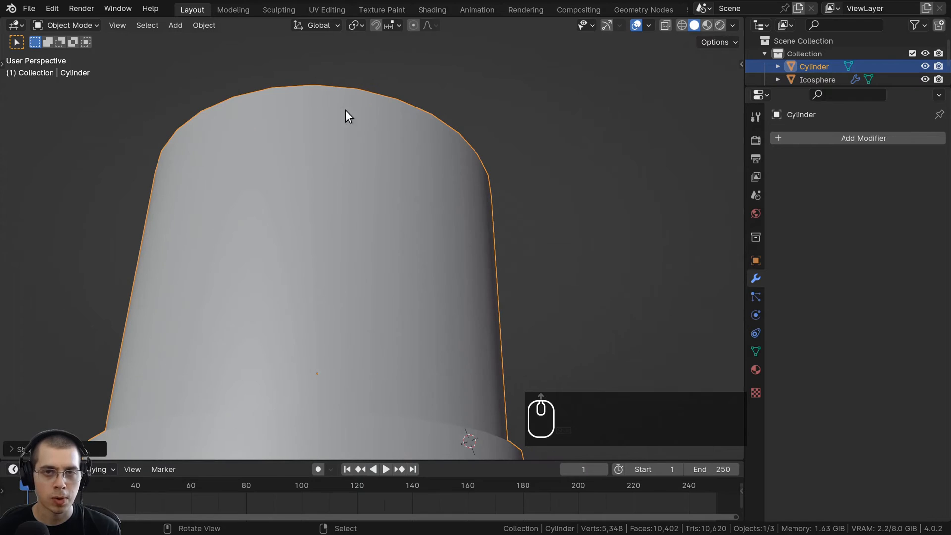
pyautogui.moveTo(338, 143); pyautogui.dragTo(340, 266, button='middle')
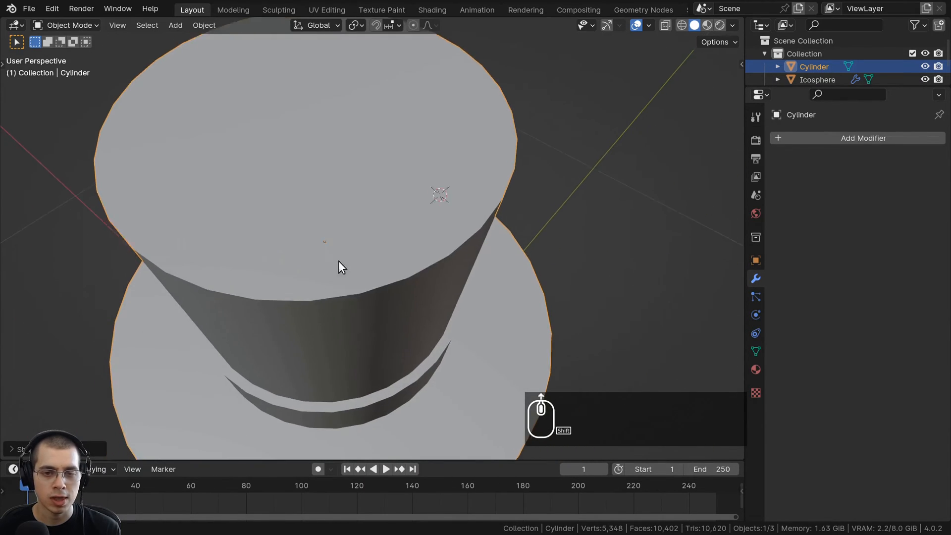
pyautogui.scroll(2, 259, 317)
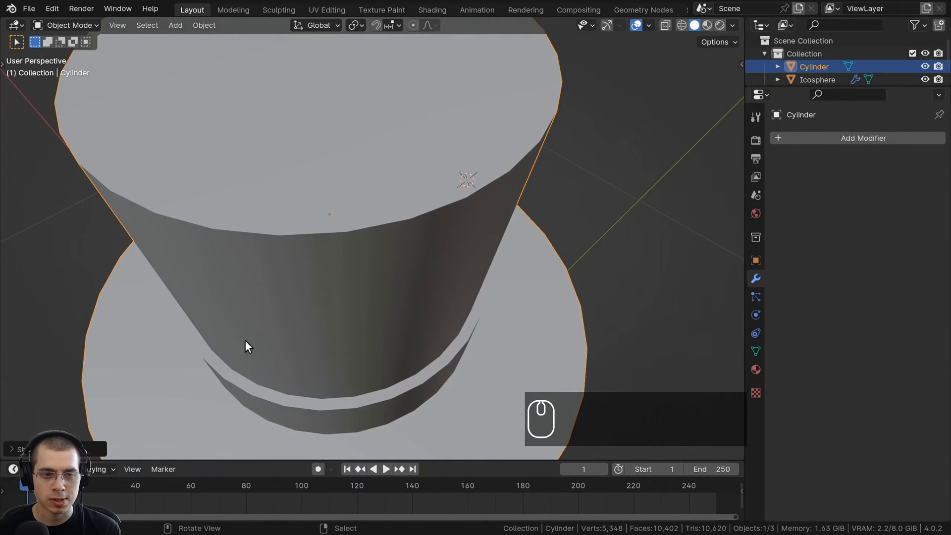
pyautogui.moveTo(509, 234); pyautogui.dragTo(580, 204, button='middle')
pyautogui.keyDown('shift'); pyautogui.moveTo(579, 203); pyautogui.dragTo(396, 144, button='middle'); pyautogui.keyUp('shift')
pyautogui.scroll(1, 466, 165)
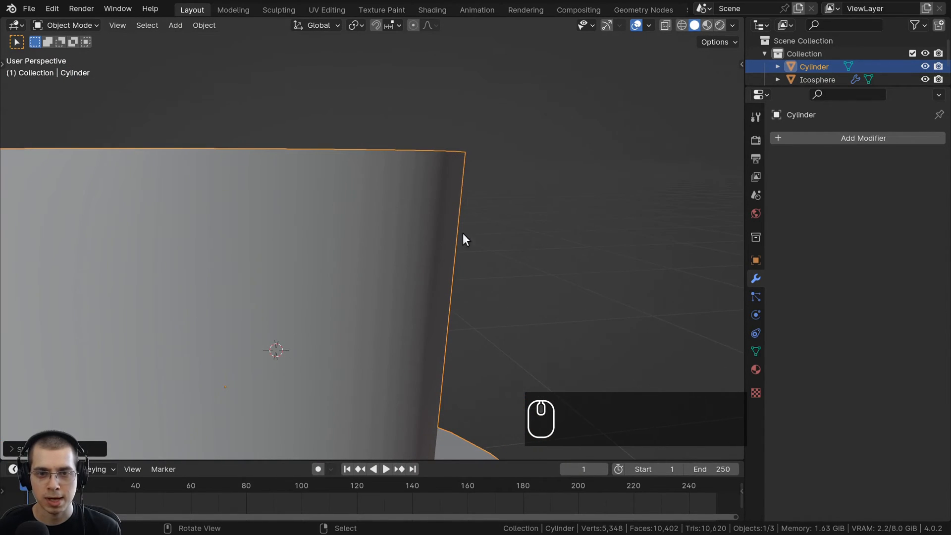
pyautogui.moveTo(463, 234); pyautogui.dragTo(440, 128, button='middle')
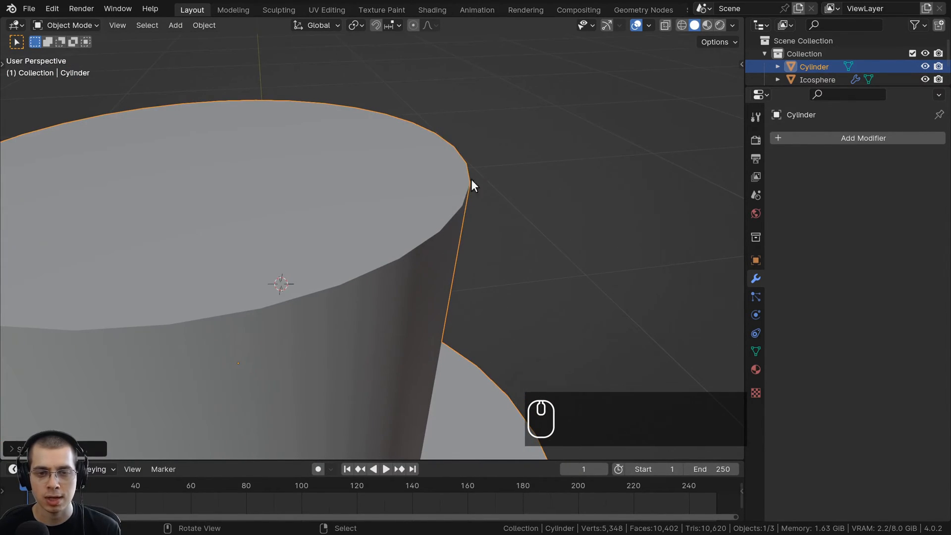
pyautogui.scroll(-5, 471, 179)
pyautogui.keyDown('shift'); pyautogui.moveTo(167, 227); pyautogui.dragTo(447, 209, button='middle'); pyautogui.keyUp('shift')
pyautogui.scroll(-4, 367, 252)
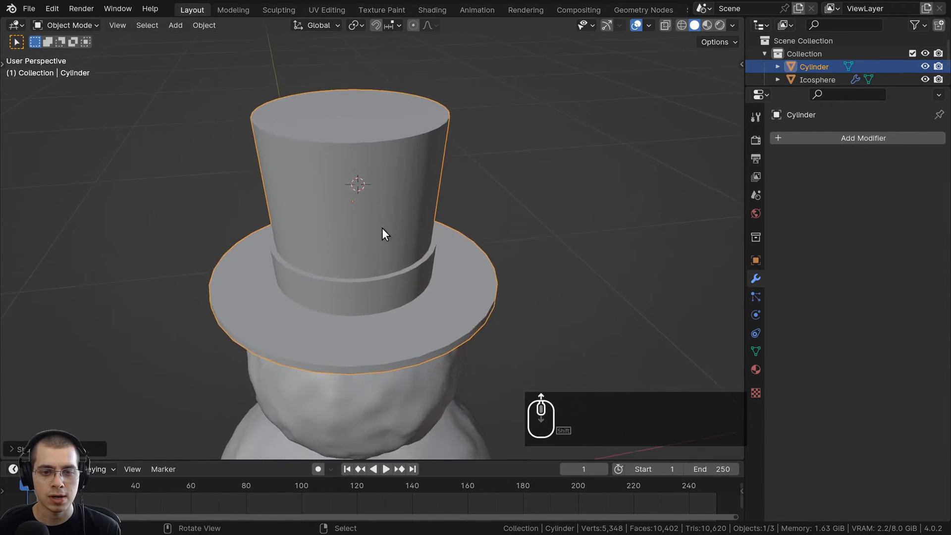
pyautogui.scroll(5, 406, 218)
pyautogui.scroll(-5, 290, 208)
pyautogui.scroll(8, 307, 196)
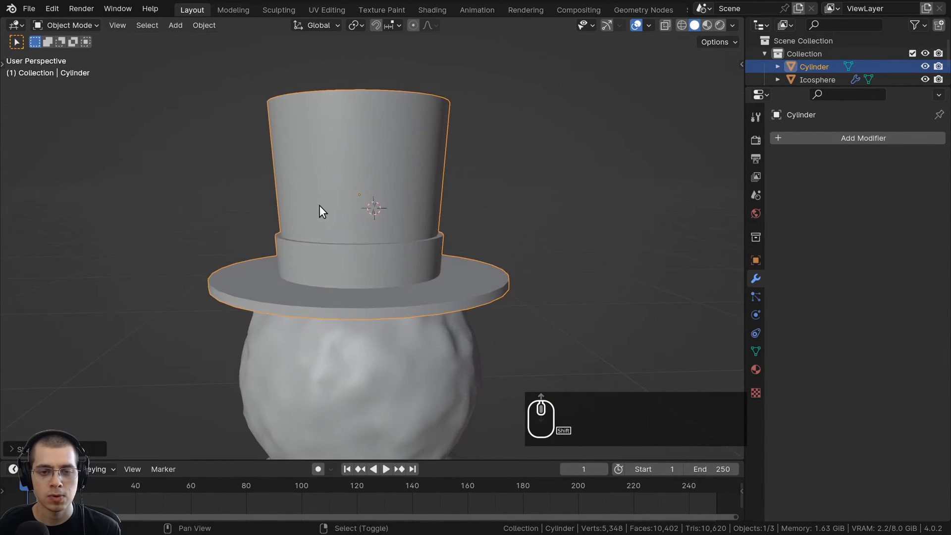
pyautogui.scroll(-5, 418, 221)
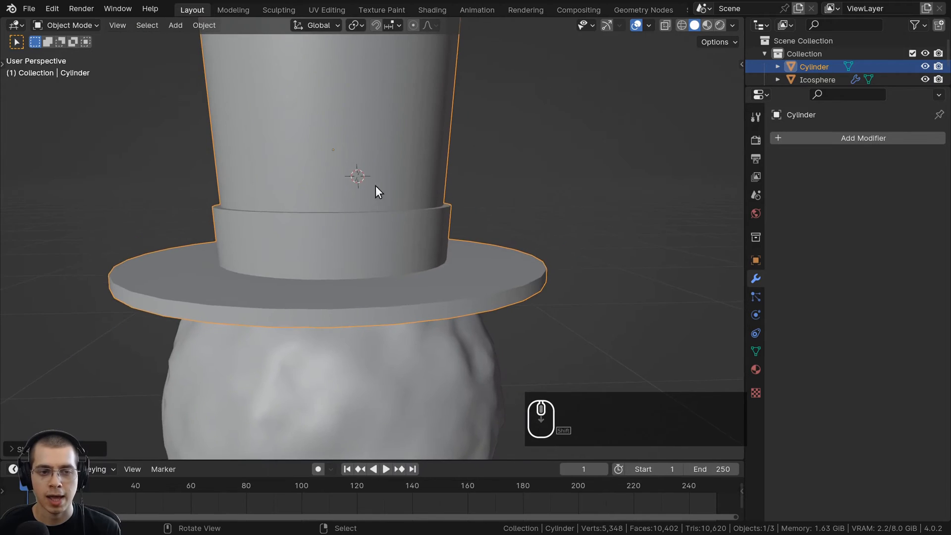
pyautogui.moveTo(376, 186); pyautogui.dragTo(429, 96, button='middle')
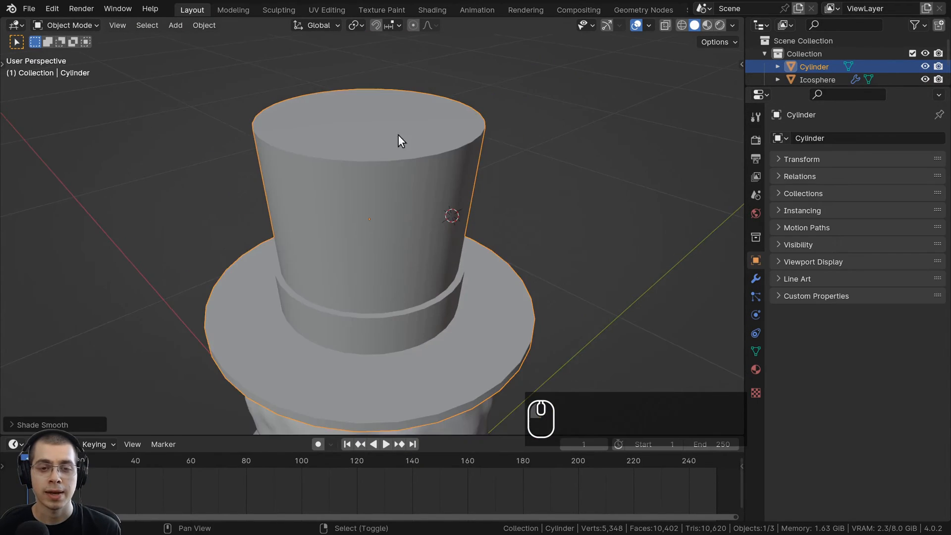
pyautogui.scroll(3, 421, 134)
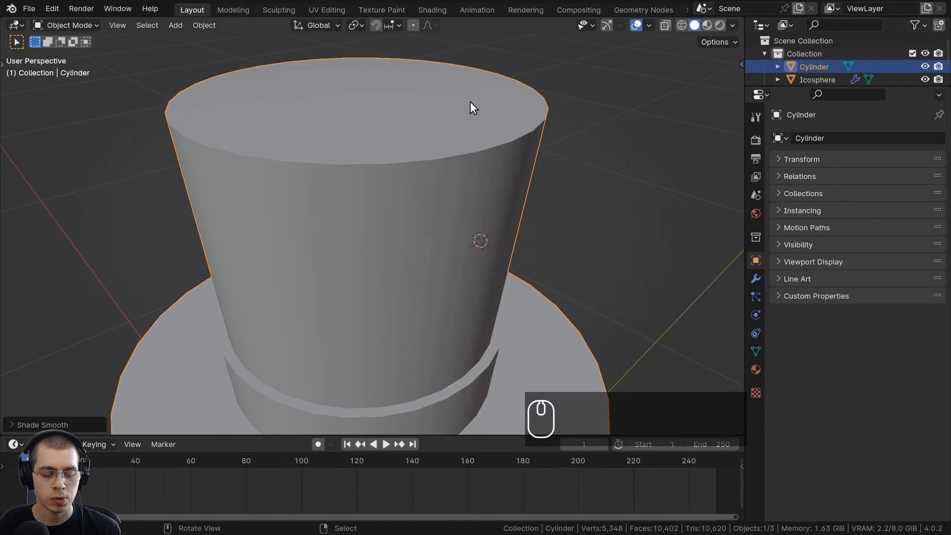
# Open the shading operation's settings and try auto smooth angles of 0° and 14.4° on the hat
pyautogui.press('w')
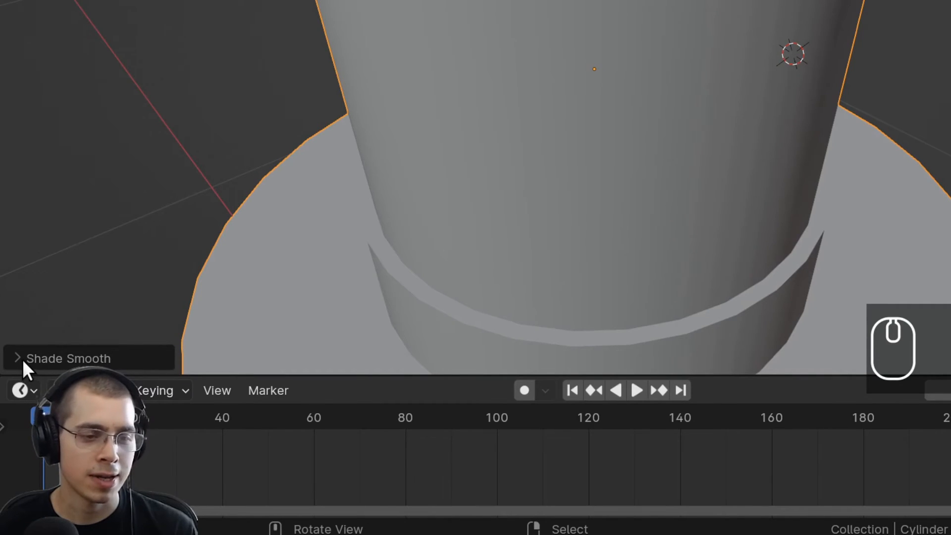
pyautogui.click(17, 359)
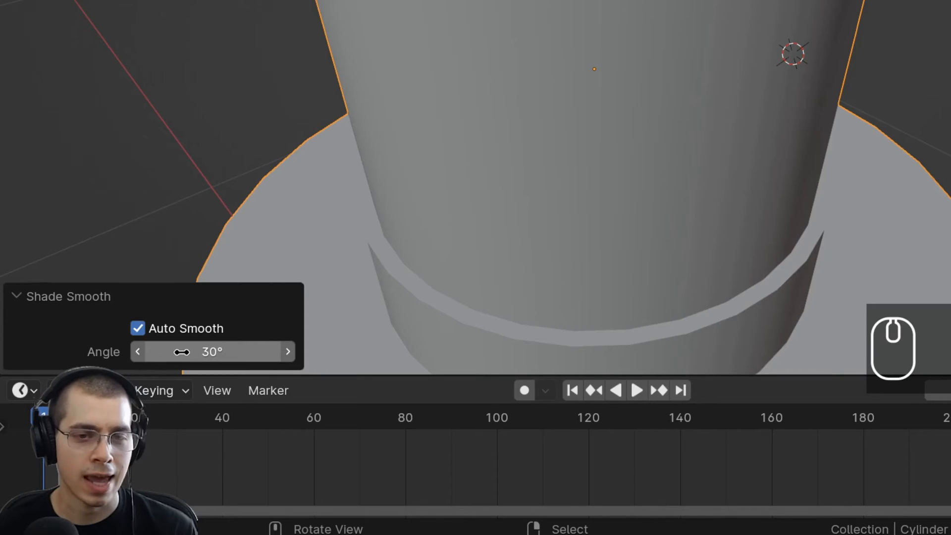
pyautogui.moveTo(226, 350); pyautogui.dragTo(148, 352)
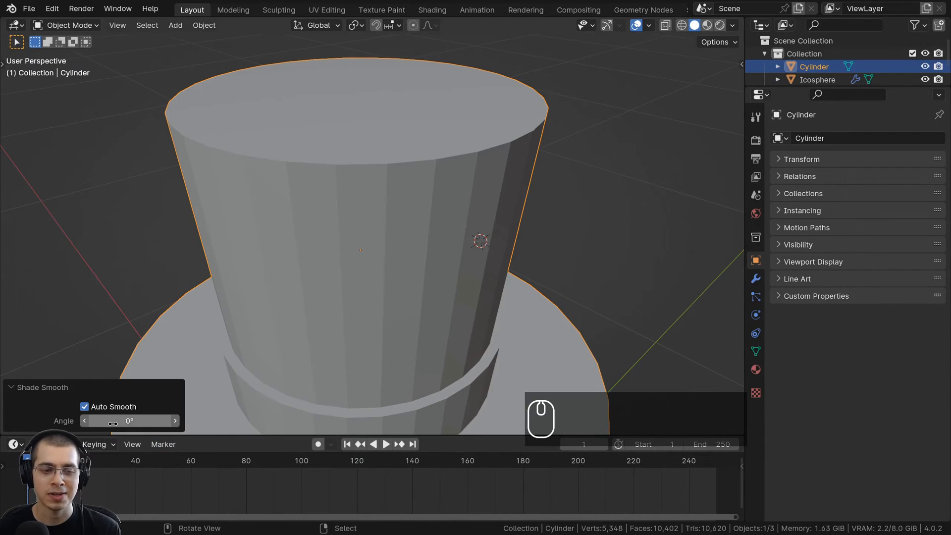
pyautogui.moveTo(129, 421)
pyautogui.mouseDown()
pyautogui.moveTo(169, 396)
pyautogui.moveTo(376, 334)
pyautogui.mouseUp()
pyautogui.moveTo(375, 334); pyautogui.dragTo(363, 276, button='middle')
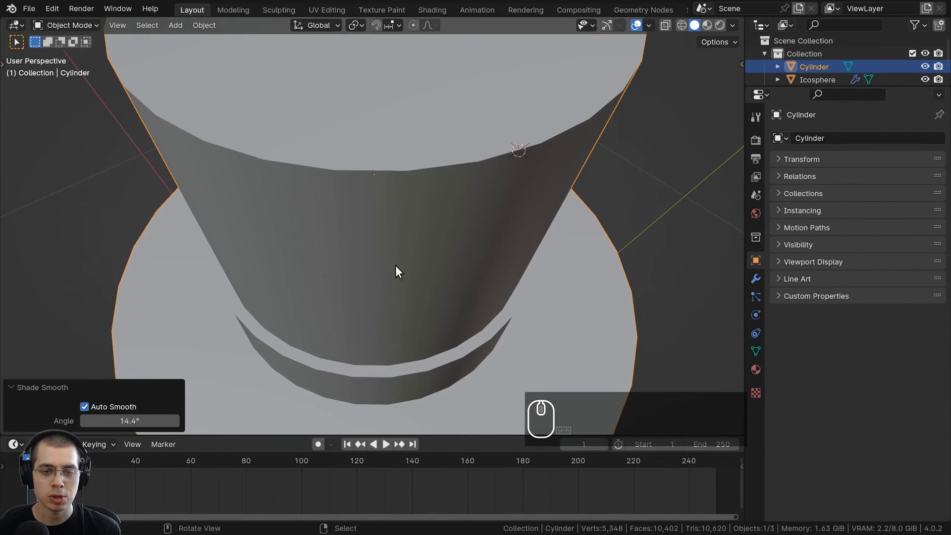
pyautogui.moveTo(287, 325); pyautogui.dragTo(310, 290, button='middle')
# Try a much larger auto smooth angle on the hat, ending at about 108°
pyautogui.moveTo(129, 420); pyautogui.dragTo(198, 421)
pyautogui.moveTo(299, 275); pyautogui.dragTo(338, 253, button='middle')
pyautogui.keyDown('shift'); pyautogui.moveTo(352, 198); pyautogui.dragTo(350, 267, button='middle'); pyautogui.keyUp('shift')
pyautogui.scroll(1, 349, 267)
pyautogui.scroll(2, 372, 181)
pyautogui.keyDown('shift'); pyautogui.moveTo(425, 187); pyautogui.dragTo(353, 247, button='middle'); pyautogui.keyUp('shift')
pyautogui.scroll(-3, 446, 204)
pyautogui.scroll(2, 353, 248)
pyautogui.moveTo(144, 421); pyautogui.dragTo(132, 421)
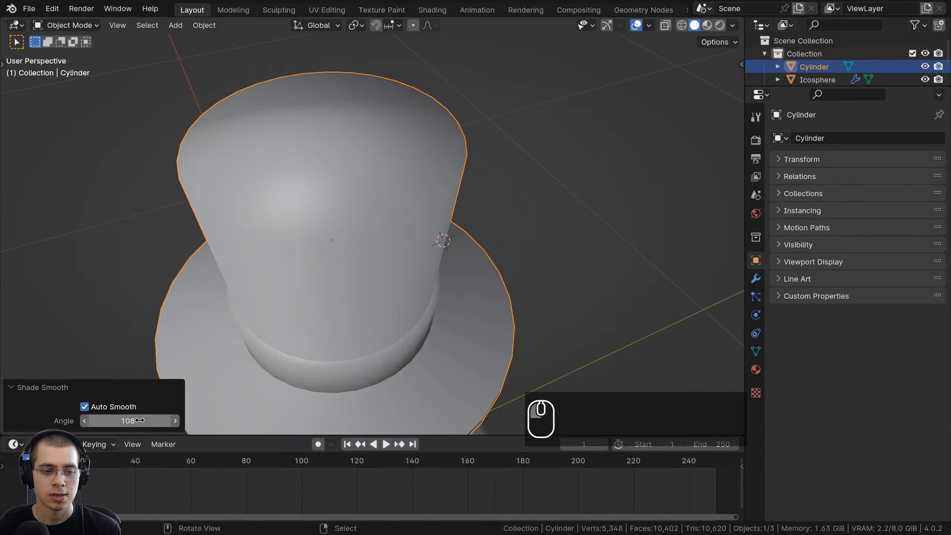
# Set the hat's auto smooth angle to 30° and collapse the shading operation's settings
pyautogui.click(144, 421)
pyautogui.write('30')
pyautogui.press('Return')
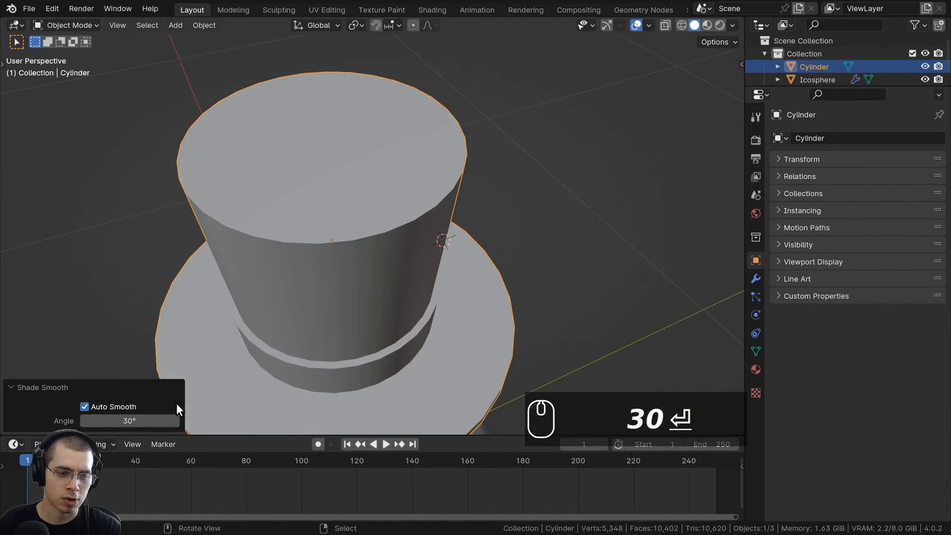
pyautogui.moveTo(198, 322)
pyautogui.mouseDown(button='middle')
pyautogui.moveTo(231, 222)
pyautogui.moveTo(387, 147)
pyautogui.moveTo(374, 251)
pyautogui.moveTo(418, 308)
pyautogui.moveTo(384, 236)
pyautogui.mouseUp(button='middle')
pyautogui.scroll(-2, 384, 236)
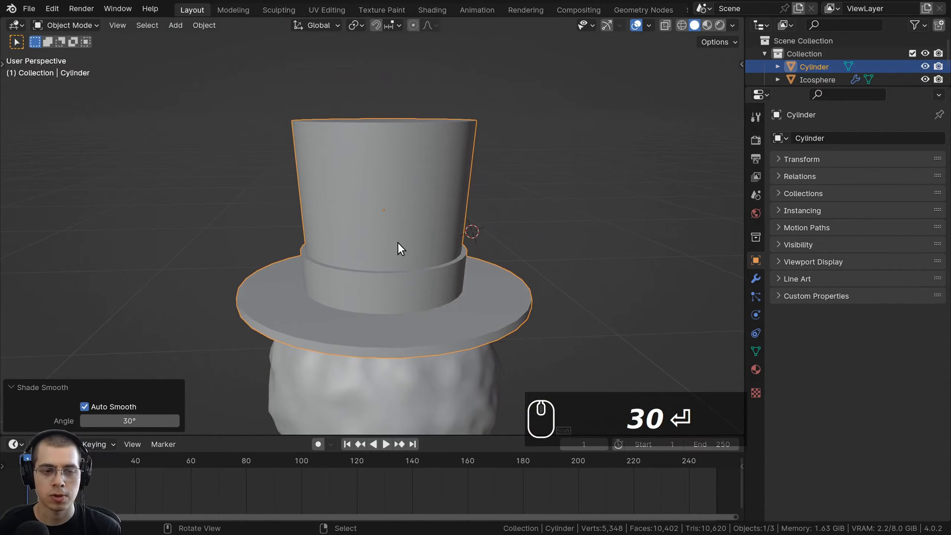
pyautogui.click(41, 387)
# Examine the sharp rim around the top of the hat's crown up close
pyautogui.scroll(2, 369, 192)
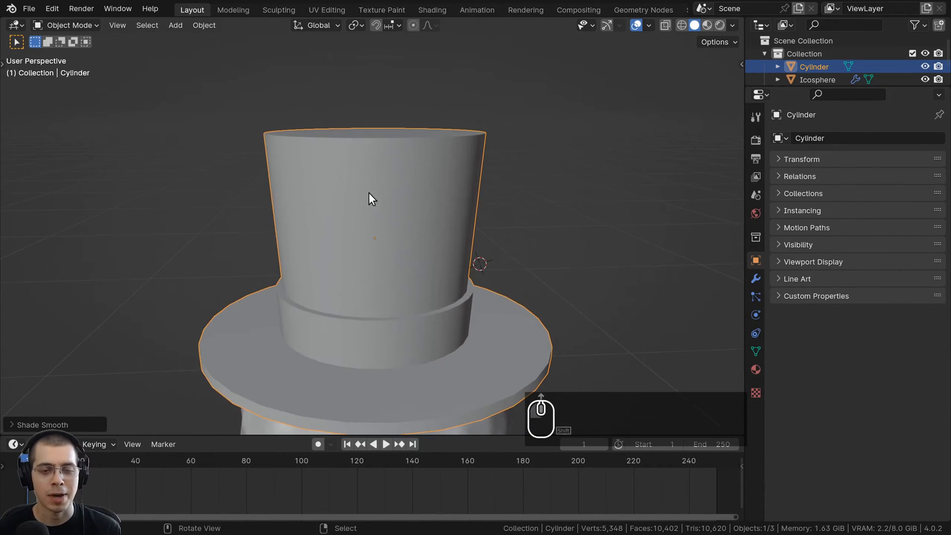
pyautogui.moveTo(399, 163); pyautogui.dragTo(404, 257, button='middle')
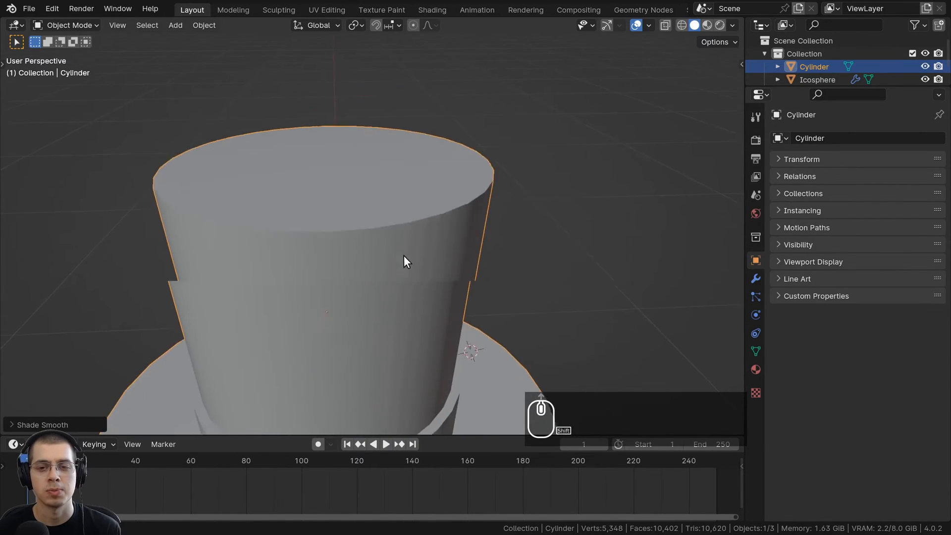
pyautogui.scroll(3, 431, 204)
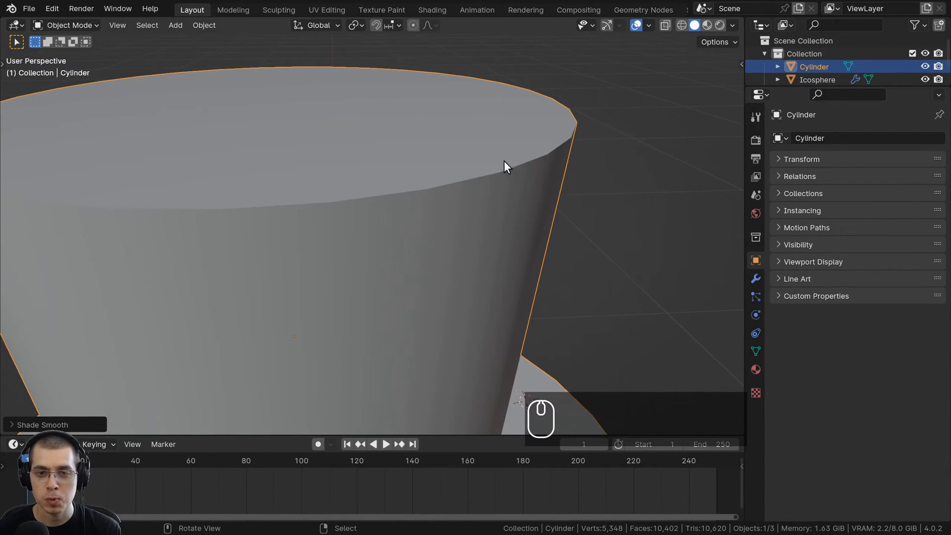
pyautogui.keyDown('shift'); pyautogui.moveTo(496, 156); pyautogui.dragTo(464, 160, button='middle'); pyautogui.keyUp('shift')
pyautogui.scroll(1, 458, 150)
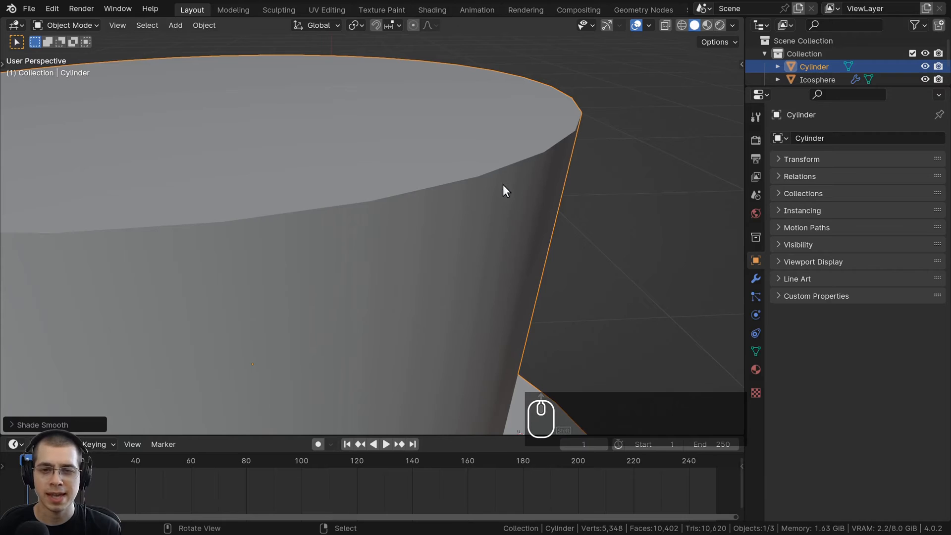
pyautogui.scroll(-4, 415, 131)
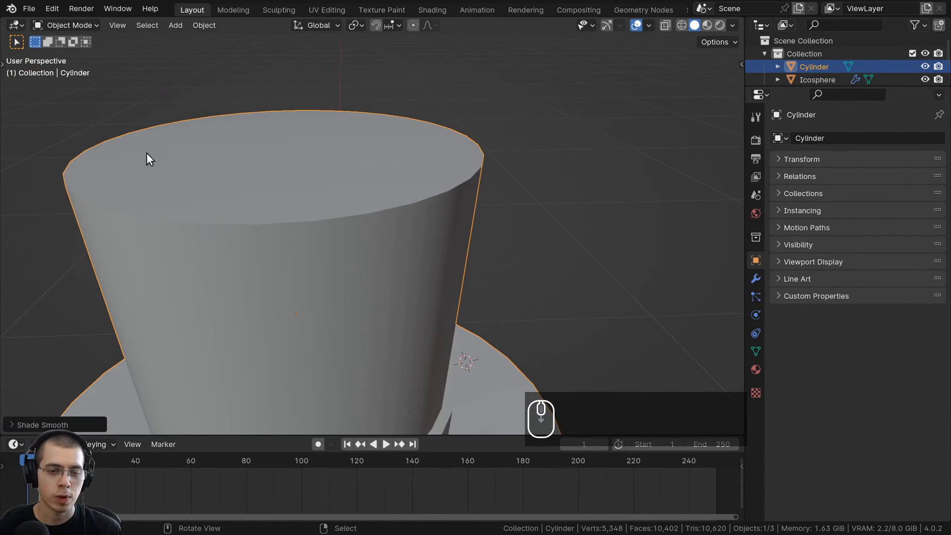
pyautogui.scroll(4, 447, 131)
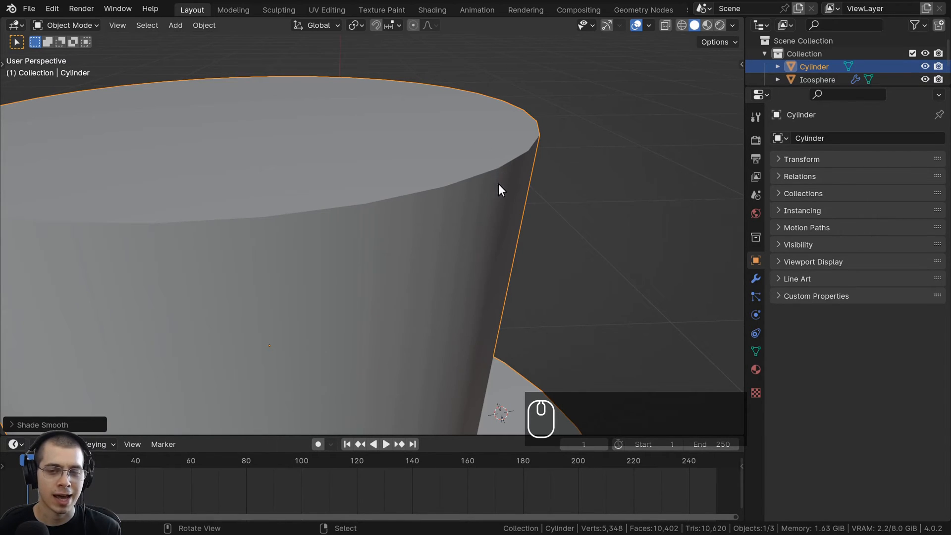
# Add a Bevel modifier to the top hat to soften its sharp edges
pyautogui.scroll(-3, 498, 189)
pyautogui.keyDown('shift'); pyautogui.moveTo(439, 207); pyautogui.dragTo(450, 194, button='middle'); pyautogui.keyUp('shift')
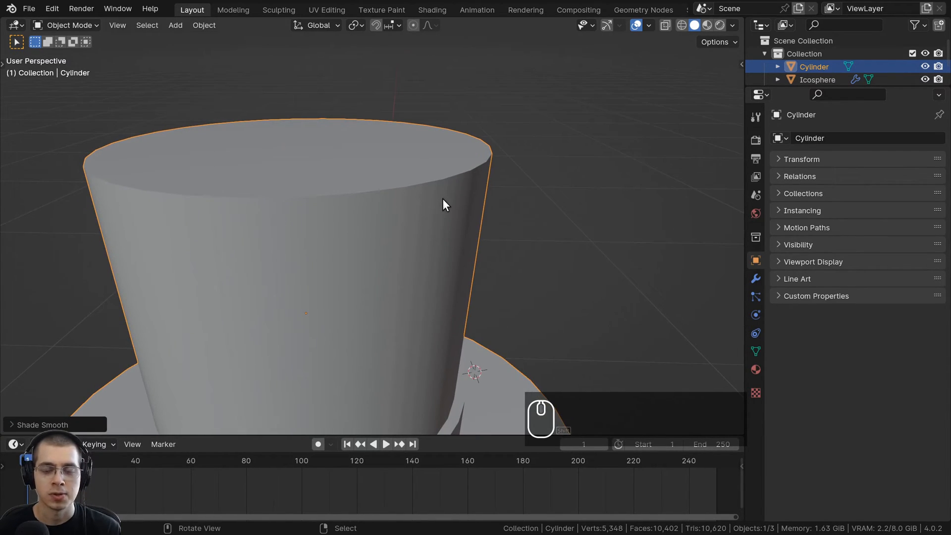
pyautogui.scroll(1, 409, 192)
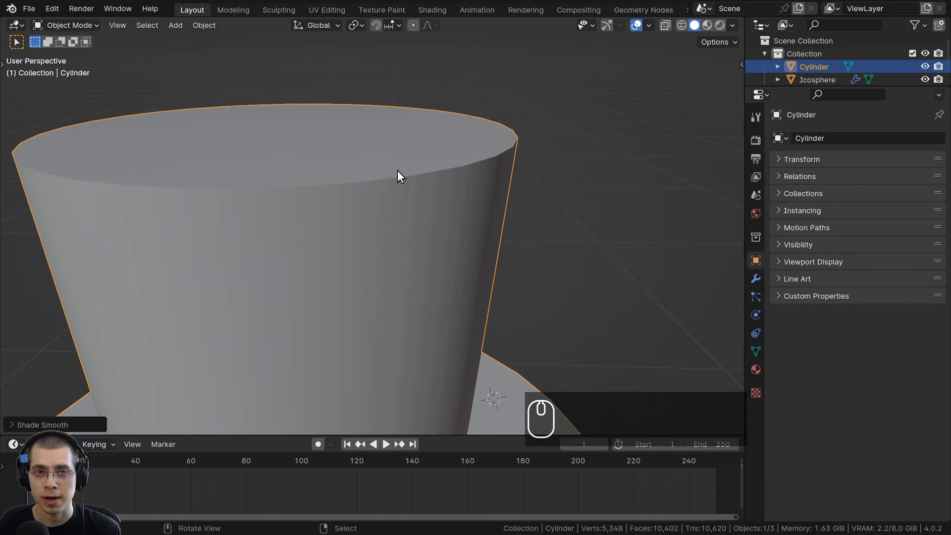
pyautogui.keyDown('shift'); pyautogui.moveTo(398, 170); pyautogui.dragTo(390, 194, button='middle'); pyautogui.keyUp('shift')
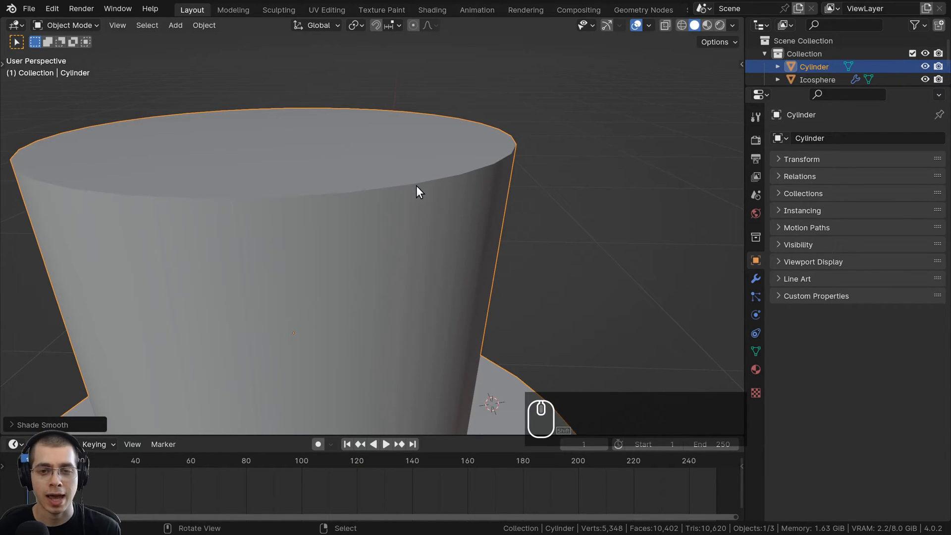
pyautogui.click(755, 278)
pyautogui.click(843, 139)
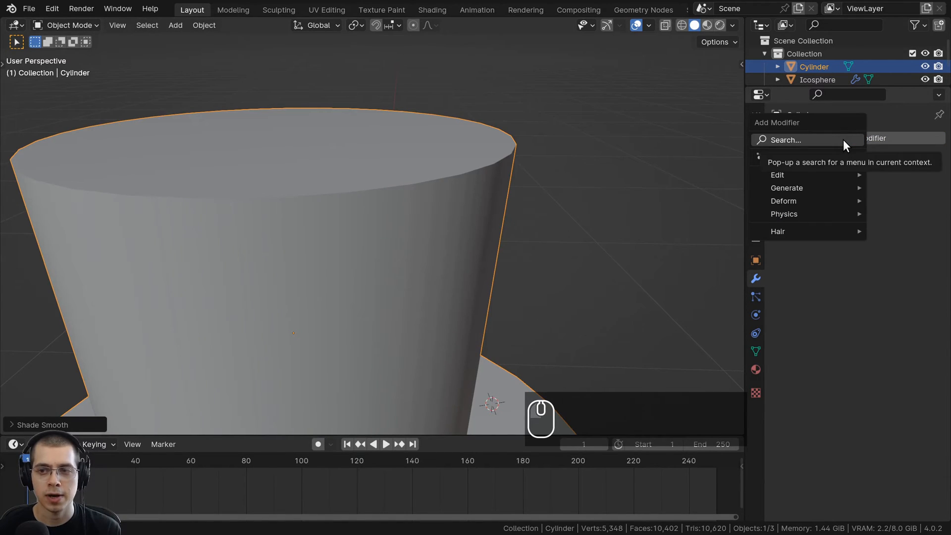
pyautogui.click(798, 139)
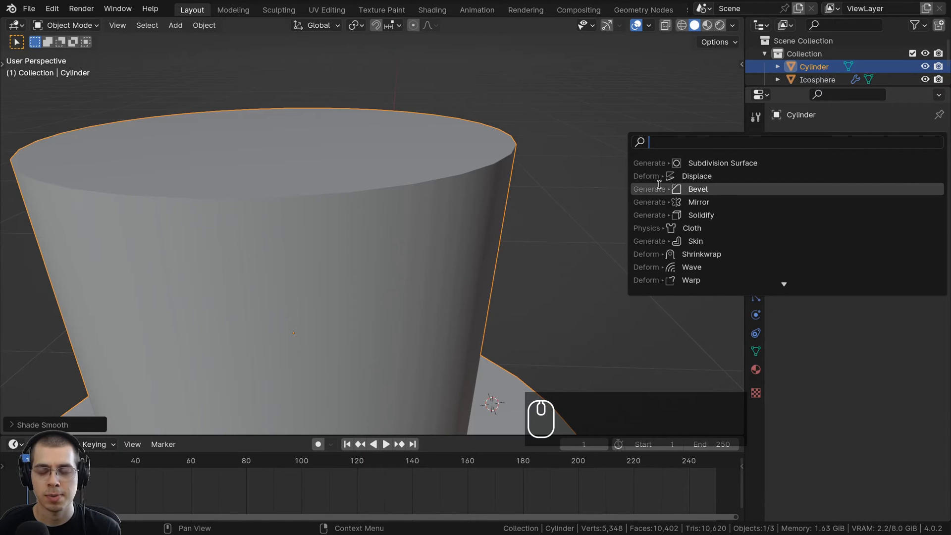
pyautogui.click(677, 189)
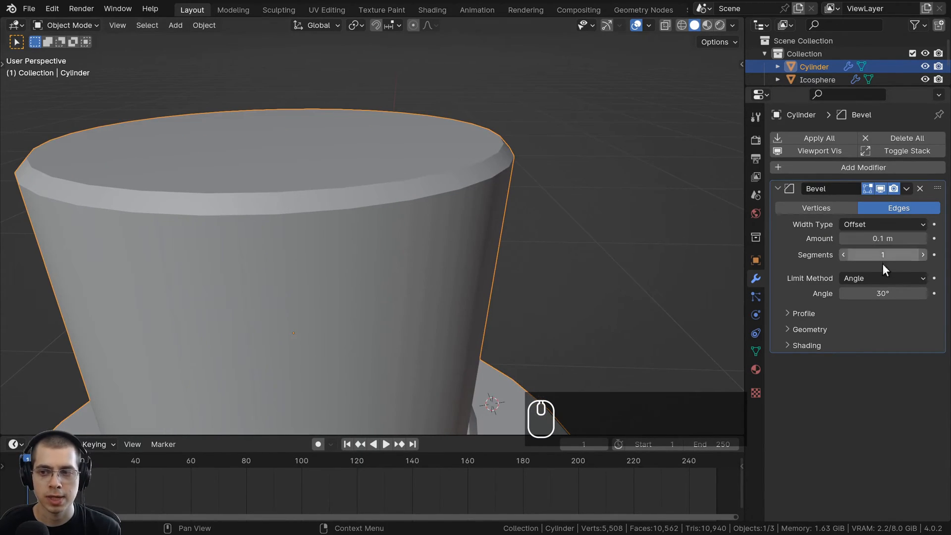
# Set the hat's bevel to 4 segments with an amount of 0.003 m
pyautogui.click(922, 255)
pyautogui.click(921, 255)
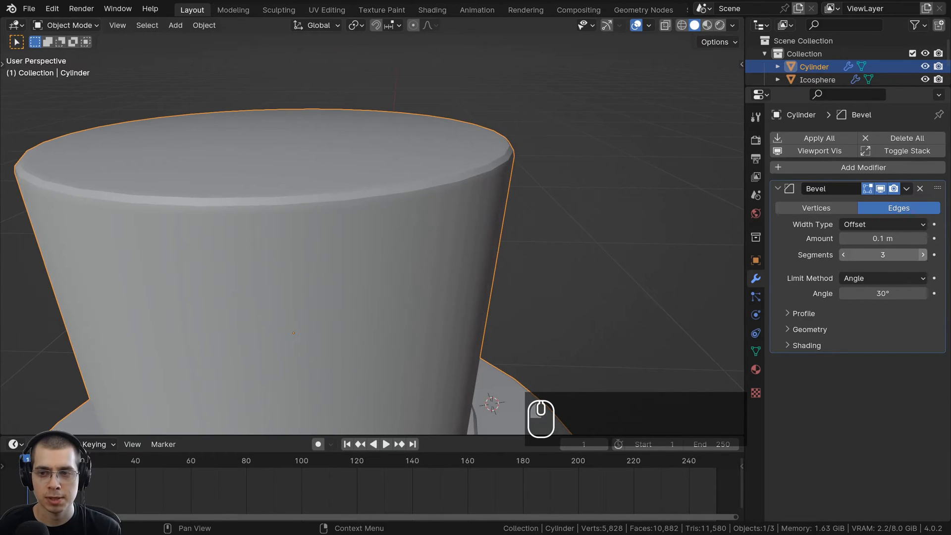
pyautogui.click(922, 255)
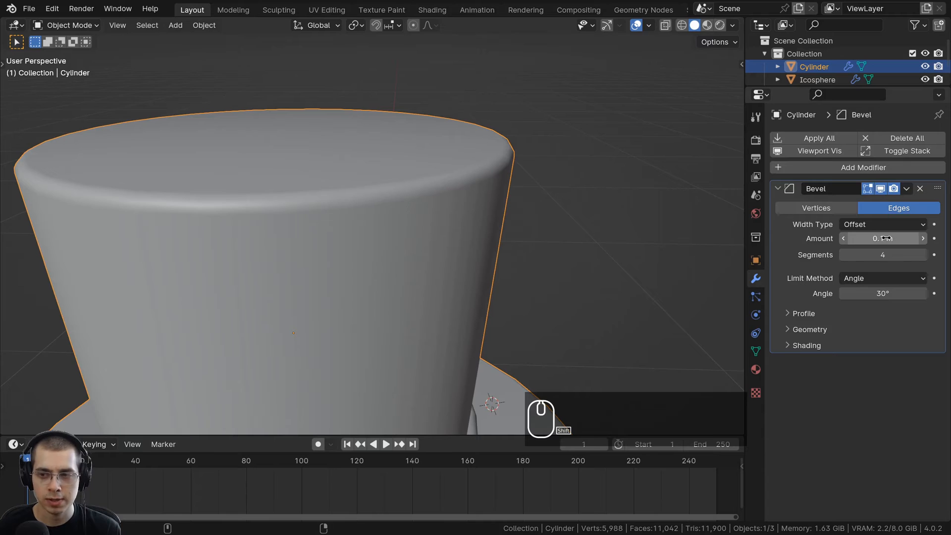
pyautogui.keyDown('shift'); pyautogui.moveTo(887, 238); pyautogui.dragTo(846, 239); pyautogui.keyUp('shift')
pyautogui.scroll(-5, 459, 299)
pyautogui.moveTo(459, 298); pyautogui.dragTo(426, 174, button='middle')
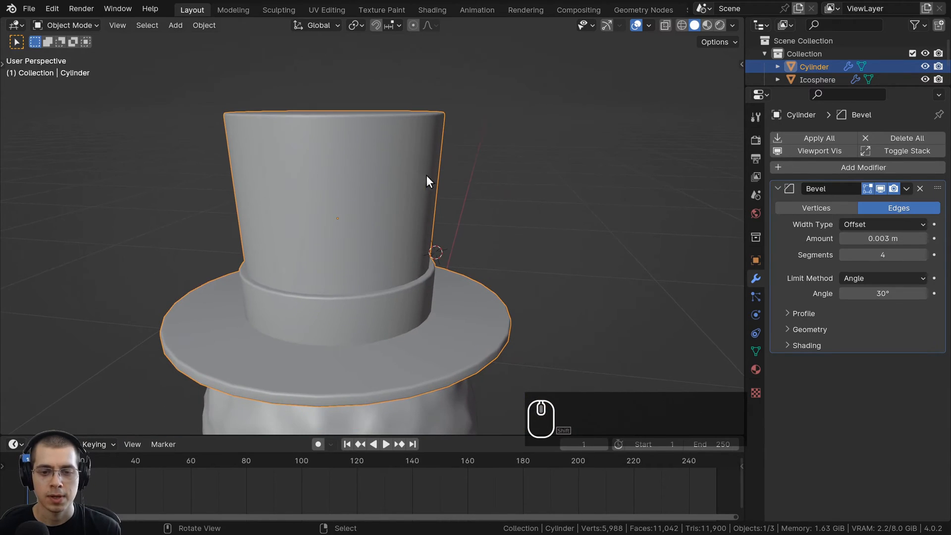
# Try Shade Smooth on the bevelled hat and reapply Shade Auto Smooth
pyautogui.scroll(3, 415, 145)
pyautogui.press('w')
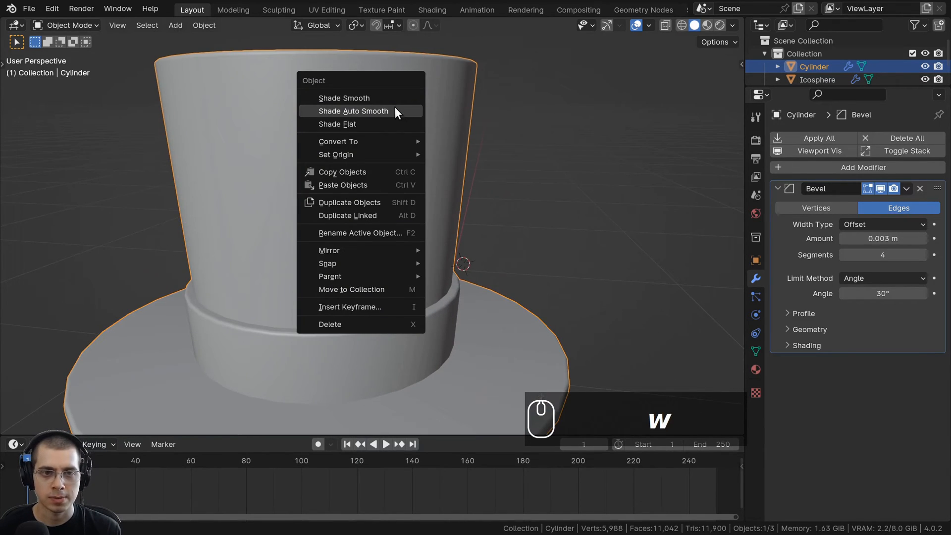
pyautogui.click(347, 97)
pyautogui.moveTo(303, 108); pyautogui.dragTo(333, 169, button='middle')
pyautogui.press('w')
pyautogui.click(325, 212)
pyautogui.scroll(-2, 377, 278)
# Deselect the hat and examine its bevelled edges and the whole snowman from several sides
pyautogui.hotkey('alt', 'a')
pyautogui.scroll(5, 422, 239)
pyautogui.keyDown('shift'); pyautogui.moveTo(412, 340); pyautogui.dragTo(404, 158, button='middle'); pyautogui.keyUp('shift')
pyautogui.scroll(3, 404, 159)
pyautogui.scroll(-8, 404, 158)
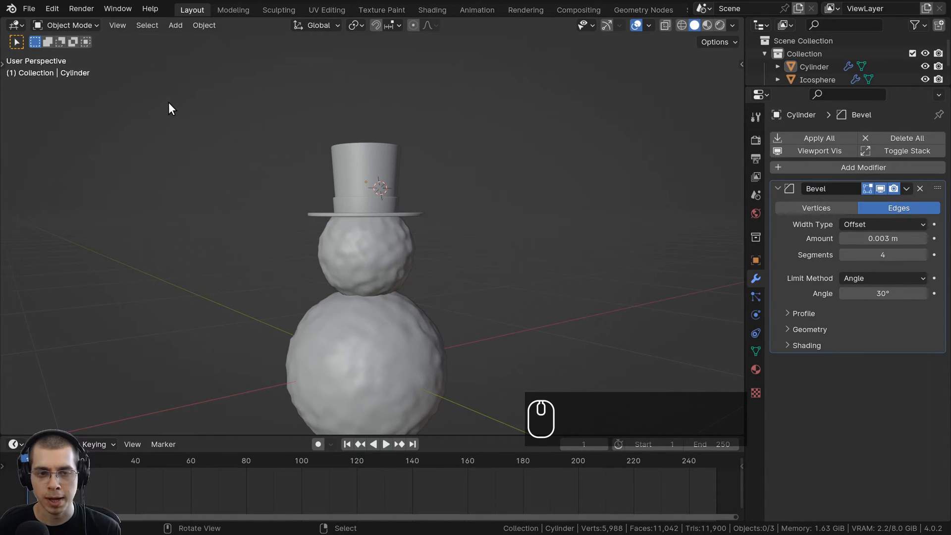
pyautogui.press('KP_3')
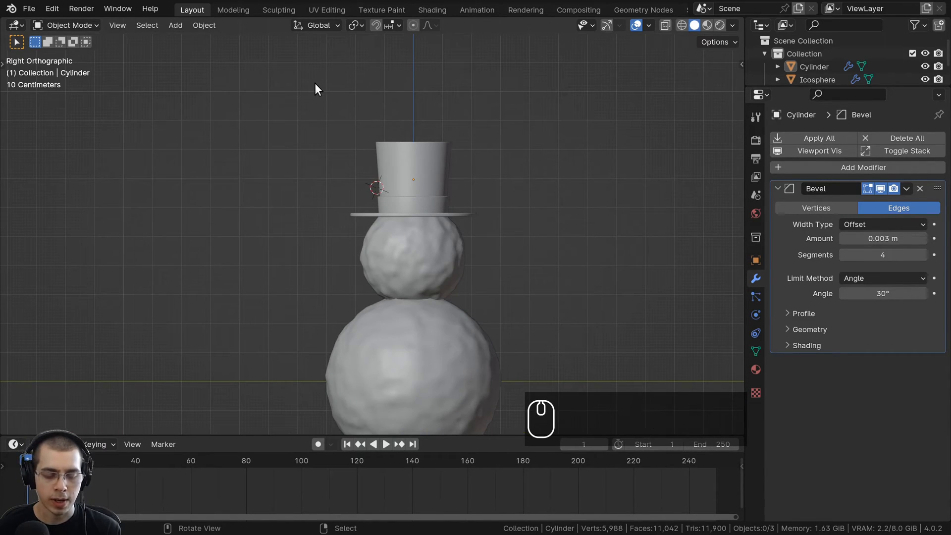
pyautogui.scroll(2, 393, 119)
pyautogui.moveTo(393, 119); pyautogui.dragTo(520, 204, button='middle')
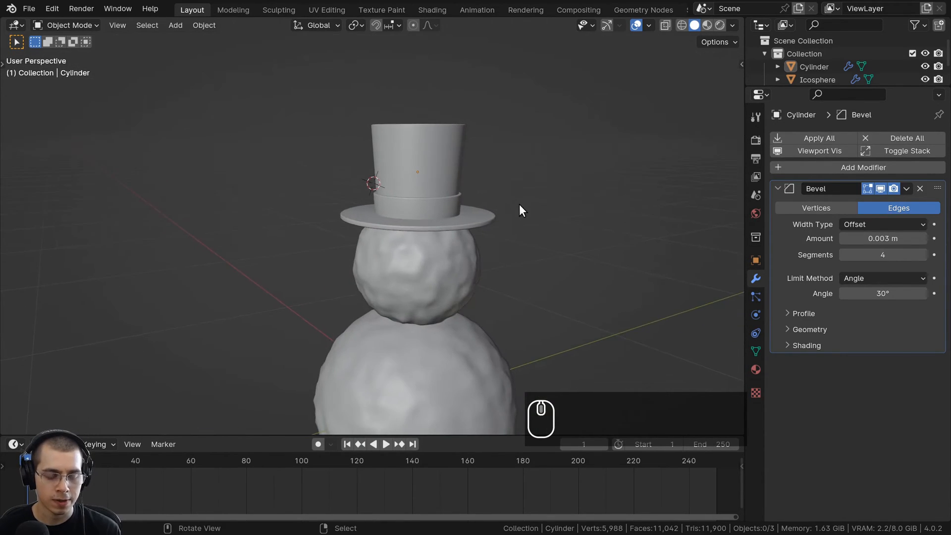
pyautogui.keyDown('alt'); pyautogui.moveTo(400, 216); pyautogui.dragTo(479, 75, button='middle'); pyautogui.keyUp('alt')
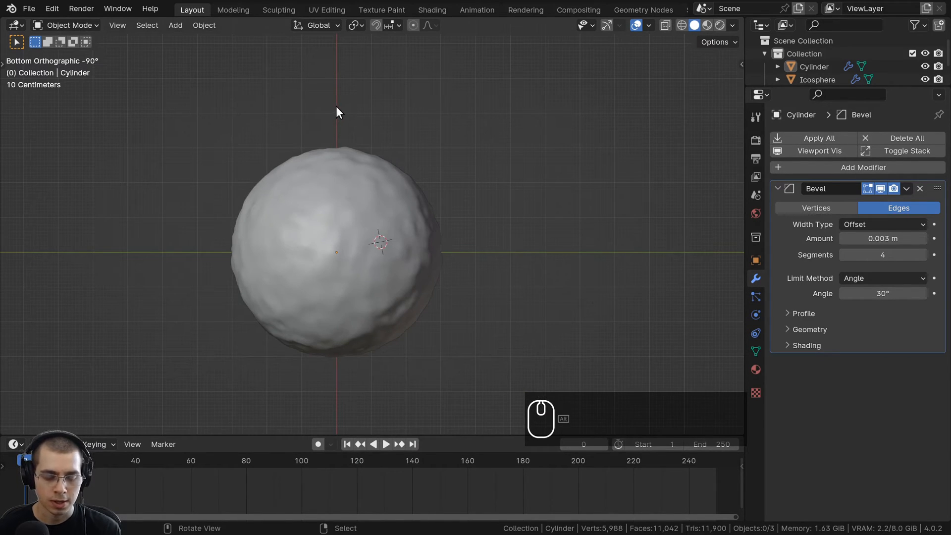
pyautogui.keyDown('alt'); pyautogui.moveTo(340, 90); pyautogui.dragTo(166, 270, button='middle'); pyautogui.keyUp('alt')
# Select the hat in the right orthographic view and scale it up uniformly to about 1.07
pyautogui.press('KP_3')
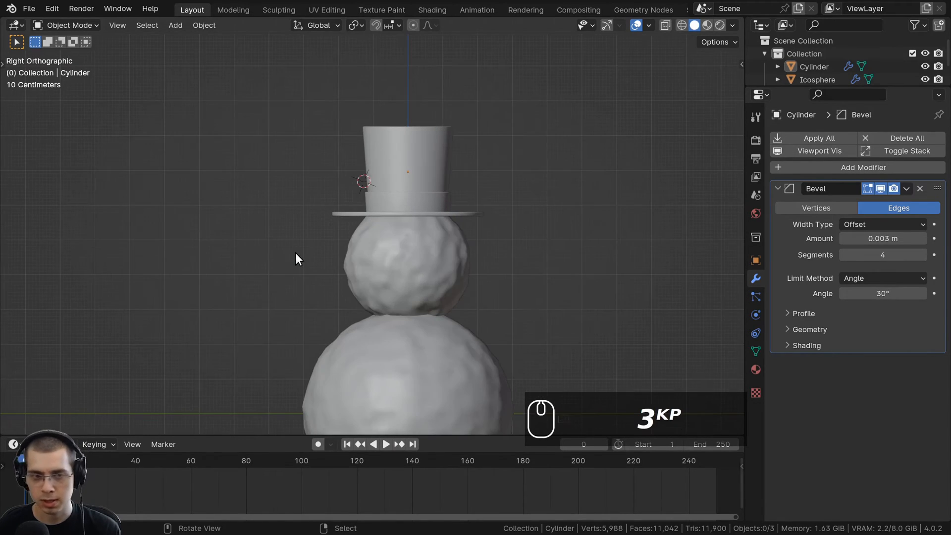
pyautogui.scroll(1, 464, 210)
pyautogui.click(445, 141)
pyautogui.scroll(2, 424, 159)
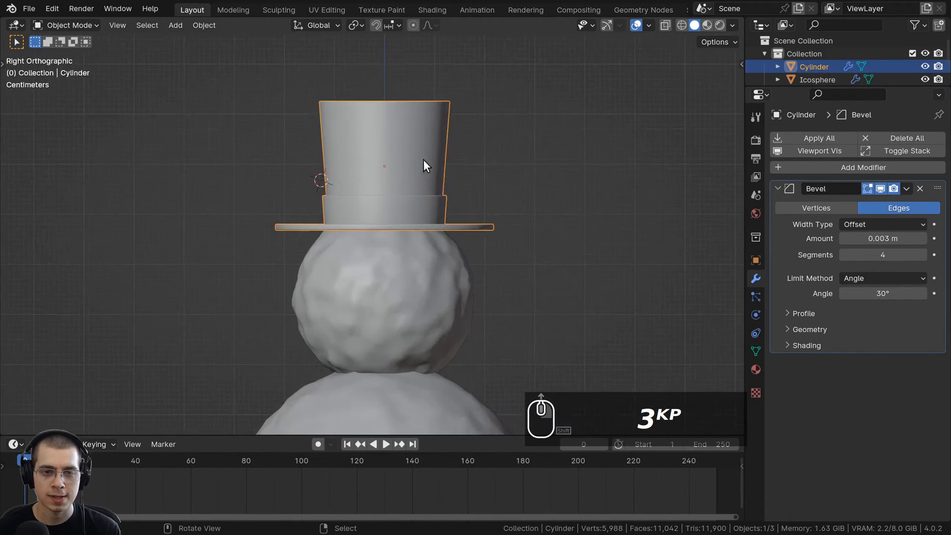
pyautogui.press('s')
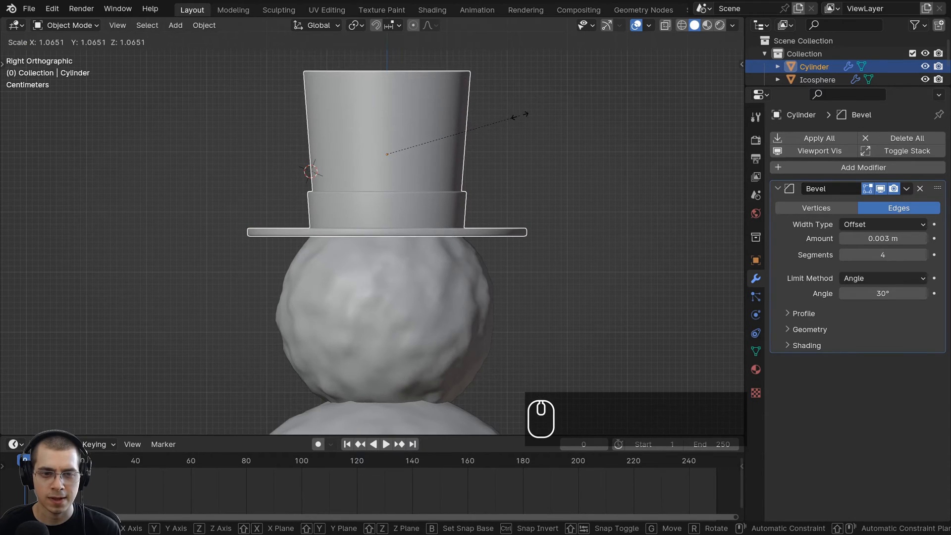
pyautogui.click(520, 117)
# Tilt the hat backward in the side view and move it toward the back of the snowman's head
pyautogui.press('r')
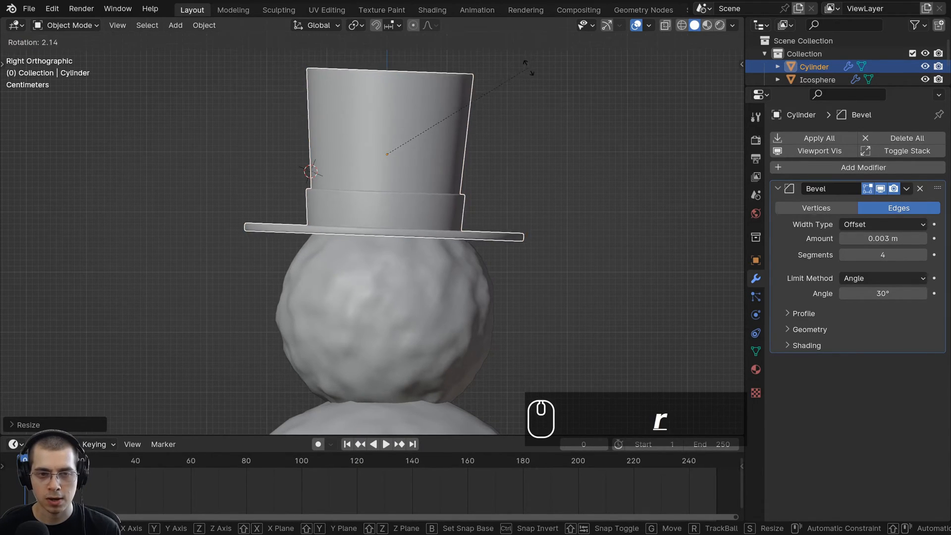
pyautogui.click(559, 88)
pyautogui.press('g')
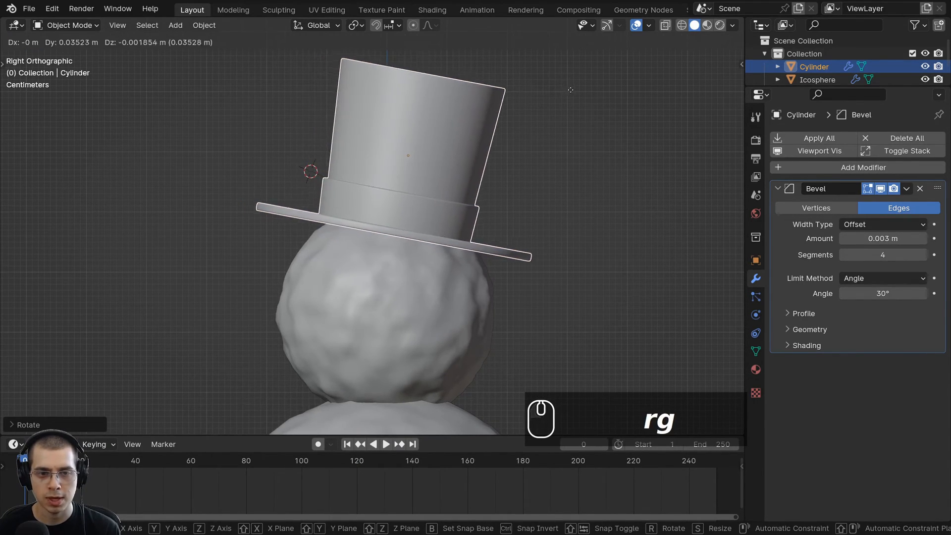
pyautogui.click(571, 91)
pyautogui.press('g')
pyautogui.click(566, 93)
pyautogui.press('g')
pyautogui.click(565, 93)
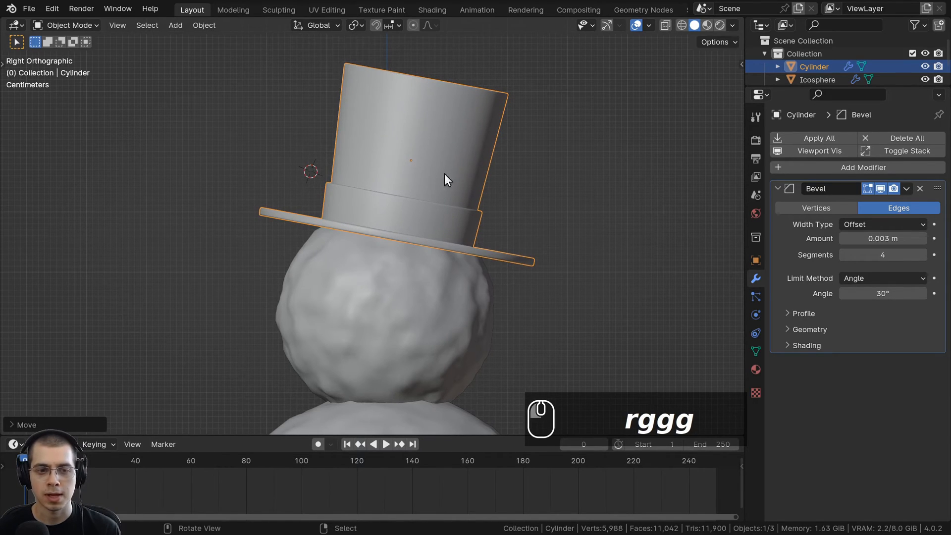
# Fine-tune the hat's backward tilt and nudge its position so the brim rests on the head
pyautogui.press('r')
pyautogui.press('g')
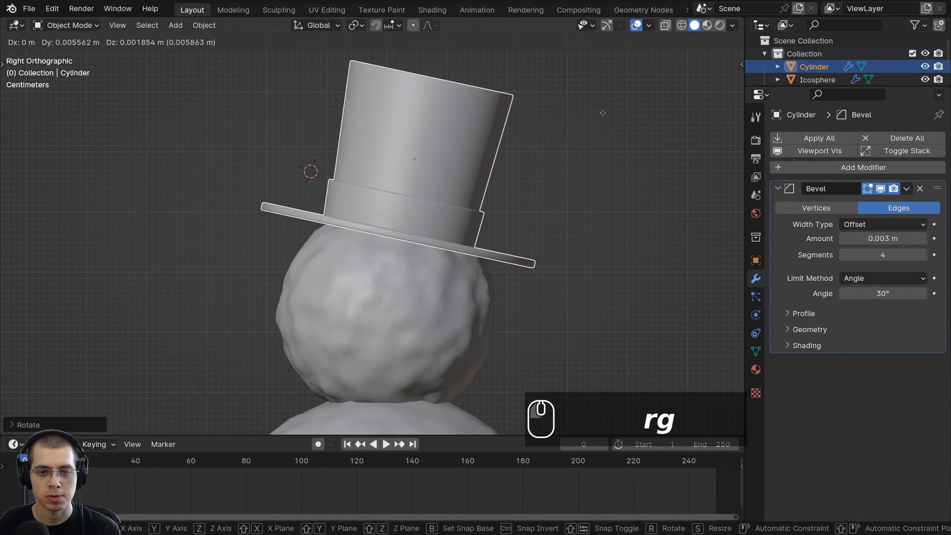
pyautogui.press('r')
pyautogui.press('g')
pyautogui.click(599, 105)
pyautogui.click(595, 103)
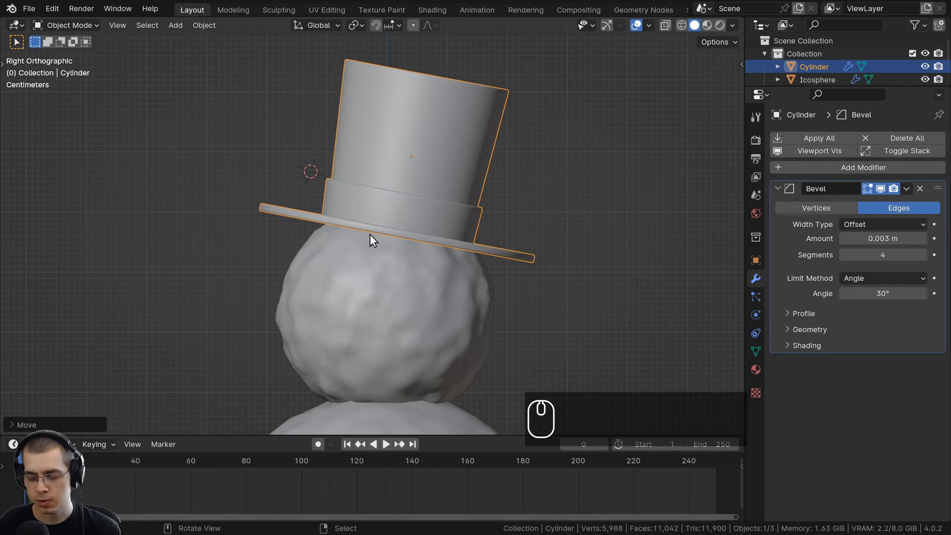
# Lean the hat sideways in the front view, shift it toward its lower brim side over the head, and deselect it
pyautogui.press('KP_1')
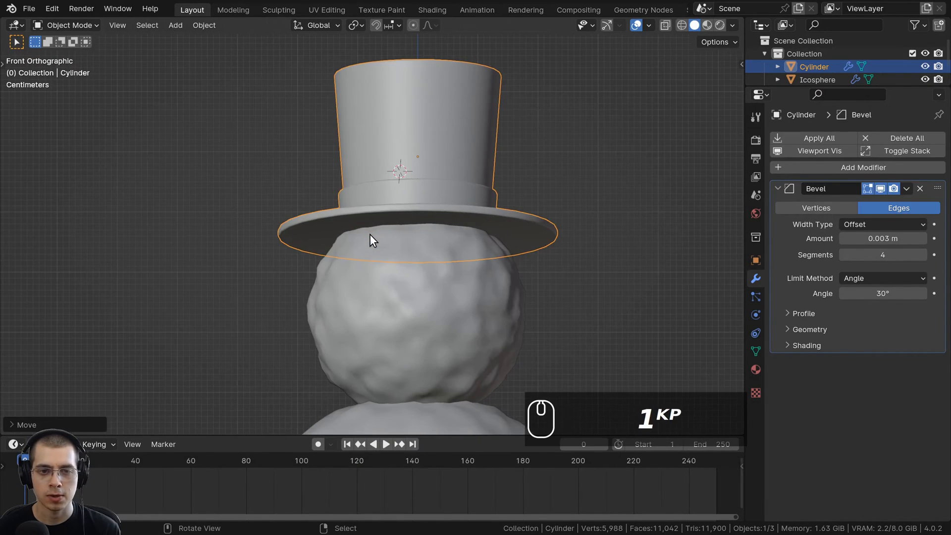
pyautogui.press('r')
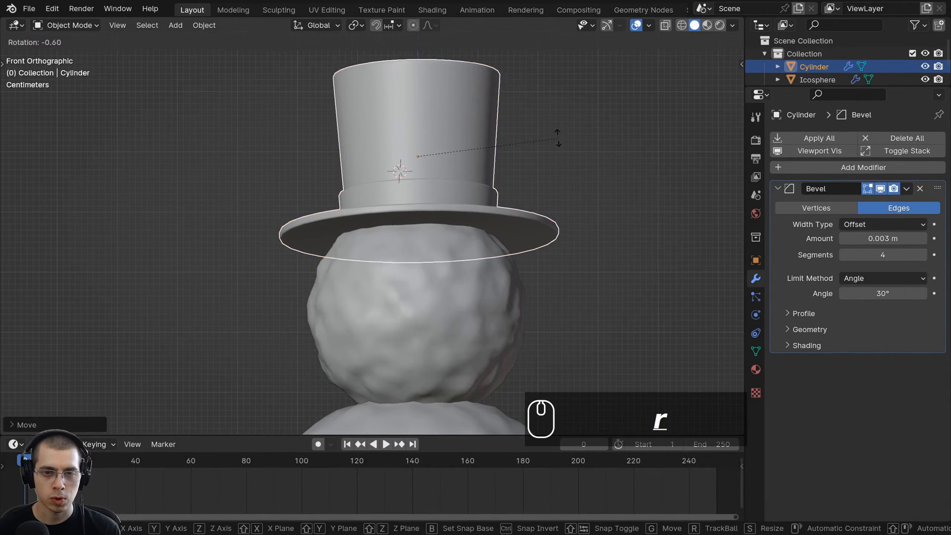
pyautogui.click(554, 123)
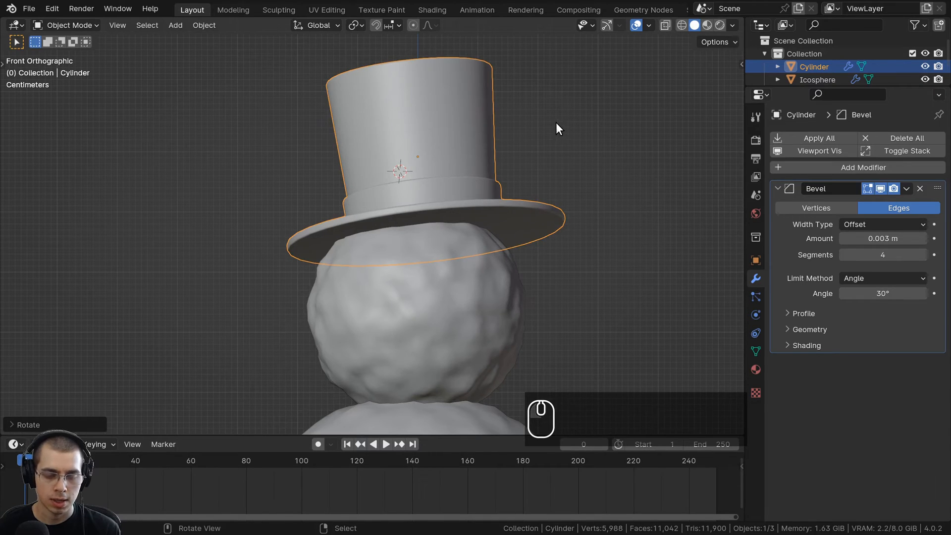
pyautogui.press('g')
pyautogui.click(544, 125)
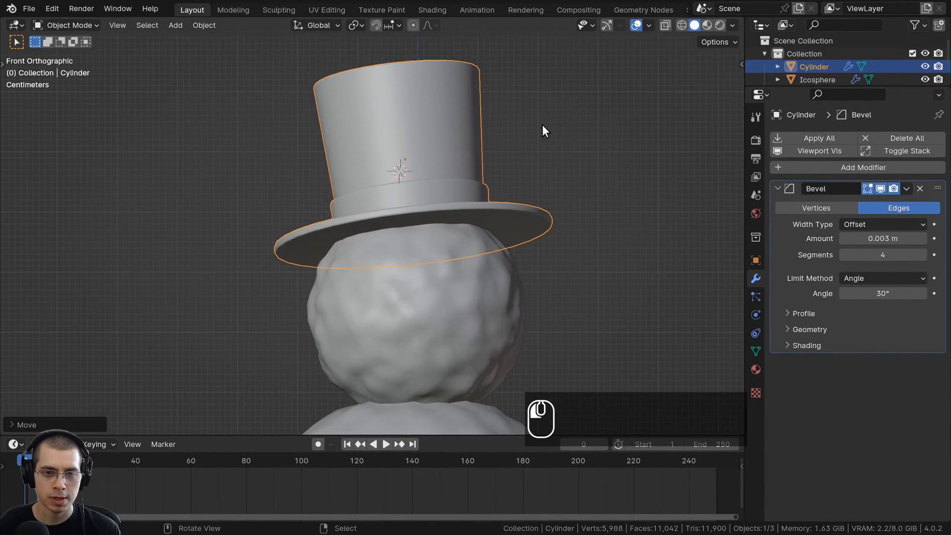
pyautogui.hotkey('alt', 'a')
# Save the snowman file and slightly reduce the timeline's height to enlarge the 3D view
pyautogui.moveTo(542, 126); pyautogui.dragTo(442, 175, button='middle')
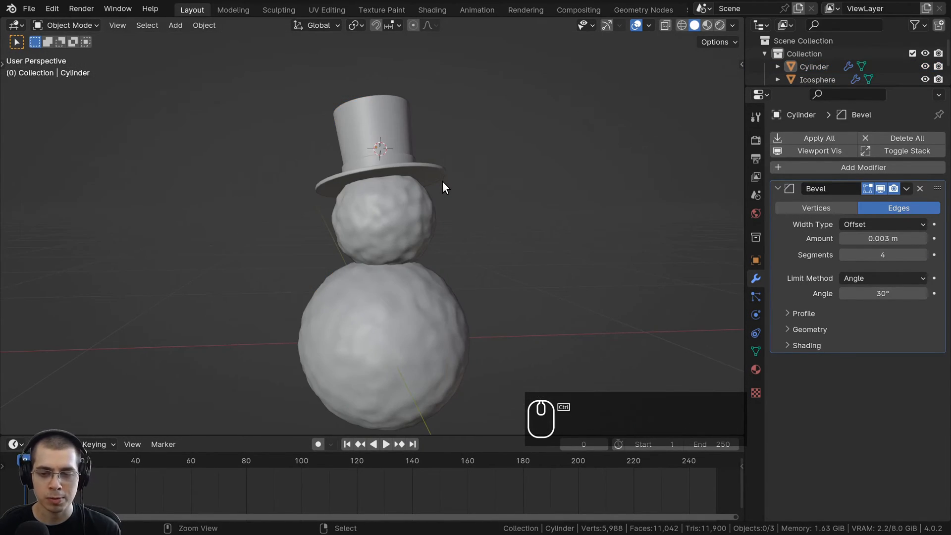
pyautogui.hotkey('ctrl', 's')
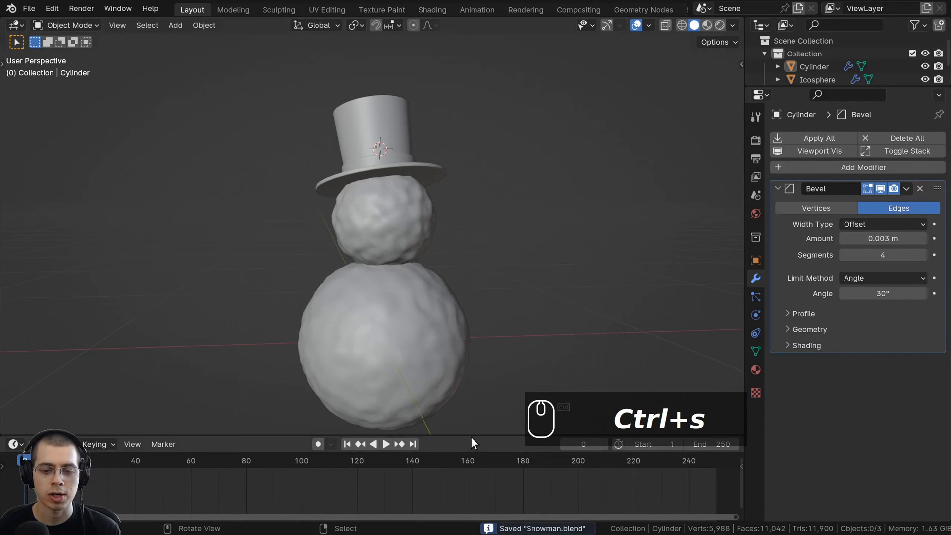
pyautogui.moveTo(472, 438); pyautogui.dragTo(474, 436)
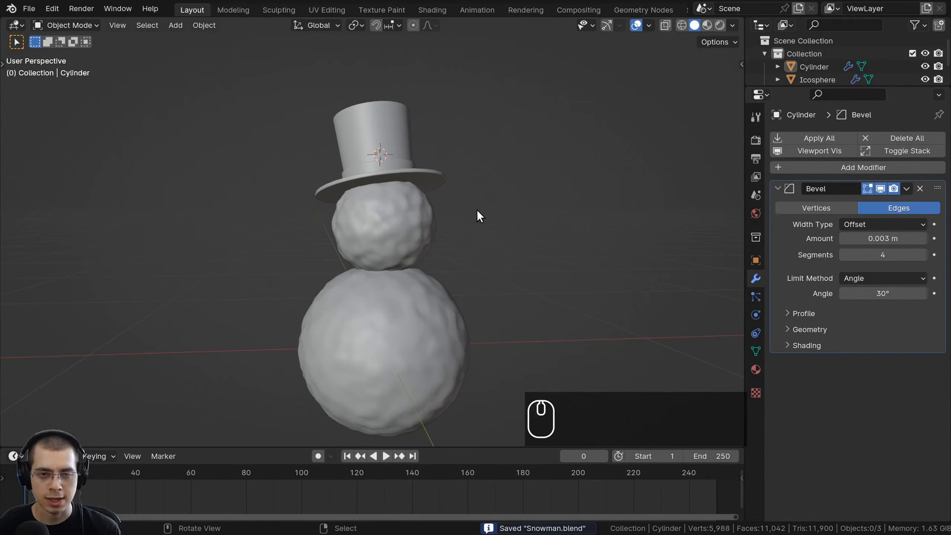
pyautogui.keyDown('shift'); pyautogui.moveTo(471, 204); pyautogui.dragTo(456, 269, button='middle'); pyautogui.keyUp('shift')
pyautogui.hotkey('ctrl', 's')
# Examine the whole snowman with its tilted hat from slightly different angles and distances
pyautogui.scroll(2, 352, 273)
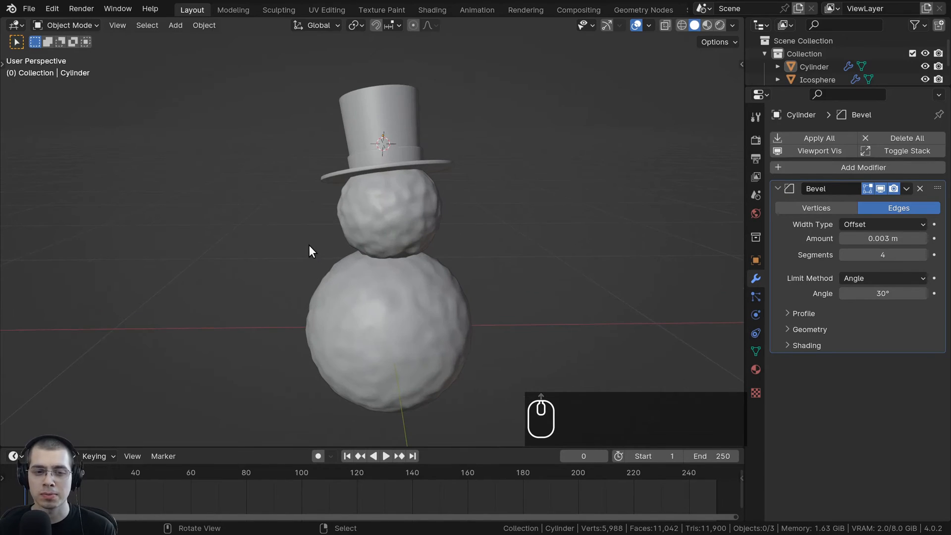
pyautogui.keyDown('shift'); pyautogui.moveTo(351, 240); pyautogui.dragTo(358, 228, button='middle'); pyautogui.keyUp('shift')
pyautogui.scroll(-1, 358, 228)
pyautogui.moveTo(317, 280); pyautogui.dragTo(332, 263, button='middle')
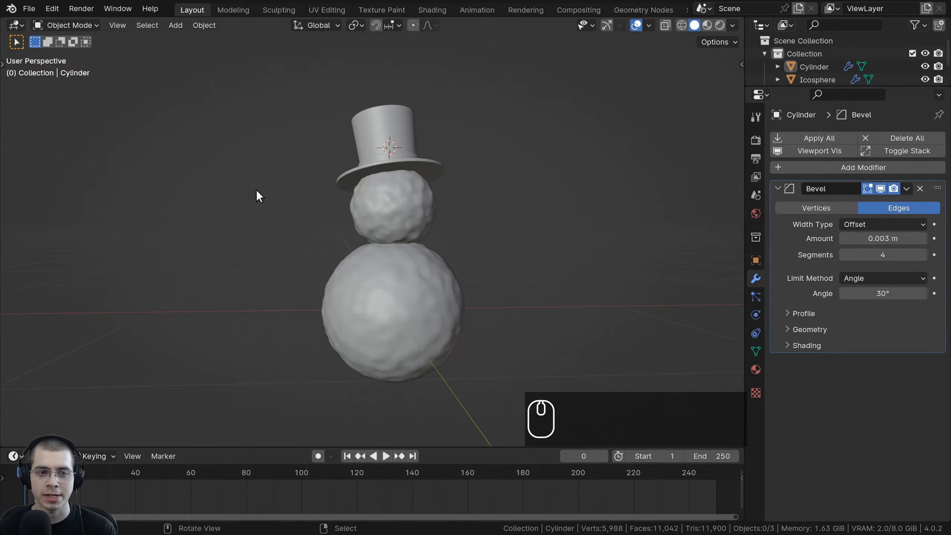
pyautogui.keyDown('shift'); pyautogui.moveTo(320, 231); pyautogui.dragTo(312, 235, button='middle'); pyautogui.keyUp('shift')
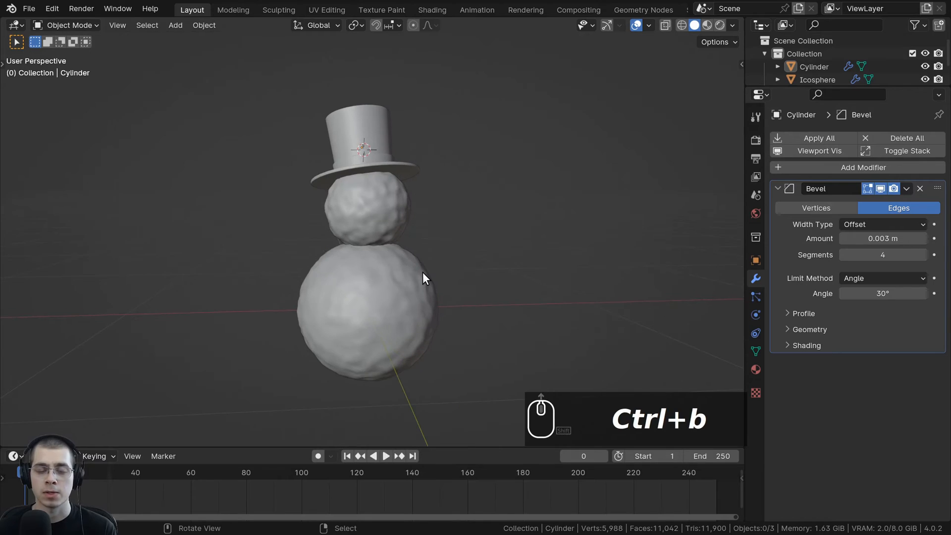
pyautogui.scroll(3, 420, 266)
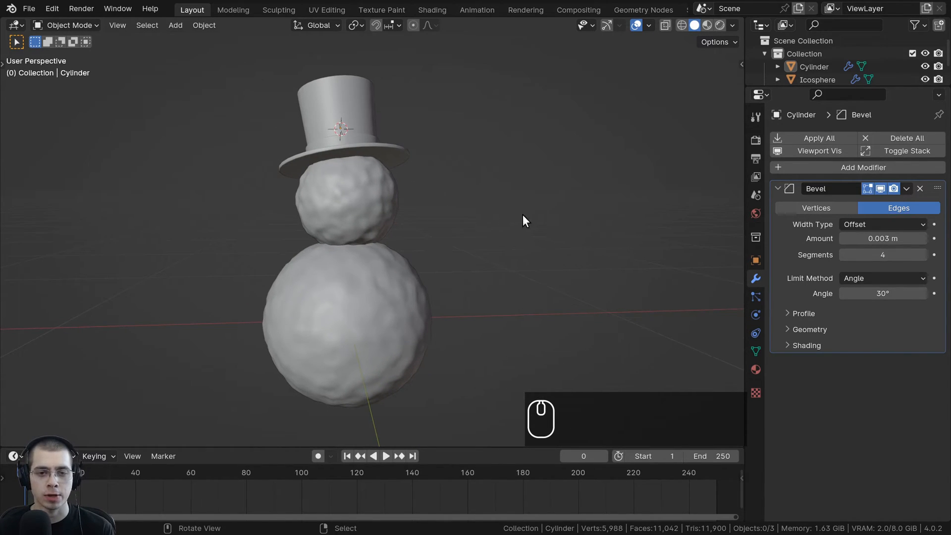
pyautogui.keyDown('shift'); pyautogui.moveTo(438, 234); pyautogui.dragTo(427, 194, button='middle'); pyautogui.keyUp('shift')
pyautogui.scroll(1, 425, 237)
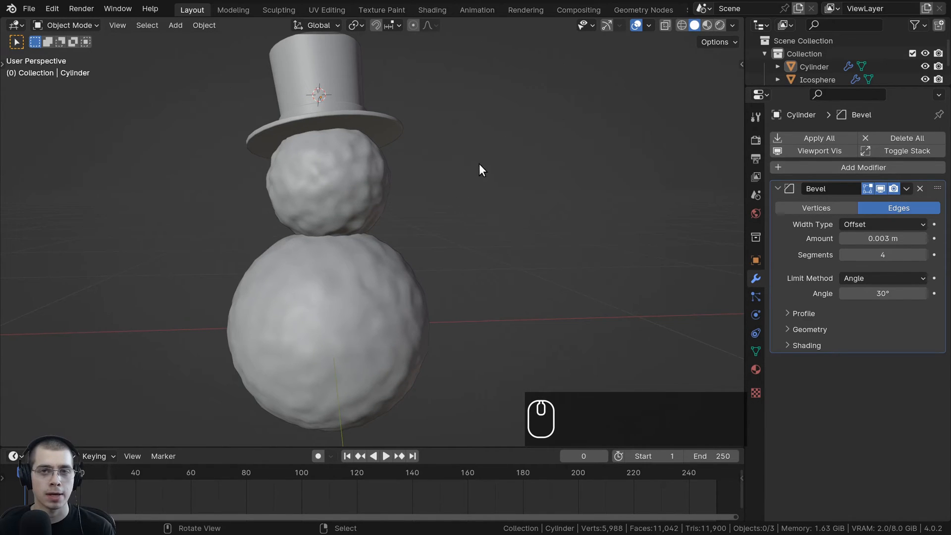
# Add a plane mesh at the 3D cursor near the snowman's hat
pyautogui.moveTo(479, 165); pyautogui.dragTo(418, 239, button='middle')
pyautogui.hotkey('shift', 'a')
pyautogui.moveTo(396, 101)
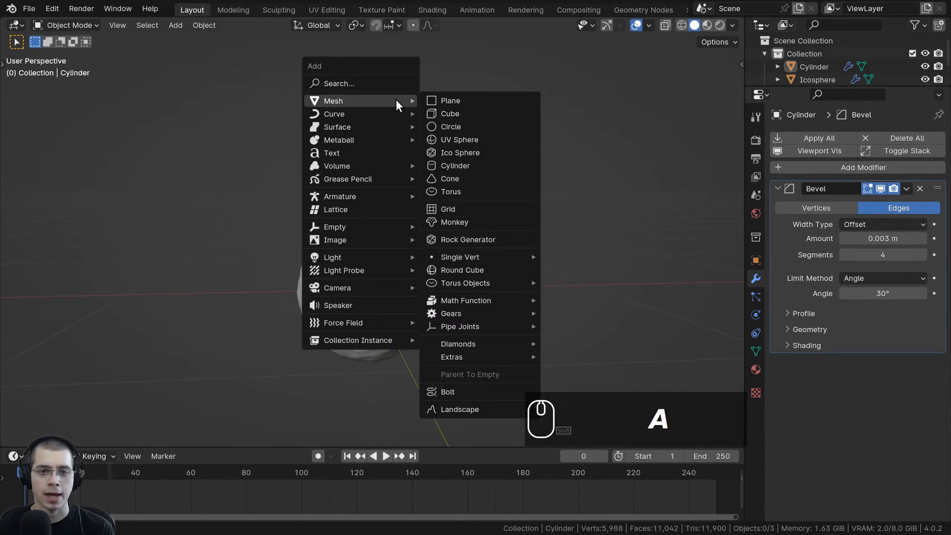
pyautogui.click(483, 100)
pyautogui.scroll(-3, 478, 148)
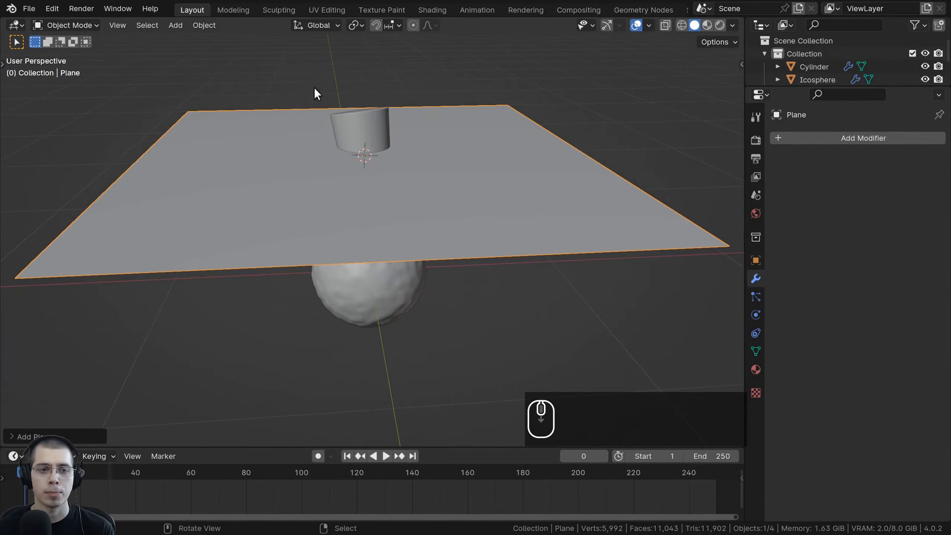
pyautogui.keyDown('shift'); pyautogui.moveTo(479, 195); pyautogui.dragTo(543, 179, button='middle'); pyautogui.keyUp('shift')
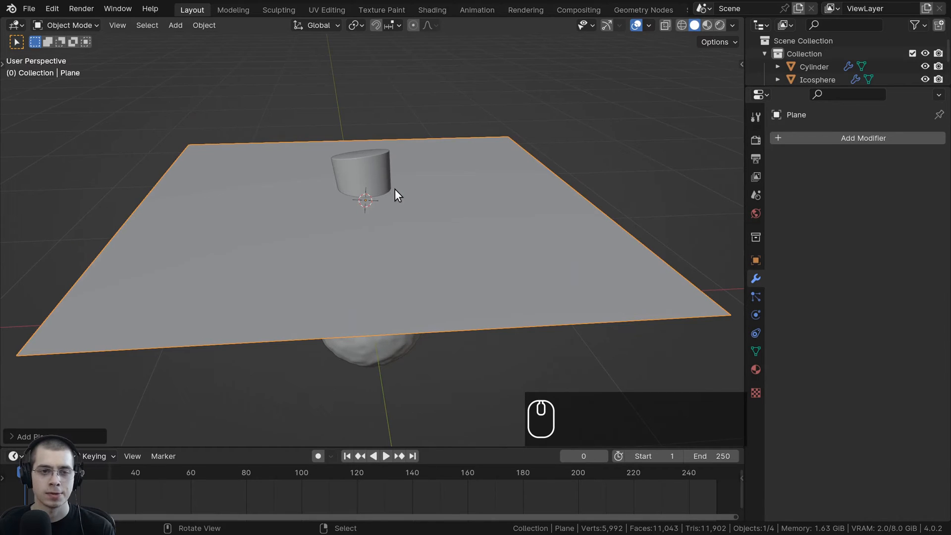
# Enter edit mode on the plane and merge all its vertices at center into a single vertex
pyautogui.press('Tab')
pyautogui.scroll(-2, 395, 192)
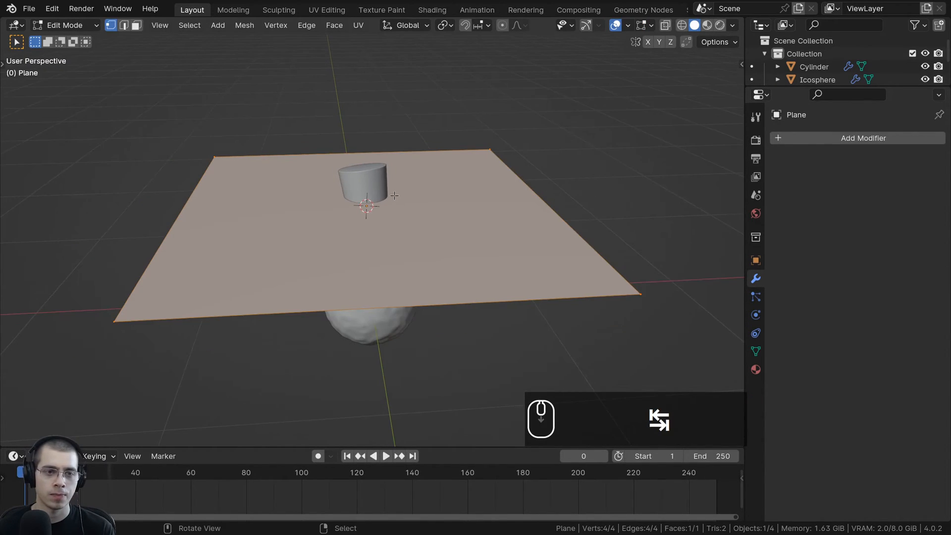
pyautogui.press('a')
pyautogui.press('a')
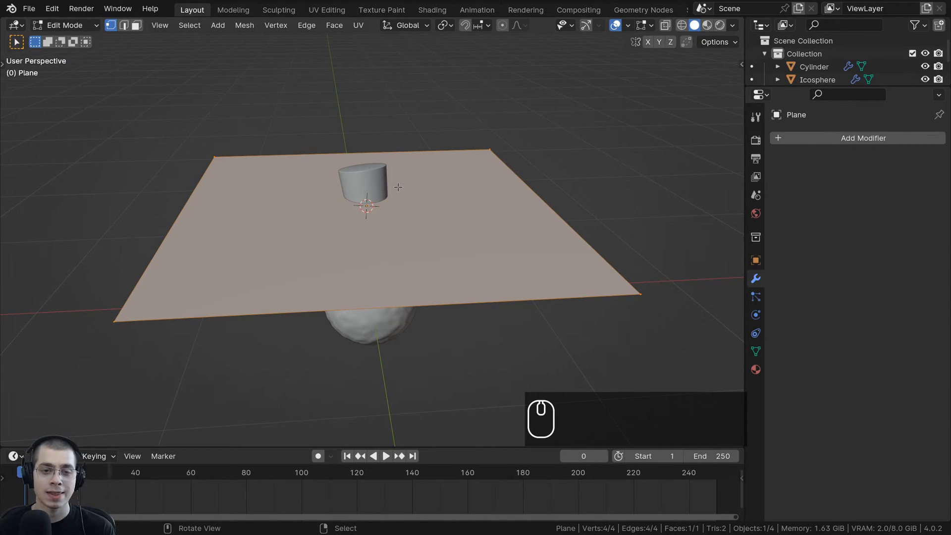
pyautogui.press('m')
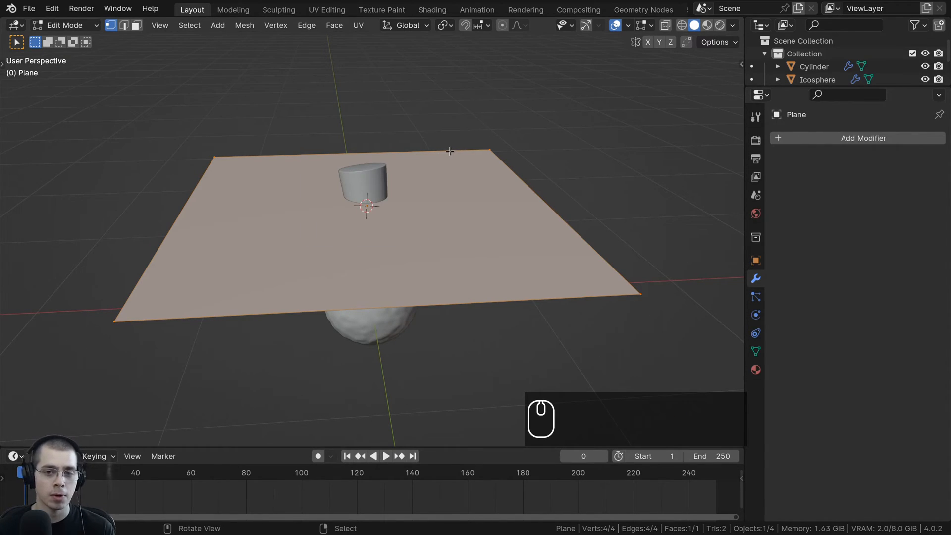
pyautogui.press('m')
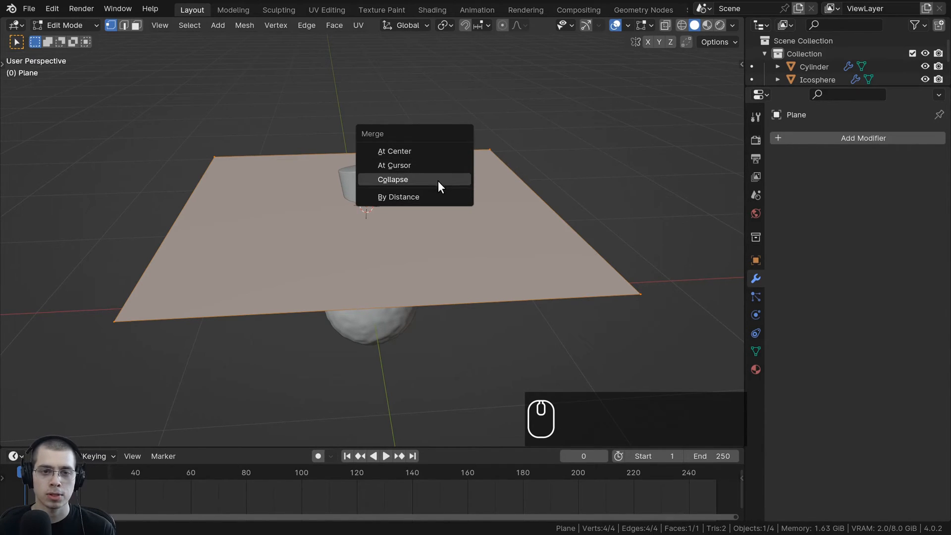
pyautogui.click(440, 152)
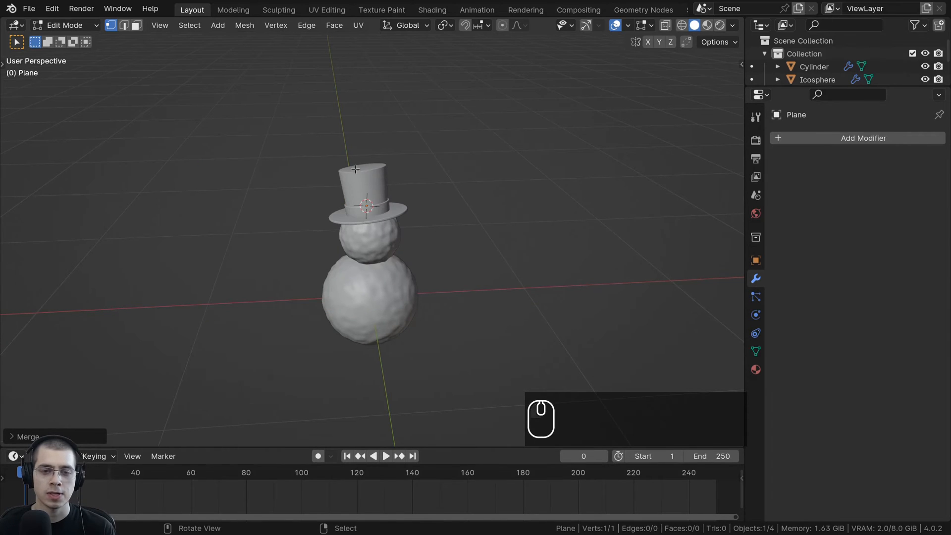
# Extrude the single vertex sideways from the hat's centre to form the first arm segment, and adjust the position of its end
pyautogui.scroll(5, 356, 220)
pyautogui.scroll(4, 355, 220)
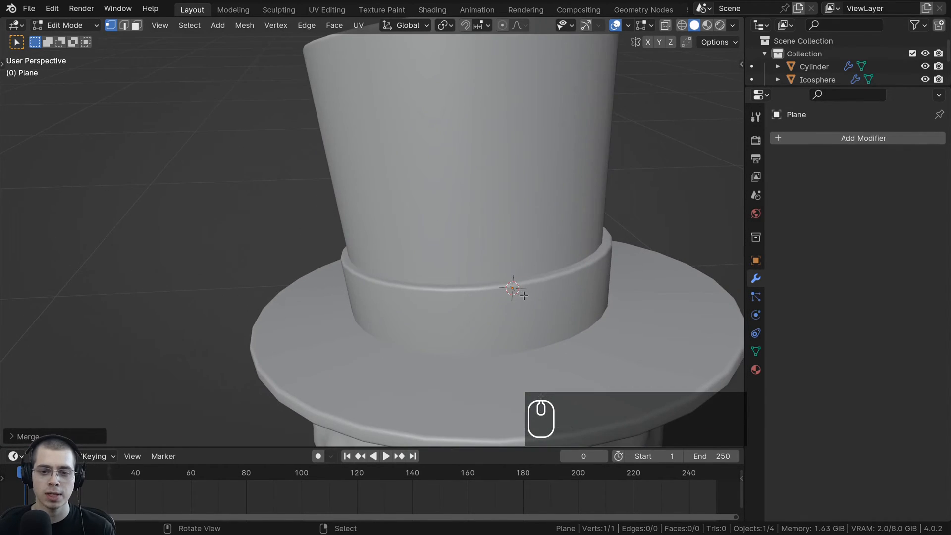
pyautogui.scroll(-6, 517, 286)
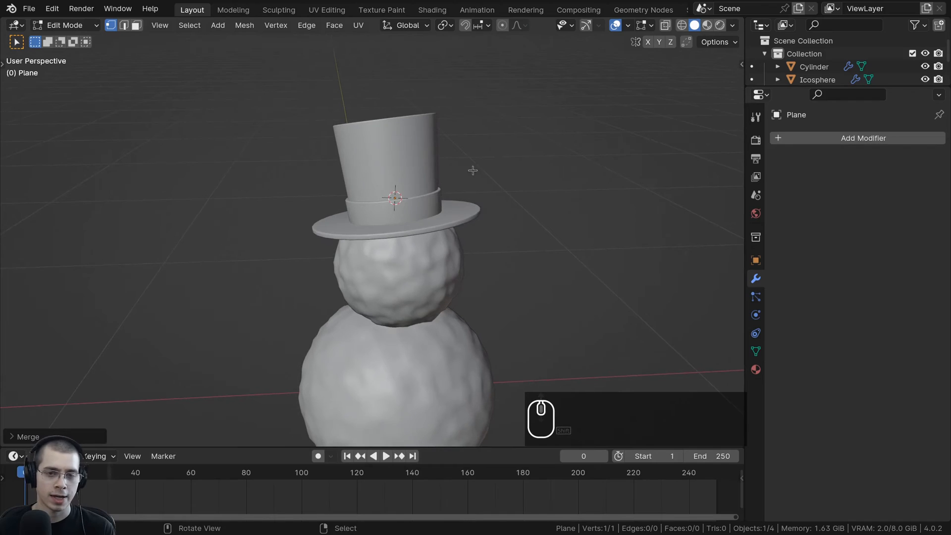
pyautogui.press('e')
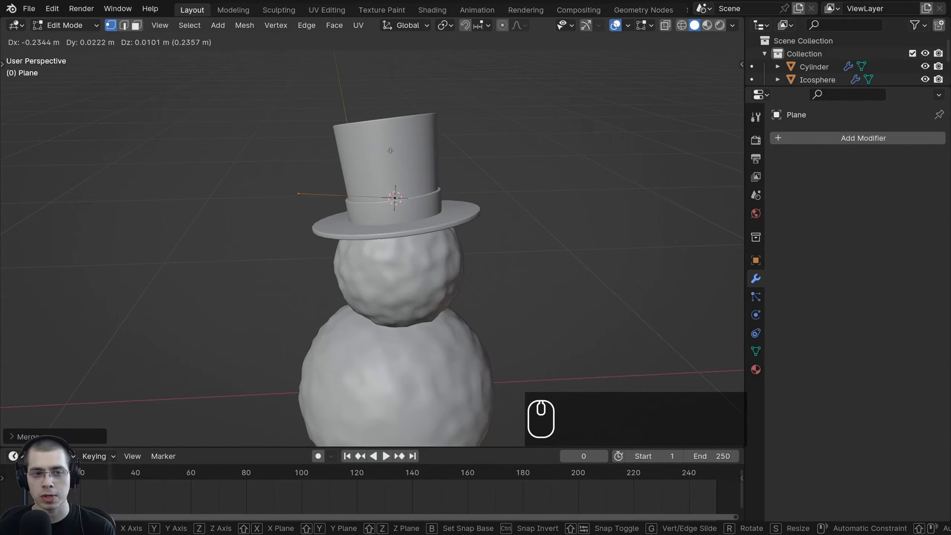
pyautogui.click(386, 151)
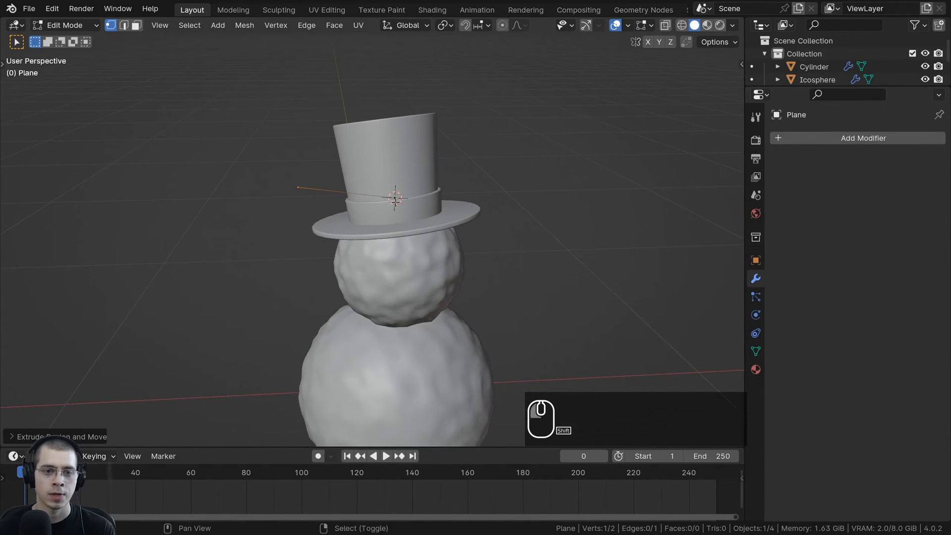
pyautogui.keyDown('shift'); pyautogui.moveTo(386, 151); pyautogui.dragTo(434, 169, button='middle'); pyautogui.keyUp('shift')
pyautogui.moveTo(434, 170)
pyautogui.mouseDown(button='middle')
pyautogui.moveTo(446, 136)
pyautogui.moveTo(439, 173)
pyautogui.mouseUp(button='middle')
pyautogui.press('g')
pyautogui.click(446, 137)
# Extrude a forearm segment up and outward from the elbow, and a short upright finger from its end
pyautogui.press('e')
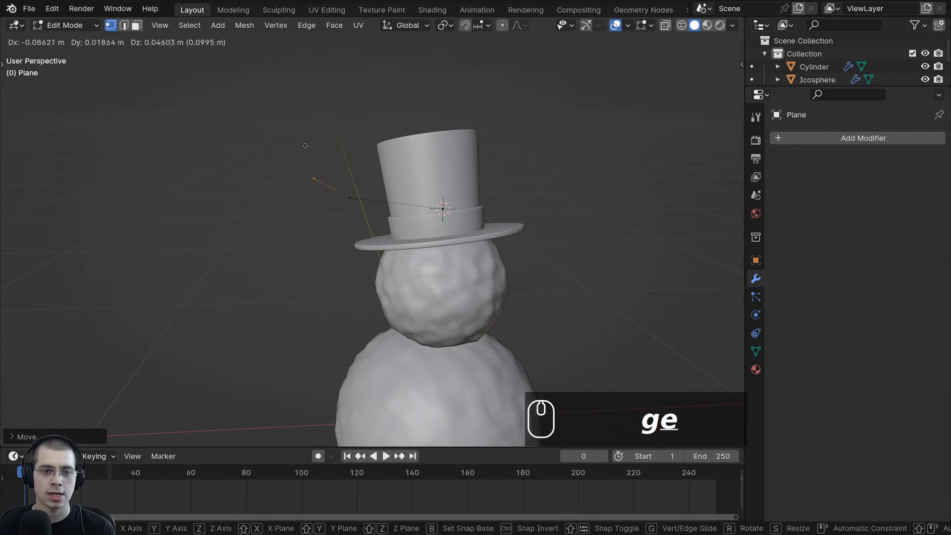
pyautogui.click(279, 127)
pyautogui.press('e')
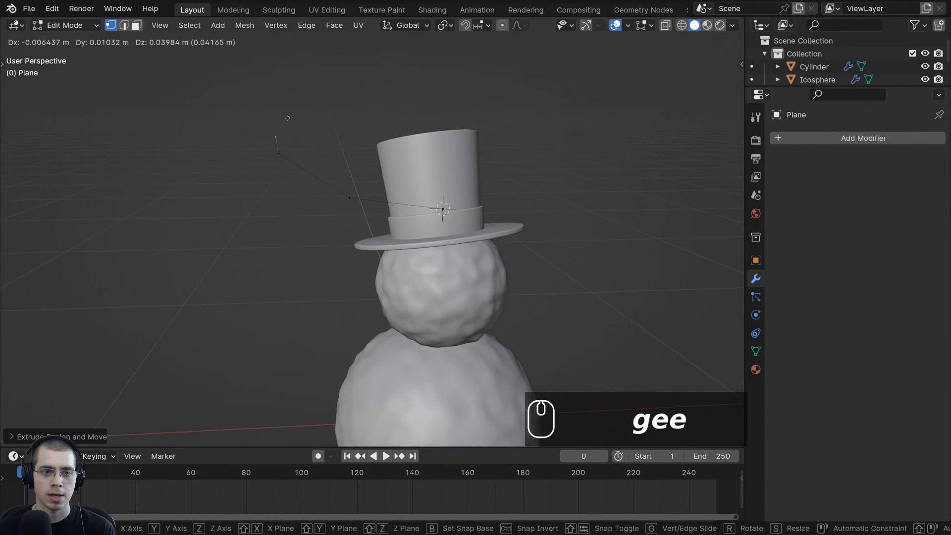
pyautogui.click(288, 117)
# Extrude two more short fingers from the hand joint, one angled slightly downward and one pointing outward
pyautogui.keyDown('shift'); pyautogui.moveTo(281, 150); pyautogui.dragTo(362, 164, button='middle'); pyautogui.keyUp('shift')
pyautogui.press('e')
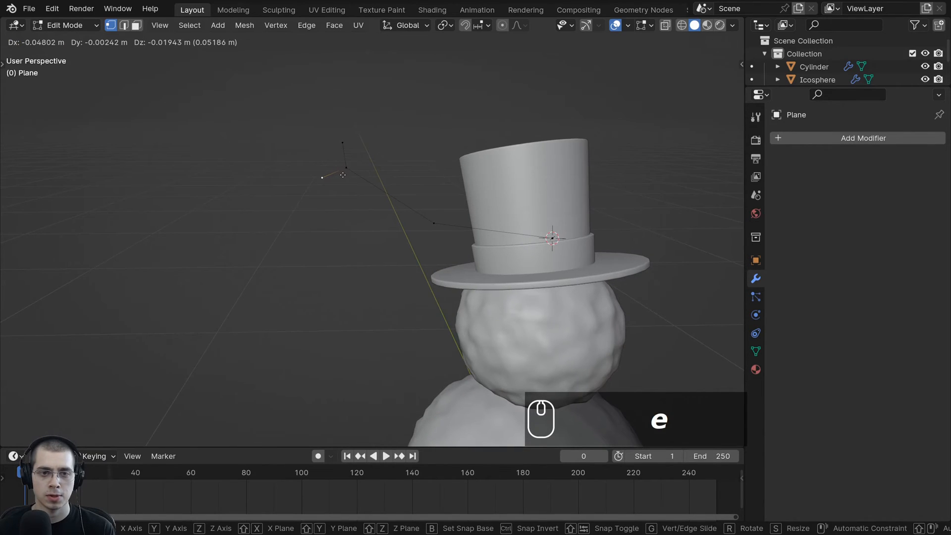
pyautogui.click(344, 169)
pyautogui.press('e')
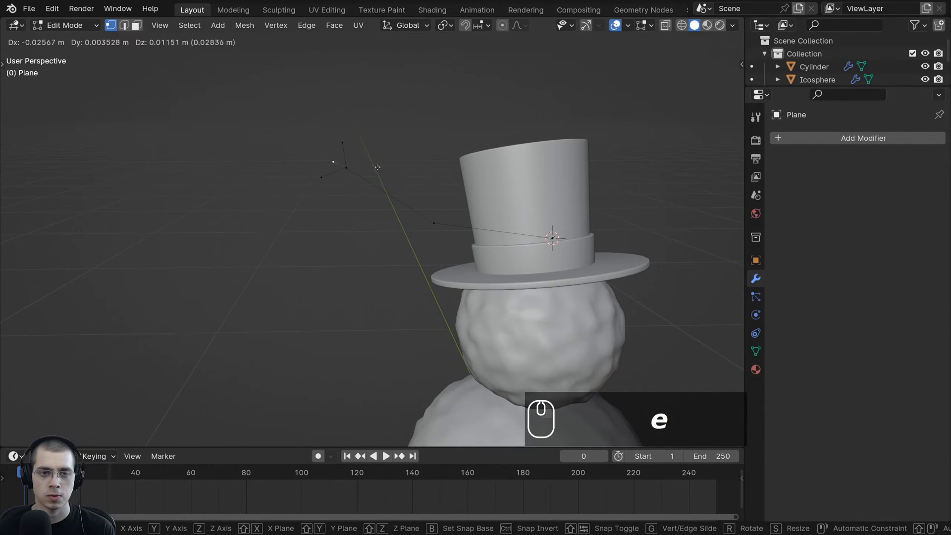
pyautogui.click(365, 158)
pyautogui.scroll(-1, 439, 248)
# Return to Object Mode, resize the arm outline and move it down beside the lower snowball
pyautogui.press('Tab')
pyautogui.keyDown('shift'); pyautogui.moveTo(440, 214); pyautogui.dragTo(413, 129, button='middle'); pyautogui.keyUp('shift')
pyautogui.press('g')
pyautogui.press('s')
pyautogui.press('g')
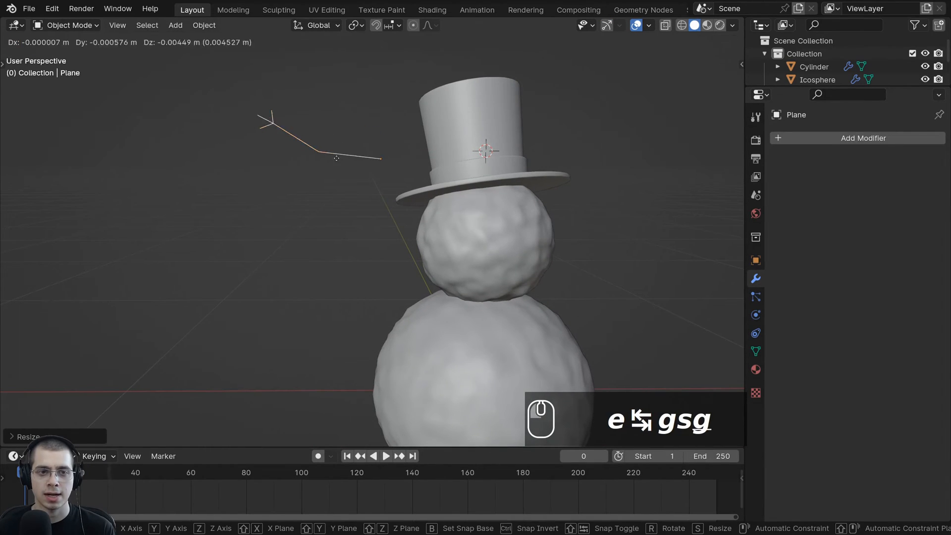
pyautogui.click(347, 333)
# Apply the arm's transform, then reposition and resize it next to the upper side of the lower snowball
pyautogui.scroll(-1, 456, 344)
pyautogui.moveTo(457, 343); pyautogui.dragTo(497, 210, button='middle')
pyautogui.hotkey('ctrl', 'a')
pyautogui.click(445, 177)
pyautogui.press('g')
pyautogui.click(404, 213)
pyautogui.press('g')
pyautogui.click(431, 298)
pyautogui.press('s')
pyautogui.click(523, 218)
pyautogui.scroll(1, 498, 210)
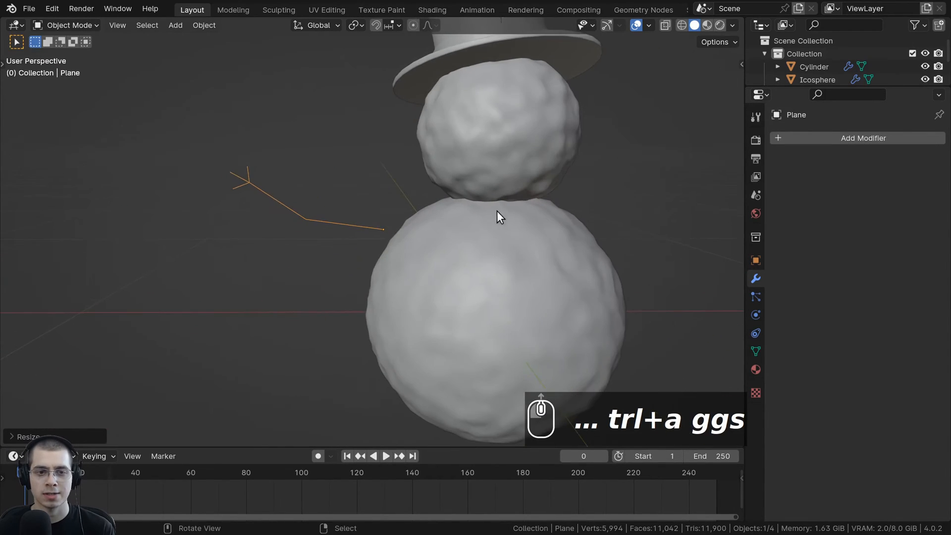
# Rotate, scale and move the arm so its inner end sinks into the upper side of the lower snowball
pyautogui.press('r')
pyautogui.click(512, 239)
pyautogui.press('g')
pyautogui.click(524, 237)
pyautogui.scroll(-3, 518, 224)
pyautogui.press('s')
pyautogui.click(545, 222)
pyautogui.press('g')
pyautogui.click(555, 218)
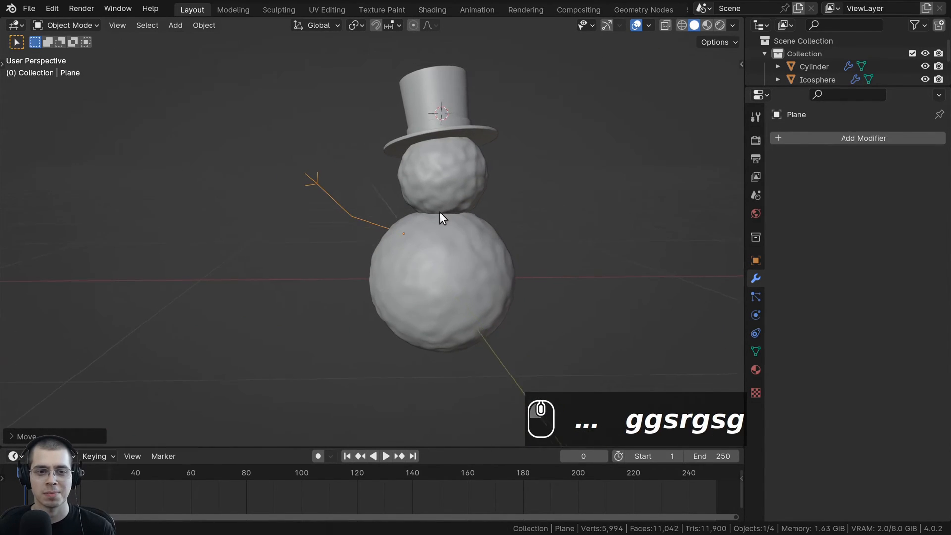
pyautogui.press('g')
pyautogui.click(407, 204)
# Lower the arm's elbow vertex slightly in Edit Mode and return to Object Mode
pyautogui.press('Tab')
pyautogui.press('g')
pyautogui.click(353, 212)
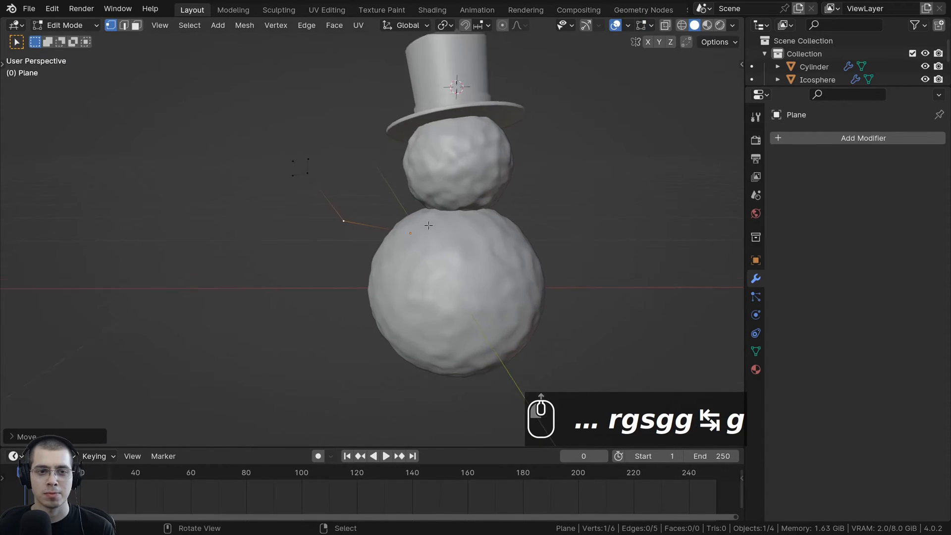
pyautogui.press('Tab')
pyautogui.scroll(3, 479, 197)
pyautogui.scroll(-1, 385, 159)
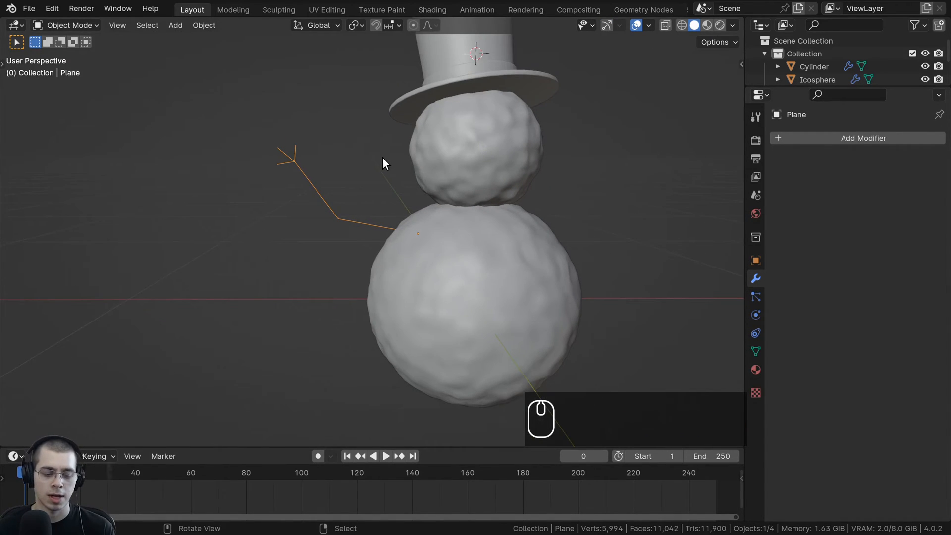
# Apply the arm's transform again, then rotate and shift the arm slightly at the snowball's shoulder
pyautogui.hotkey('ctrl', 'a')
pyautogui.click(383, 157)
pyautogui.scroll(-2, 483, 234)
pyautogui.press('r')
pyautogui.press('g')
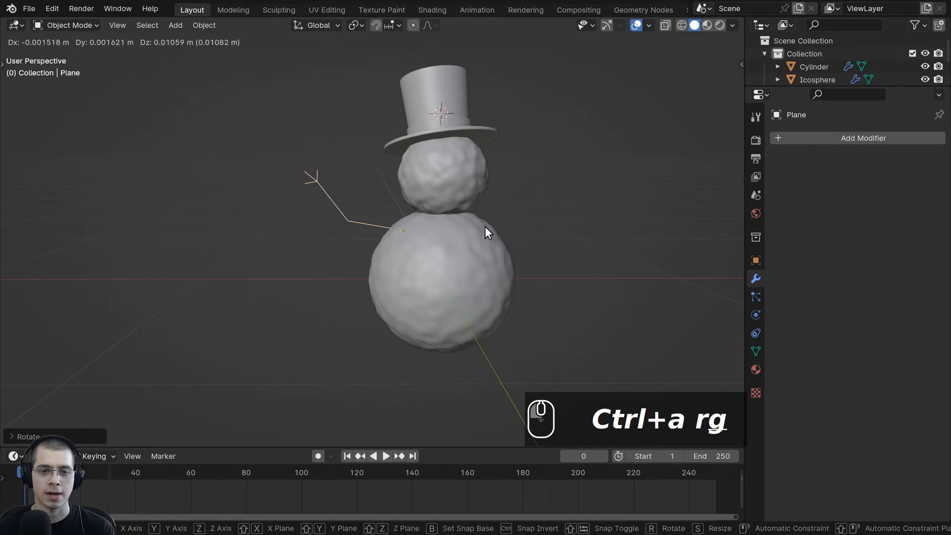
pyautogui.click(486, 227)
# Adjust the position of the middle finger's tip vertex in Edit Mode
pyautogui.scroll(3, 347, 208)
pyautogui.keyDown('shift'); pyautogui.moveTo(347, 208); pyautogui.dragTo(352, 263, button='middle'); pyautogui.keyUp('shift')
pyautogui.keyDown('shift'); pyautogui.moveTo(327, 221); pyautogui.dragTo(328, 214, button='middle'); pyautogui.keyUp('shift')
pyautogui.scroll(2, 327, 211)
pyautogui.moveTo(317, 174); pyautogui.dragTo(362, 185, button='middle')
pyautogui.keyDown('shift'); pyautogui.moveTo(361, 184); pyautogui.dragTo(394, 191, button='middle'); pyautogui.keyUp('shift')
pyautogui.scroll(3, 322, 230)
pyautogui.moveTo(329, 213)
pyautogui.mouseDown(button='middle')
pyautogui.moveTo(317, 227)
pyautogui.moveTo(325, 222)
pyautogui.mouseUp(button='middle')
pyautogui.press('a')
pyautogui.rightClick(313, 218)
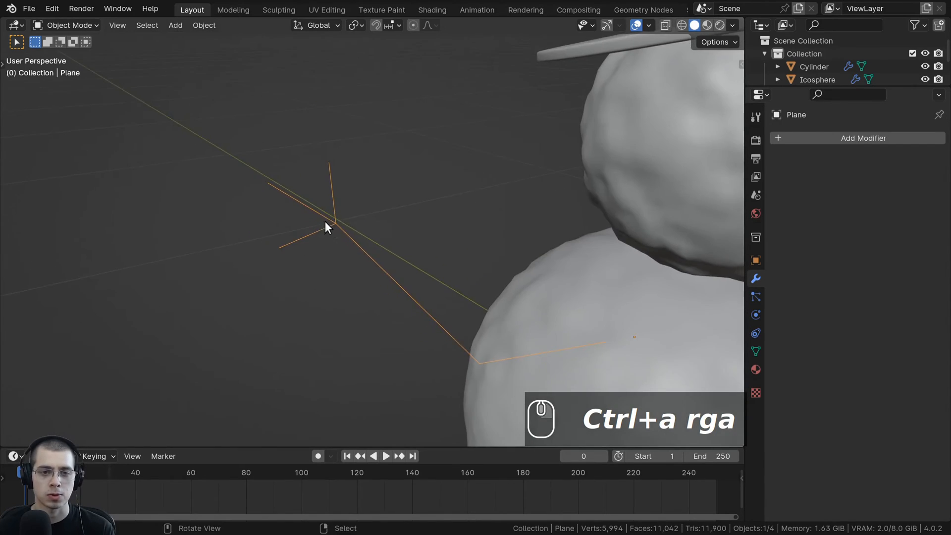
pyautogui.keyDown('shift'); pyautogui.moveTo(250, 184); pyautogui.dragTo(271, 204, button='middle'); pyautogui.keyUp('shift')
pyautogui.scroll(2, 271, 204)
pyautogui.press('Tab')
pyautogui.press('g')
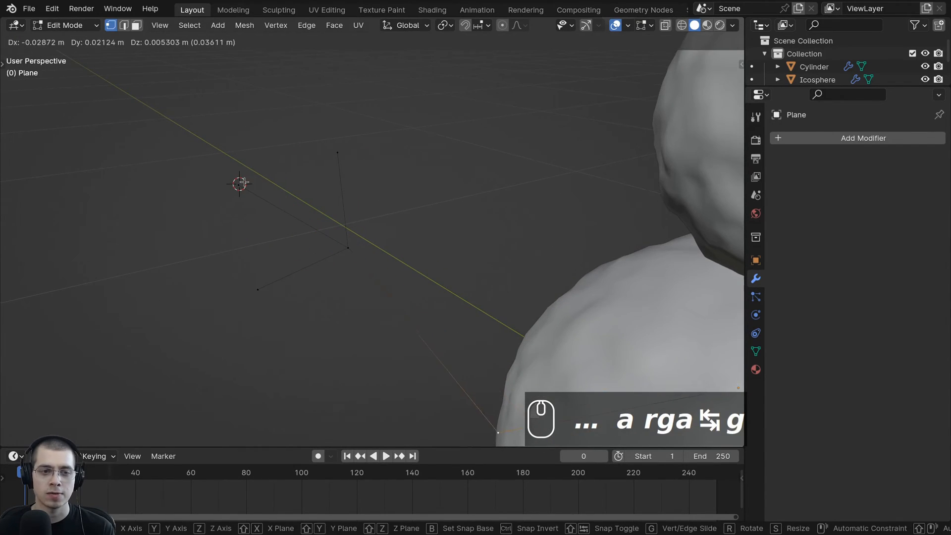
pyautogui.press('g')
pyautogui.click(207, 118)
# Try to move the hand joint together with the middle fingertip, and return to Object Mode
pyautogui.keyDown('shift'); pyautogui.click(349, 248); pyautogui.keyUp('shift')
pyautogui.press('g')
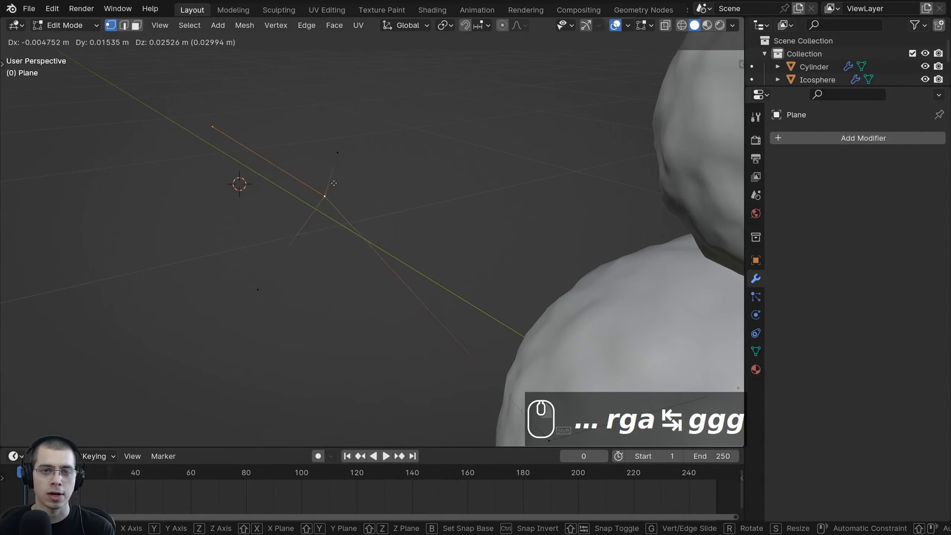
pyautogui.rightClick(331, 198)
pyautogui.scroll(-4, 330, 201)
pyautogui.keyDown('shift'); pyautogui.moveTo(325, 236); pyautogui.dragTo(307, 206, button='middle'); pyautogui.keyUp('shift')
pyautogui.press('Tab')
pyautogui.keyDown('shift'); pyautogui.moveTo(306, 206); pyautogui.dragTo(304, 187, button='middle'); pyautogui.keyUp('shift')
pyautogui.scroll(1, 304, 187)
pyautogui.scroll(2, 345, 220)
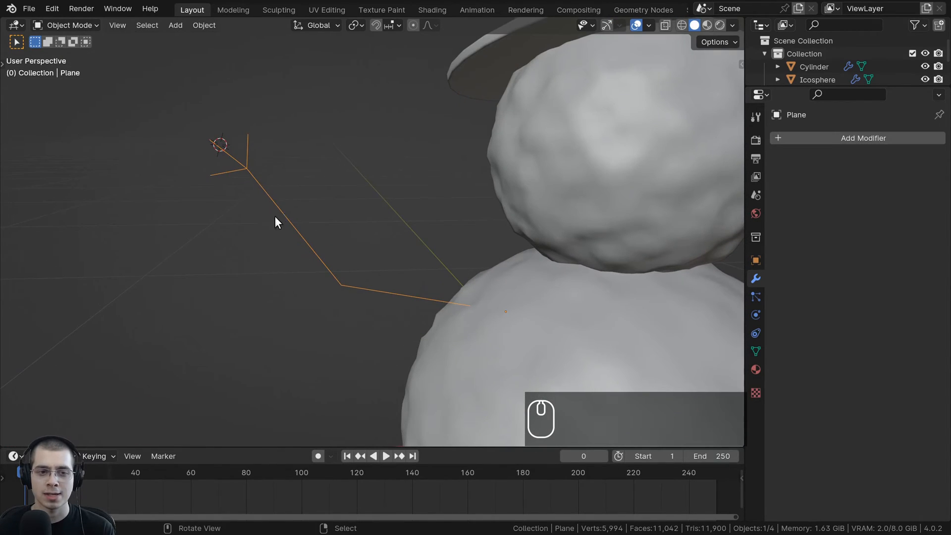
# Add a Skin modifier to the arm object
pyautogui.click(759, 280)
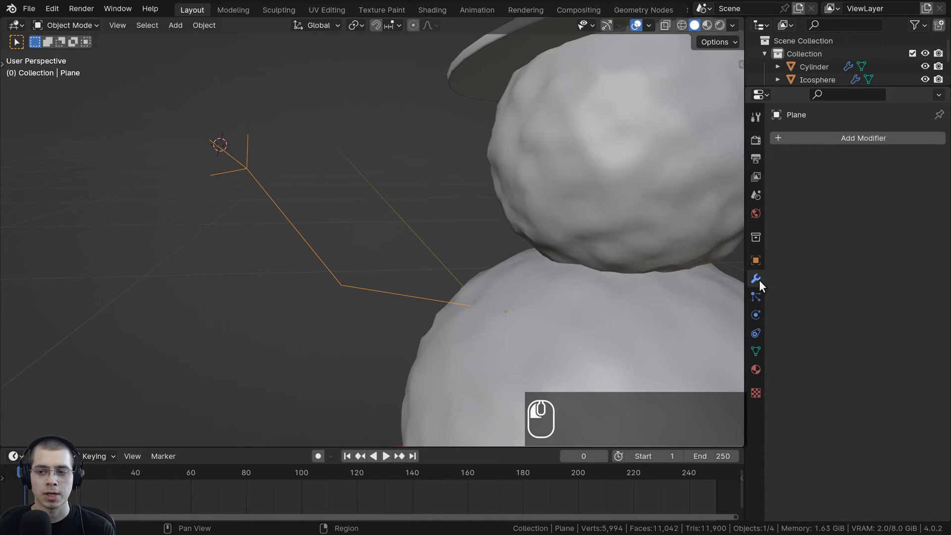
pyautogui.click(819, 139)
pyautogui.write('skin')
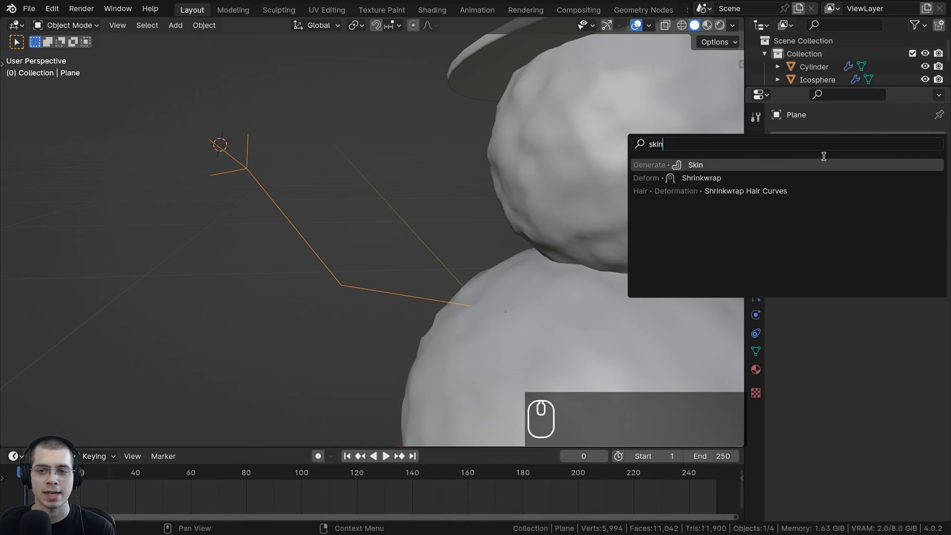
pyautogui.click(651, 165)
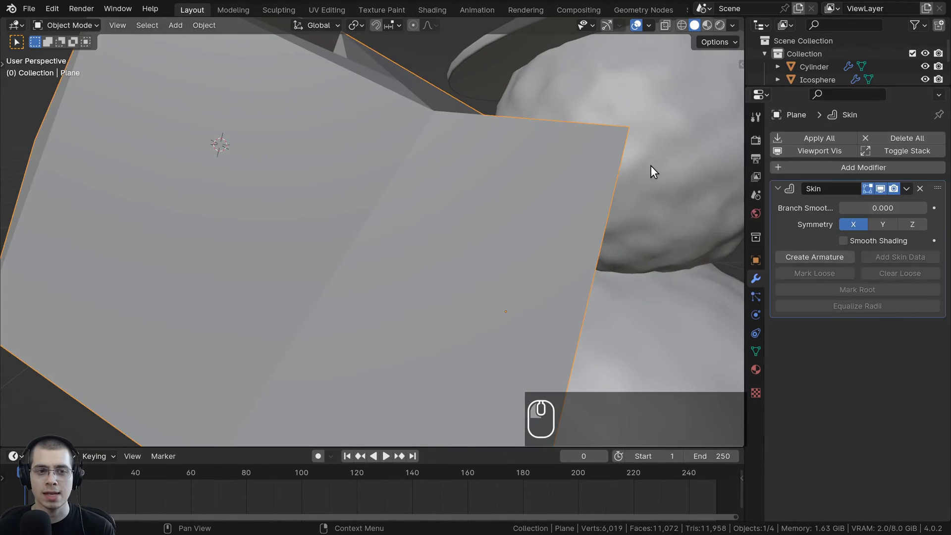
# Enter Edit Mode on the skinned arm and display the scene in Wireframe shading
pyautogui.scroll(-4, 373, 197)
pyautogui.moveTo(471, 240); pyautogui.dragTo(412, 171, button='middle')
pyautogui.moveTo(384, 249); pyautogui.dragTo(398, 209, button='middle')
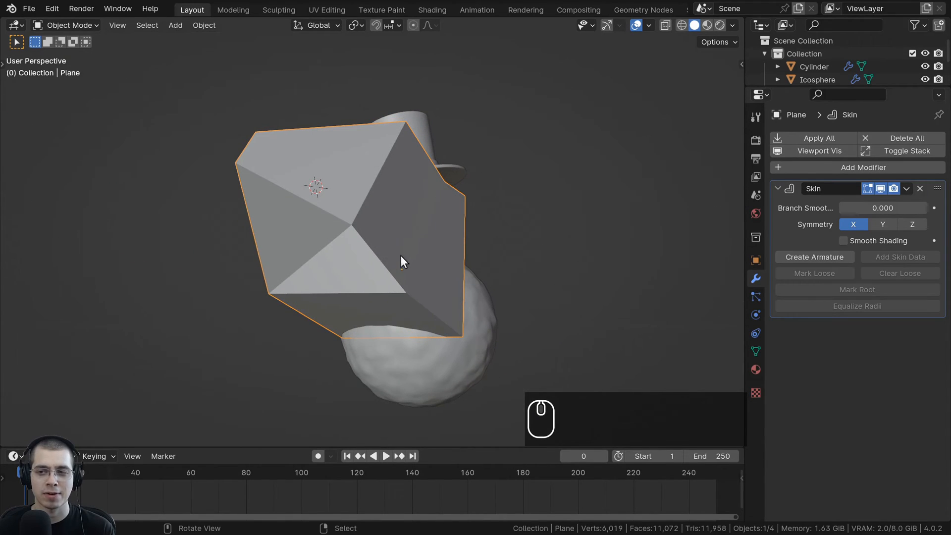
pyautogui.moveTo(401, 256); pyautogui.dragTo(352, 255, button='middle')
pyautogui.press('Tab')
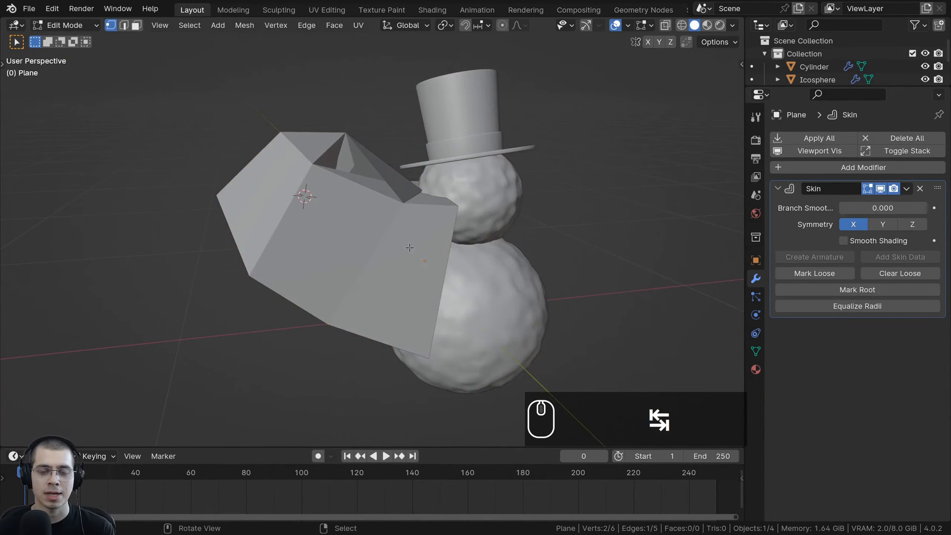
pyautogui.moveTo(410, 248); pyautogui.dragTo(423, 224, button='middle')
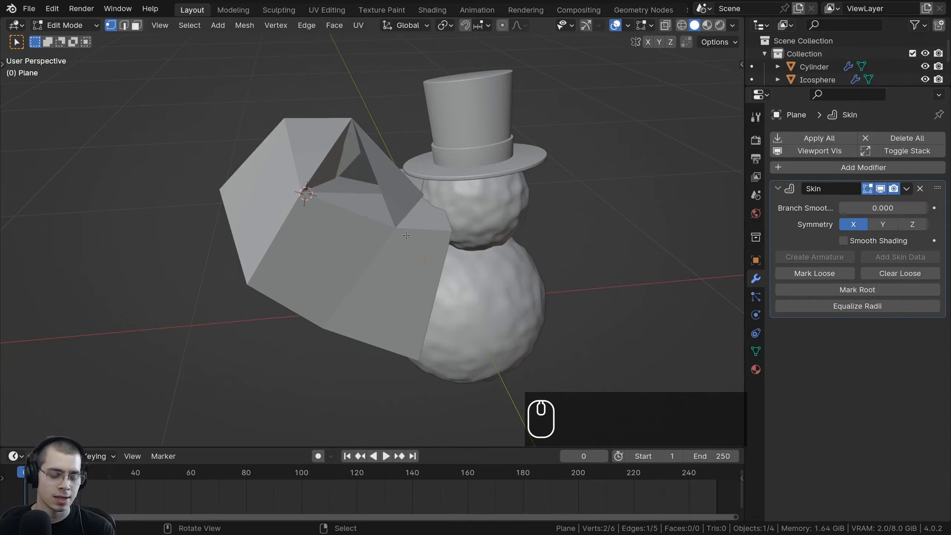
pyautogui.press('z')
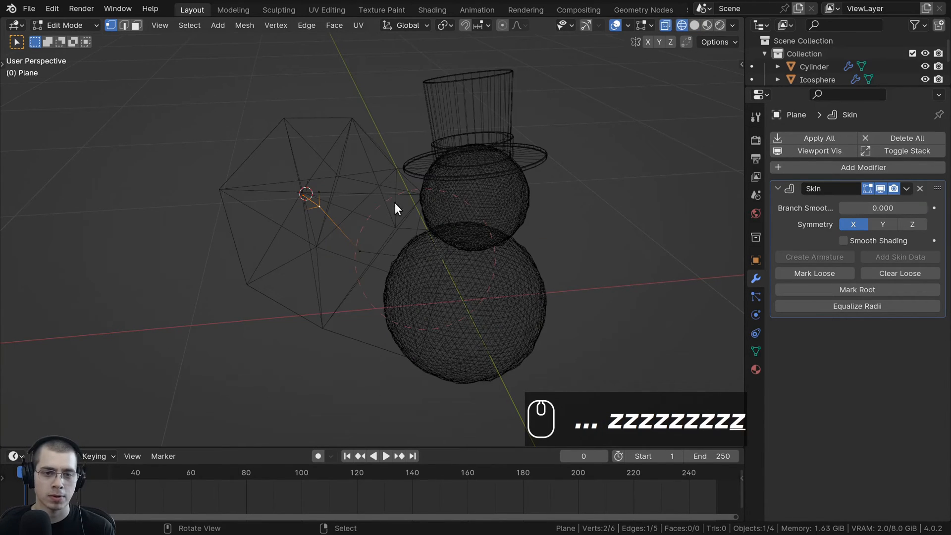
pyautogui.press('z')
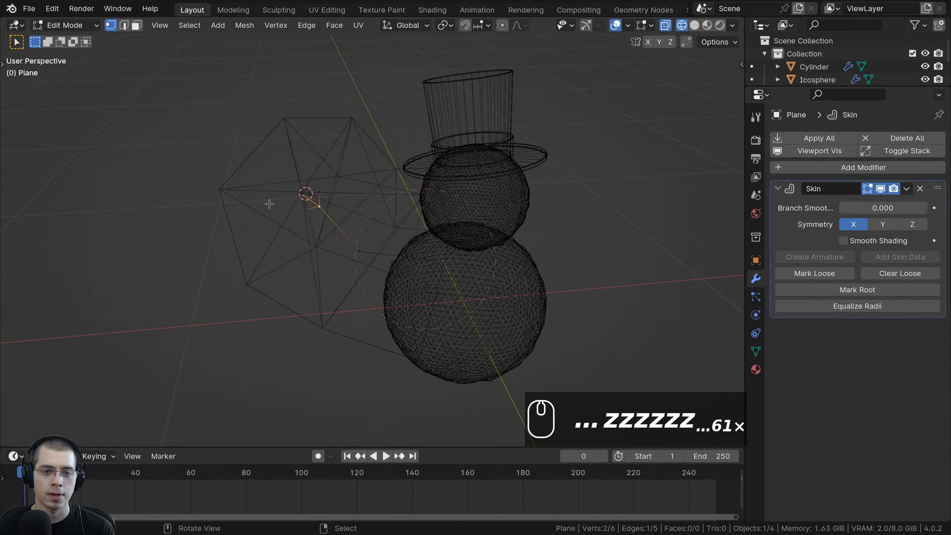
pyautogui.keyDown('shift'); pyautogui.moveTo(270, 203); pyautogui.dragTo(298, 210, button='middle'); pyautogui.keyUp('shift')
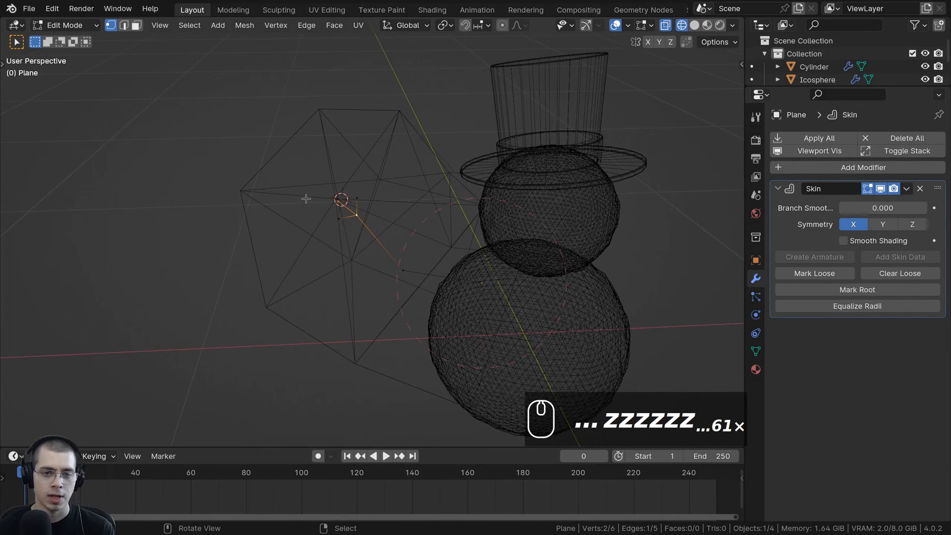
# Select all of the arm's vertices and shrink their skin radius until the arm is a narrow limb
pyautogui.press('a')
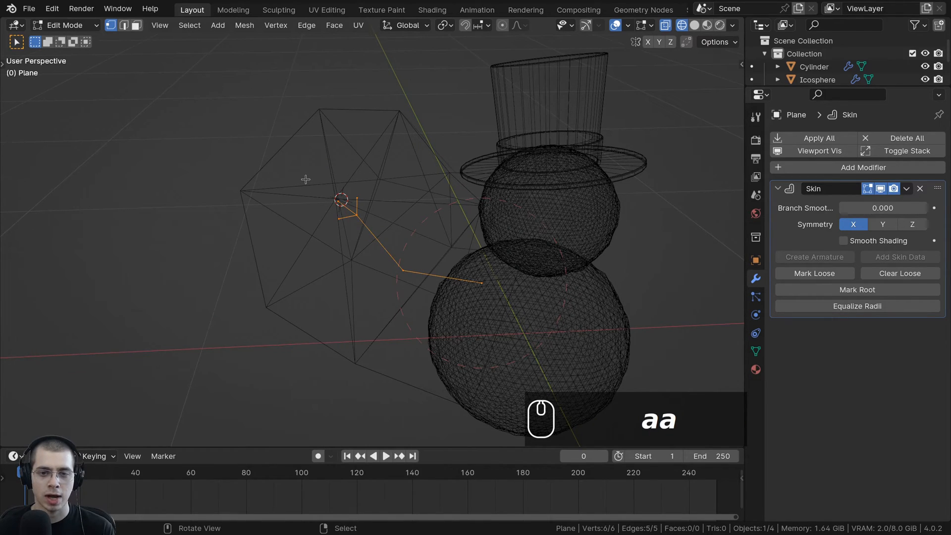
pyautogui.moveTo(305, 180); pyautogui.dragTo(303, 135, button='middle')
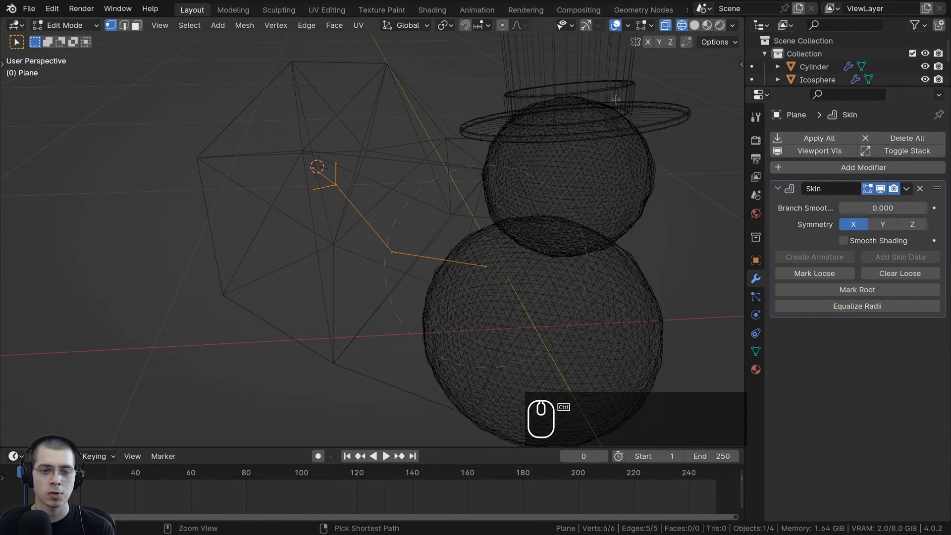
pyautogui.hotkey('ctrl', 'a')
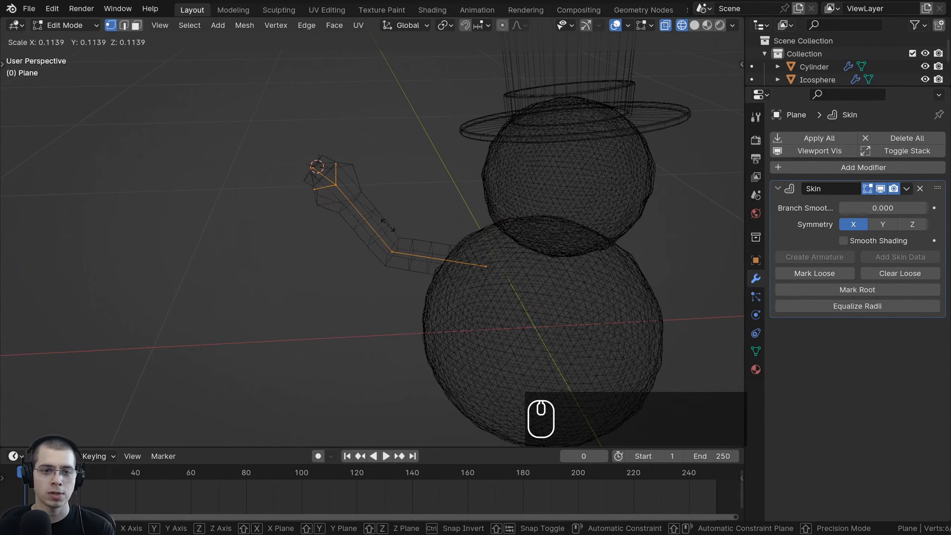
pyautogui.click(375, 218)
# Switch the viewport back to Solid shading
pyautogui.press('z')
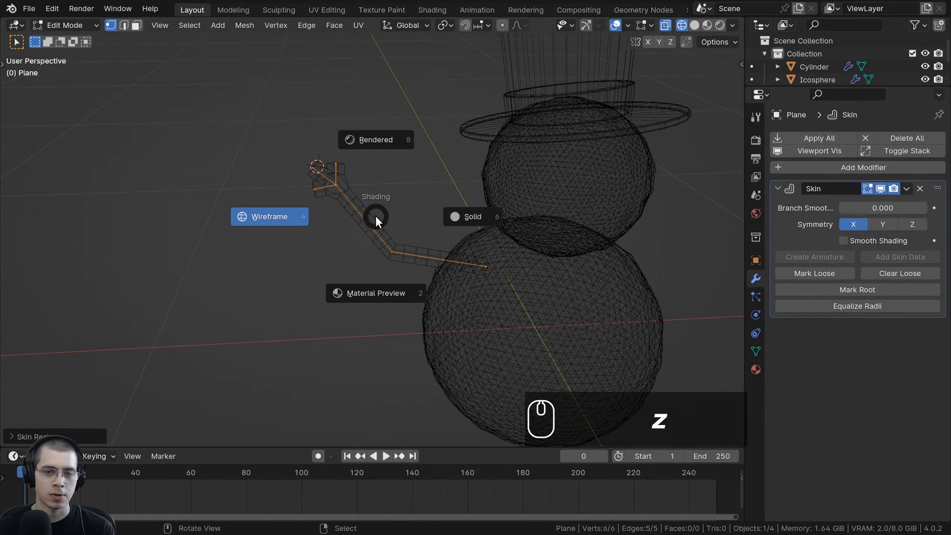
pyautogui.click(670, 183)
pyautogui.press('z')
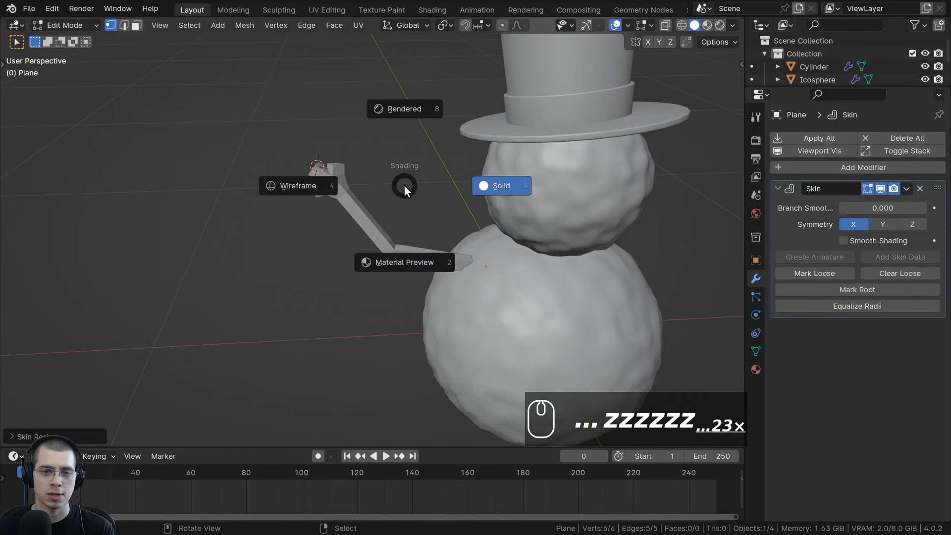
pyautogui.click(583, 174)
# Reduce the skin radius of all arm vertices further so the arm becomes a thin stick with three separate fingers
pyautogui.keyDown('shift'); pyautogui.moveTo(391, 201); pyautogui.dragTo(400, 233, button='middle'); pyautogui.keyUp('shift')
pyautogui.scroll(2, 396, 234)
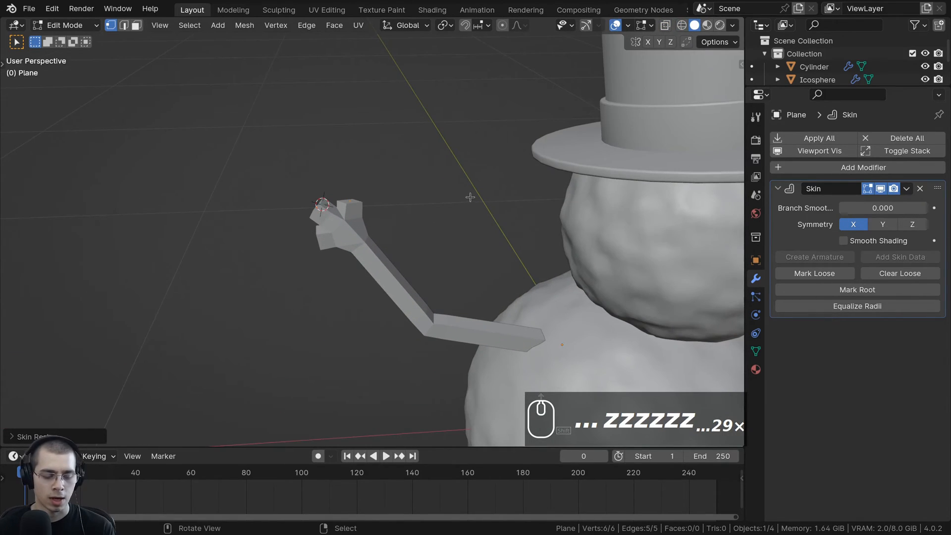
pyautogui.hotkey('ctrl', 'a')
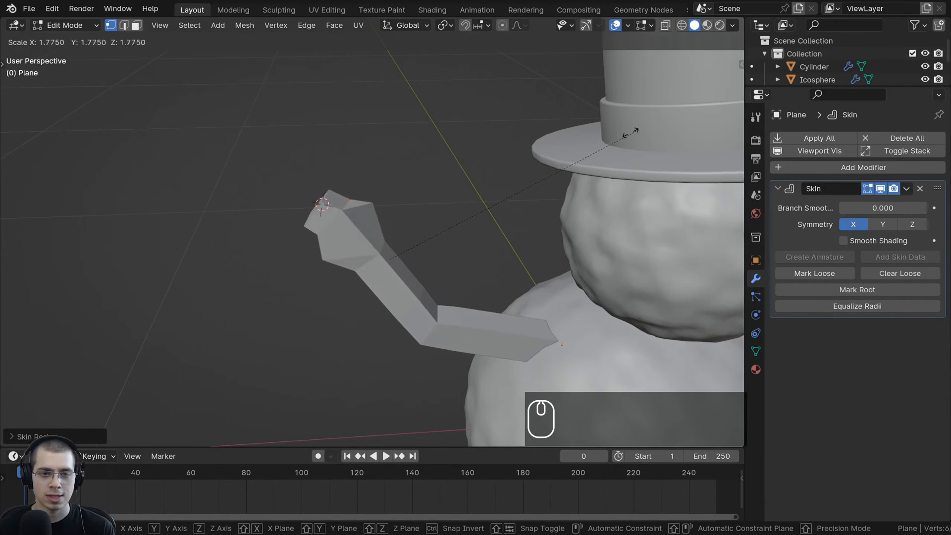
pyautogui.click(448, 208)
pyautogui.keyDown('shift'); pyautogui.moveTo(406, 250); pyautogui.dragTo(389, 213, button='middle'); pyautogui.keyUp('shift')
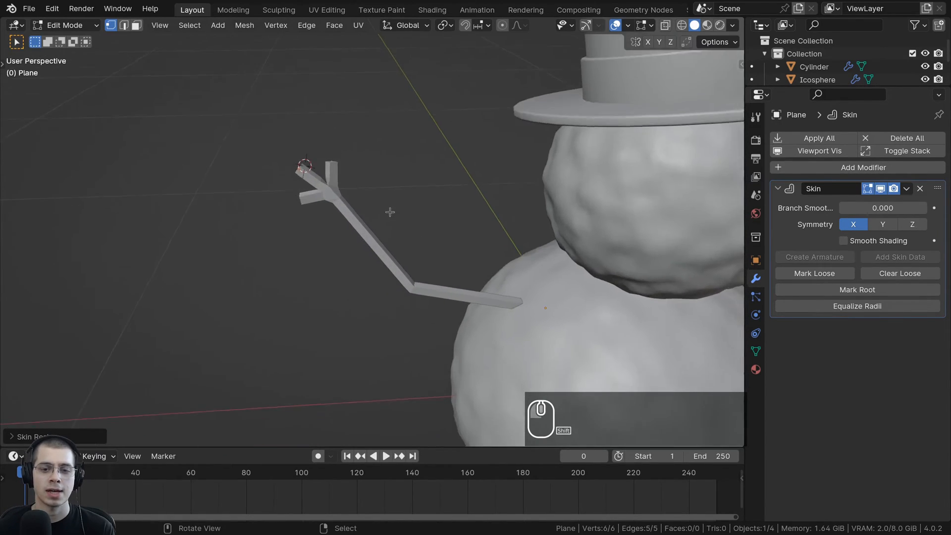
# Readjust the skin radius of all arm vertices once more and return to Object Mode
pyautogui.scroll(-2, 389, 213)
pyautogui.moveTo(406, 293); pyautogui.dragTo(489, 278, button='middle')
pyautogui.scroll(4, 490, 270)
pyautogui.hotkey('ctrl', 'a')
pyautogui.click(529, 213)
pyautogui.moveTo(526, 215); pyautogui.dragTo(386, 163, button='middle')
pyautogui.scroll(-3, 423, 225)
pyautogui.scroll(3, 449, 219)
pyautogui.press('Tab')
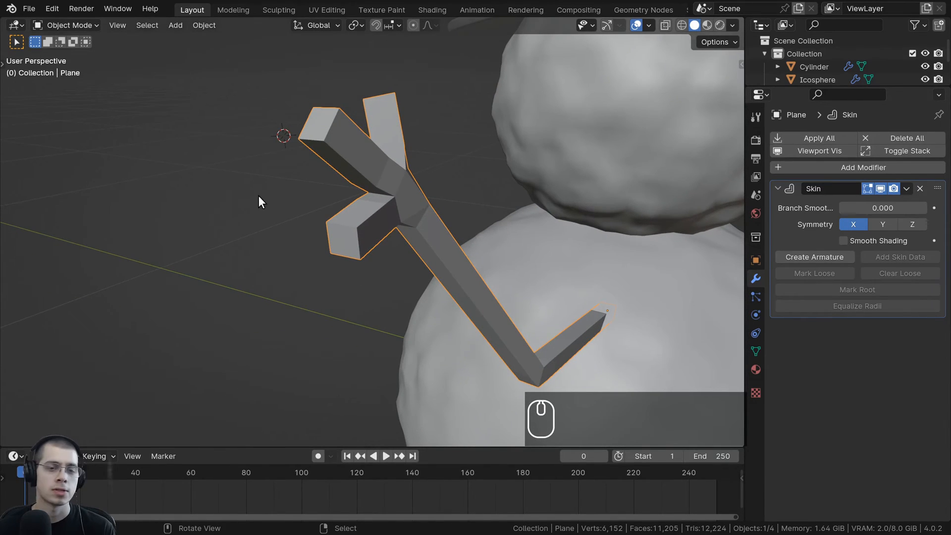
# Add a Subdivision Surface modifier to the arm after its Skin modifier
pyautogui.moveTo(259, 196); pyautogui.dragTo(316, 133, button='middle')
pyautogui.moveTo(392, 163); pyautogui.dragTo(315, 117, button='middle')
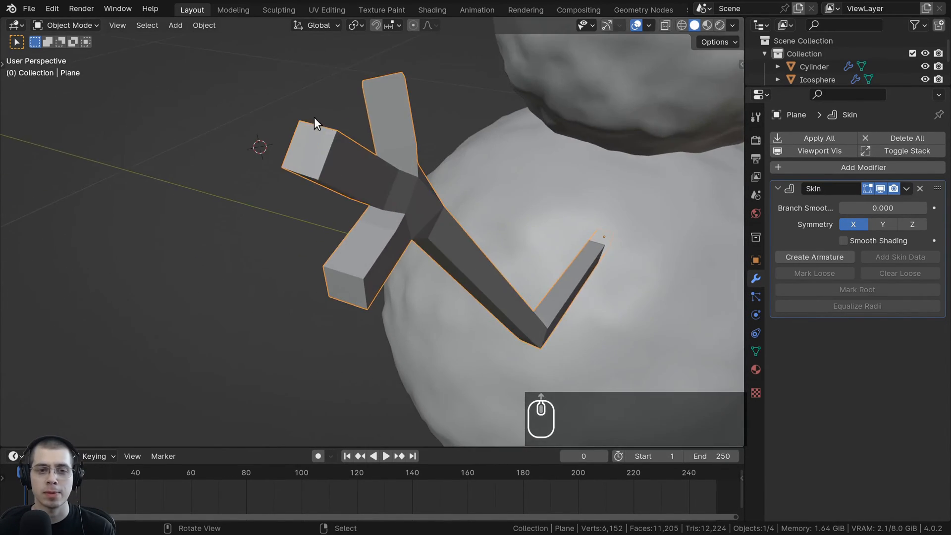
pyautogui.moveTo(353, 144); pyautogui.dragTo(340, 142, button='middle')
pyautogui.click(809, 169)
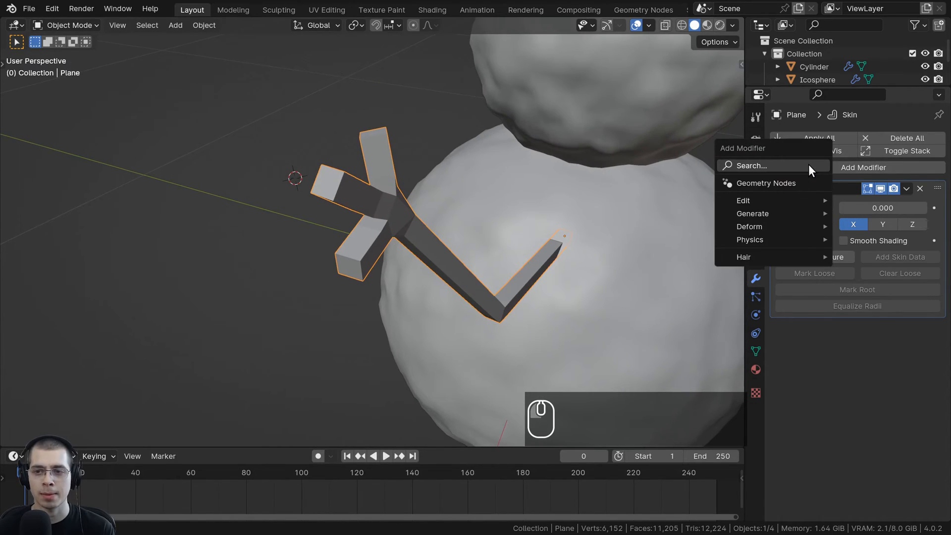
pyautogui.click(767, 164)
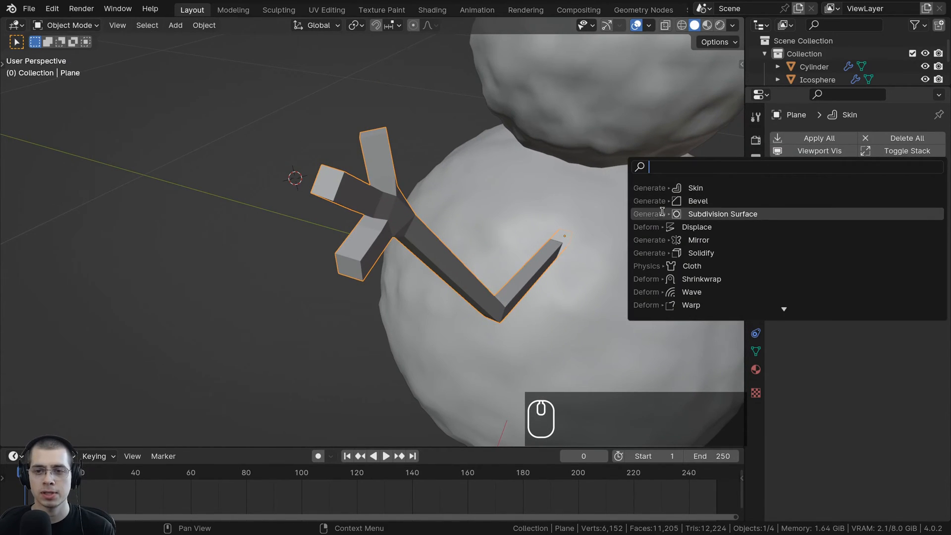
pyautogui.click(708, 214)
pyautogui.moveTo(514, 237); pyautogui.dragTo(315, 128, button='middle')
pyautogui.scroll(-2, 306, 167)
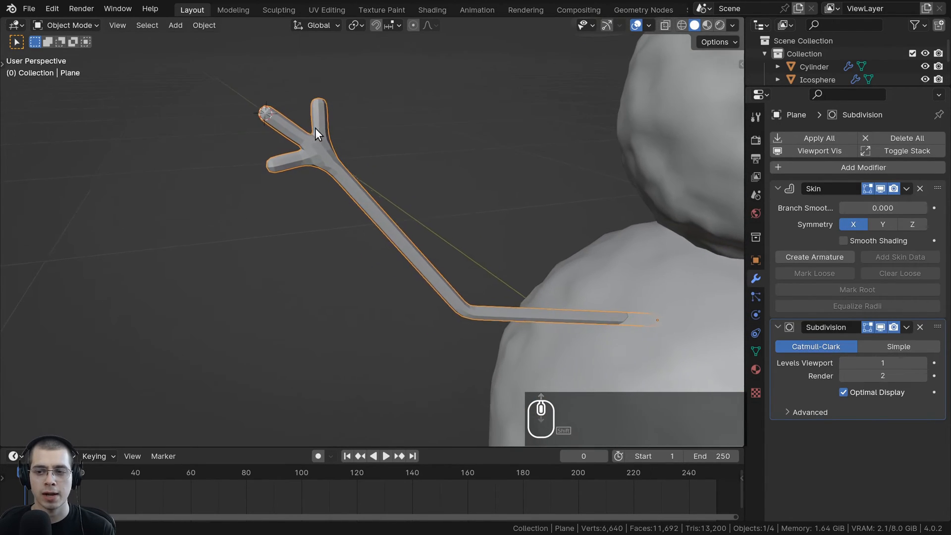
# Set the arm's subdivision levels to 3 for render and 2 for the viewport
pyautogui.click(922, 376)
pyautogui.keyDown('shift'); pyautogui.moveTo(294, 202); pyautogui.dragTo(371, 303, button='middle'); pyautogui.keyUp('shift')
pyautogui.scroll(3, 426, 183)
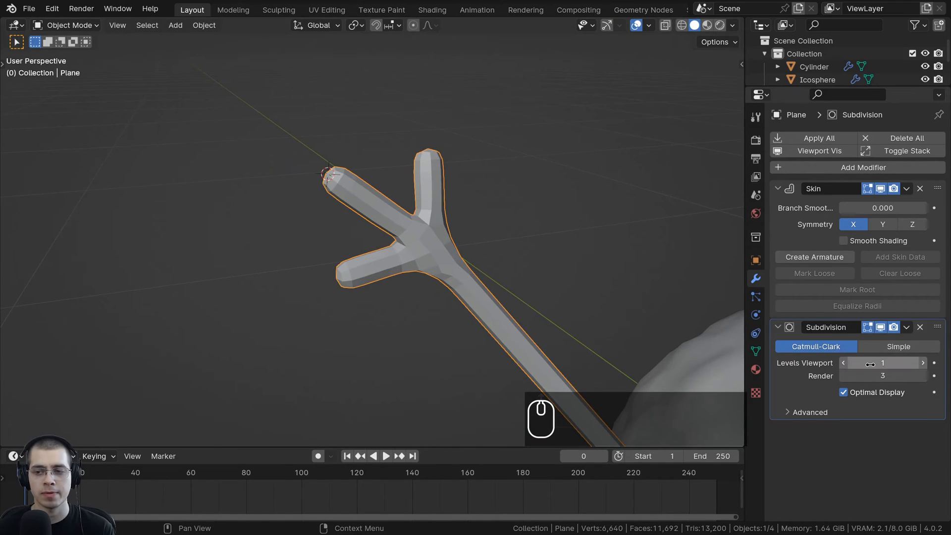
pyautogui.click(923, 363)
pyautogui.keyDown('shift'); pyautogui.moveTo(526, 287); pyautogui.dragTo(437, 291, button='middle'); pyautogui.keyUp('shift')
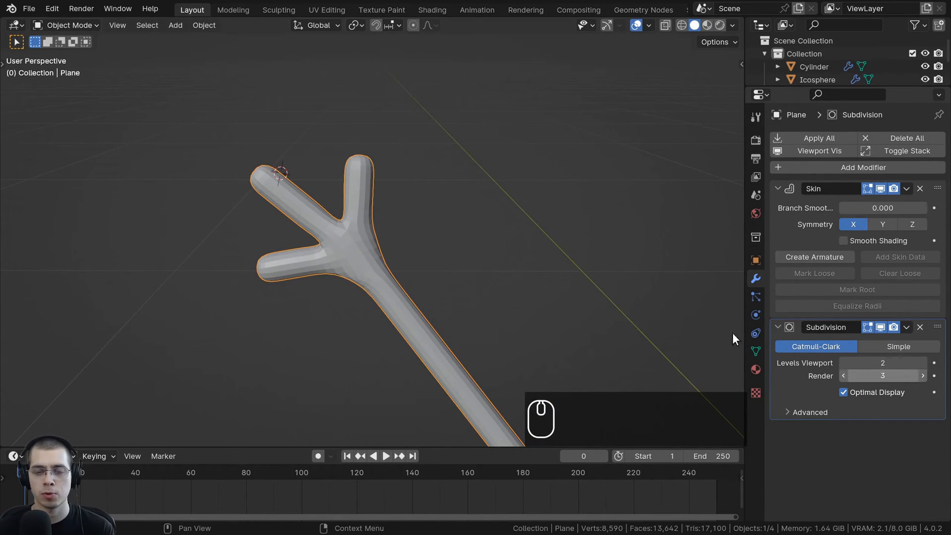
pyautogui.keyDown('shift'); pyautogui.moveTo(381, 229); pyautogui.dragTo(359, 157, button='middle'); pyautogui.keyUp('shift')
pyautogui.scroll(-2, 388, 170)
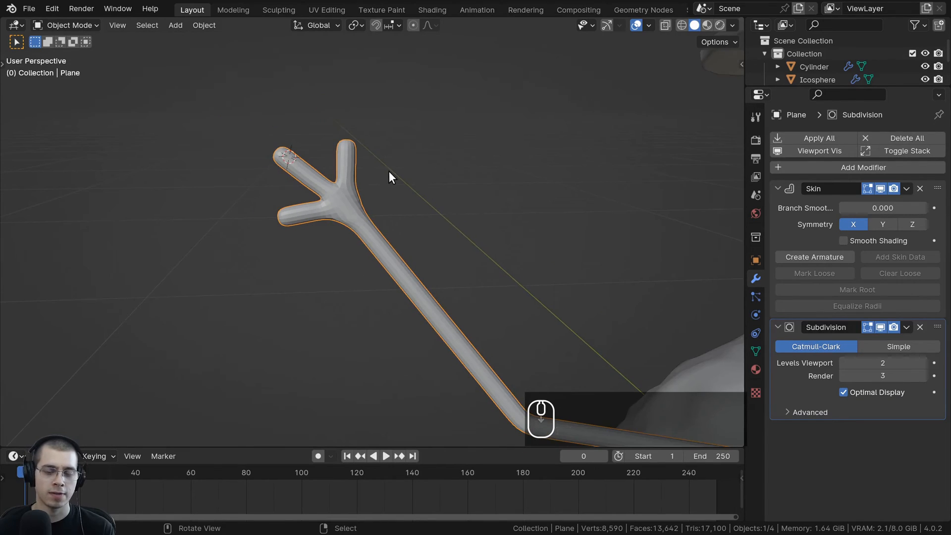
# In Edit Mode, enlarge the skin radius of all arm vertices by a factor of about 1.5
pyautogui.press('Tab')
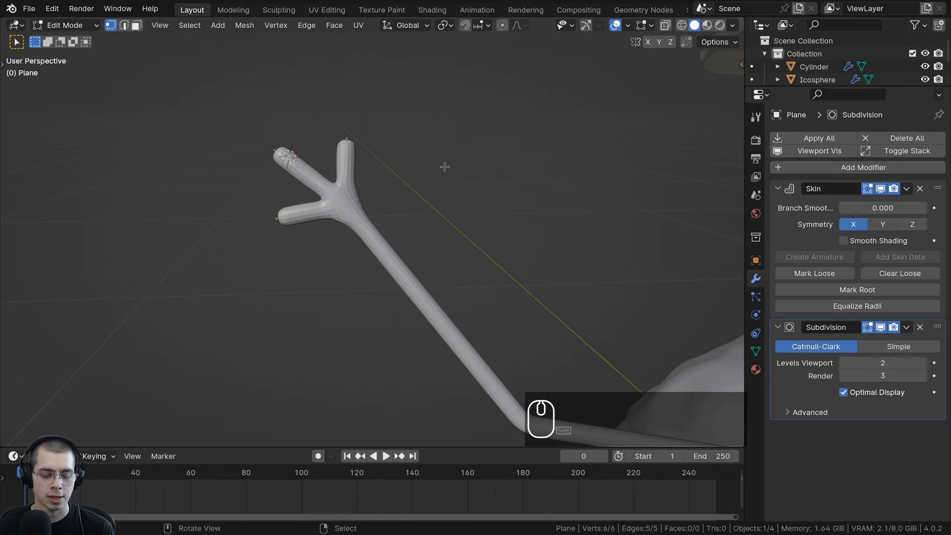
pyautogui.hotkey('ctrl', 'a')
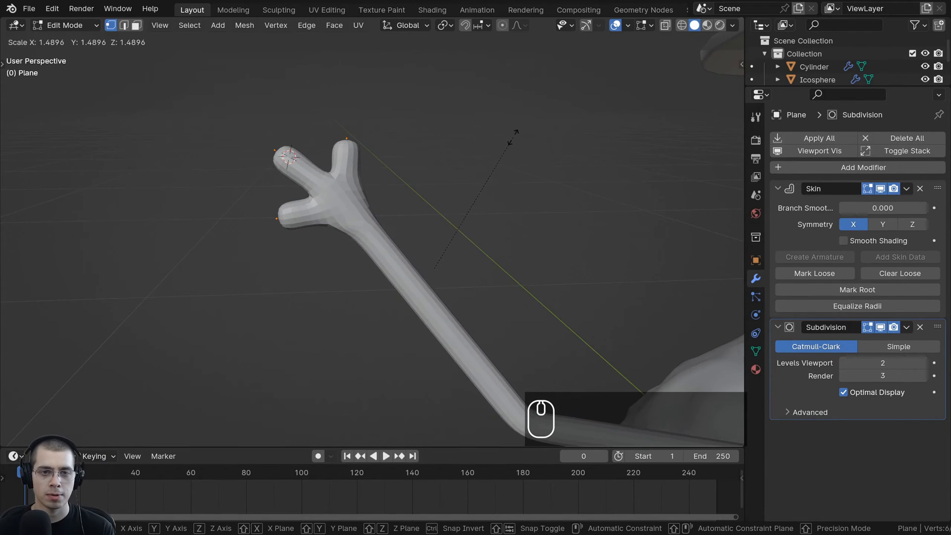
pyautogui.click(520, 132)
# Move the three fingertip vertices slightly outward to spread the fingers, and leave Edit Mode
pyautogui.rightClick(347, 144)
pyautogui.press('g')
pyautogui.click(362, 140)
pyautogui.rightClick(276, 145)
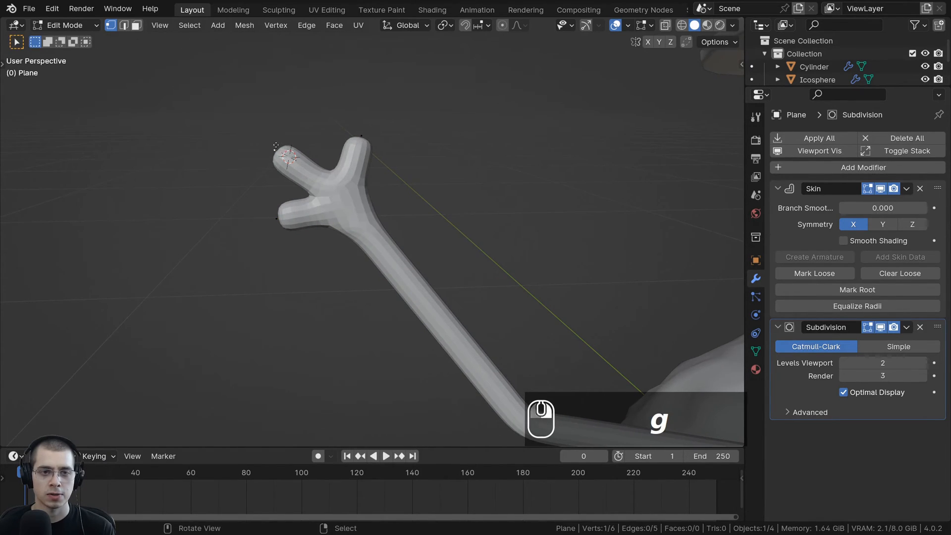
pyautogui.press('g')
pyautogui.click(269, 139)
pyautogui.rightClick(273, 227)
pyautogui.press('g')
pyautogui.keyDown('shift'); pyautogui.moveTo(270, 230); pyautogui.dragTo(254, 208, button='middle'); pyautogui.keyUp('shift')
pyautogui.press('g')
pyautogui.click(251, 211)
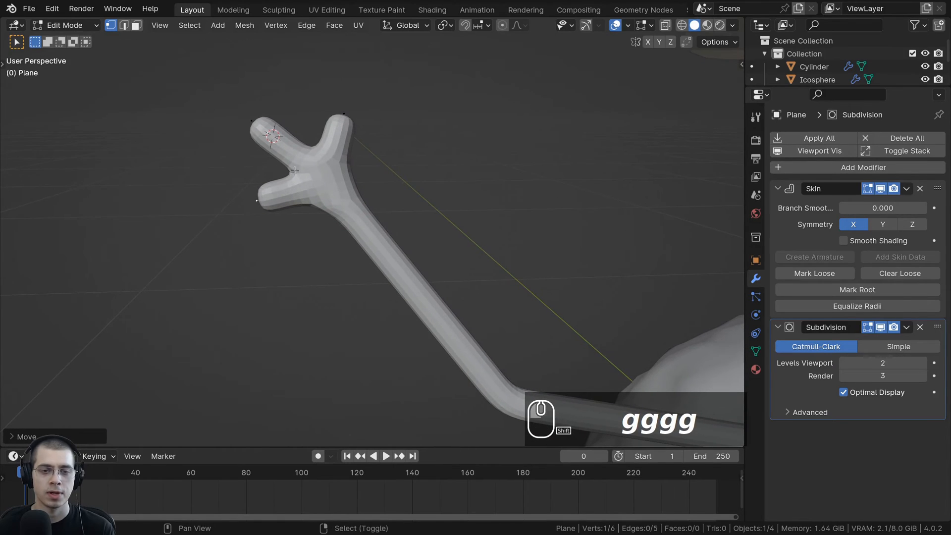
pyautogui.press('Tab')
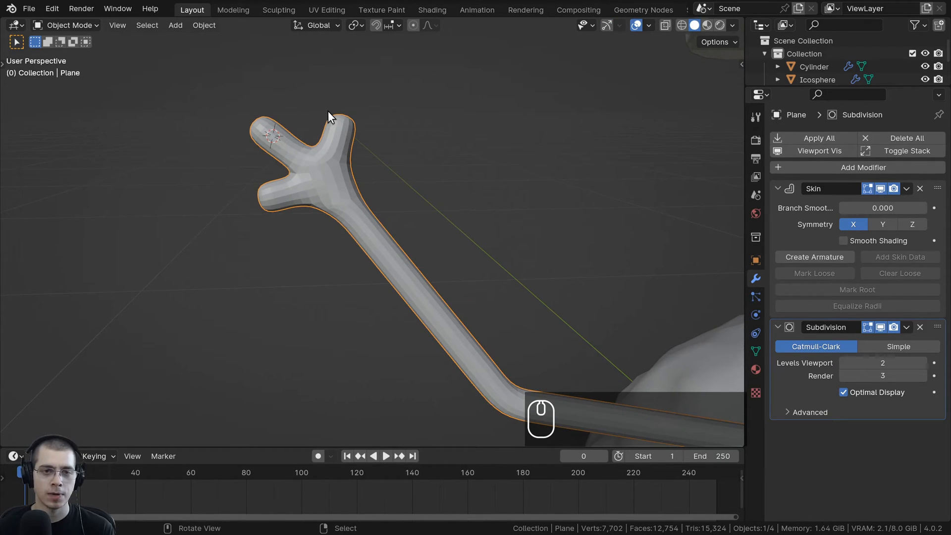
# Apply Shade Smooth to the arm and enable Smooth Shading in its Skin modifier
pyautogui.press('w')
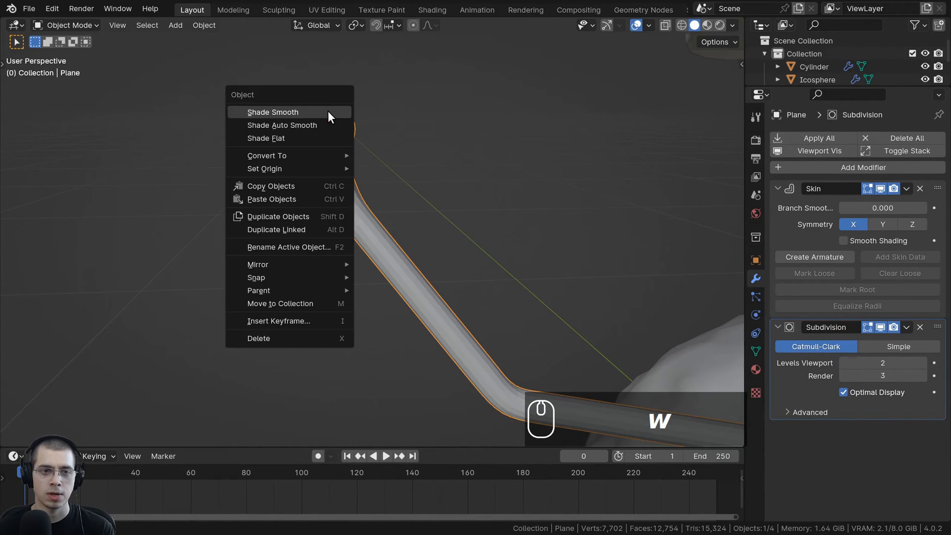
pyautogui.click(300, 107)
pyautogui.keyDown('shift'); pyautogui.moveTo(301, 105); pyautogui.dragTo(324, 192, button='middle'); pyautogui.keyUp('shift')
pyautogui.scroll(2, 324, 192)
pyautogui.press('w')
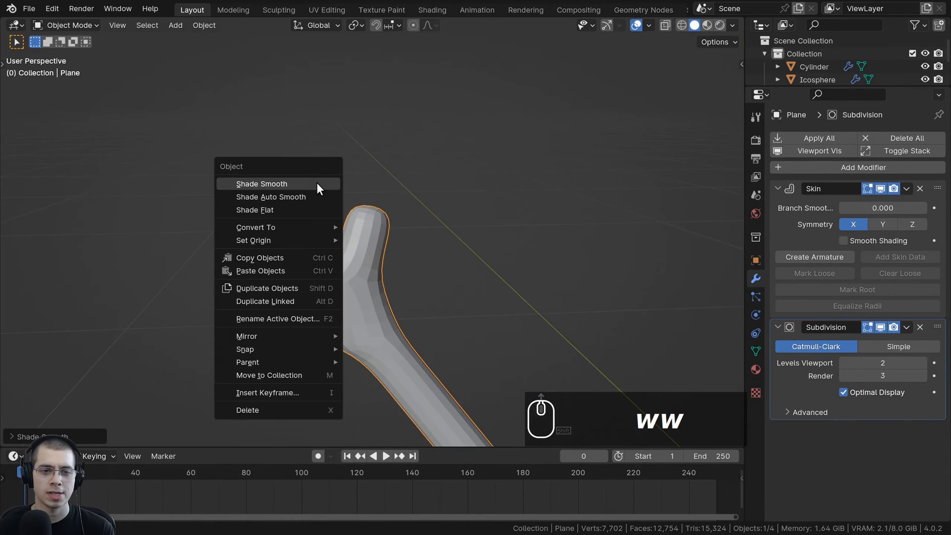
pyautogui.click(317, 183)
pyautogui.keyDown('shift'); pyautogui.moveTo(342, 160); pyautogui.dragTo(353, 110, button='middle'); pyautogui.keyUp('shift')
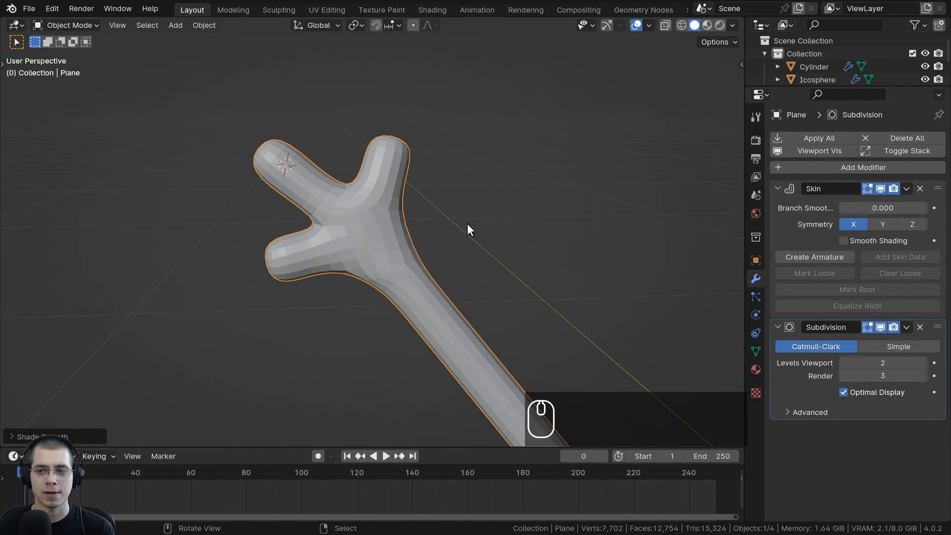
pyautogui.click(843, 244)
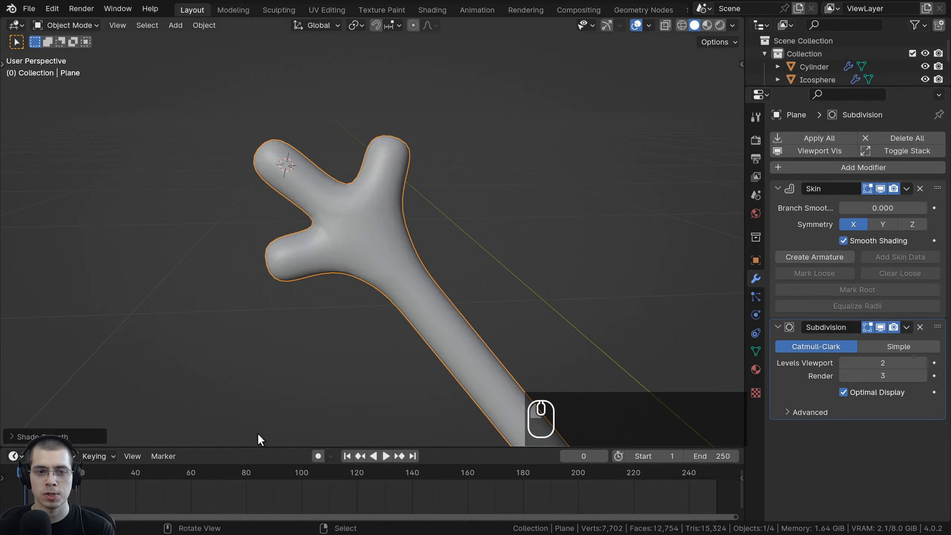
# Reposition the arm slightly lower with its inner end embedded in the side of the snowman's body, and deselect it
pyautogui.scroll(-1, 453, 392)
pyautogui.moveTo(456, 389)
pyautogui.keyDown('shift'); pyautogui.mouseDown(button='middle')
pyautogui.moveTo(366, 248)
pyautogui.moveTo(338, 254)
pyautogui.mouseUp(button='middle'); pyautogui.keyUp('shift')
pyautogui.scroll(-4, 380, 278)
pyautogui.scroll(-2, 395, 261)
pyautogui.press('s')
pyautogui.press('g')
pyautogui.click(526, 270)
pyautogui.hotkey('alt', 'a')
pyautogui.scroll(-4, 515, 269)
pyautogui.scroll(2, 376, 228)
pyautogui.rightClick(375, 225)
pyautogui.press('g')
pyautogui.click(376, 233)
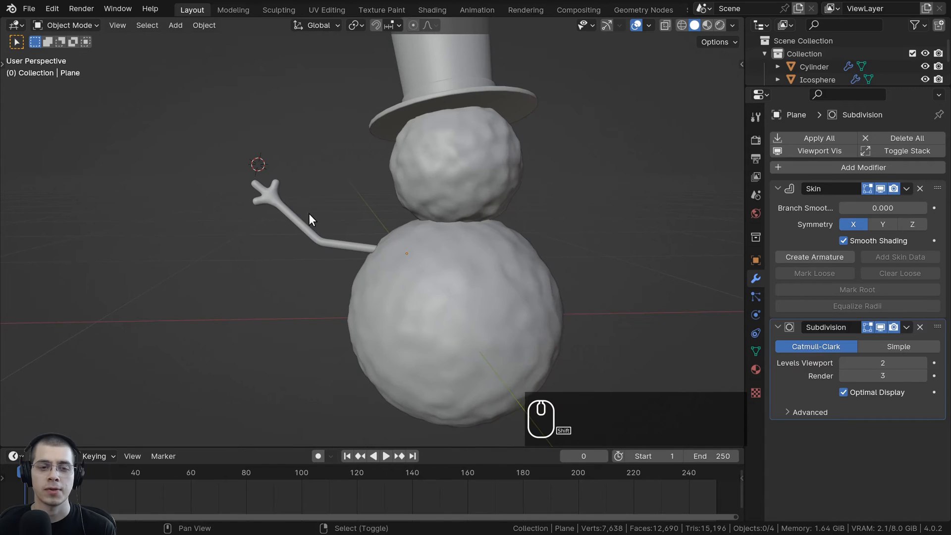
# Examine the smoothed arm and how it joins the bumpy body sphere
pyautogui.keyDown('shift'); pyautogui.moveTo(310, 213); pyautogui.dragTo(332, 224, button='middle'); pyautogui.keyUp('shift')
pyautogui.scroll(1, 332, 224)
pyautogui.moveTo(341, 220); pyautogui.dragTo(360, 215, button='middle')
pyautogui.scroll(3, 361, 216)
pyautogui.scroll(5, 404, 218)
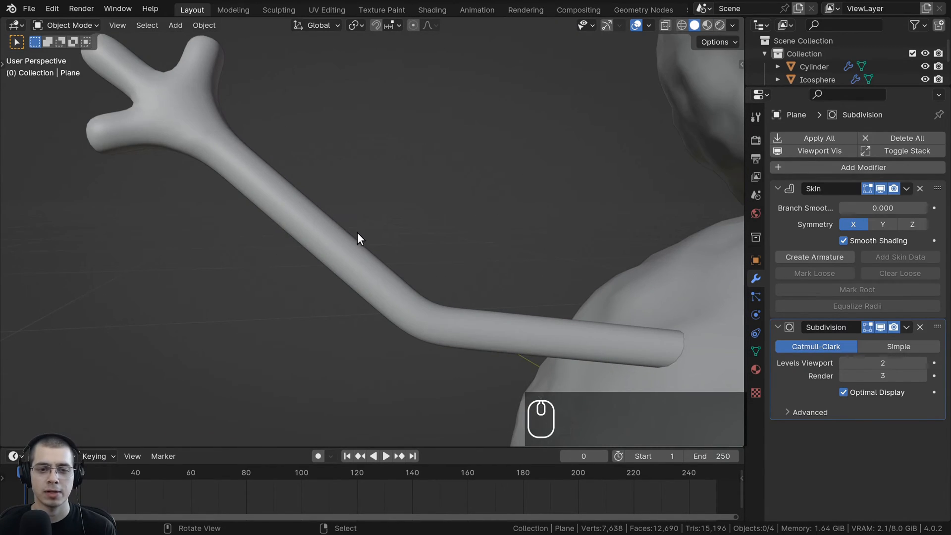
pyautogui.scroll(-4, 358, 234)
pyautogui.rightClick(550, 240)
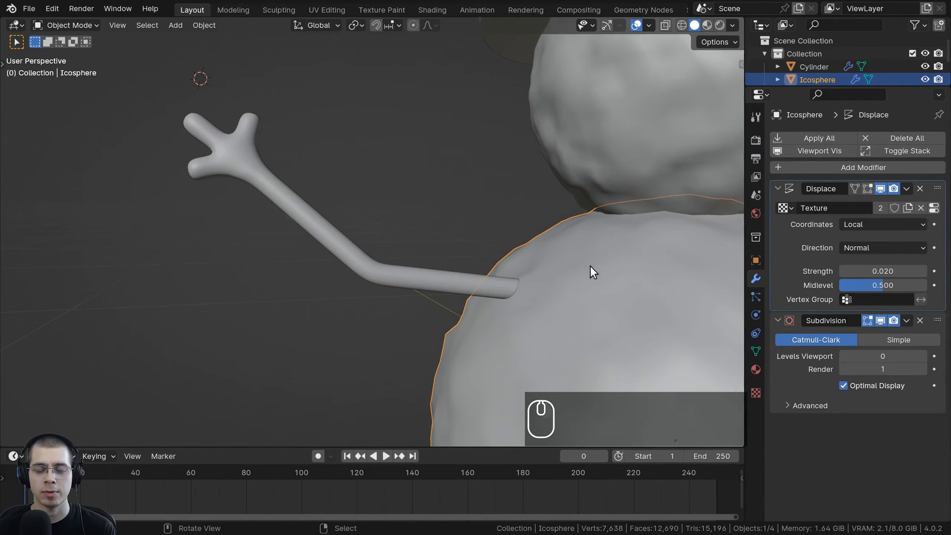
pyautogui.scroll(-1, 590, 267)
pyautogui.keyDown('shift'); pyautogui.moveTo(575, 231); pyautogui.dragTo(548, 210, button='middle'); pyautogui.keyUp('shift')
pyautogui.scroll(-1, 545, 213)
pyautogui.keyDown('shift'); pyautogui.moveTo(451, 419); pyautogui.dragTo(443, 379, button='middle'); pyautogui.keyUp('shift')
pyautogui.keyDown('shift'); pyautogui.moveTo(387, 189); pyautogui.dragTo(425, 236, button='middle'); pyautogui.keyUp('shift')
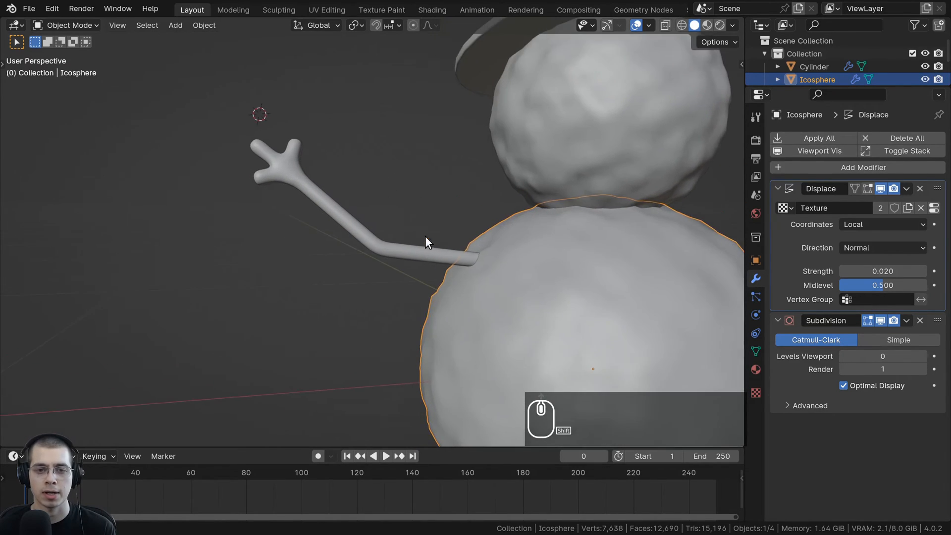
# Select the arm and add a Displace modifier below its Subdivision modifier
pyautogui.scroll(3, 376, 242)
pyautogui.rightClick(298, 197)
pyautogui.scroll(1, 149, 99)
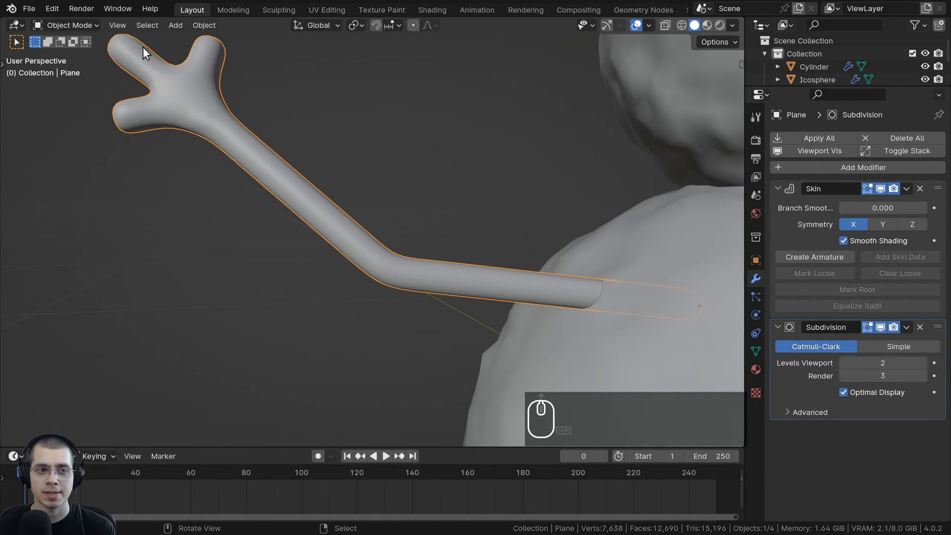
pyautogui.scroll(1, 289, 204)
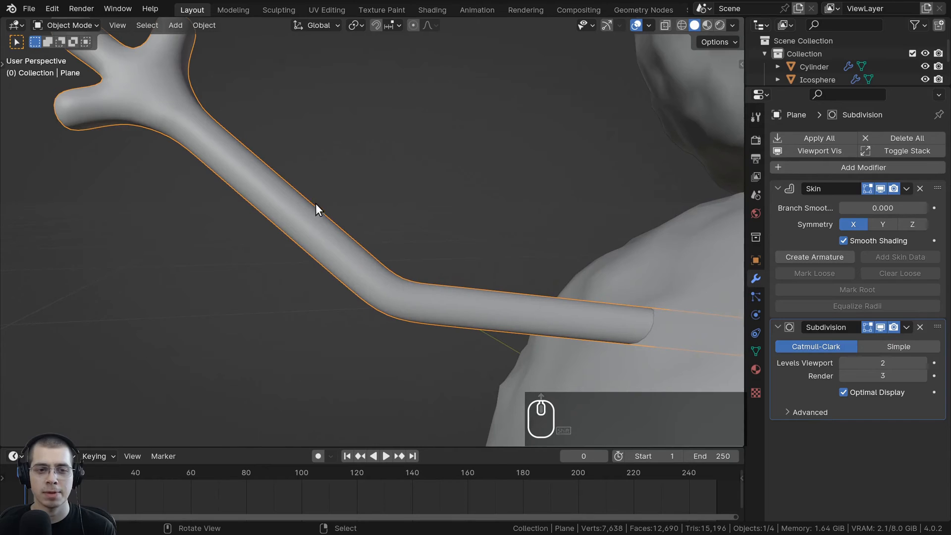
pyautogui.scroll(-5, 380, 239)
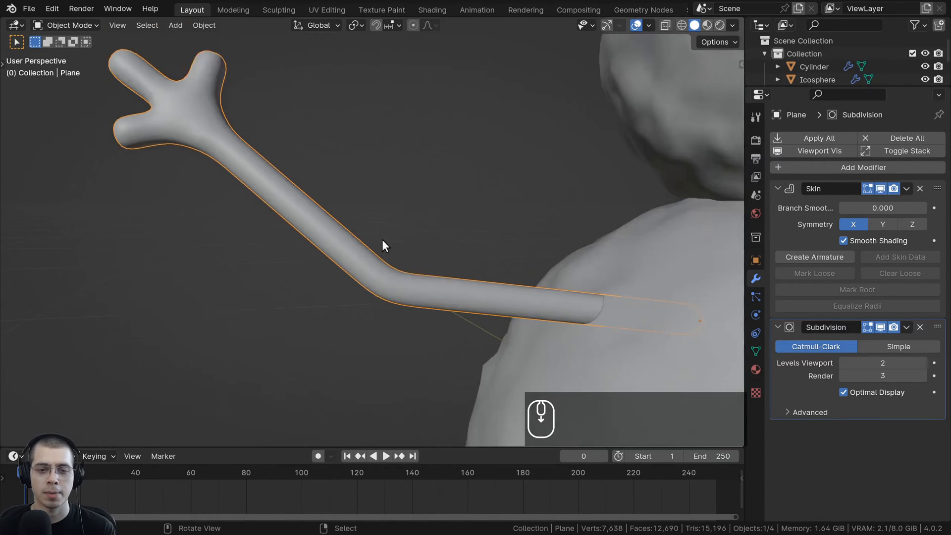
pyautogui.keyDown('shift'); pyautogui.scroll(1, 350, 221); pyautogui.keyUp('shift')
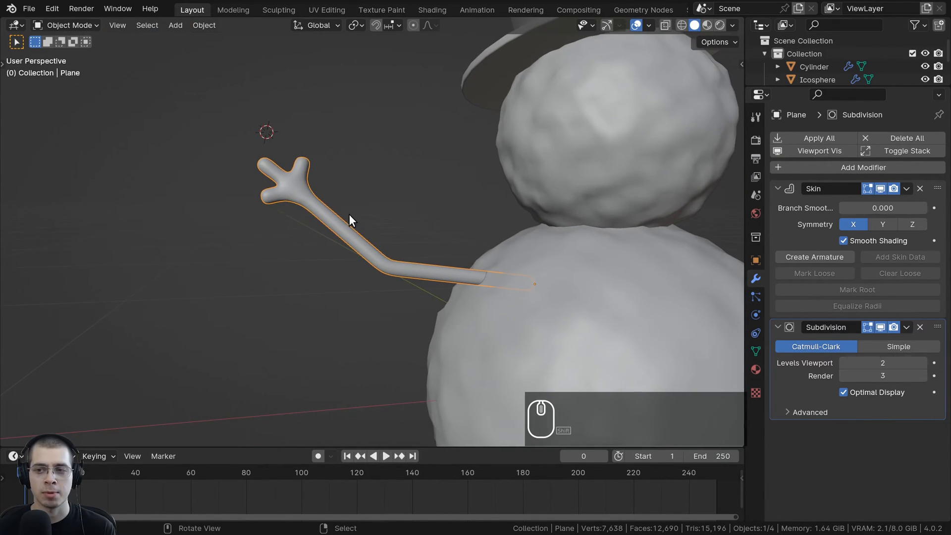
pyautogui.click(825, 168)
pyautogui.click(786, 167)
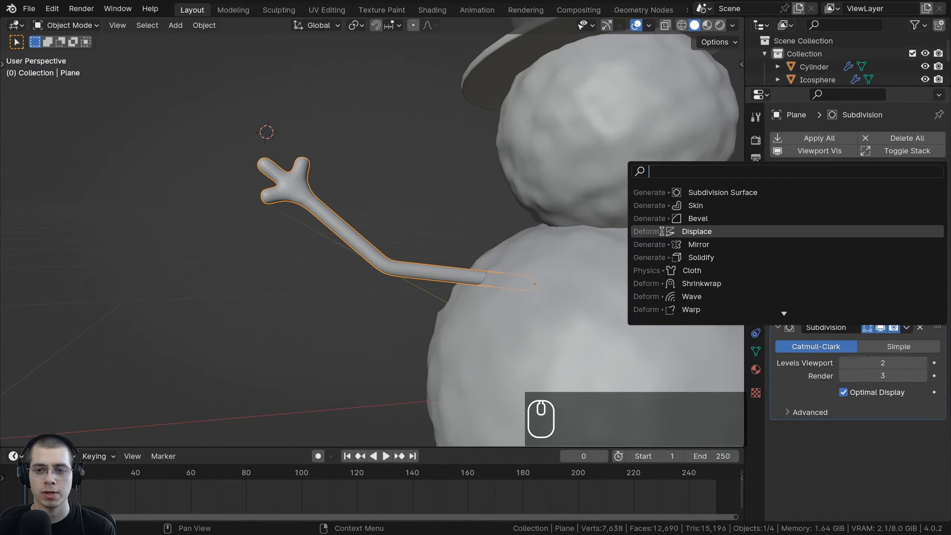
pyautogui.click(887, 231)
pyautogui.scroll(-2, 870, 217)
pyautogui.scroll(-6, 512, 224)
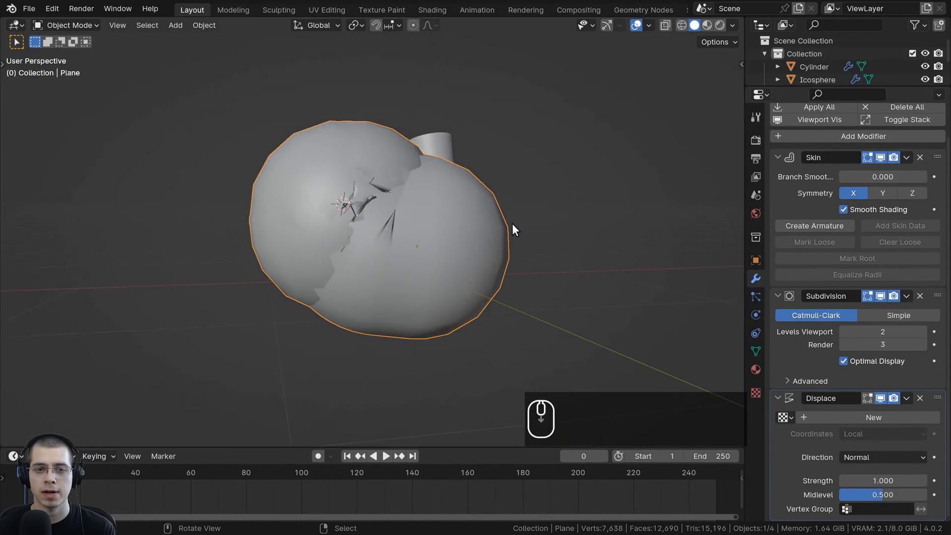
# Create a new texture for the arm's Displace modifier and set its type to Clouds
pyautogui.click(862, 414)
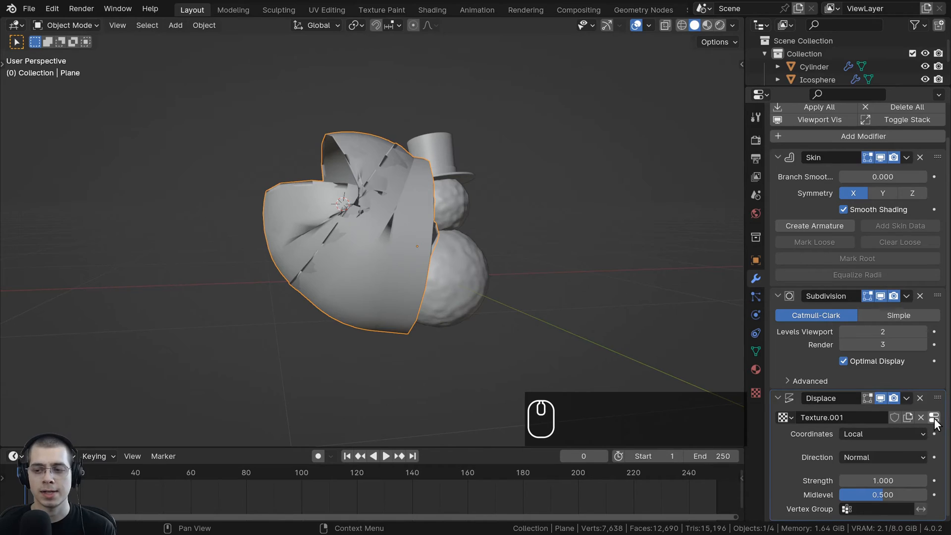
pyautogui.click(757, 393)
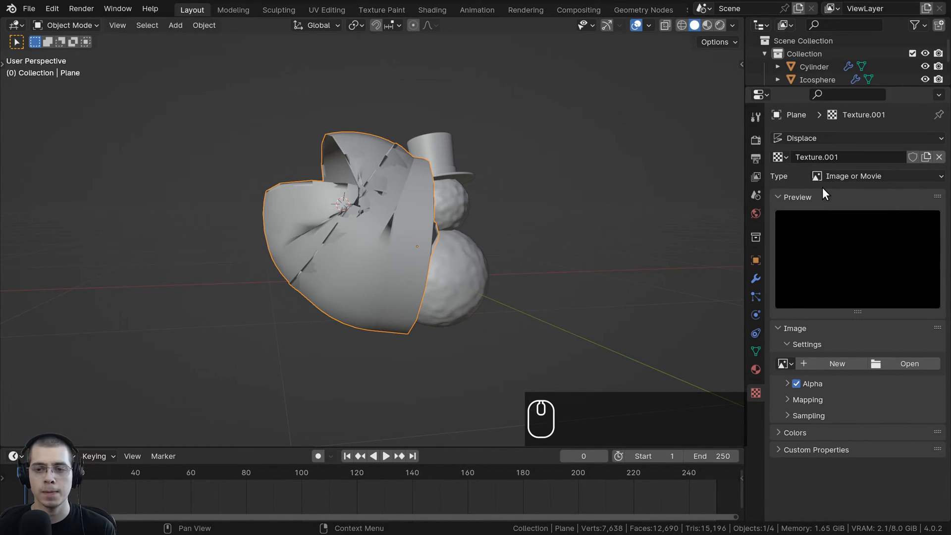
pyautogui.scroll(2, 248, 141)
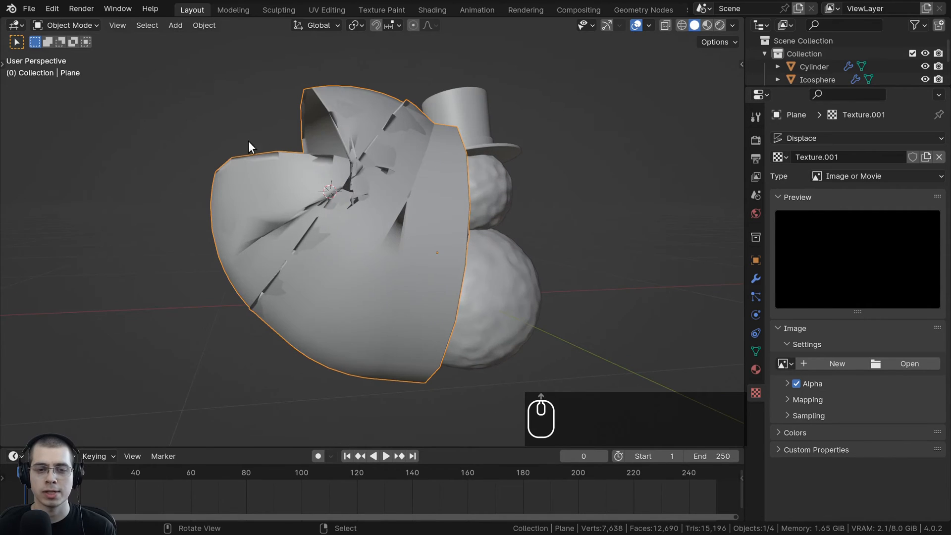
pyautogui.click(852, 178)
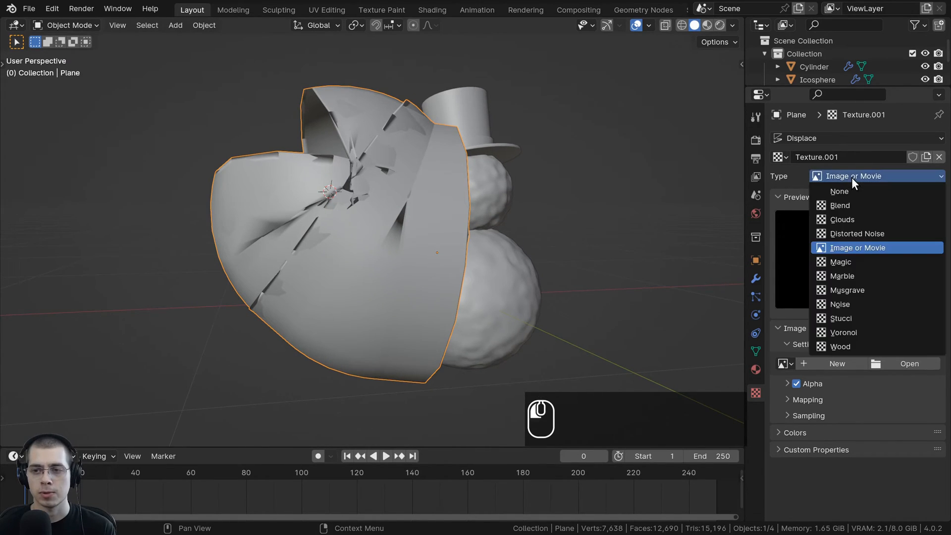
pyautogui.click(845, 215)
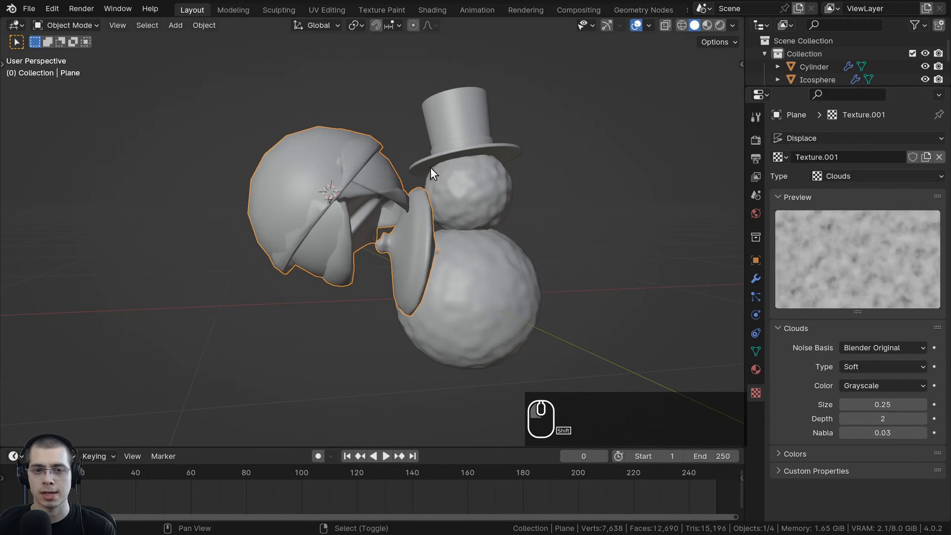
# Reduce the Clouds texture's size to 0.04
pyautogui.keyDown('shift'); pyautogui.moveTo(430, 167); pyautogui.dragTo(440, 187, button='middle'); pyautogui.keyUp('shift')
pyautogui.scroll(1, 440, 188)
pyautogui.moveTo(859, 402); pyautogui.dragTo(838, 402)
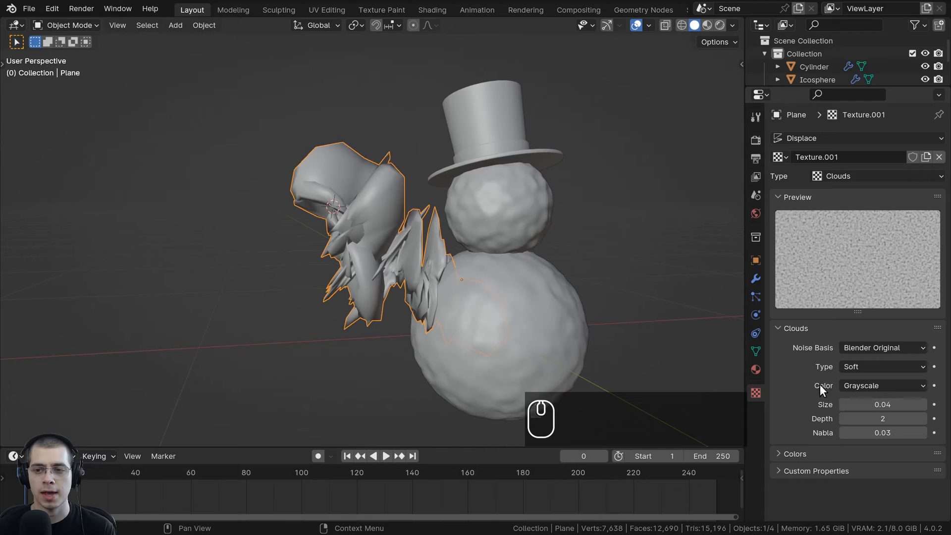
# Reduce the strength of the arm's Displace modifier to 0.01
pyautogui.click(760, 281)
pyautogui.moveTo(406, 226); pyautogui.dragTo(387, 297, button='middle')
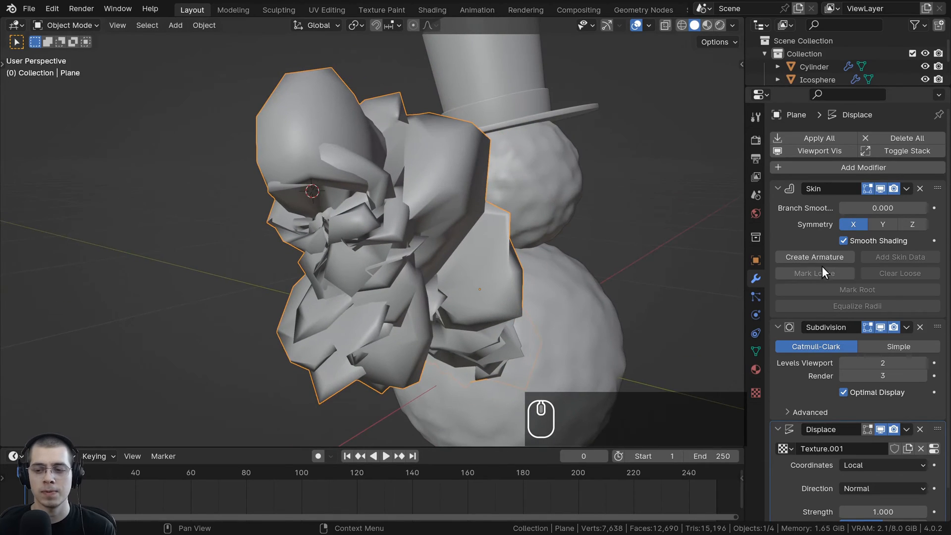
pyautogui.scroll(-2, 828, 266)
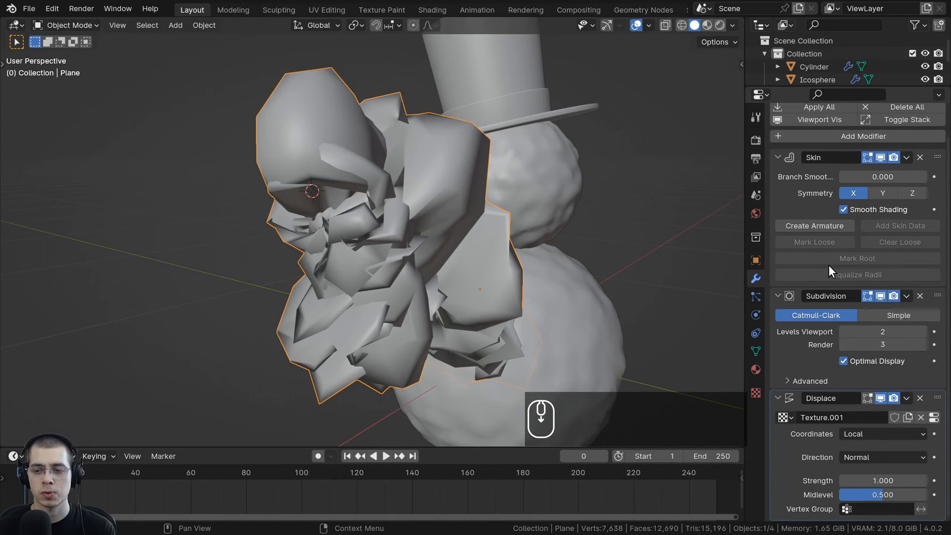
pyautogui.keyDown('shift'); pyautogui.moveTo(888, 479); pyautogui.dragTo(851, 478); pyautogui.keyUp('shift')
# Try a Displace strength of 0.02 on the arm, and restore it to 0.01
pyautogui.doubleClick(890, 479)
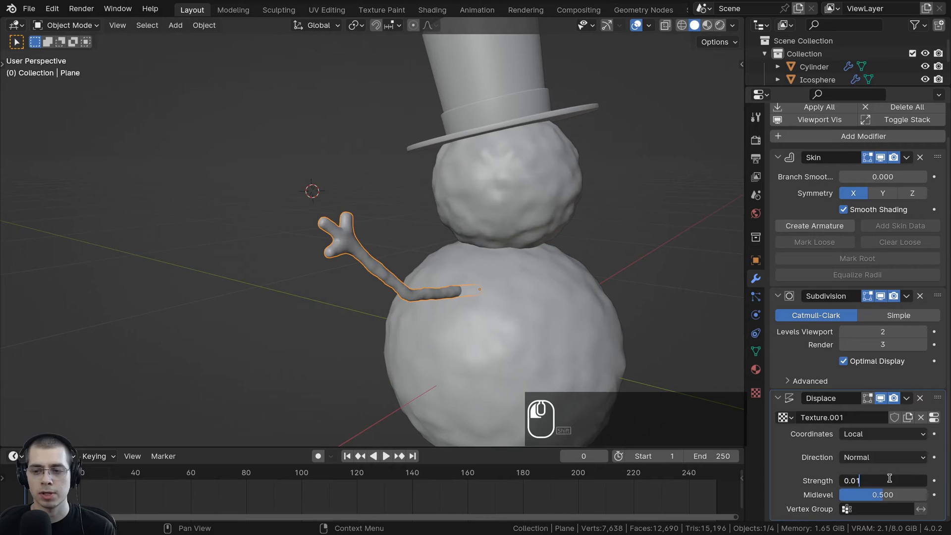
pyautogui.write('2')
pyautogui.press('Return')
pyautogui.moveTo(538, 395); pyautogui.dragTo(503, 393, button='middle')
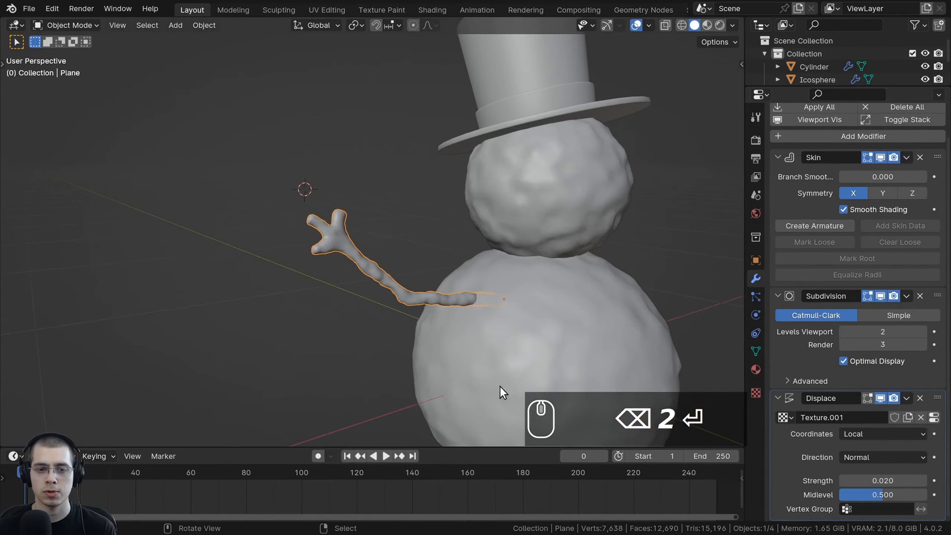
pyautogui.press('BackSpace')
pyautogui.write('1')
pyautogui.press('Return')
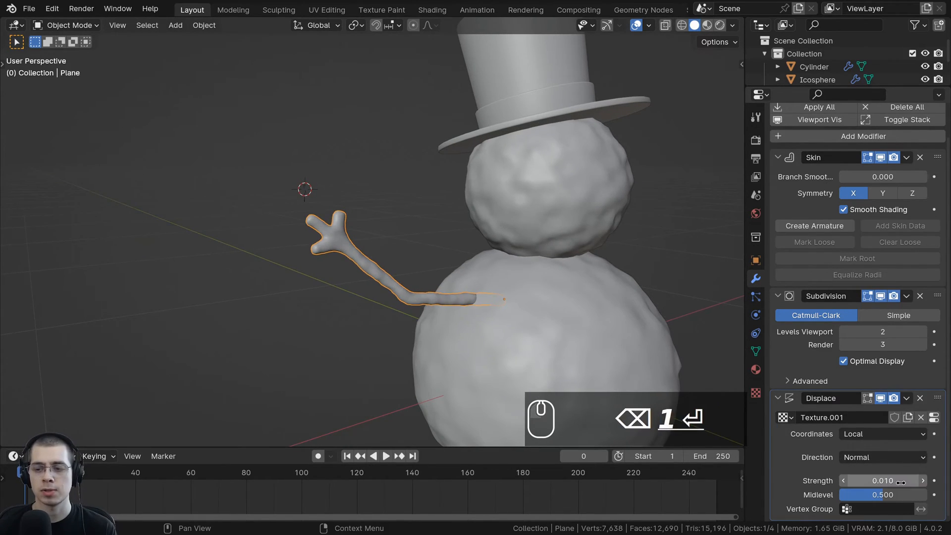
# Compare the arm's surface at Subdivision viewport levels 3 and 2, returning the level to 2
pyautogui.moveTo(298, 272); pyautogui.dragTo(289, 257, button='middle')
pyautogui.scroll(3, 307, 273)
pyautogui.keyDown('shift'); pyautogui.moveTo(356, 300); pyautogui.dragTo(339, 191, button='middle'); pyautogui.keyUp('shift')
pyautogui.scroll(3, 281, 138)
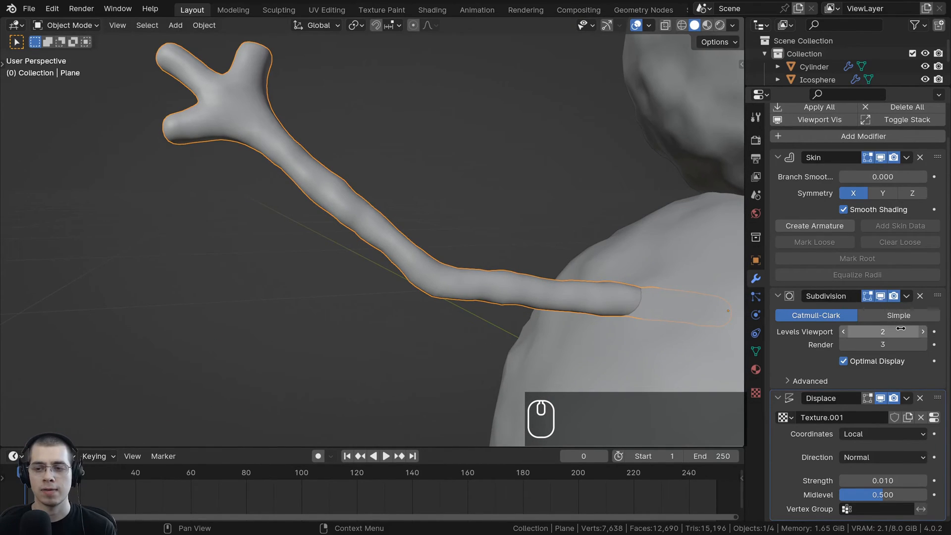
pyautogui.click(924, 331)
pyautogui.scroll(-4, 261, 187)
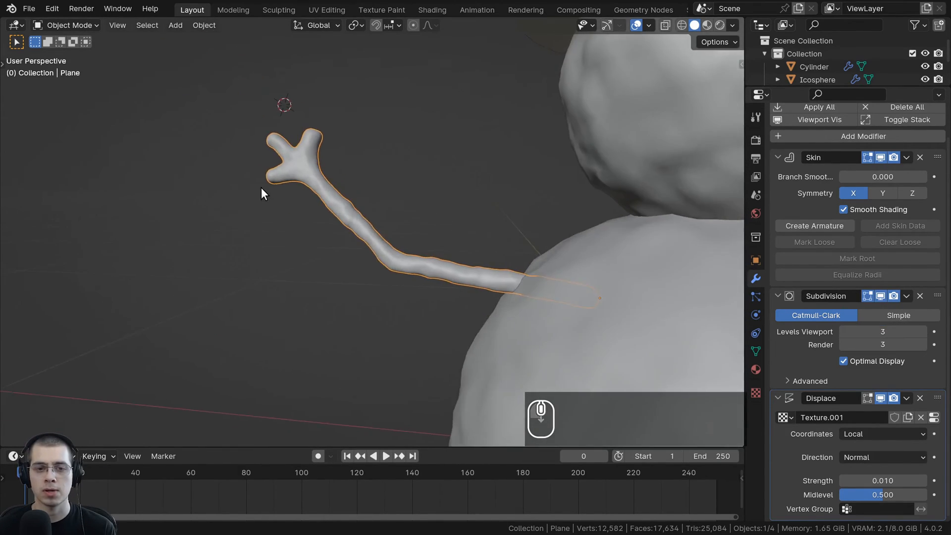
pyautogui.scroll(4, 338, 211)
pyautogui.keyDown('shift'); pyautogui.scroll(2, 254, 153); pyautogui.keyUp('shift')
pyautogui.keyDown('shift'); pyautogui.scroll(1, 254, 153); pyautogui.keyUp('shift')
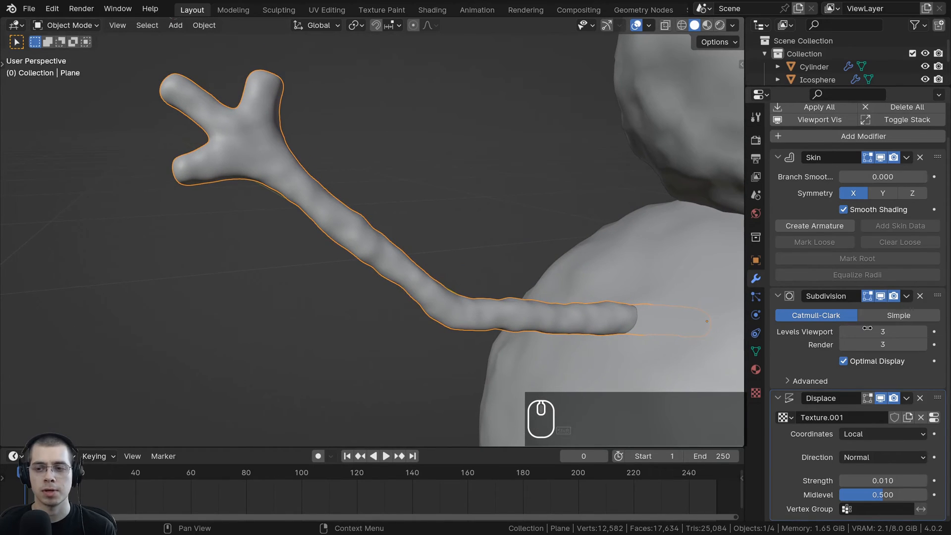
pyautogui.click(844, 329)
pyautogui.scroll(-2, 609, 312)
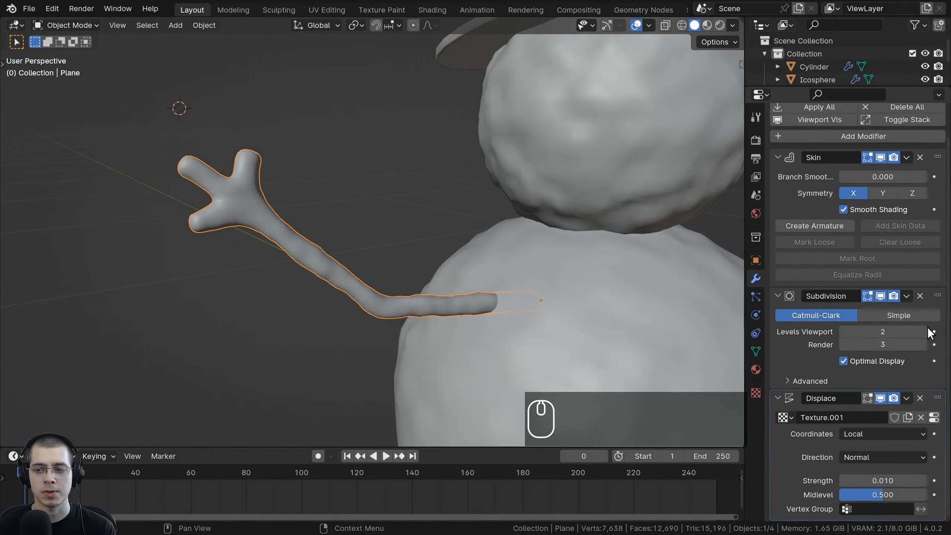
pyautogui.click(924, 331)
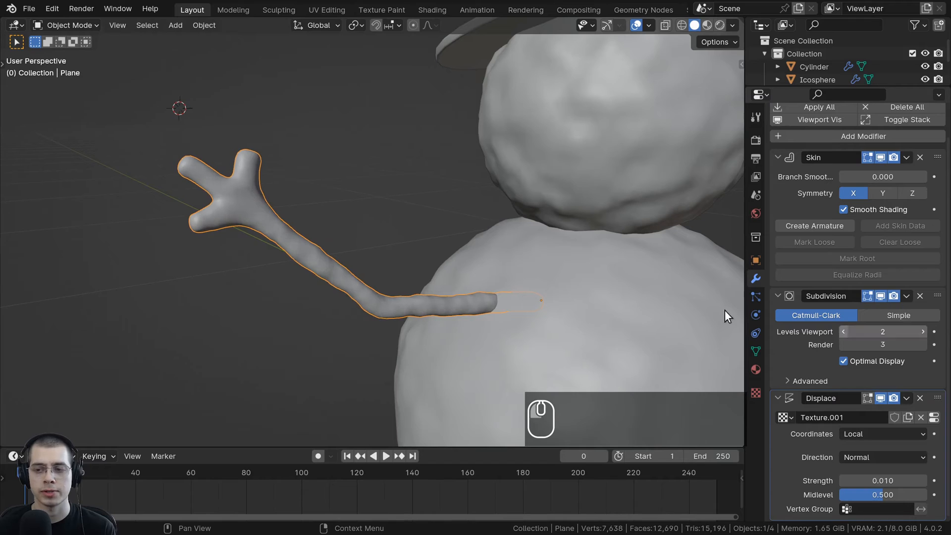
pyautogui.scroll(3, 358, 261)
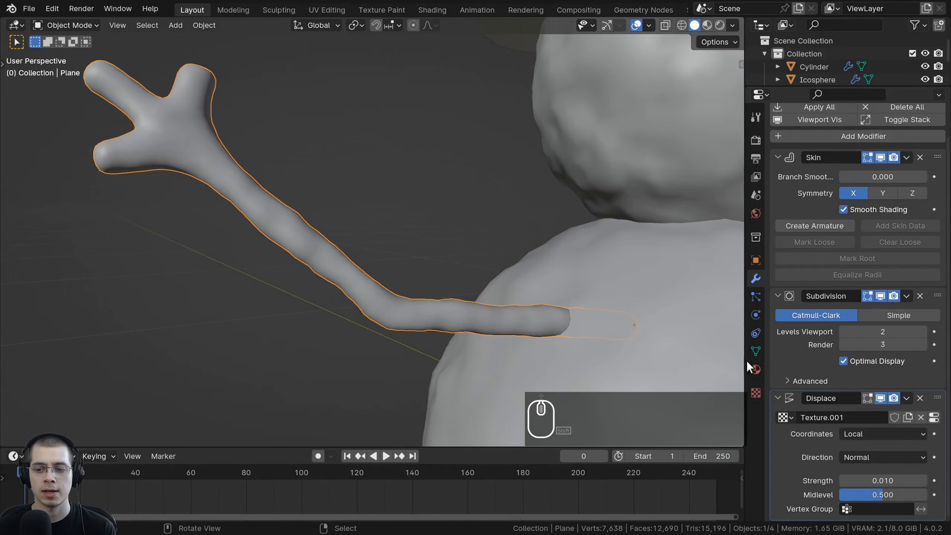
# Set the size of the arm's Clouds texture to 0.05 and deselect the arm
pyautogui.click(755, 392)
pyautogui.moveTo(884, 404)
pyautogui.keyDown('shift'); pyautogui.mouseDown()
pyautogui.moveTo(903, 405)
pyautogui.moveTo(886, 405)
pyautogui.mouseUp(); pyautogui.keyUp('shift')
pyautogui.scroll(-5, 389, 285)
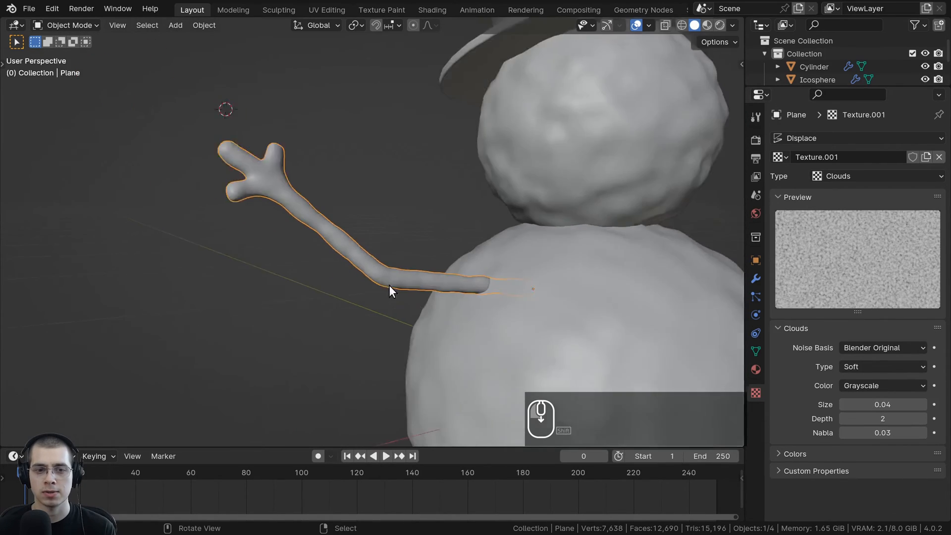
pyautogui.hotkey('alt', 'a')
pyautogui.moveTo(378, 279)
pyautogui.keyDown('shift'); pyautogui.mouseDown(button='middle')
pyautogui.moveTo(357, 266)
pyautogui.moveTo(369, 279)
pyautogui.mouseUp(button='middle'); pyautogui.keyUp('shift')
pyautogui.scroll(1, 369, 278)
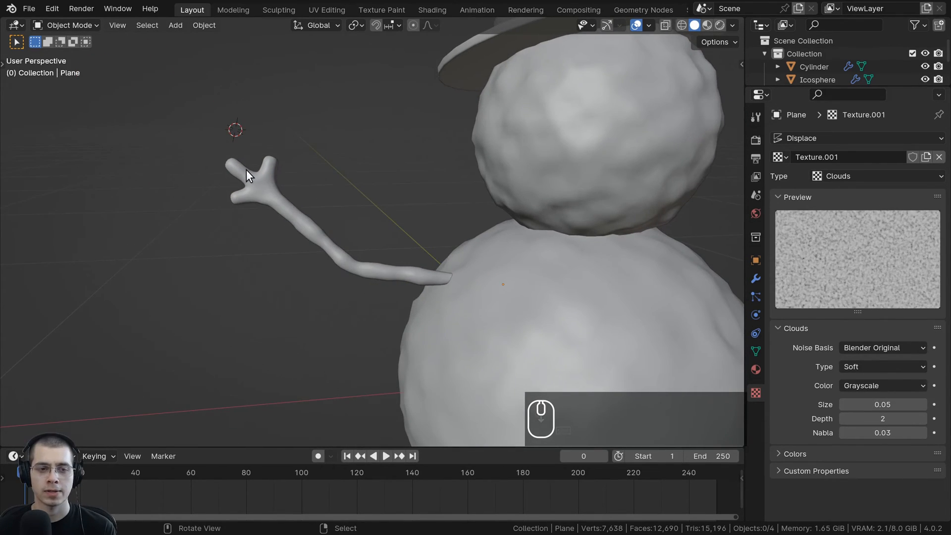
# Duplicate the stick arm and place the copy on the opposite side of the snowman
pyautogui.click(246, 170)
pyautogui.scroll(-5, 242, 226)
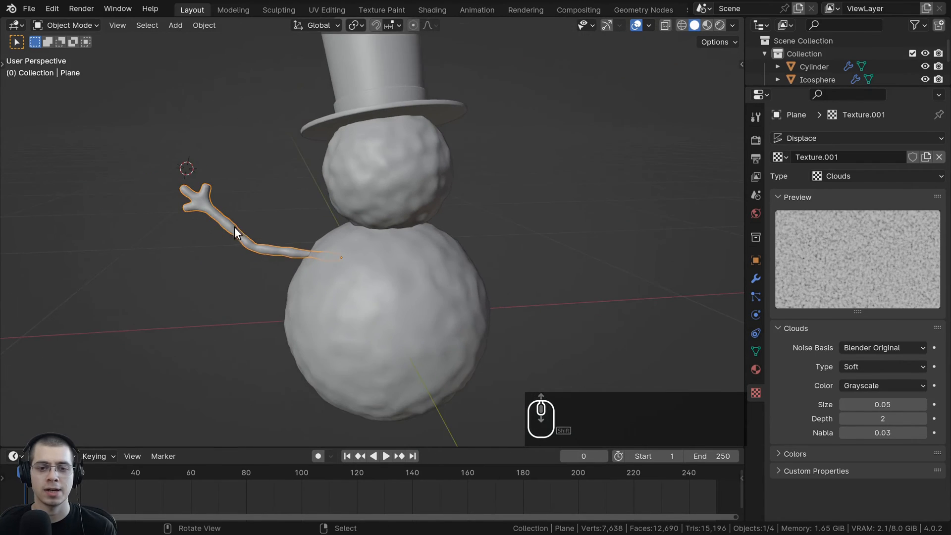
pyautogui.moveTo(292, 204); pyautogui.dragTo(257, 174, button='middle')
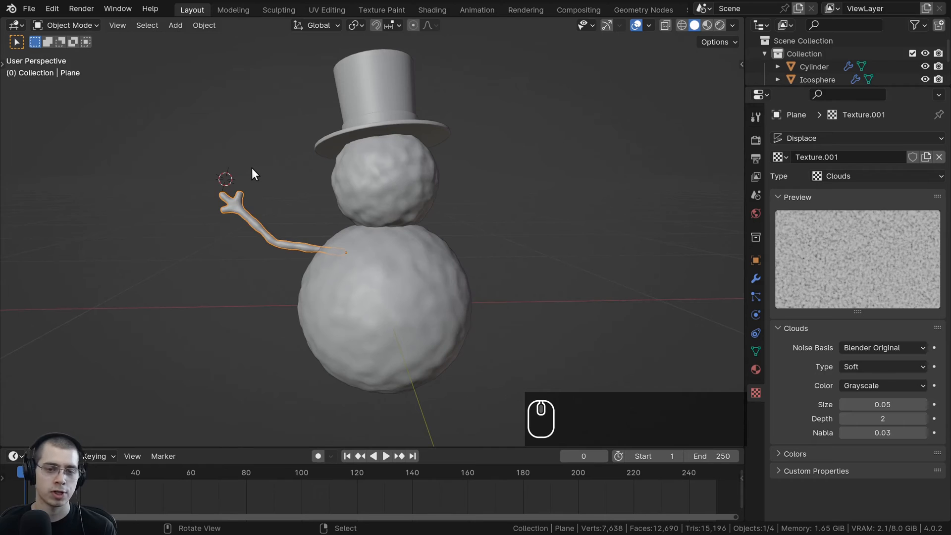
pyautogui.hotkey('shift', 'd')
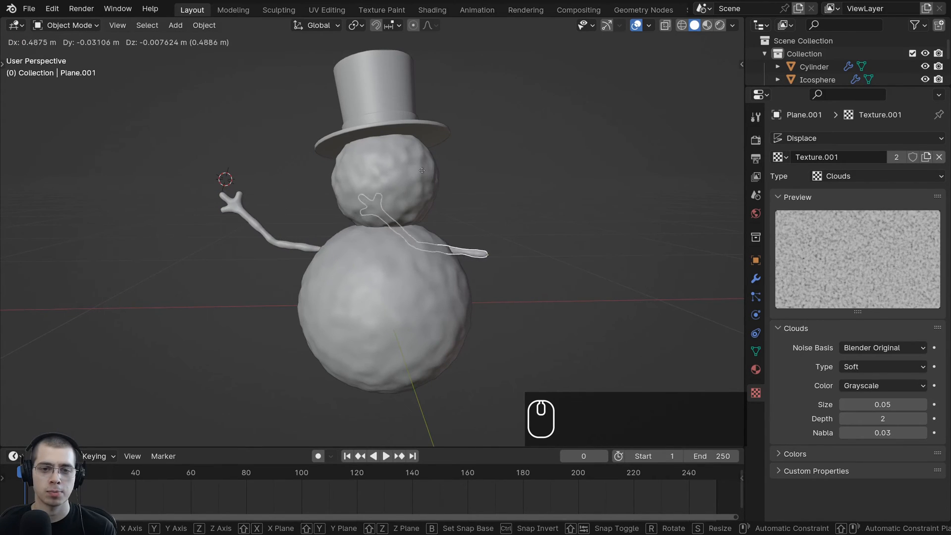
pyautogui.click(490, 169)
pyautogui.keyDown('shift'); pyautogui.moveTo(504, 170); pyautogui.dragTo(479, 166, button='middle'); pyautogui.keyUp('shift')
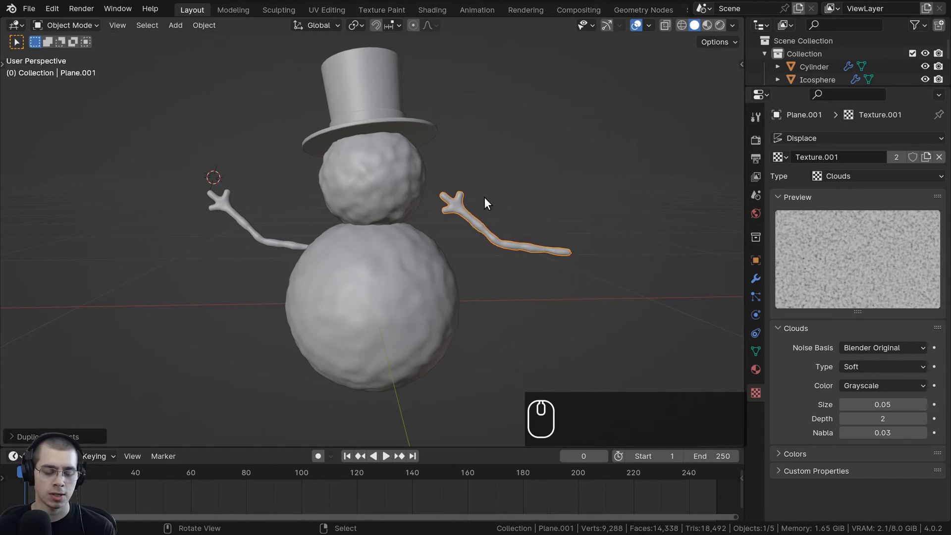
# Rotate the duplicated arm freely with trackball rotation so its hand points outward, away from the body
pyautogui.press('r')
pyautogui.press('r')
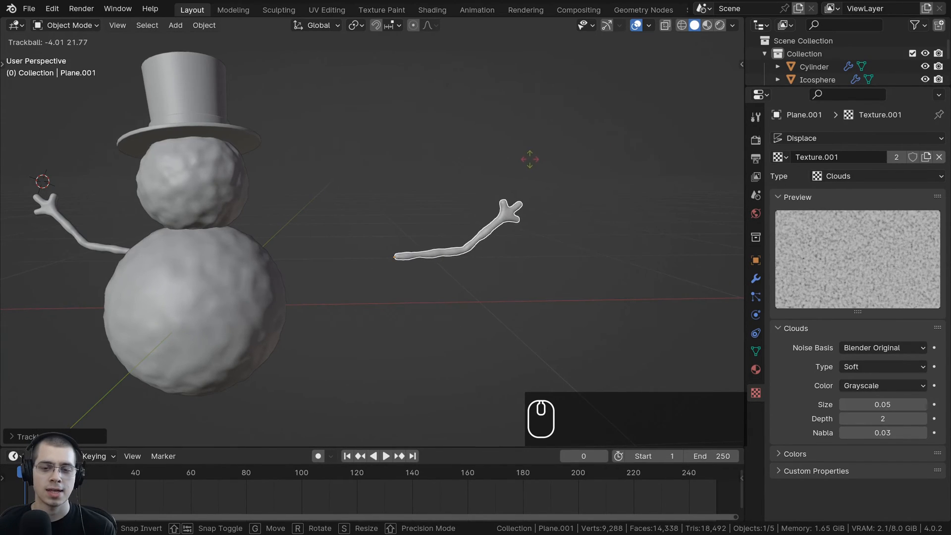
pyautogui.click(530, 160)
pyautogui.press('r')
pyautogui.press('r')
pyautogui.click(523, 198)
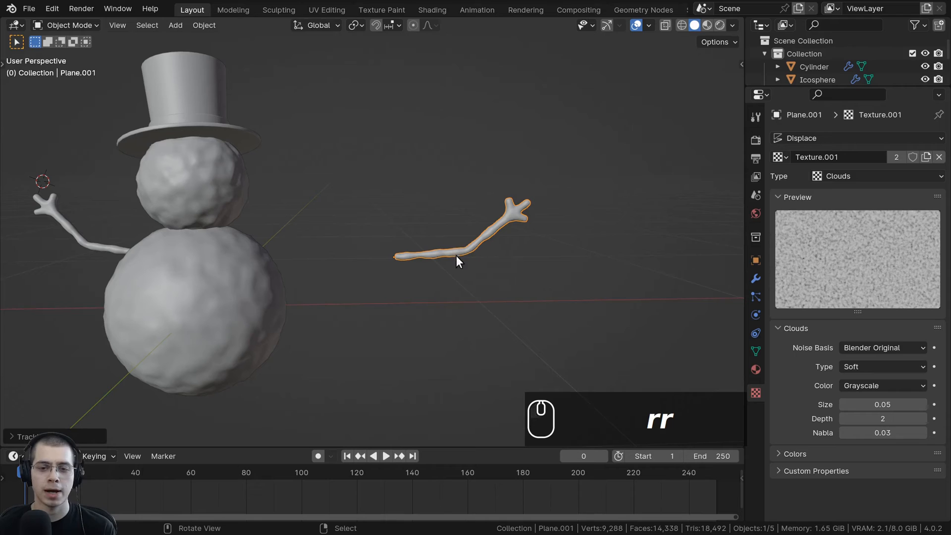
# Examine where the origin points of the duplicated arm, the head and the body sphere lie
pyautogui.keyDown('shift'); pyautogui.moveTo(385, 251); pyautogui.dragTo(376, 233, button='middle'); pyautogui.keyUp('shift')
pyautogui.scroll(5, 376, 233)
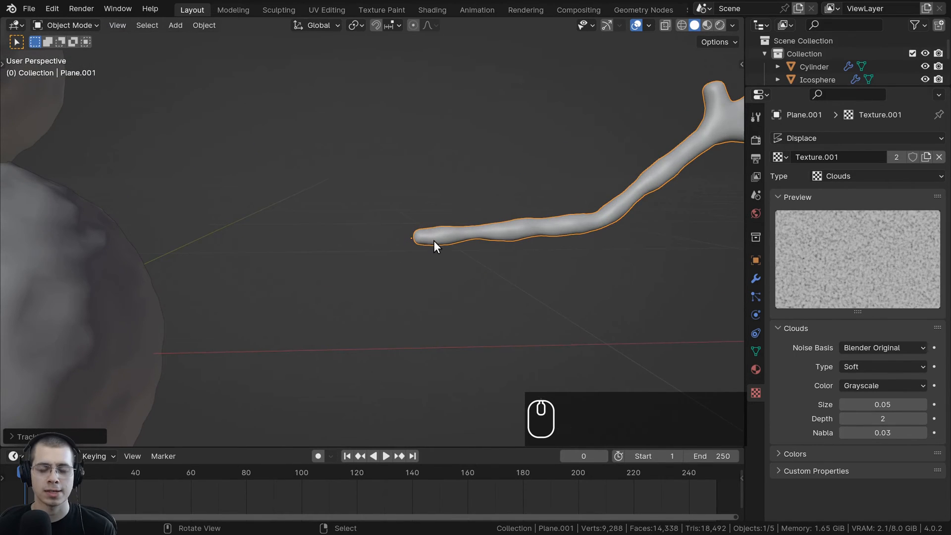
pyautogui.keyDown('shift'); pyautogui.moveTo(435, 241); pyautogui.dragTo(526, 222, button='middle'); pyautogui.keyUp('shift')
pyautogui.scroll(3, 387, 227)
pyautogui.scroll(-6, 392, 232)
pyautogui.keyDown('shift'); pyautogui.moveTo(335, 243); pyautogui.dragTo(359, 252, button='middle'); pyautogui.keyUp('shift')
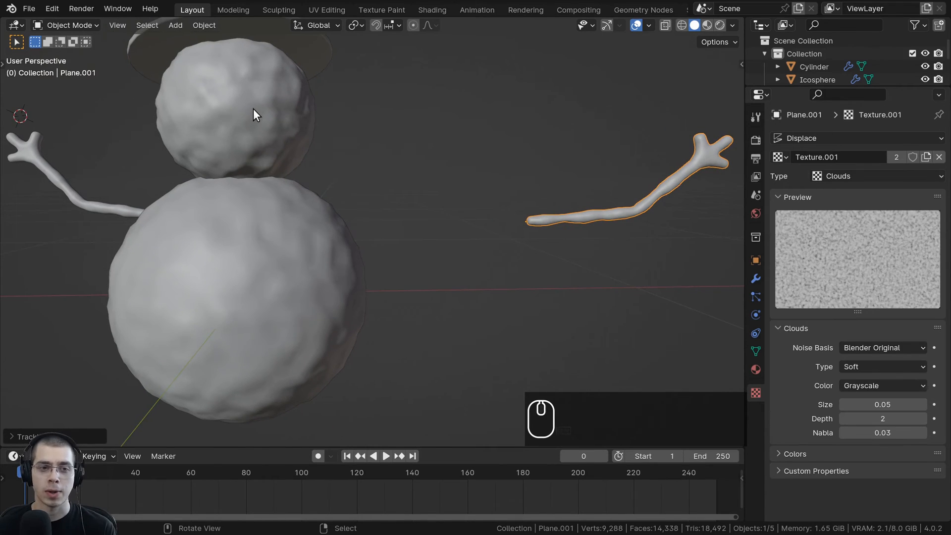
pyautogui.click(254, 117)
pyautogui.click(271, 211)
pyautogui.scroll(2, 366, 342)
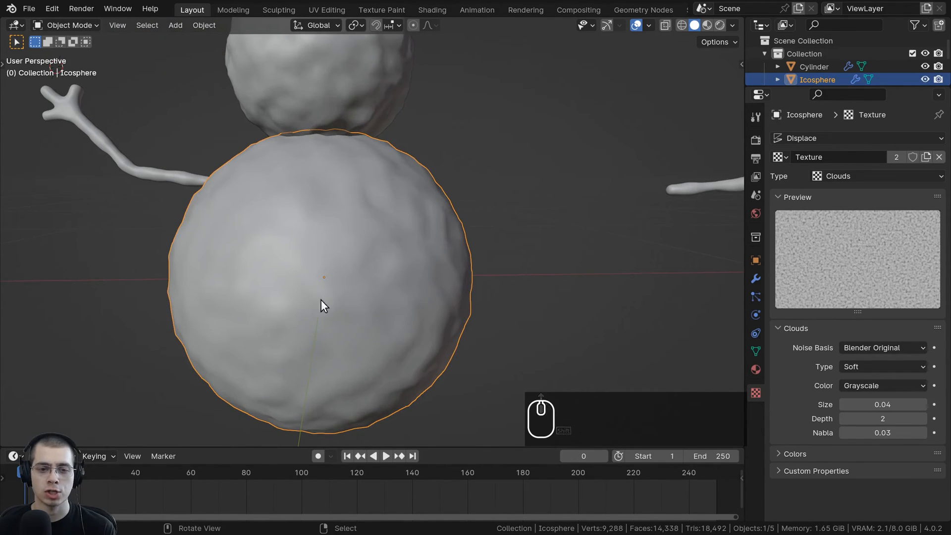
pyautogui.press('g')
pyautogui.rightClick(303, 294)
pyautogui.keyDown('shift'); pyautogui.moveTo(438, 255); pyautogui.dragTo(242, 290, button='middle'); pyautogui.keyUp('shift')
# Try moving all of the duplicated arm's vertices in Edit Mode, and return to Object Mode
pyautogui.click(572, 212)
pyautogui.scroll(-1, 570, 212)
pyautogui.press('Tab')
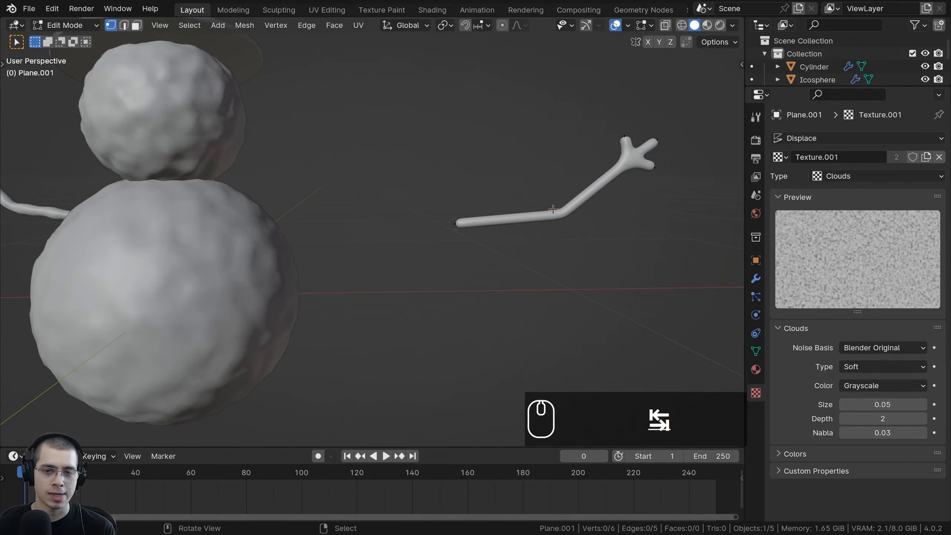
pyautogui.press('a')
pyautogui.press('g')
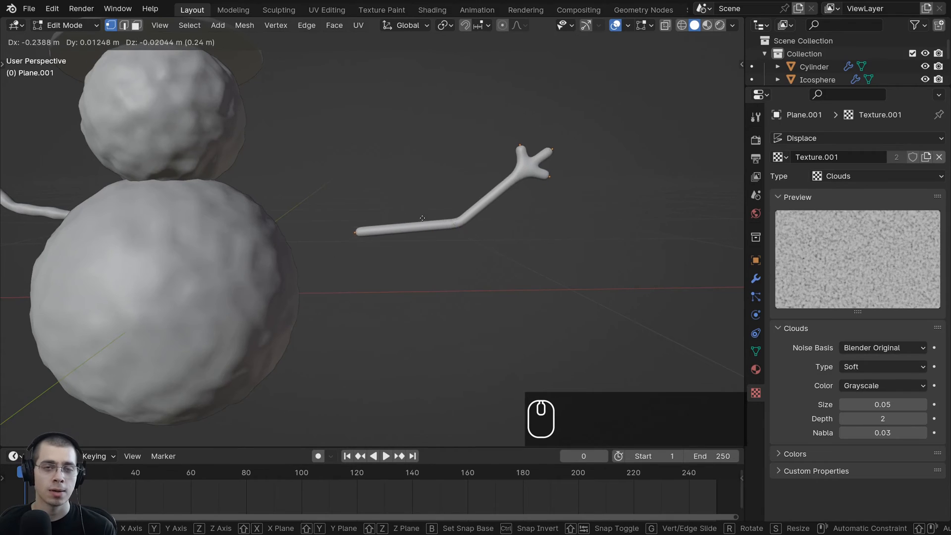
pyautogui.rightClick(469, 212)
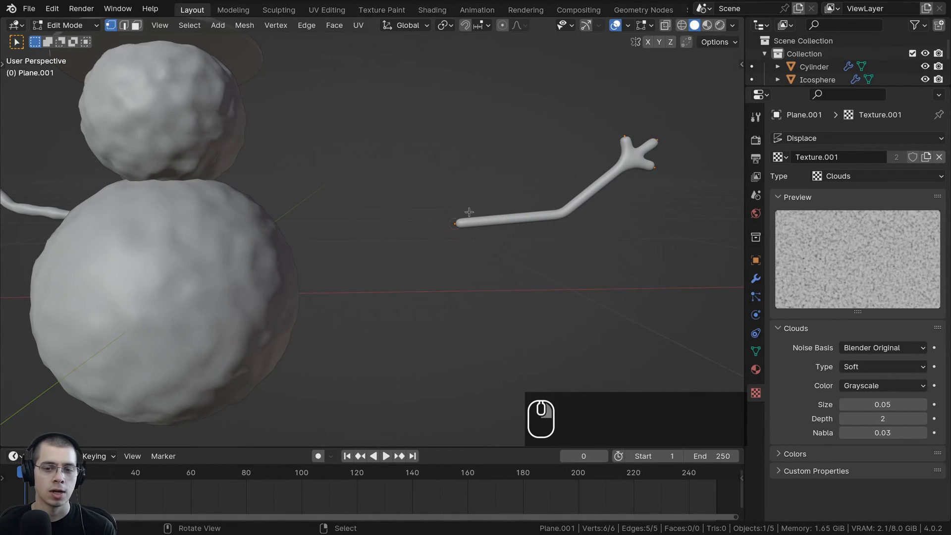
pyautogui.press('g')
pyautogui.rightClick(633, 192)
pyautogui.press('Tab')
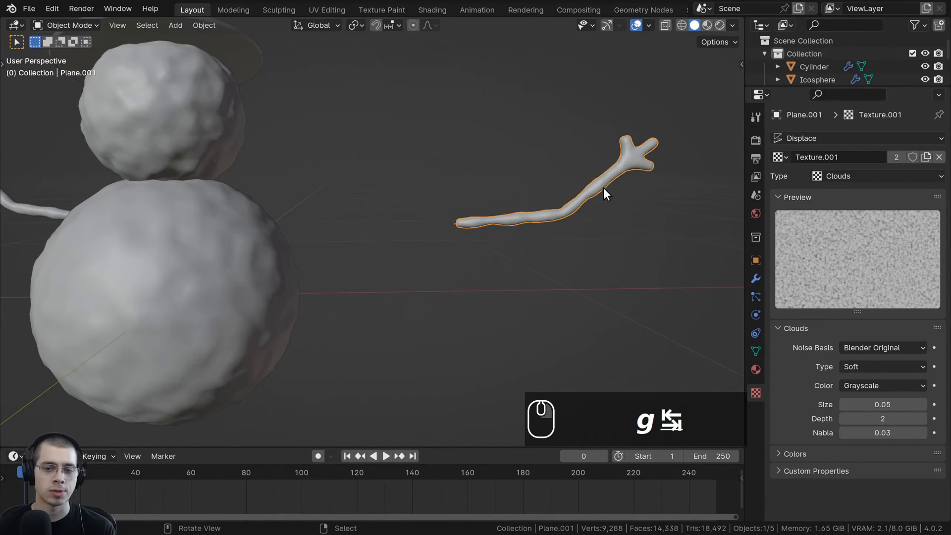
# Try moving, rotating and scaling the duplicated arm about its origin in Object Mode
pyautogui.press('g')
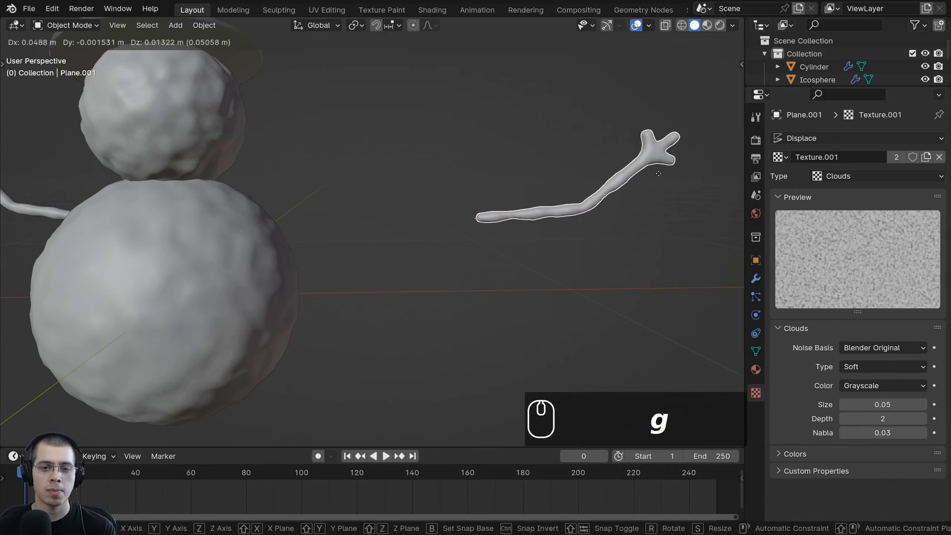
pyautogui.rightClick(560, 183)
pyautogui.moveTo(556, 177)
pyautogui.keyDown('shift'); pyautogui.mouseDown(button='middle')
pyautogui.moveTo(548, 342)
pyautogui.moveTo(552, 180)
pyautogui.mouseUp(button='middle'); pyautogui.keyUp('shift')
pyautogui.press('r')
pyautogui.rightClick(510, 363)
pyautogui.press('r')
pyautogui.rightClick(506, 229)
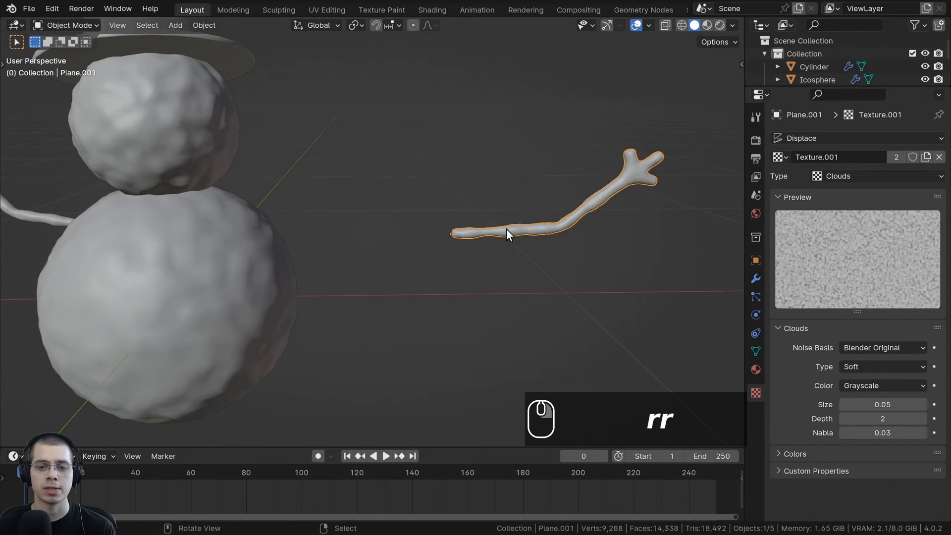
pyautogui.press('s')
pyautogui.rightClick(569, 200)
pyautogui.scroll(-3, 565, 206)
pyautogui.press('r')
pyautogui.rightClick(506, 307)
pyautogui.press('g')
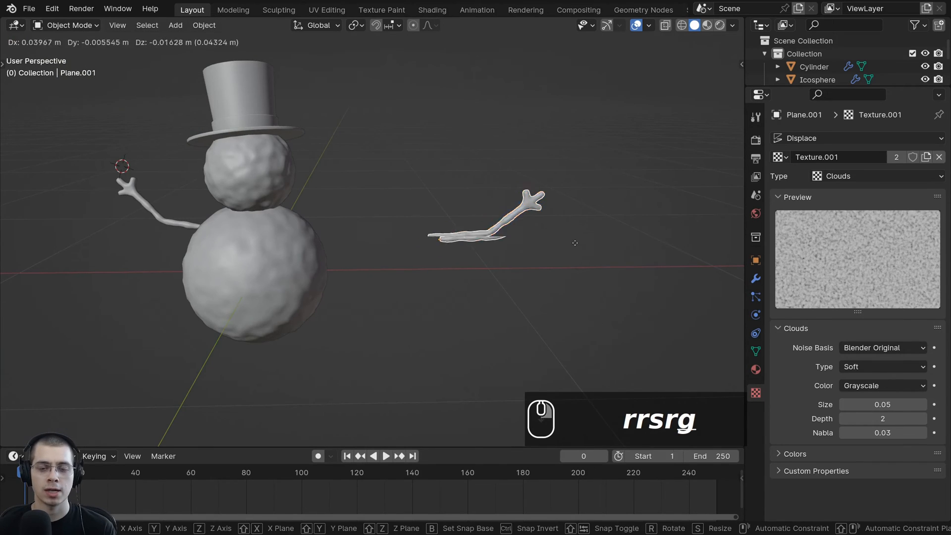
pyautogui.rightClick(535, 228)
# Try scaling the body sphere and the head about their own origins
pyautogui.scroll(3, 527, 222)
pyautogui.rightClick(412, 252)
pyautogui.press('s')
pyautogui.rightClick(331, 251)
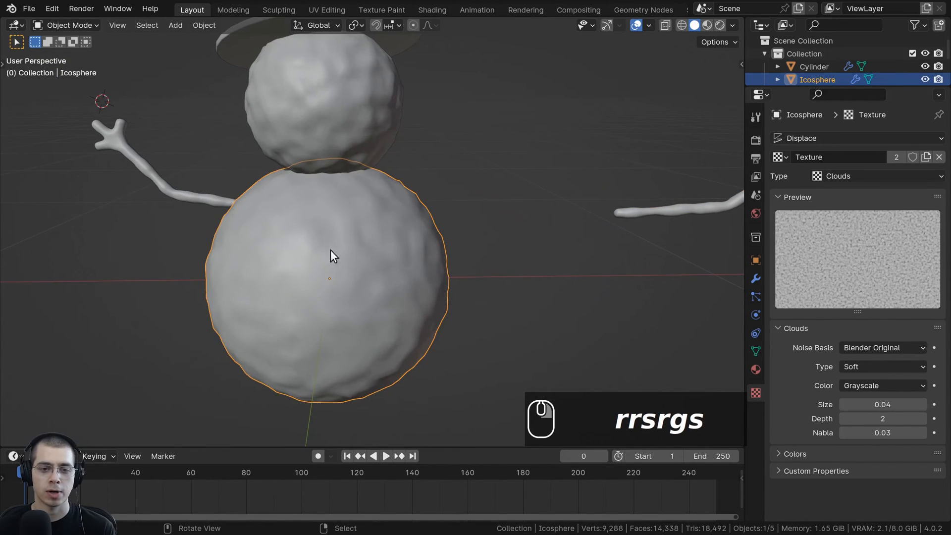
pyautogui.press('s')
pyautogui.rightClick(388, 224)
pyautogui.scroll(-3, 388, 224)
pyautogui.click(350, 171)
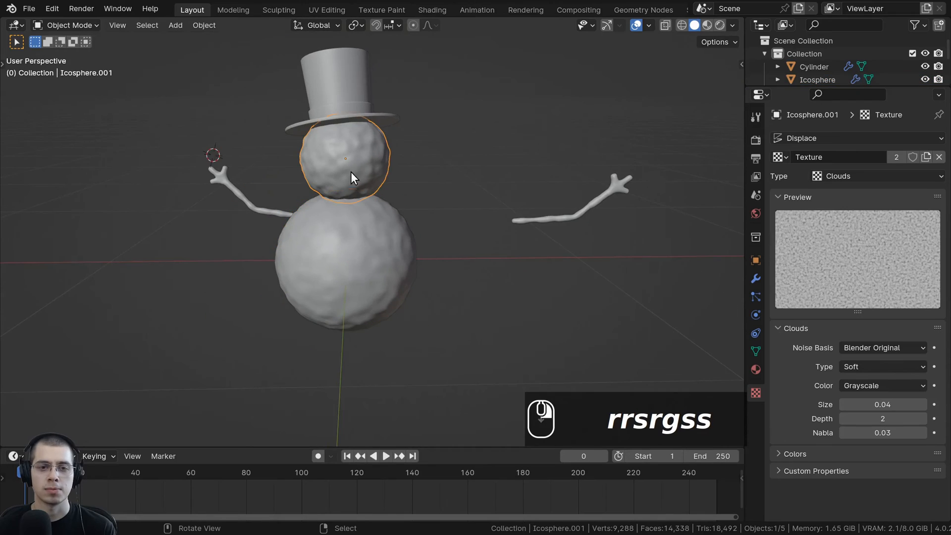
pyautogui.press('s')
pyautogui.rightClick(516, 193)
# Adjust the duplicated arm's trackball rotation and move its inner end into the side of the body sphere
pyautogui.click(570, 215)
pyautogui.press('r')
pyautogui.press('r')
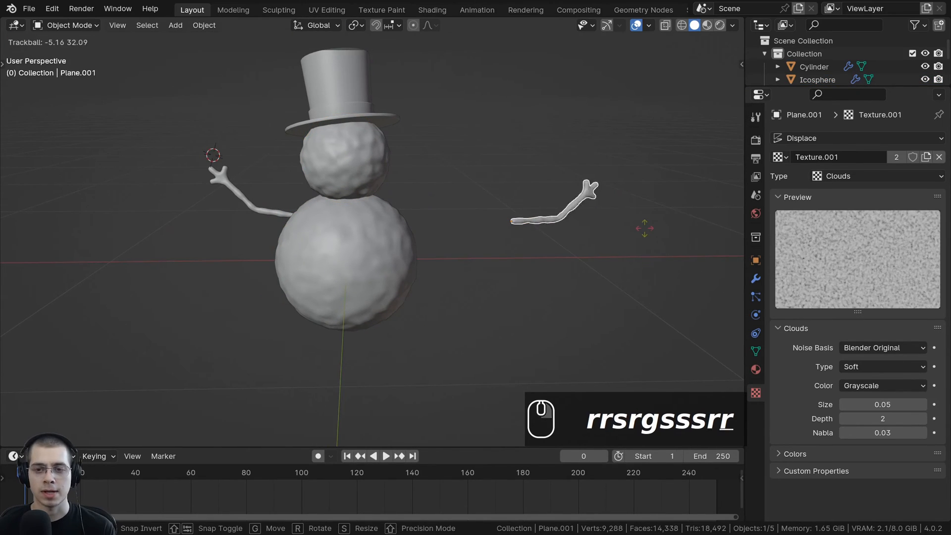
pyautogui.click(621, 231)
pyautogui.scroll(3, 637, 198)
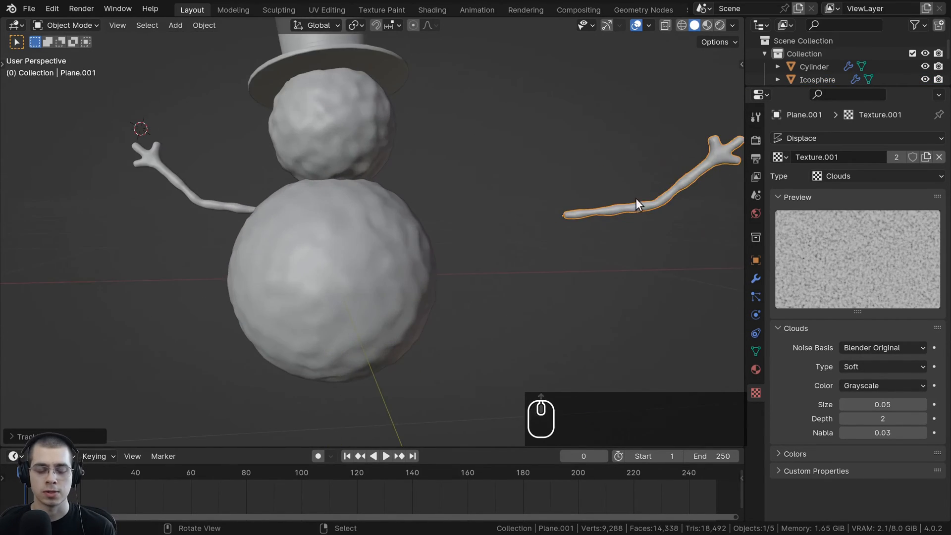
pyautogui.press('g')
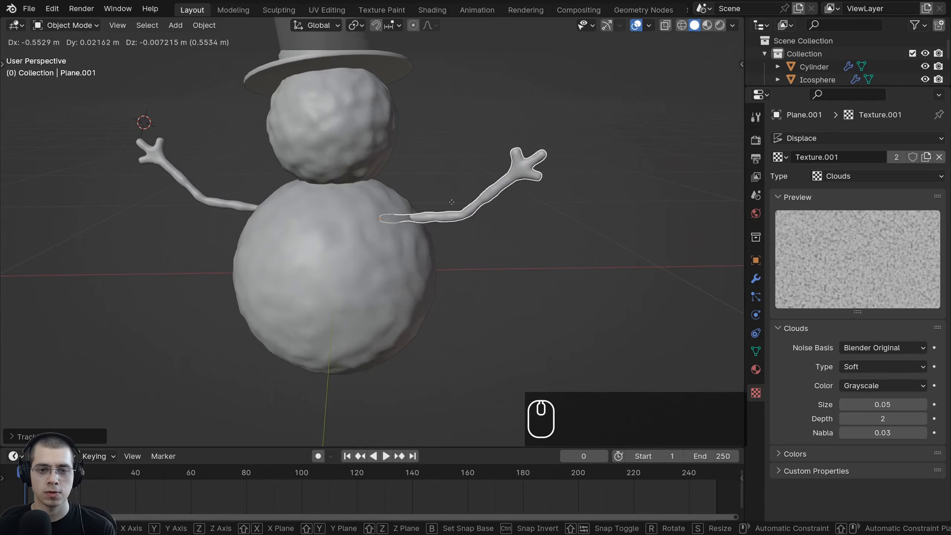
pyautogui.click(496, 199)
# Reposition the duplicated arm against the body sphere's side and fine-tune its trackball rotation from several views
pyautogui.moveTo(496, 198); pyautogui.dragTo(305, 213, button='middle')
pyautogui.press('g')
pyautogui.click(370, 212)
pyautogui.press('r')
pyautogui.press('r')
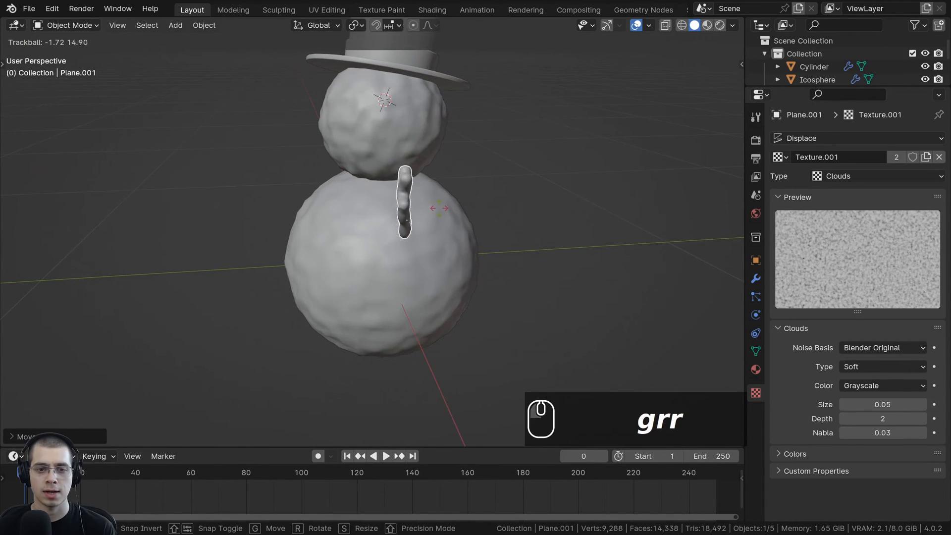
pyautogui.click(442, 207)
pyautogui.press('g')
pyautogui.click(436, 206)
pyautogui.press('g')
pyautogui.moveTo(436, 206); pyautogui.dragTo(564, 191, button='middle')
pyautogui.click(570, 186)
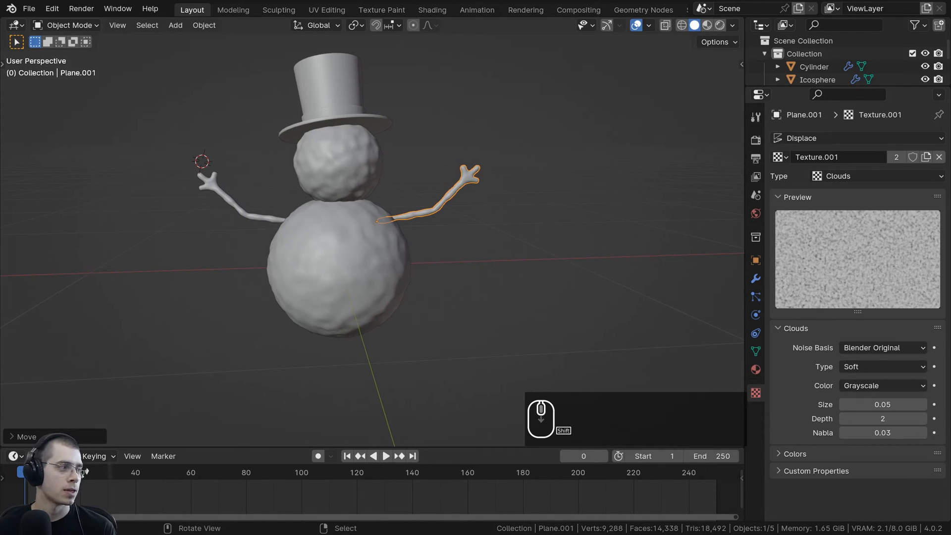
pyautogui.scroll(4, 363, 203)
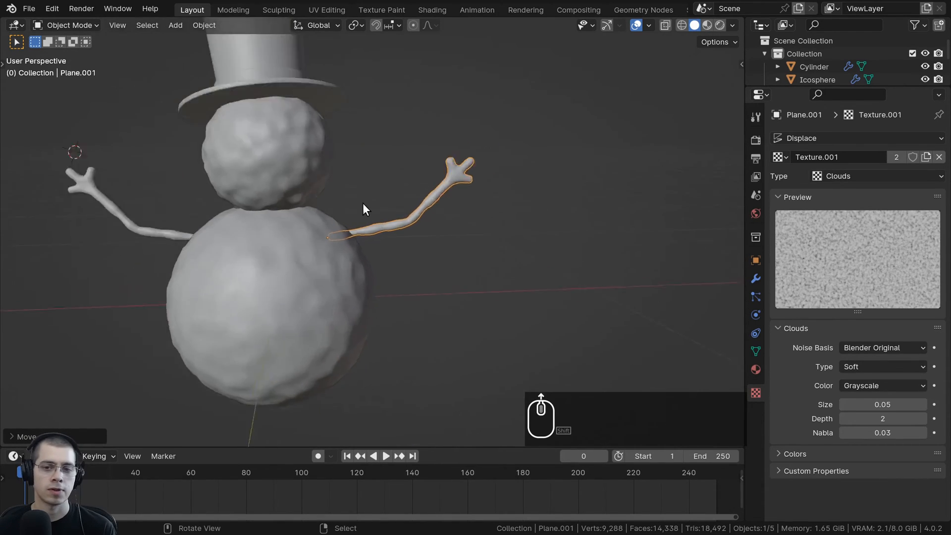
# In Edit Mode, delete the duplicated arm's lowest fingertip vertex and move the inner fingertip up about 0.03 m
pyautogui.press('Tab')
pyautogui.scroll(3, 415, 223)
pyautogui.moveTo(416, 223); pyautogui.dragTo(463, 212, button='middle')
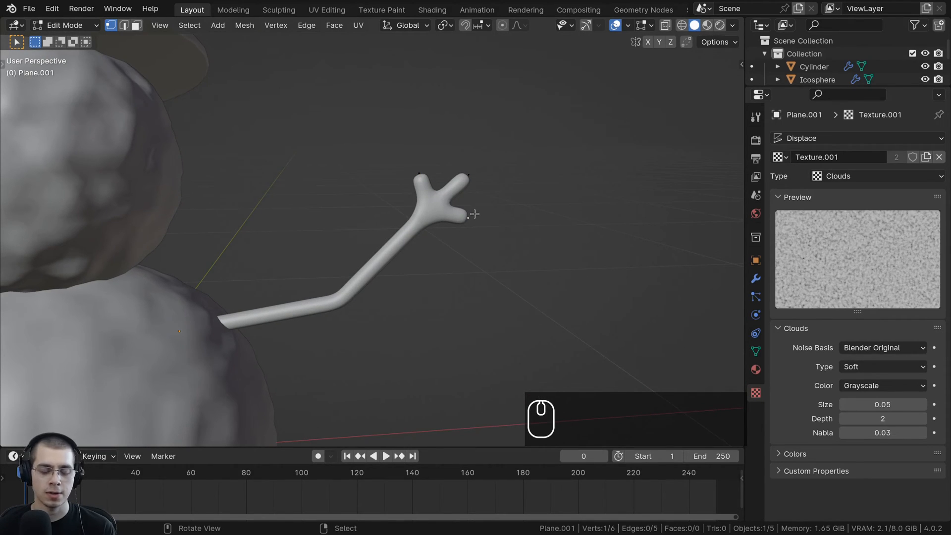
pyautogui.press('x')
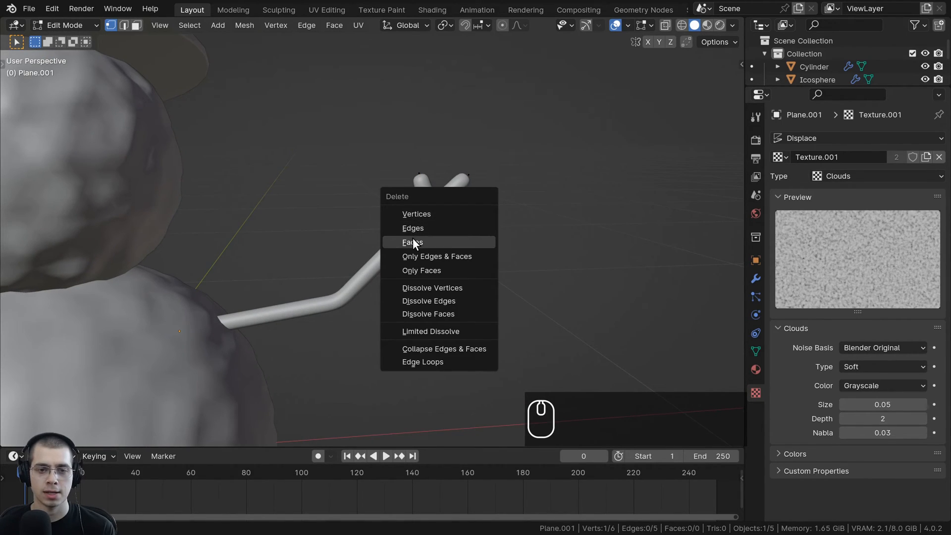
pyautogui.click(420, 215)
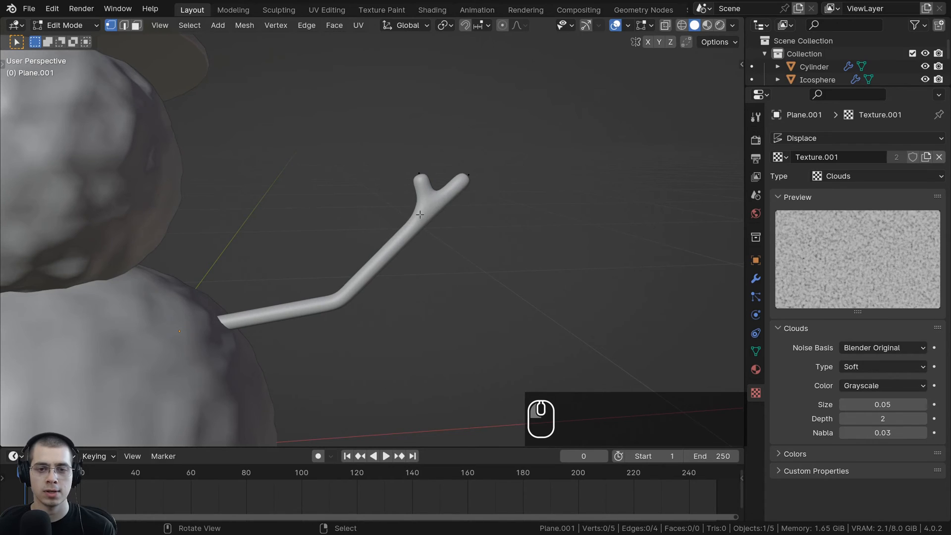
pyautogui.click(419, 173)
pyautogui.press('g')
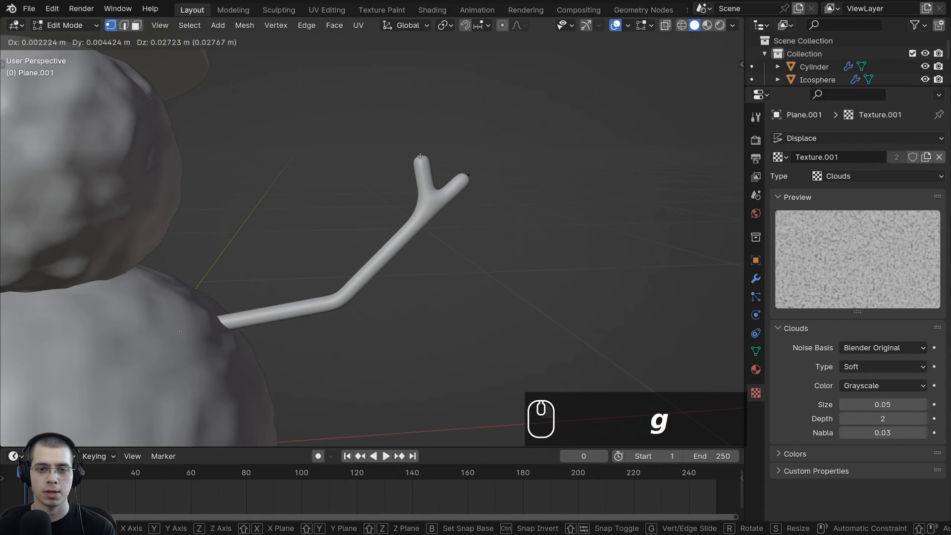
pyautogui.click(420, 156)
# Rotate and move the arm's elbow and hand vertices together so the forearm bends upward more strongly
pyautogui.moveTo(308, 95); pyautogui.dragTo(620, 436)
pyautogui.press('r')
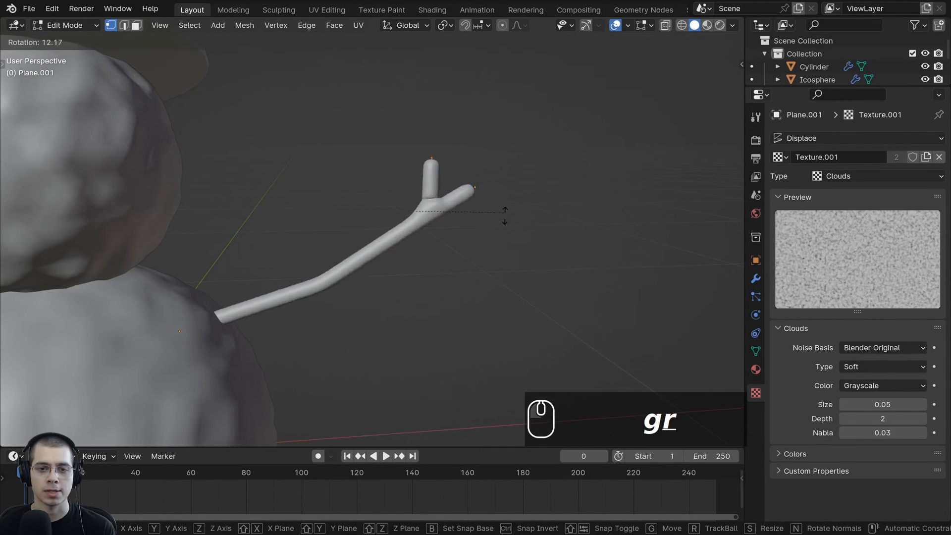
pyautogui.click(506, 219)
pyautogui.press('g')
pyautogui.click(489, 269)
pyautogui.keyDown('shift'); pyautogui.moveTo(488, 270); pyautogui.dragTo(490, 218, button='middle'); pyautogui.keyUp('shift')
pyautogui.scroll(-2, 491, 188)
pyautogui.press('r')
pyautogui.click(500, 160)
pyautogui.press('g')
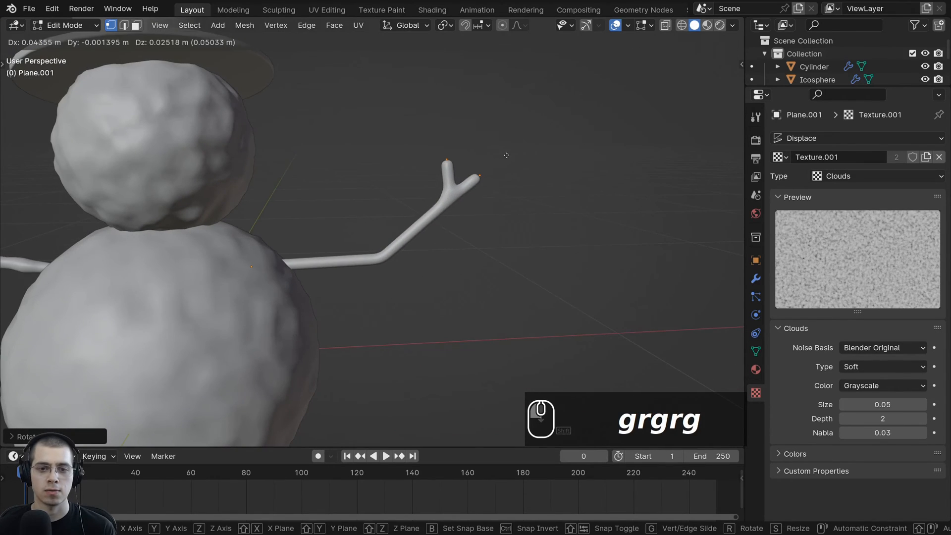
pyautogui.click(505, 156)
# Extrude the outer fingertip vertex about 0.045 m outward and upward to lengthen that finger
pyautogui.scroll(3, 488, 169)
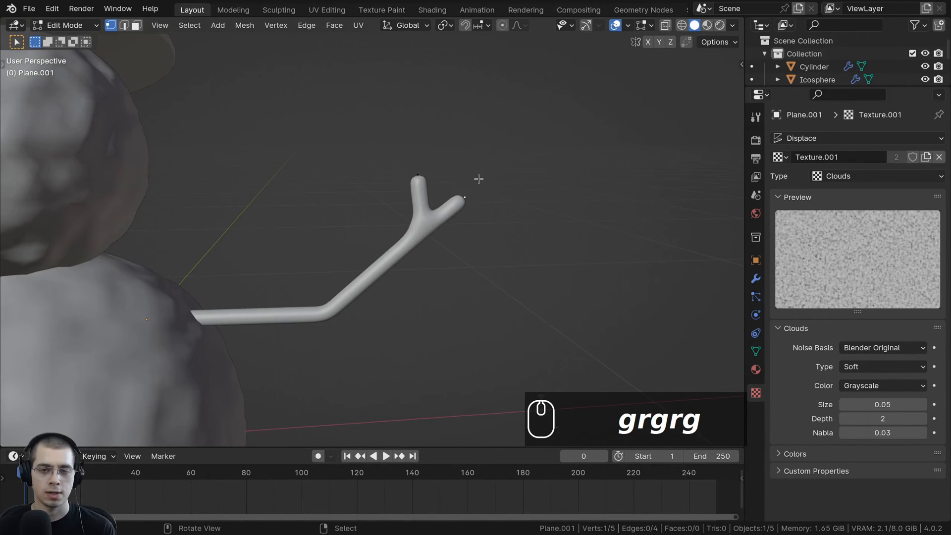
pyautogui.press('g')
pyautogui.click(484, 191)
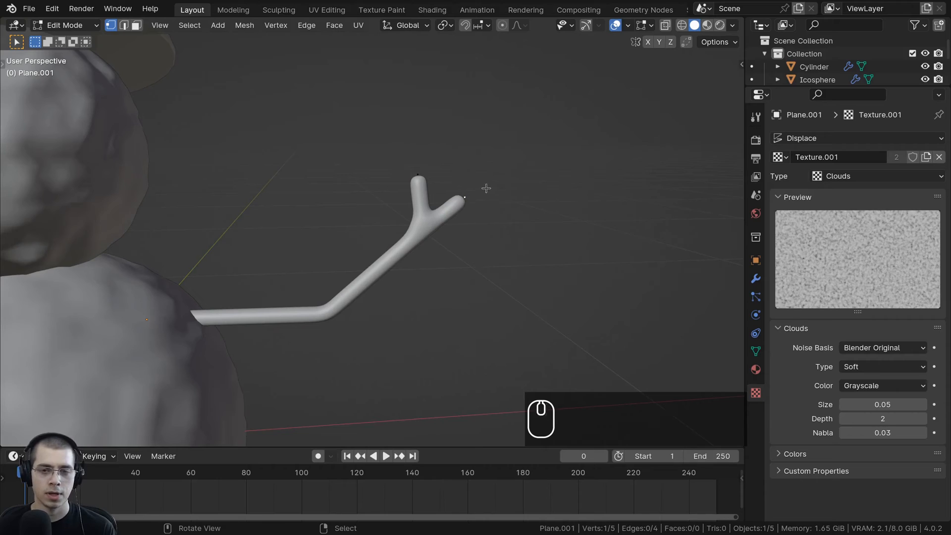
pyautogui.press('e')
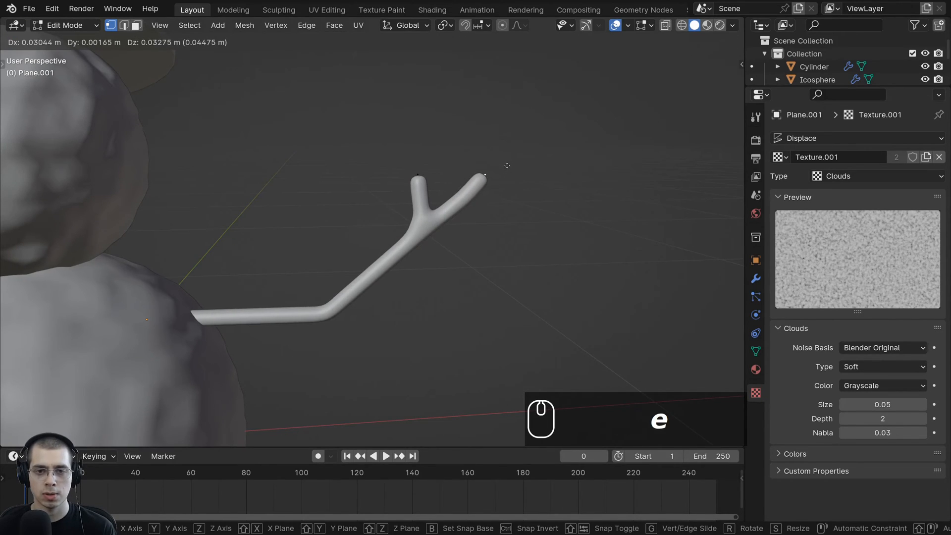
pyautogui.click(507, 165)
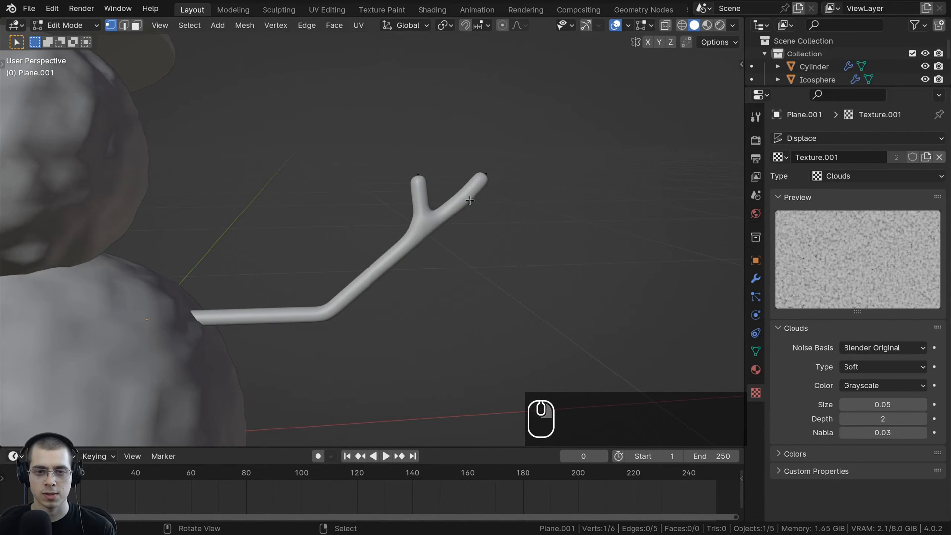
# Extrude a side twig from the outer finger's middle vertex and adjust the finger's tip and fork positions
pyautogui.press('e')
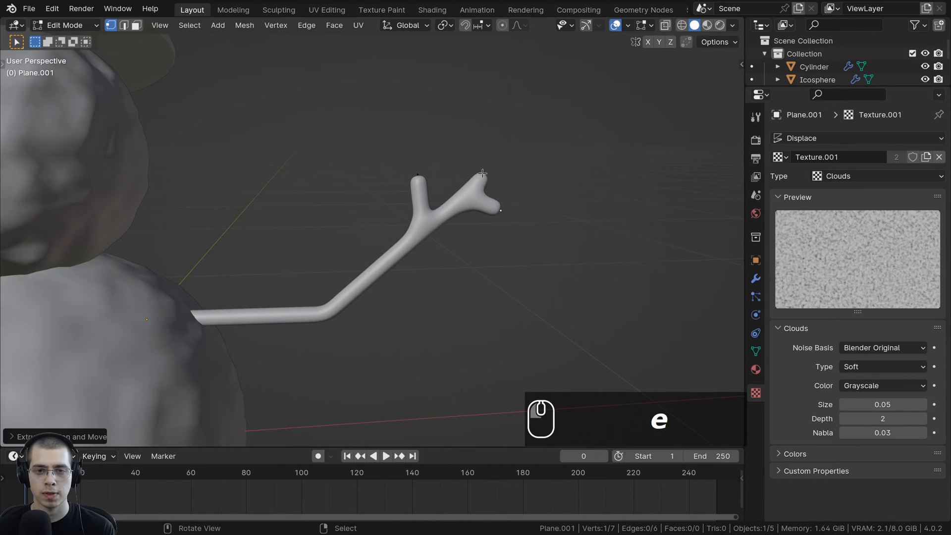
pyautogui.press('g')
pyautogui.press('g')
pyautogui.click(467, 203)
pyautogui.rightClick(466, 199)
pyautogui.press('g')
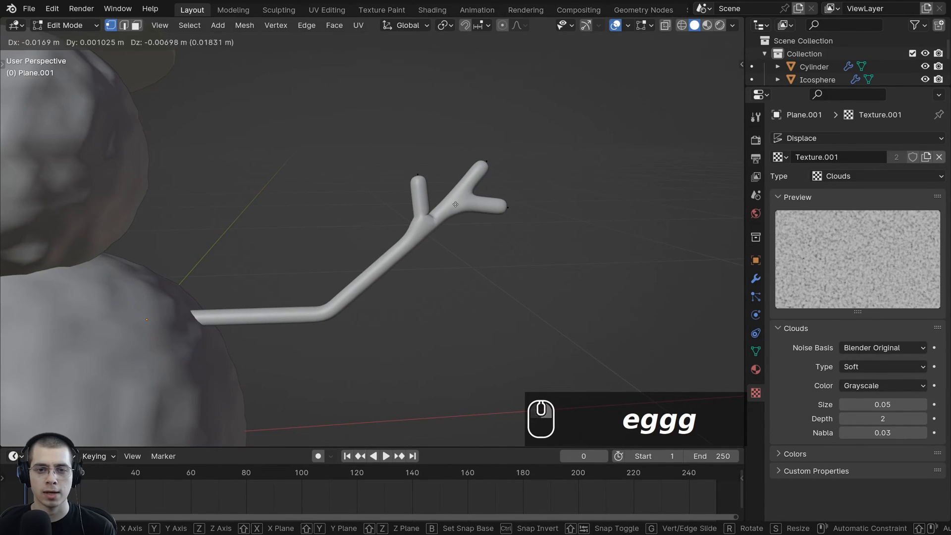
pyautogui.click(457, 203)
# Lower the new side twig's tip and move the inner fingertip down toward the body
pyautogui.rightClick(505, 209)
pyautogui.press('g')
pyautogui.click(503, 217)
pyautogui.rightClick(414, 175)
pyautogui.press('g')
pyautogui.press('g')
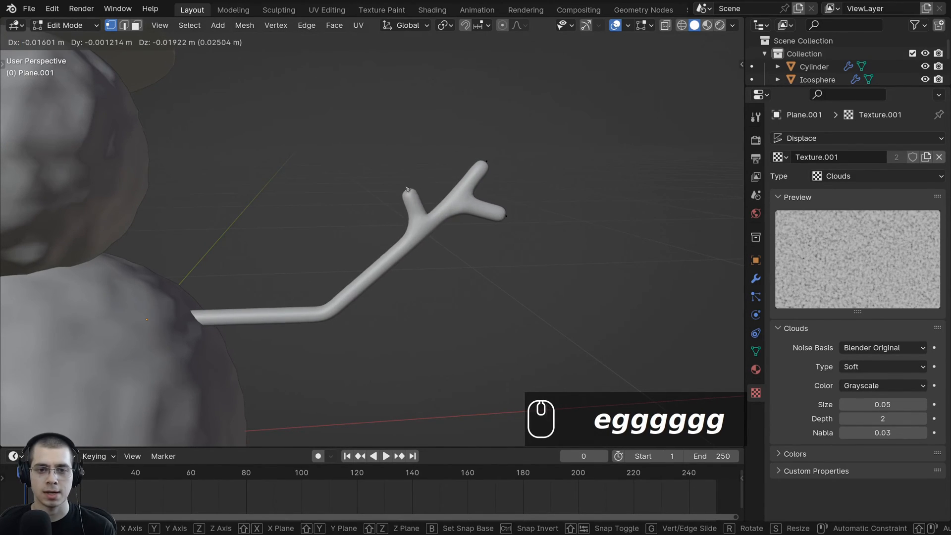
pyautogui.click(412, 191)
# Adjust the arm's elbow vertex slightly and return to Object Mode
pyautogui.keyDown('shift'); pyautogui.moveTo(409, 201); pyautogui.dragTo(461, 163, button='middle'); pyautogui.keyUp('shift')
pyautogui.rightClick(380, 268)
pyautogui.press('g')
pyautogui.click(380, 266)
pyautogui.scroll(-2, 379, 267)
pyautogui.scroll(-2, 379, 267)
pyautogui.moveTo(379, 267); pyautogui.dragTo(458, 225, button='middle')
pyautogui.press('Tab')
# Reposition the reshaped arm so its inner end sits in the side of the body sphere, and deselect it
pyautogui.scroll(-3, 488, 234)
pyautogui.press('g')
pyautogui.click(429, 230)
pyautogui.press('g')
pyautogui.click(392, 238)
pyautogui.press('r')
pyautogui.press('g')
pyautogui.click(584, 236)
pyautogui.press('a')
# Examine the reshaped arm and the whole snowman from different angles and distances
pyautogui.moveTo(427, 270); pyautogui.dragTo(481, 274, button='middle')
pyautogui.scroll(2, 480, 270)
pyautogui.scroll(3, 482, 274)
pyautogui.moveTo(421, 183); pyautogui.dragTo(393, 167, button='middle')
pyautogui.scroll(2, 383, 145)
pyautogui.scroll(1, 393, 168)
pyautogui.keyDown('shift'); pyautogui.moveTo(404, 293); pyautogui.dragTo(410, 282, button='middle'); pyautogui.keyUp('shift')
pyautogui.scroll(-7, 386, 187)
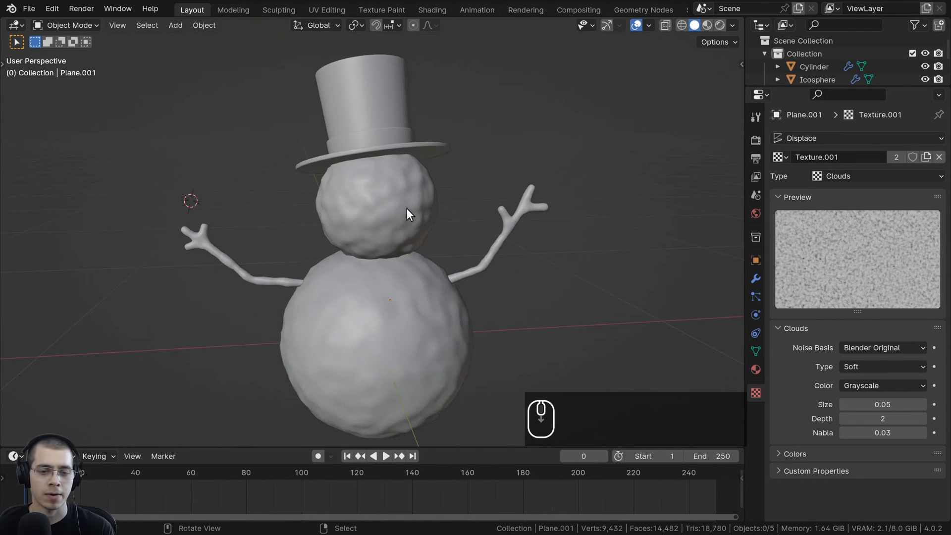
# Add an ico sphere mesh with 2 subdivisions and a 1 m radius
pyautogui.hotkey('shift', 'a')
pyautogui.moveTo(335, 138)
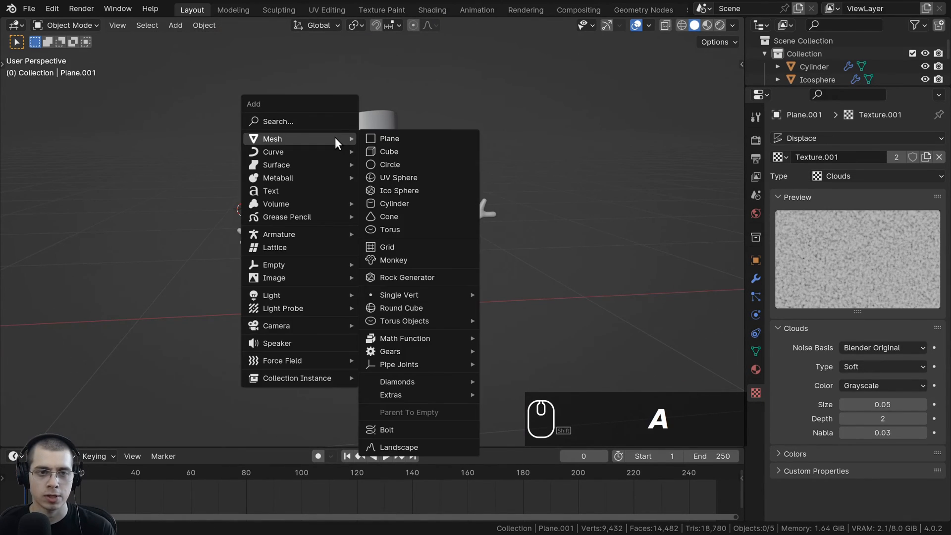
pyautogui.click(384, 194)
pyautogui.scroll(-1, 527, 203)
pyautogui.keyDown('shift'); pyautogui.moveTo(441, 209); pyautogui.dragTo(528, 214, button='middle'); pyautogui.keyUp('shift')
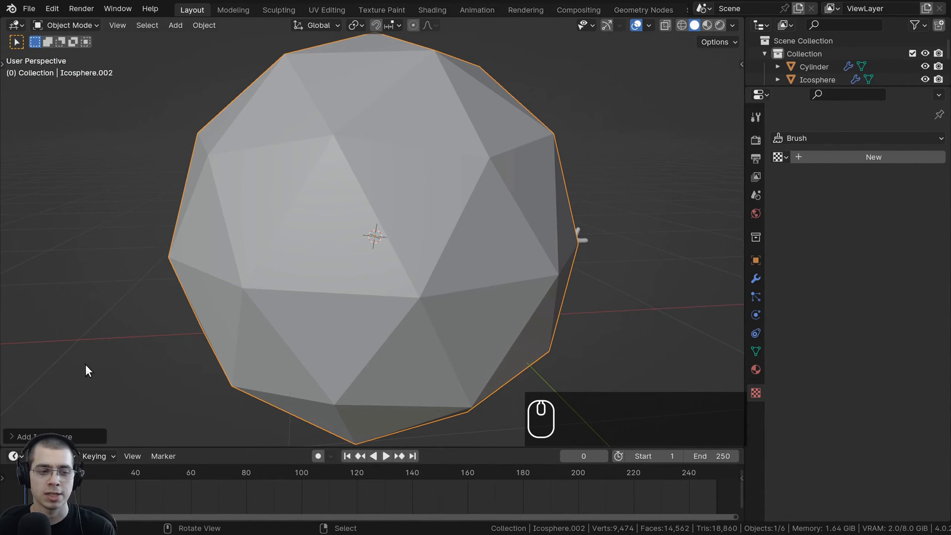
pyautogui.click(10, 436)
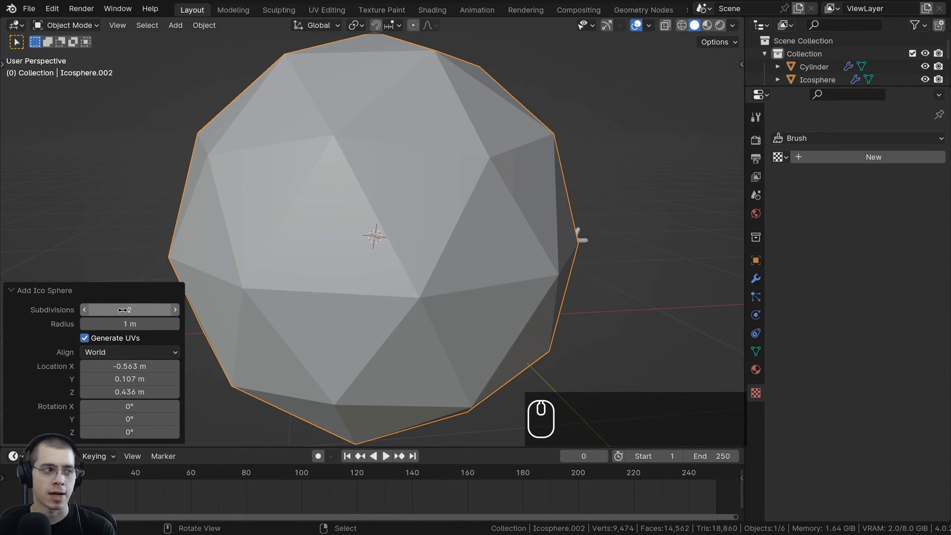
pyautogui.click(33, 291)
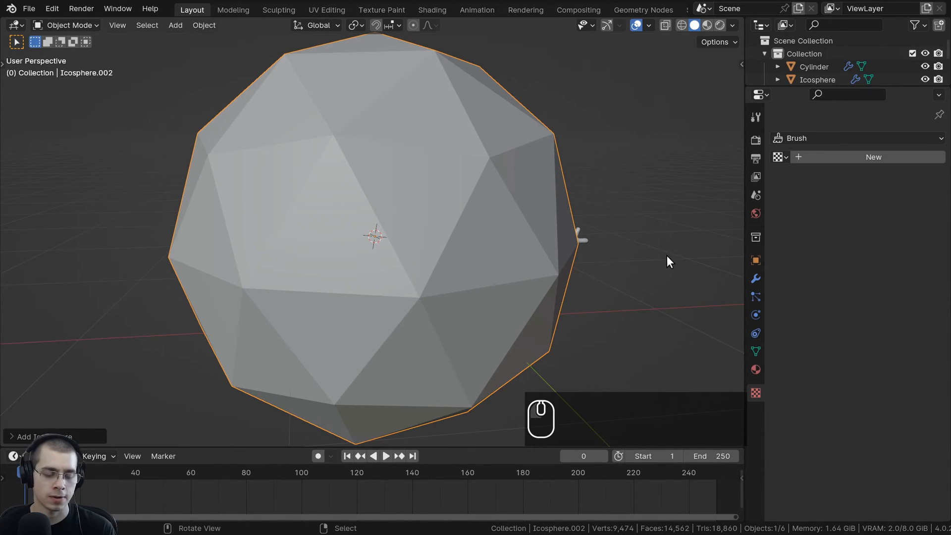
# Scale the new ico sphere down to about 0.05 and move it over to the head
pyautogui.press('s')
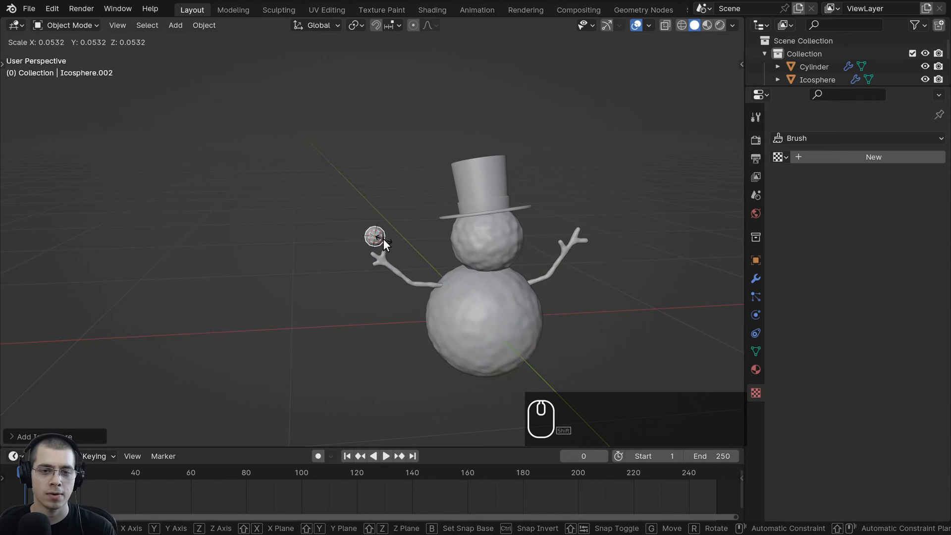
pyautogui.click(386, 244)
pyautogui.keyDown('shift'); pyautogui.moveTo(386, 243); pyautogui.dragTo(292, 243, button='middle'); pyautogui.keyUp('shift')
pyautogui.scroll(3, 297, 241)
pyautogui.press('g')
pyautogui.click(436, 243)
# Place the small ico sphere on the front of the snowman's face, aligning it from several views
pyautogui.moveTo(439, 242); pyautogui.dragTo(542, 222, button='middle')
pyautogui.press('g')
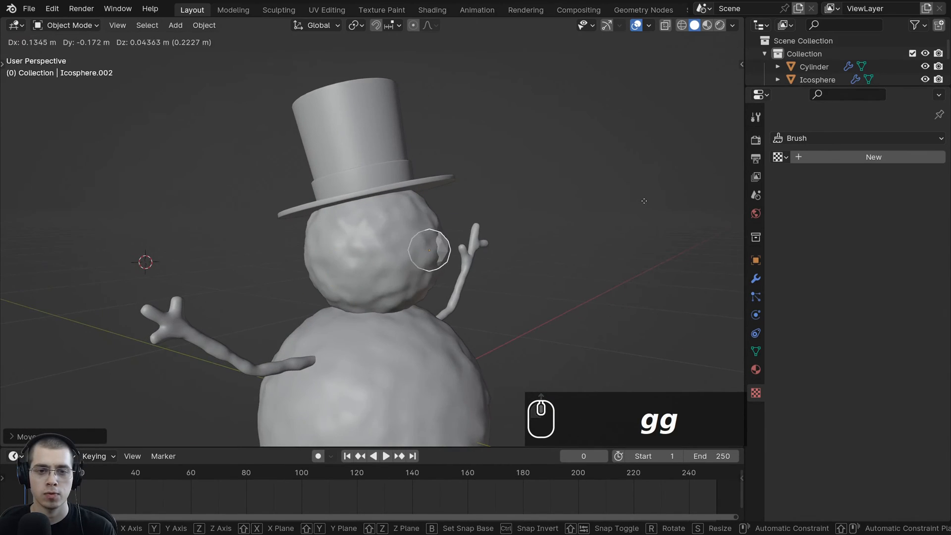
pyautogui.click(646, 201)
pyautogui.moveTo(644, 202); pyautogui.dragTo(406, 197, button='middle')
pyautogui.press('g')
pyautogui.click(548, 203)
pyautogui.scroll(2, 548, 203)
pyautogui.press('g')
pyautogui.click(508, 213)
# Shrink the ico sphere to eye size and seat it on the face's surface as one eye
pyautogui.press('s')
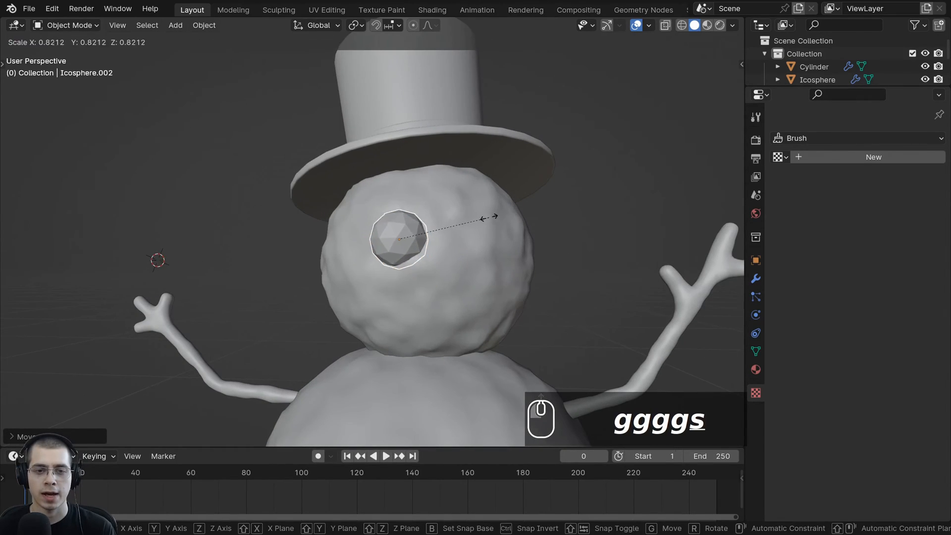
pyautogui.click(449, 226)
pyautogui.press('g')
pyautogui.moveTo(449, 224); pyautogui.dragTo(525, 233, button='middle')
pyautogui.click(547, 239)
pyautogui.press('s')
pyautogui.click(531, 238)
pyautogui.press('g')
pyautogui.click(438, 259)
pyautogui.press('g')
pyautogui.click(512, 233)
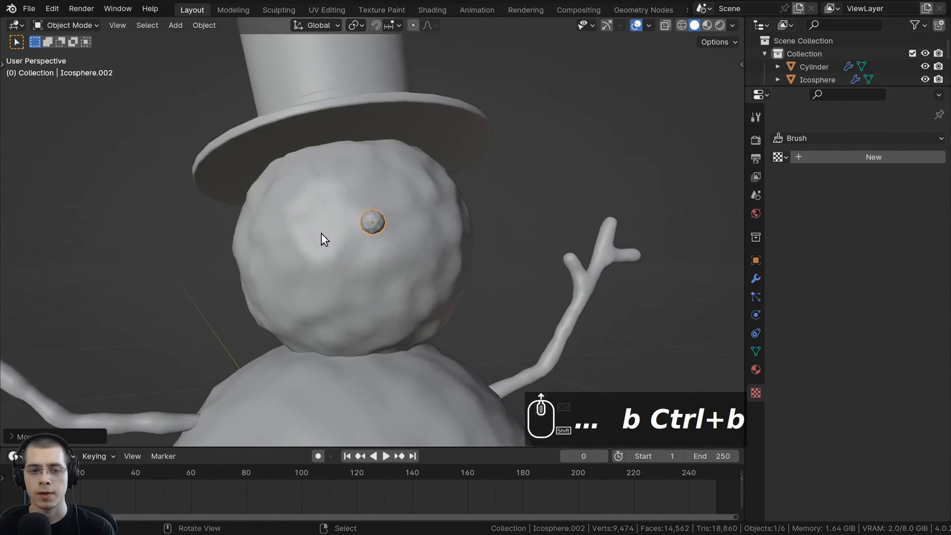
# Apply smooth shading to the eye sphere
pyautogui.scroll(1, 361, 174)
pyautogui.press('w')
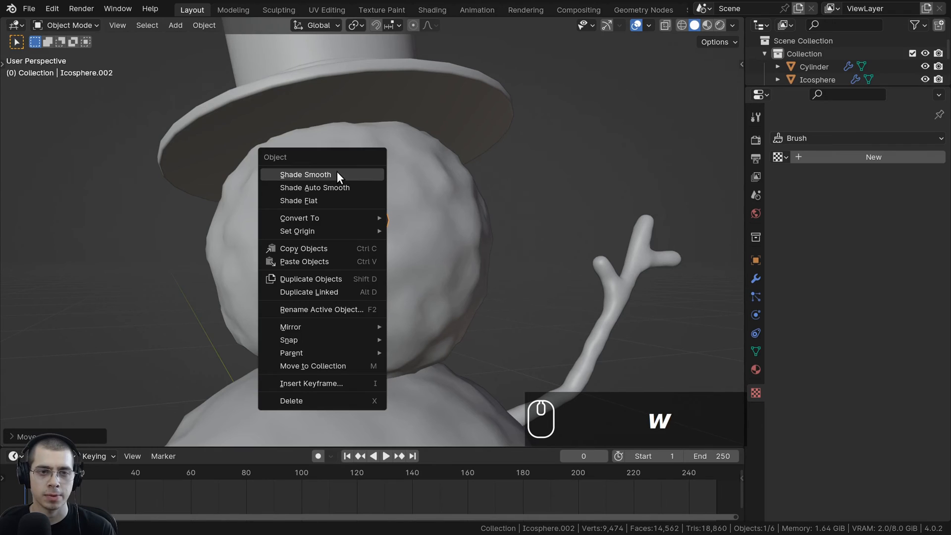
pyautogui.click(317, 174)
pyautogui.moveTo(328, 175)
pyautogui.mouseDown(button='middle')
pyautogui.moveTo(310, 180)
pyautogui.moveTo(326, 188)
pyautogui.mouseUp(button='middle')
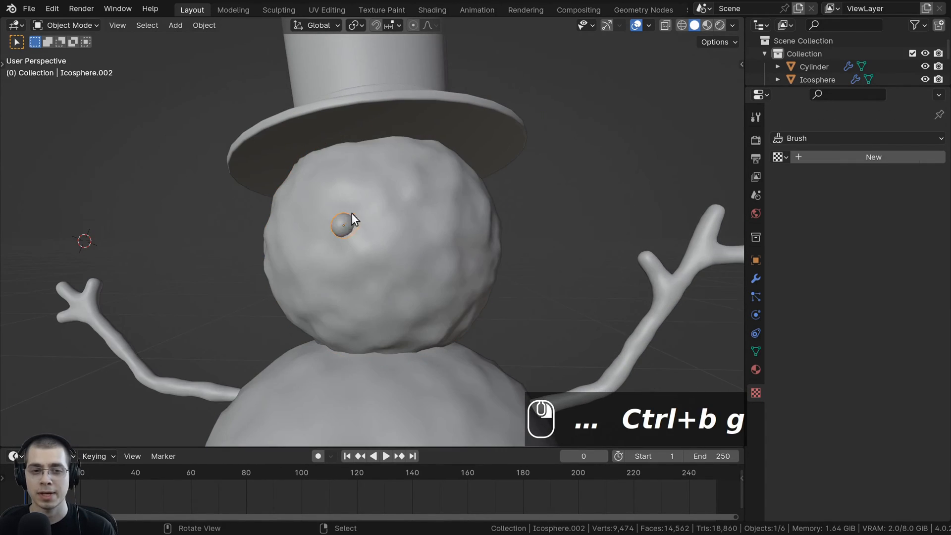
# Try moving the eye sphere and the head separately, and display the head's modifiers
pyautogui.press('g')
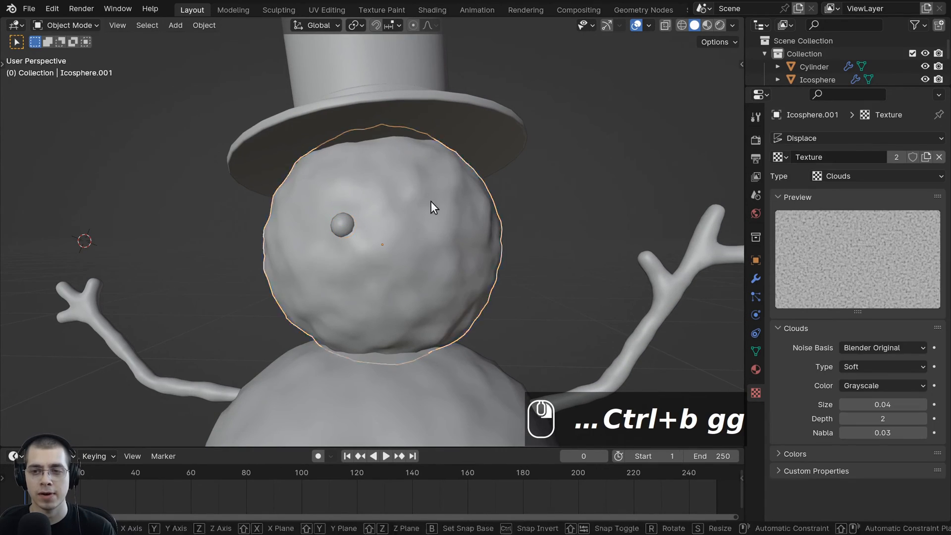
pyautogui.press('g')
pyautogui.rightClick(462, 205)
pyautogui.click(756, 279)
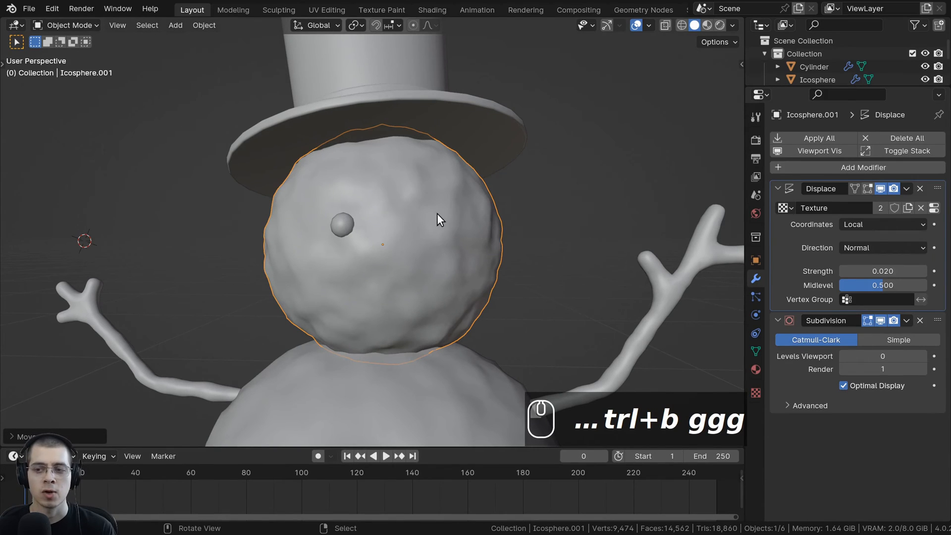
pyautogui.scroll(2, 364, 213)
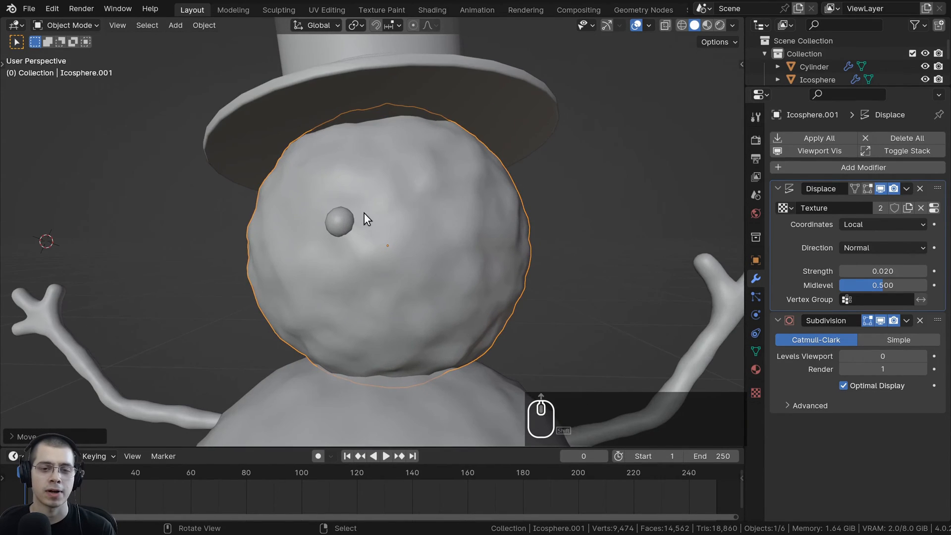
pyautogui.click(345, 218)
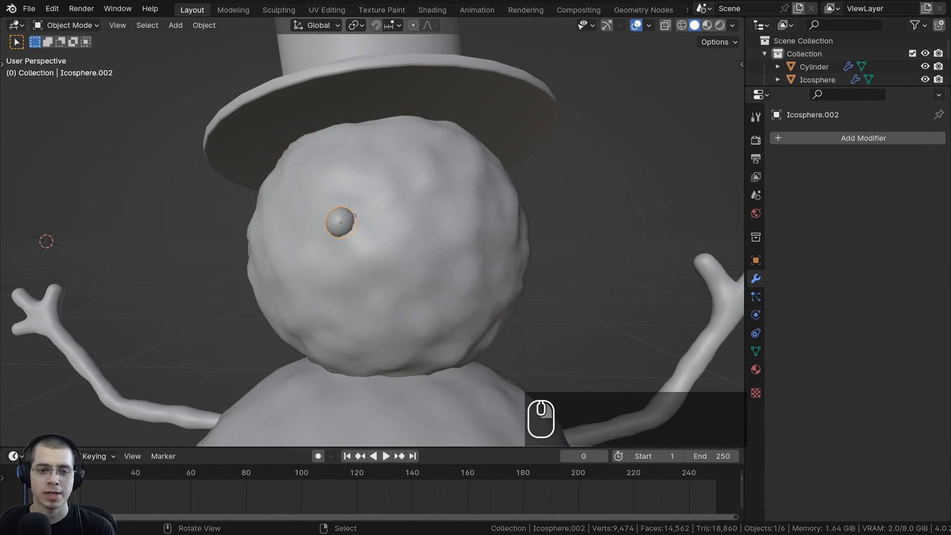
pyautogui.press('g')
pyautogui.rightClick(333, 184)
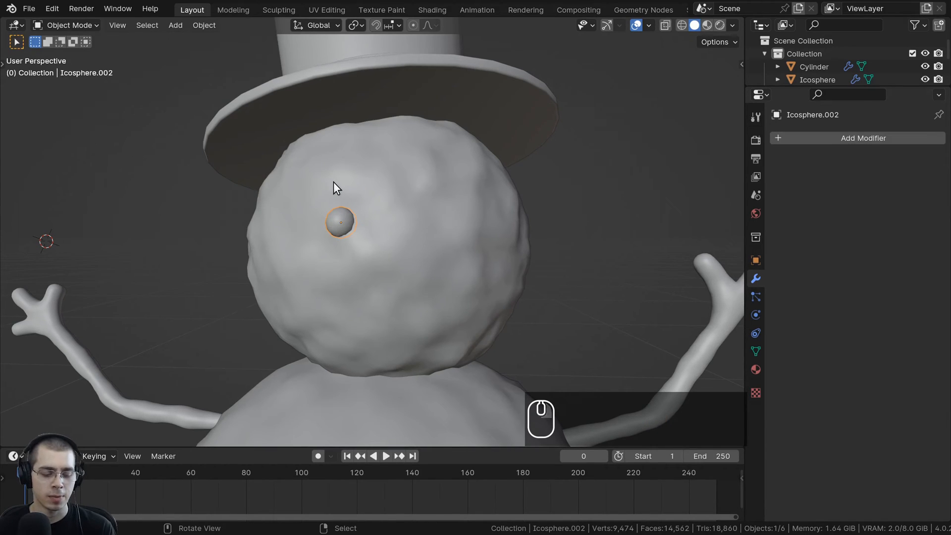
# Add the head, body, both arms and hat to the eye selection, making the head the active object
pyautogui.keyDown('shift'); pyautogui.click(468, 194); pyautogui.keyUp('shift')
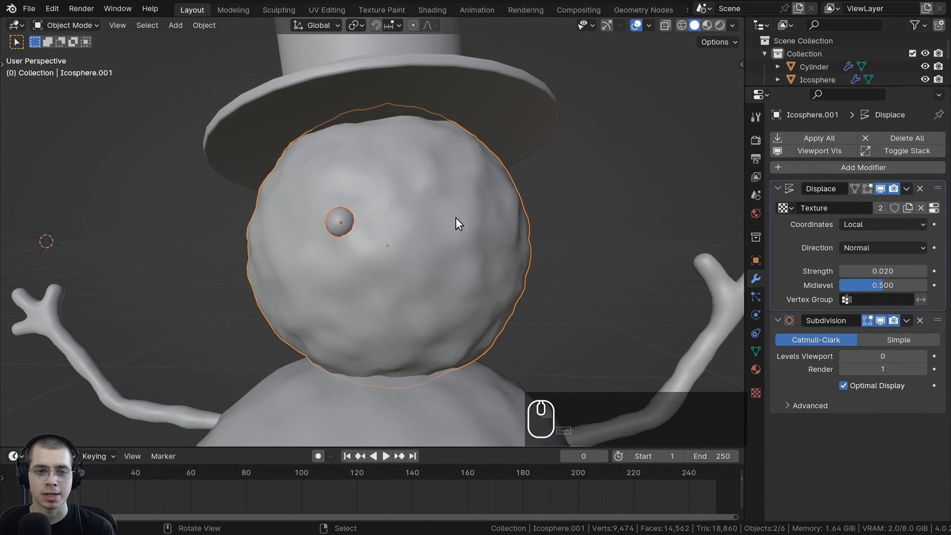
pyautogui.moveTo(456, 218); pyautogui.dragTo(501, 65, button='middle')
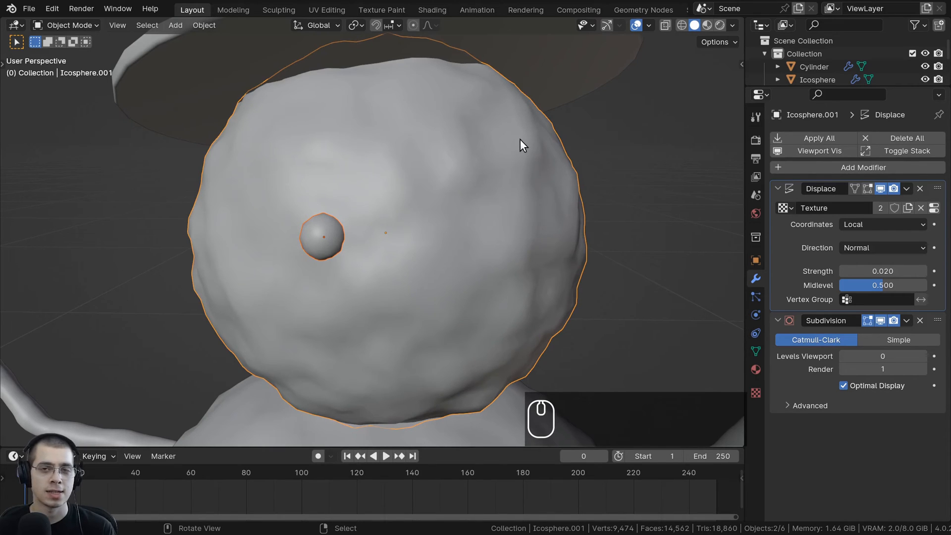
pyautogui.scroll(-4, 382, 290)
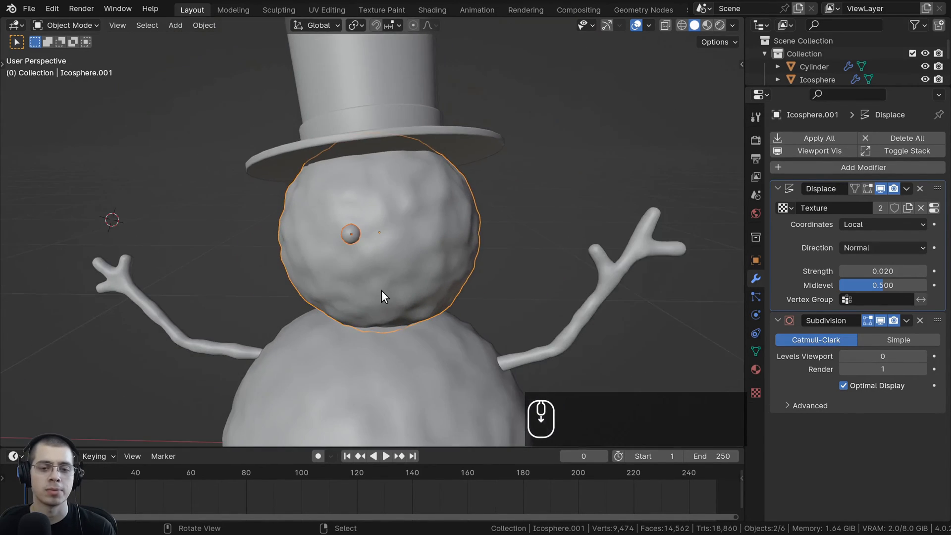
pyautogui.keyDown('shift'); pyautogui.click(371, 344); pyautogui.keyUp('shift')
pyautogui.keyDown('shift'); pyautogui.click(208, 353); pyautogui.keyUp('shift')
pyautogui.keyDown('shift'); pyautogui.click(309, 131); pyautogui.keyUp('shift')
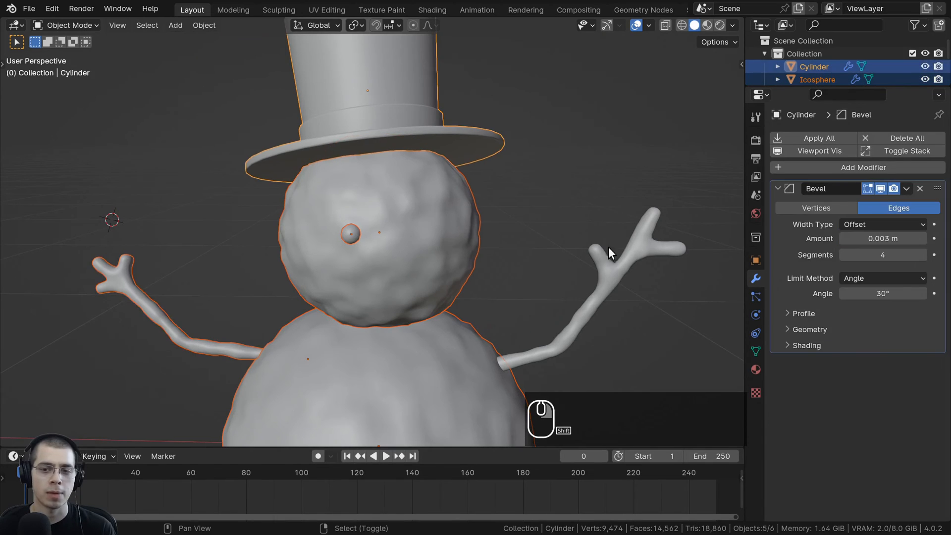
pyautogui.keyDown('shift'); pyautogui.click(609, 247); pyautogui.keyUp('shift')
pyautogui.keyDown('shift'); pyautogui.click(409, 205); pyautogui.keyUp('shift')
pyautogui.scroll(4, 446, 159)
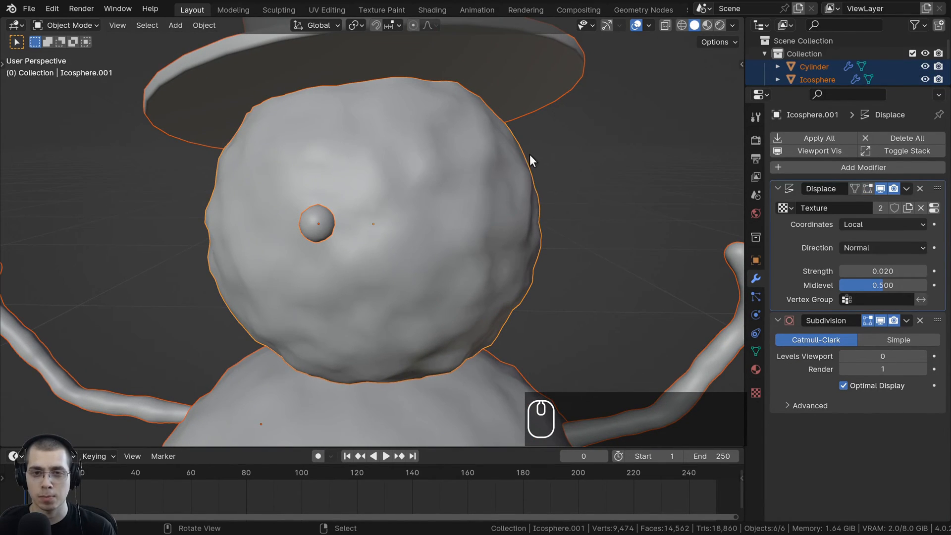
pyautogui.keyDown('shift'); pyautogui.moveTo(540, 129); pyautogui.dragTo(476, 162, button='middle'); pyautogui.keyUp('shift')
pyautogui.scroll(3, 458, 109)
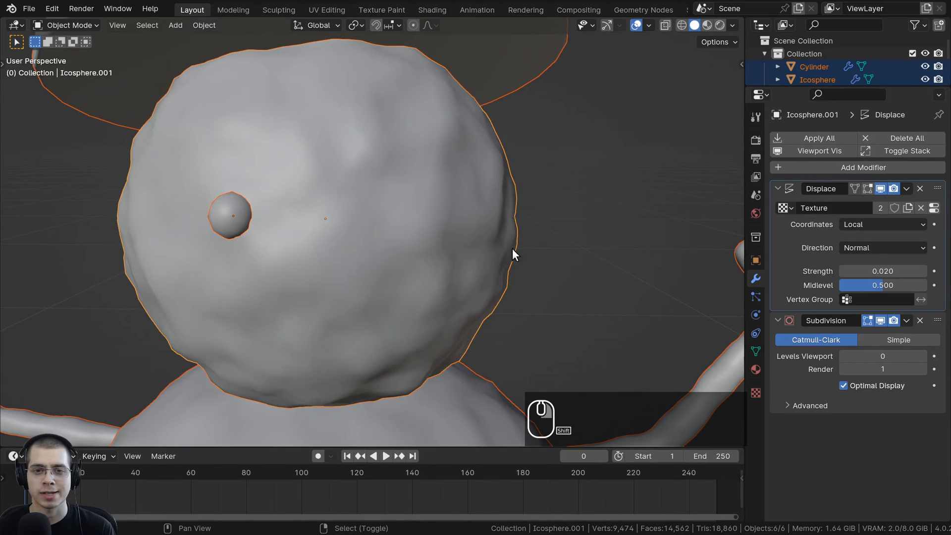
pyautogui.scroll(-3, 511, 247)
pyautogui.scroll(3, 415, 188)
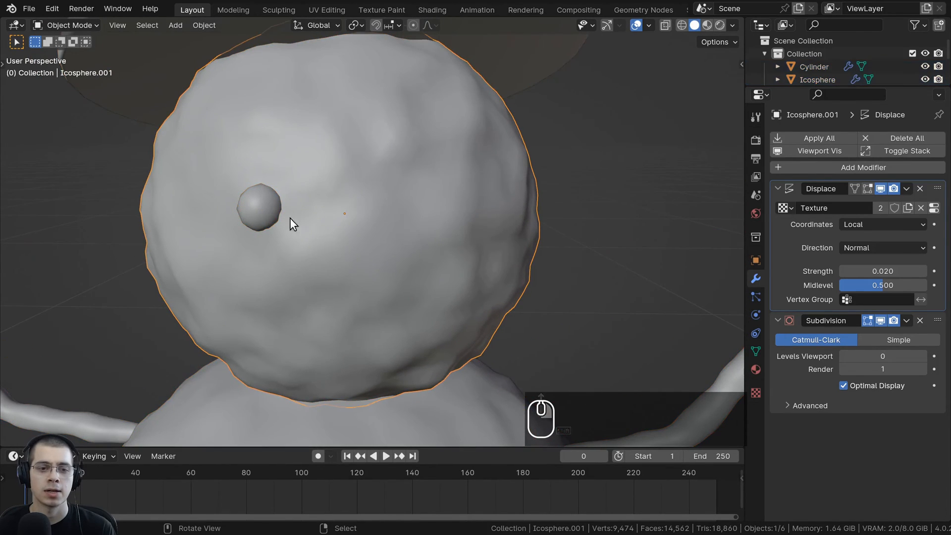
# Copy the head's modifiers onto the eye sphere
pyautogui.click(263, 203)
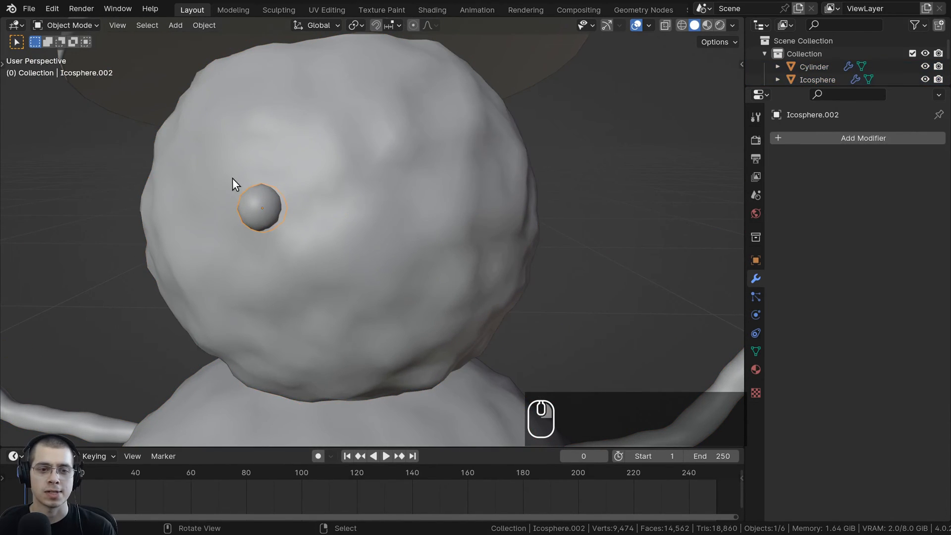
pyautogui.keyDown('shift'); pyautogui.click(505, 177); pyautogui.keyUp('shift')
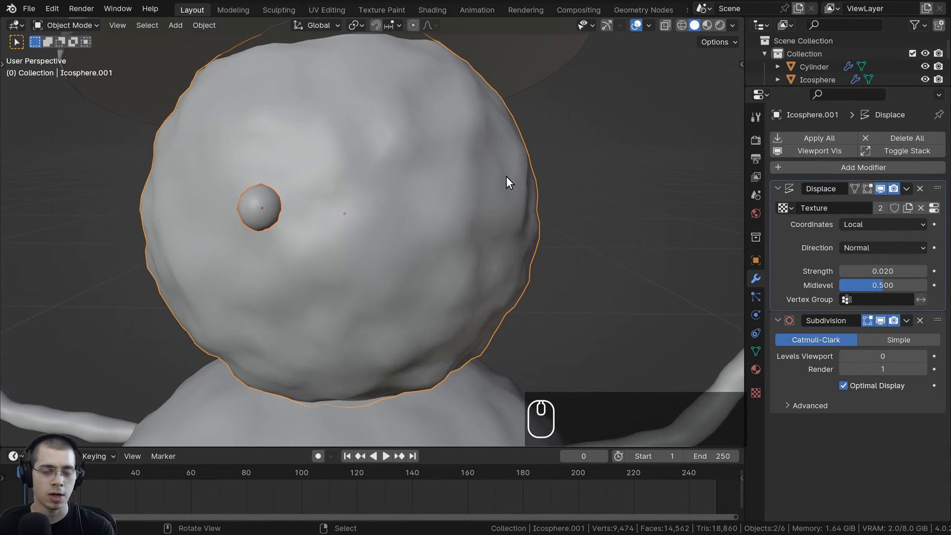
pyautogui.hotkey('ctrl', 'l')
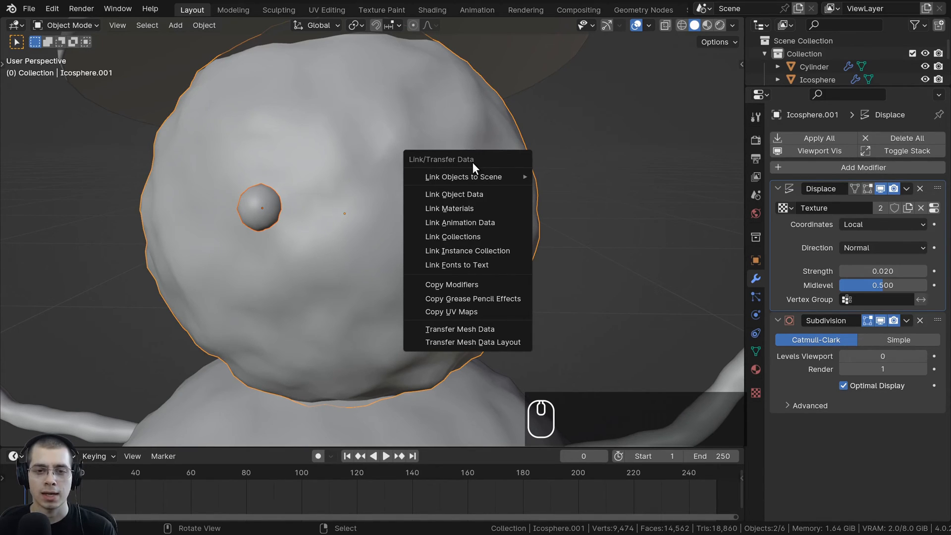
pyautogui.click(444, 285)
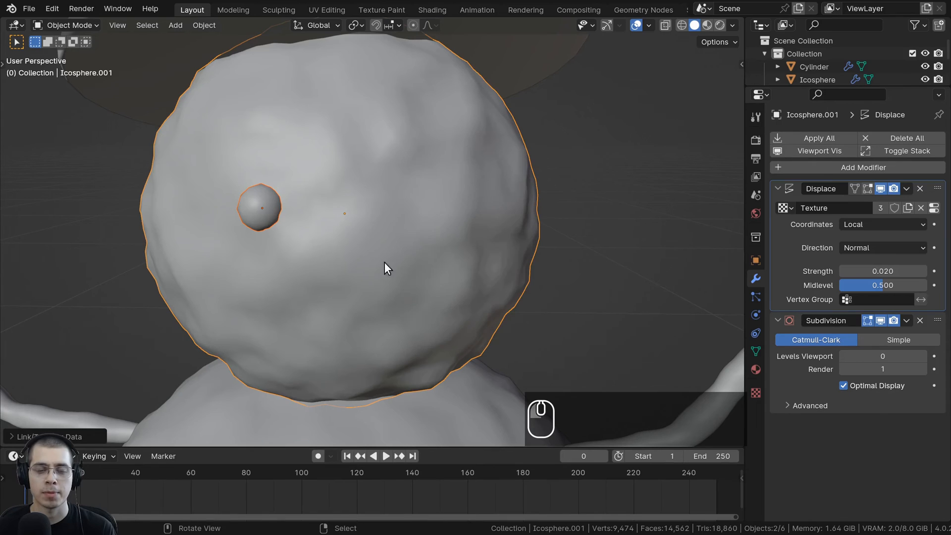
# Select only the eye sphere and try moving it across the face
pyautogui.moveTo(385, 263); pyautogui.dragTo(448, 255, button='middle')
pyautogui.keyDown('shift'); pyautogui.moveTo(448, 256); pyautogui.dragTo(405, 236, button='middle'); pyautogui.keyUp('shift')
pyautogui.click(367, 202)
pyautogui.scroll(-2, 364, 204)
pyautogui.moveTo(361, 207); pyautogui.dragTo(351, 202, button='middle')
pyautogui.press('g')
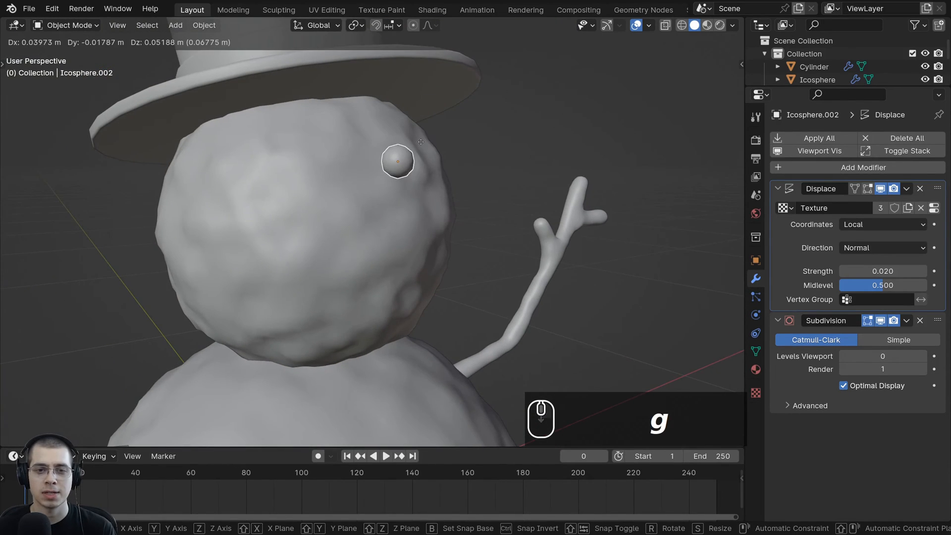
pyautogui.rightClick(421, 142)
# Set the viewport level of the eye's Subdivision modifier to 1
pyautogui.scroll(1, 396, 293)
pyautogui.keyDown('shift'); pyautogui.moveTo(384, 266); pyautogui.dragTo(368, 280, button='middle'); pyautogui.keyUp('shift')
pyautogui.scroll(1, 368, 281)
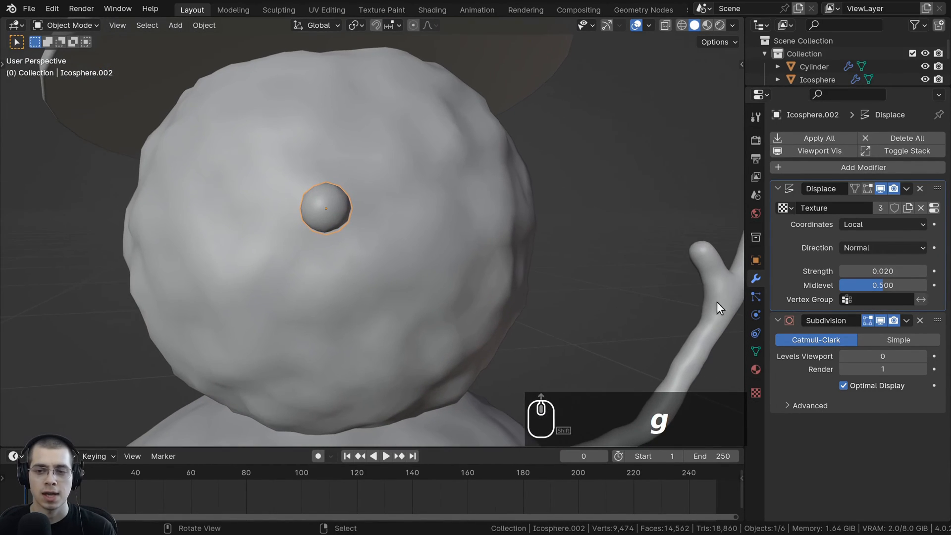
pyautogui.click(922, 353)
pyautogui.scroll(2, 427, 247)
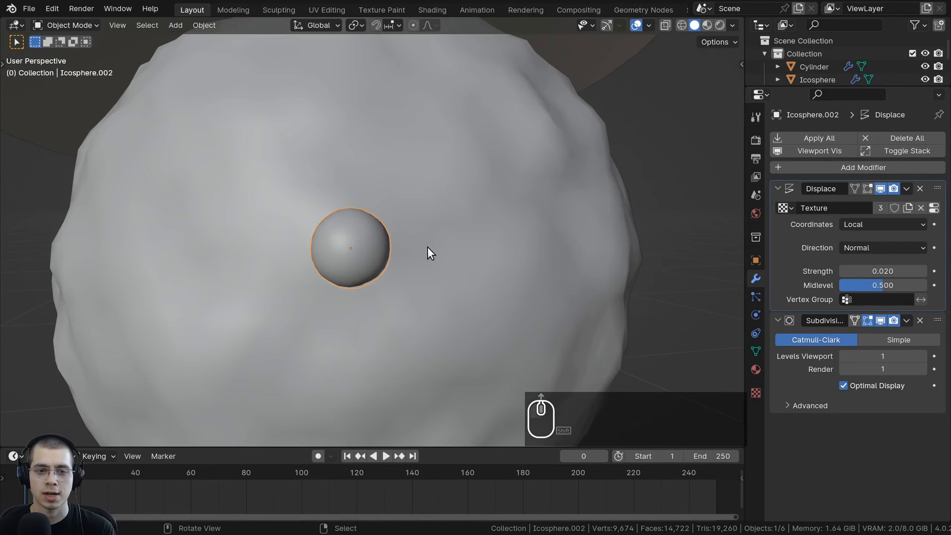
pyautogui.scroll(-3, 701, 295)
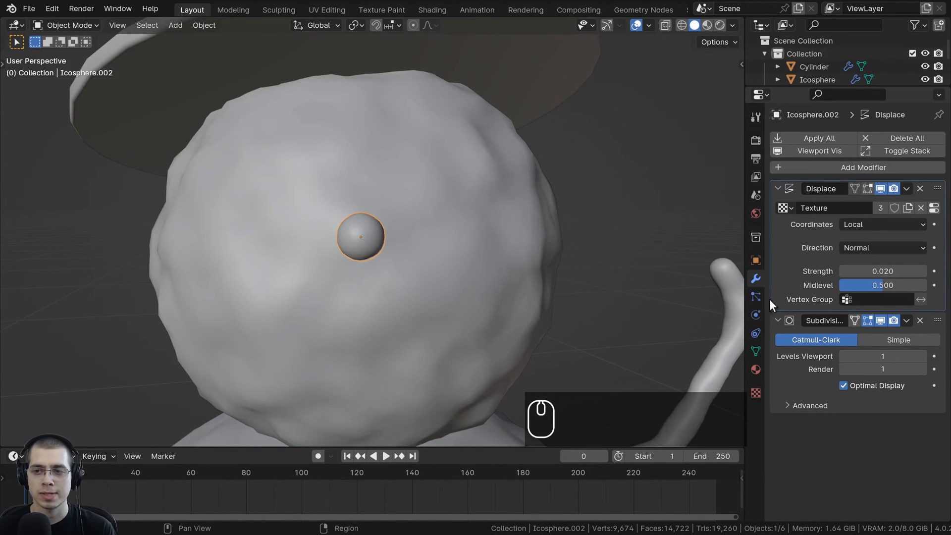
pyautogui.scroll(2, 340, 310)
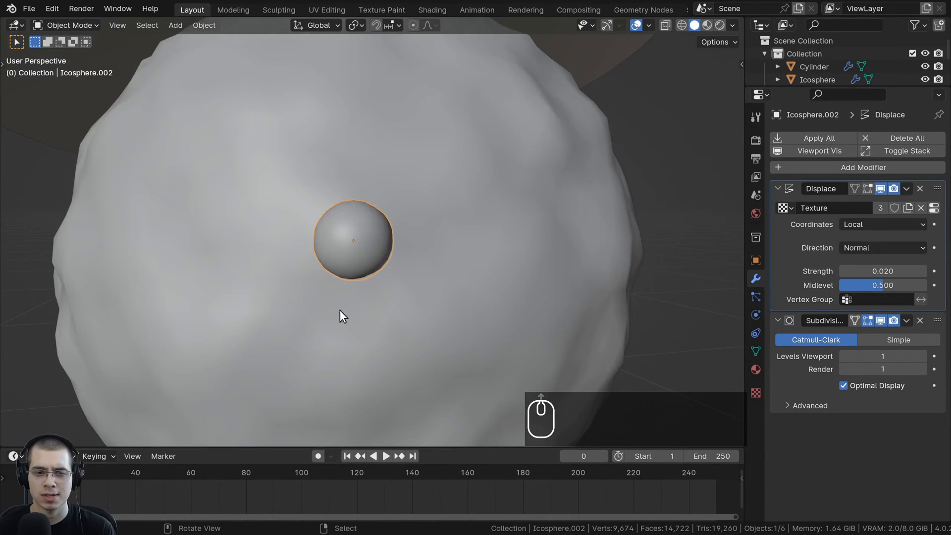
# Open the texture settings of the eye's Displace modifier and make an independent copy of the shared texture
pyautogui.click(935, 208)
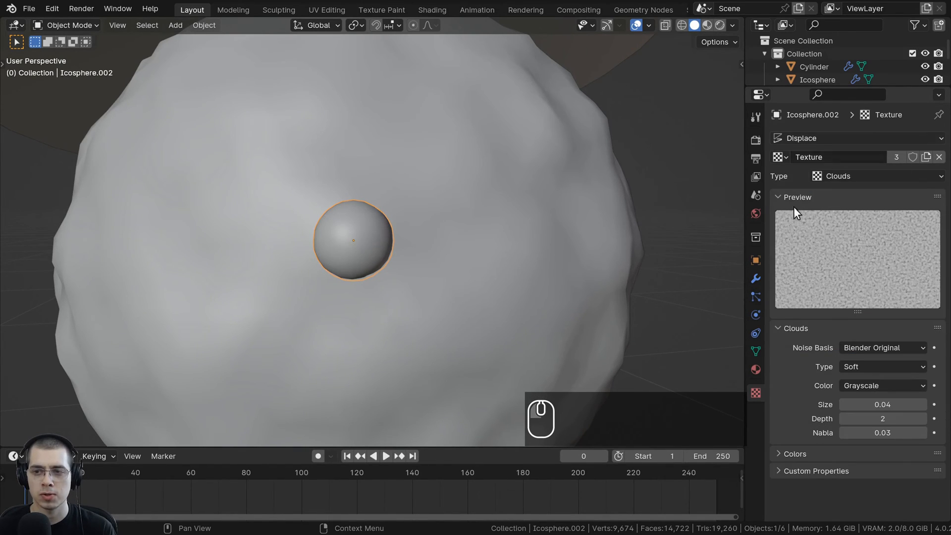
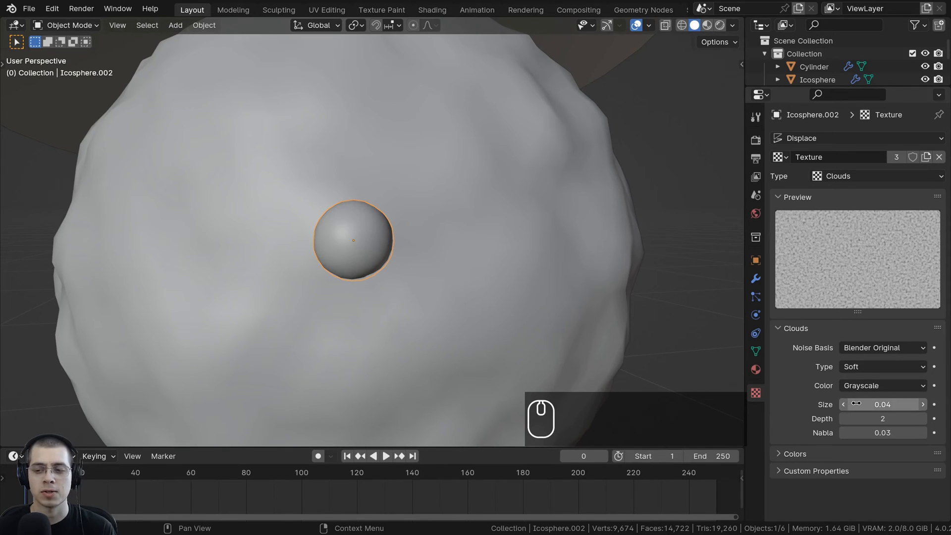
pyautogui.moveTo(857, 404)
pyautogui.mouseDown()
pyautogui.moveTo(882, 403)
pyautogui.moveTo(842, 404)
pyautogui.moveTo(902, 404)
pyautogui.moveTo(843, 404)
pyautogui.moveTo(891, 404)
pyautogui.moveTo(856, 403)
pyautogui.mouseUp()
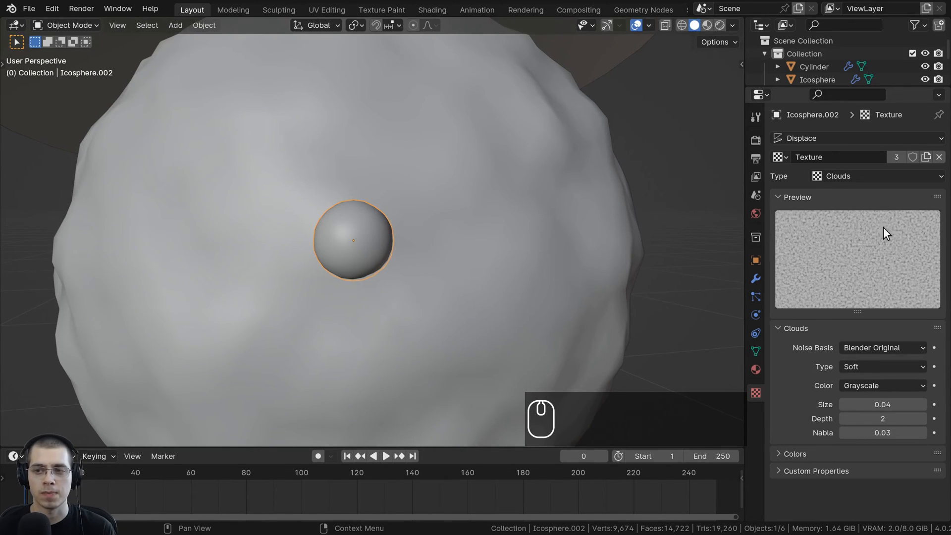
pyautogui.press('g')
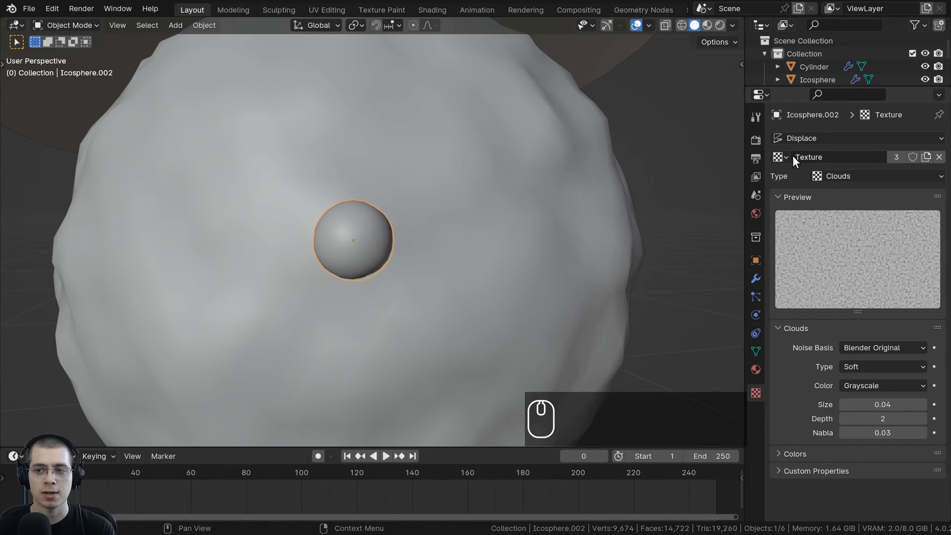
pyautogui.click(777, 156)
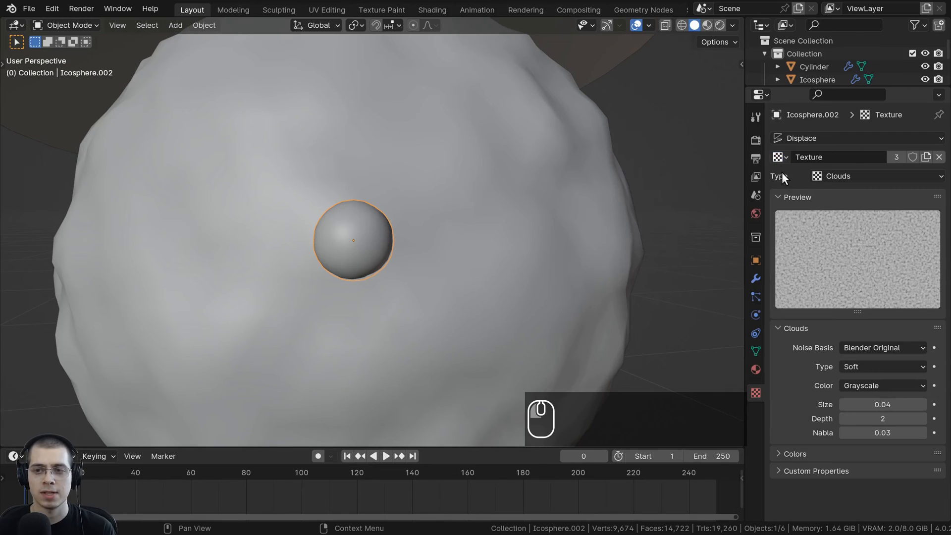
pyautogui.click(779, 157)
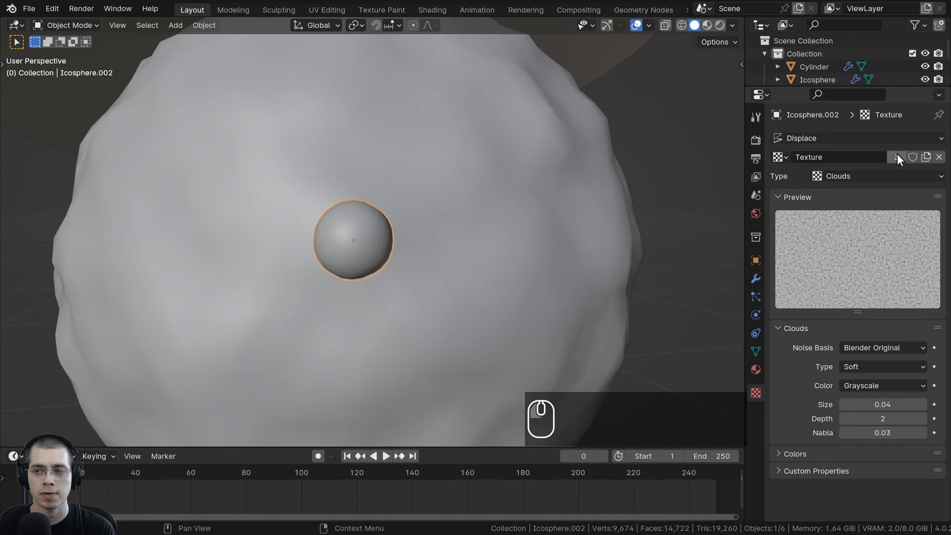
pyautogui.click(926, 158)
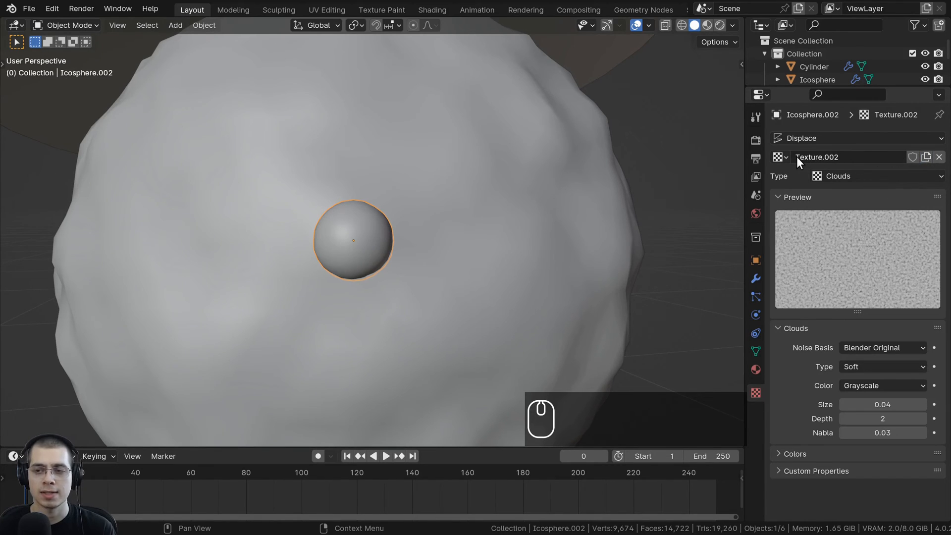
# Rename the eye's copied texture as Texture Coal
pyautogui.click(864, 157)
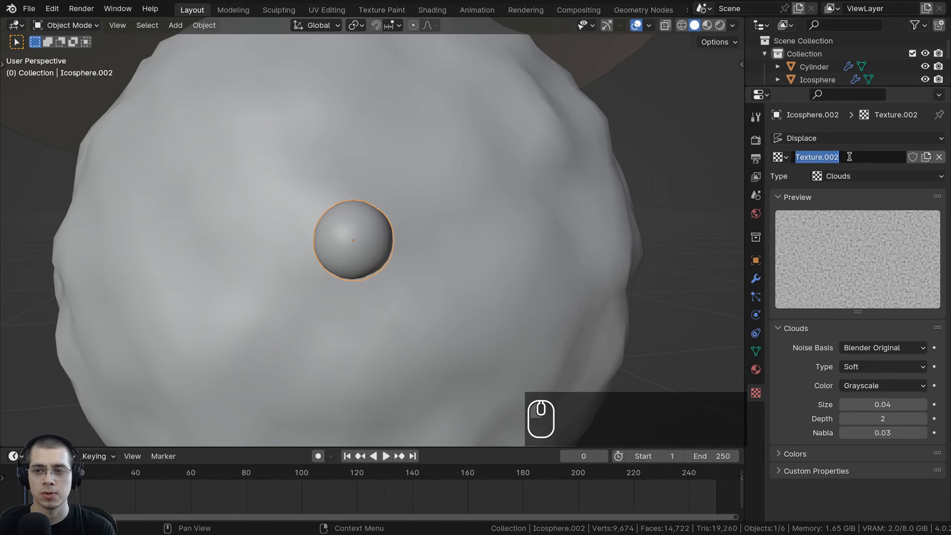
pyautogui.click(865, 156)
pyautogui.press('BackSpace')
pyautogui.press('BackSpace')
pyautogui.press('BackSpace')
pyautogui.press('BackSpace')
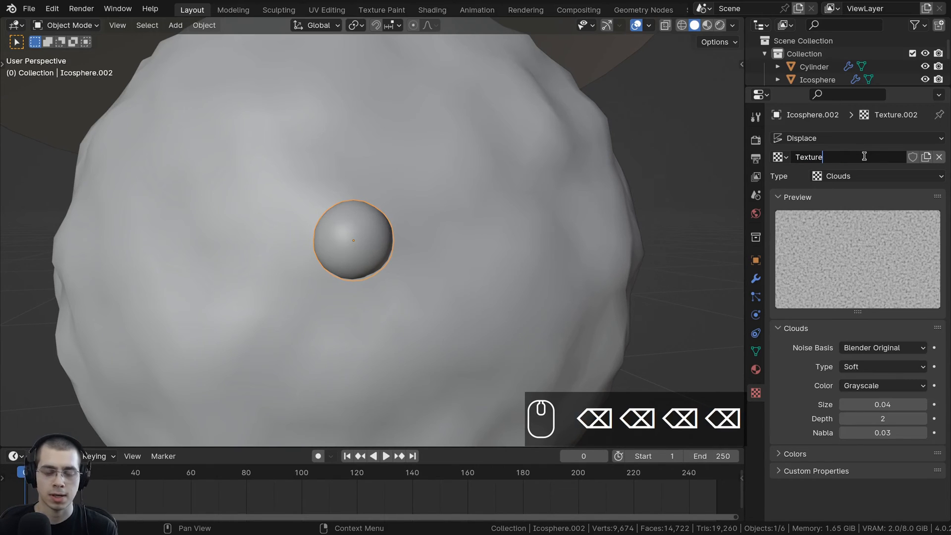
pyautogui.write('Coal')
pyautogui.press('Return')
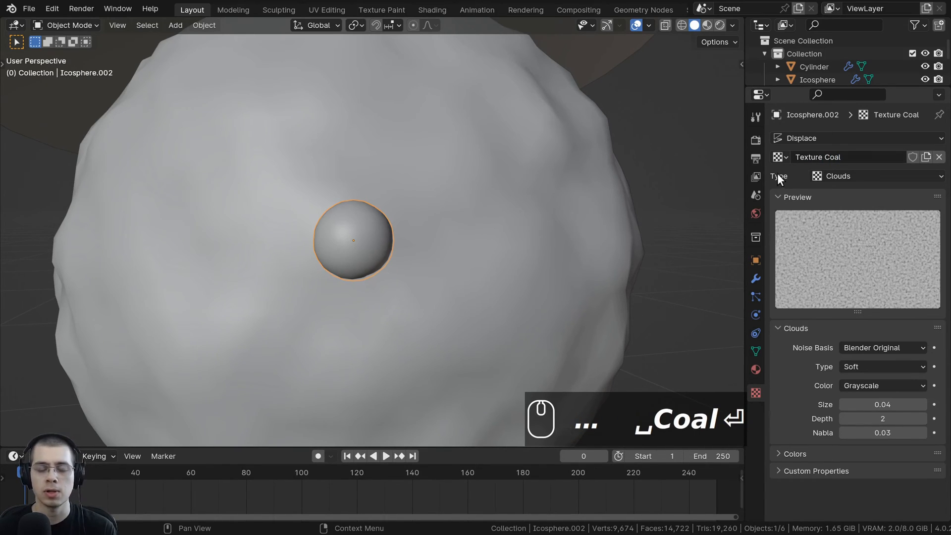
# Try adjusting the coal texture's Size and moving the eye sphere to test the displacement
pyautogui.press('g')
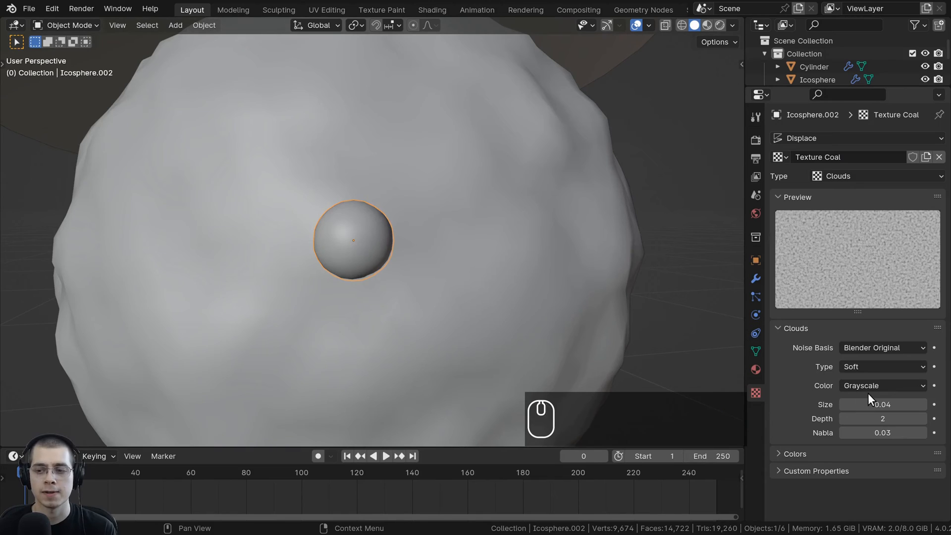
pyautogui.moveTo(870, 405); pyautogui.dragTo(904, 404)
pyautogui.rightClick(884, 404)
pyautogui.scroll(-6, 502, 290)
pyautogui.rightClick(907, 405)
pyautogui.scroll(5, 439, 246)
pyautogui.rightClick(904, 405)
pyautogui.press('g')
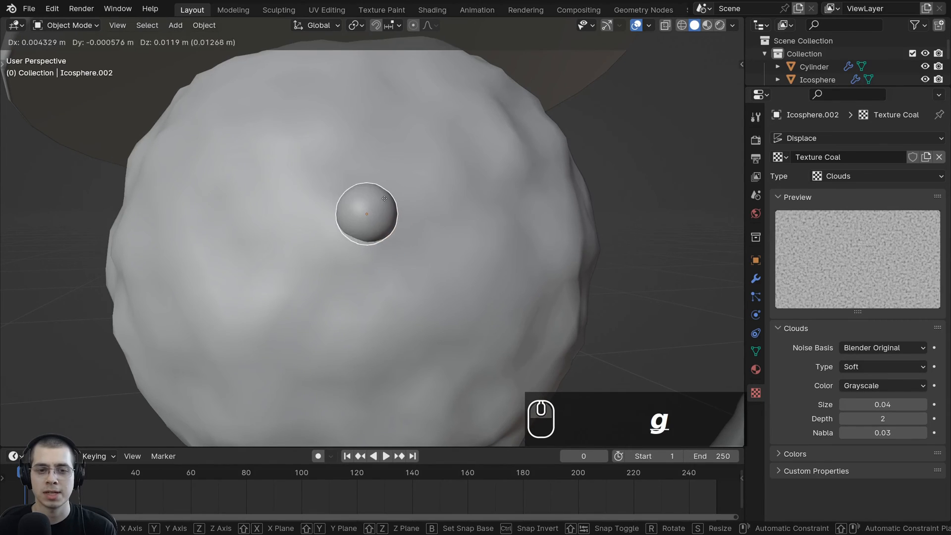
pyautogui.rightClick(358, 206)
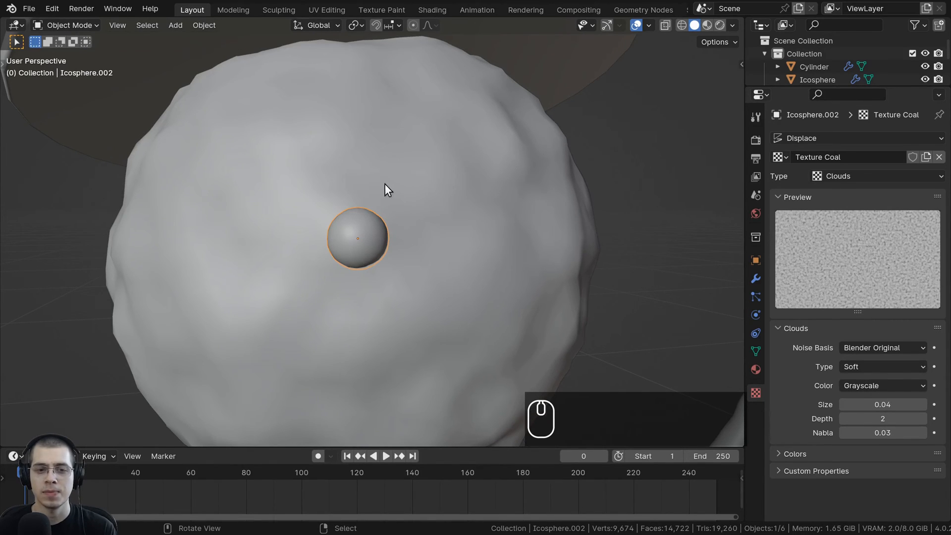
# Apply the eye sphere's object transform
pyautogui.scroll(-2, 381, 203)
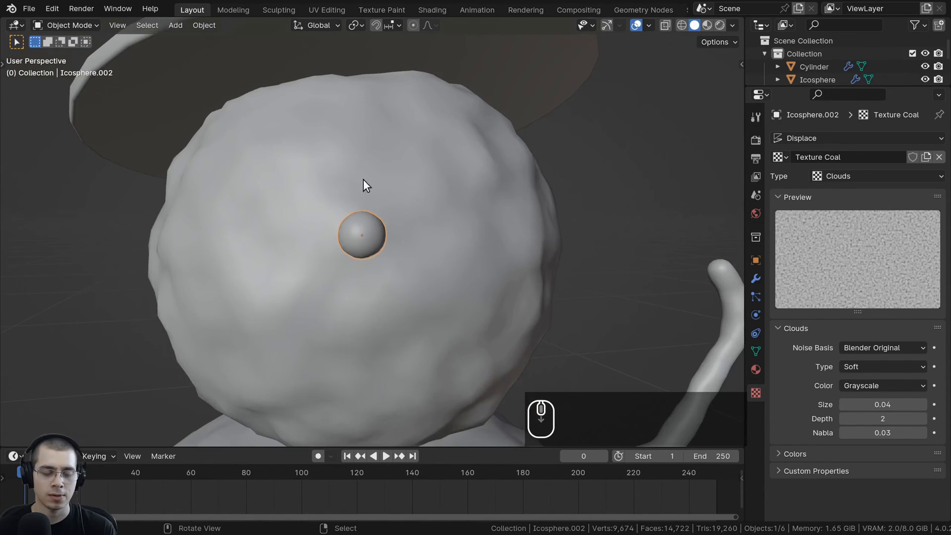
pyautogui.hotkey('ctrl', 'a')
pyautogui.click(314, 172)
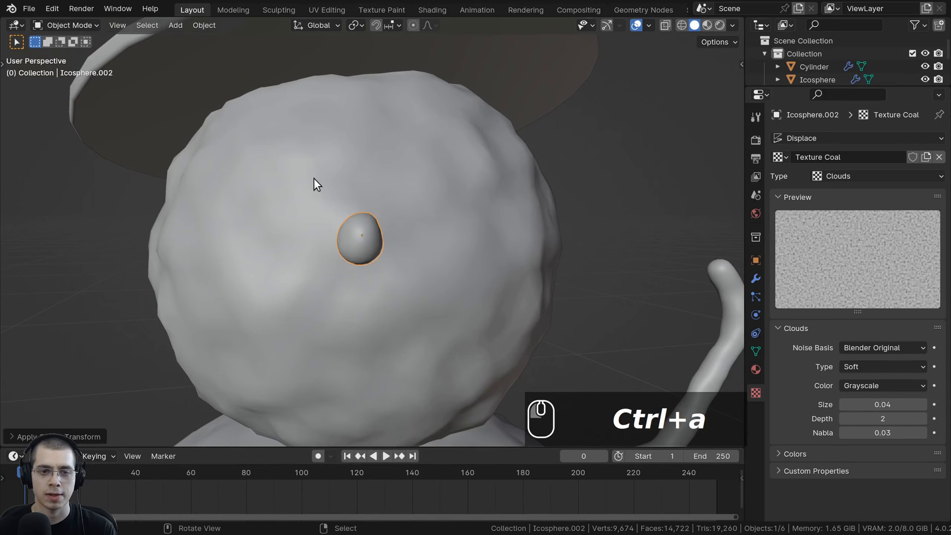
# Set the coal texture's Clouds Size to 0.01
pyautogui.scroll(2, 375, 220)
pyautogui.moveTo(864, 404)
pyautogui.mouseDown()
pyautogui.moveTo(916, 404)
pyautogui.moveTo(850, 404)
pyautogui.moveTo(875, 402)
pyautogui.mouseUp()
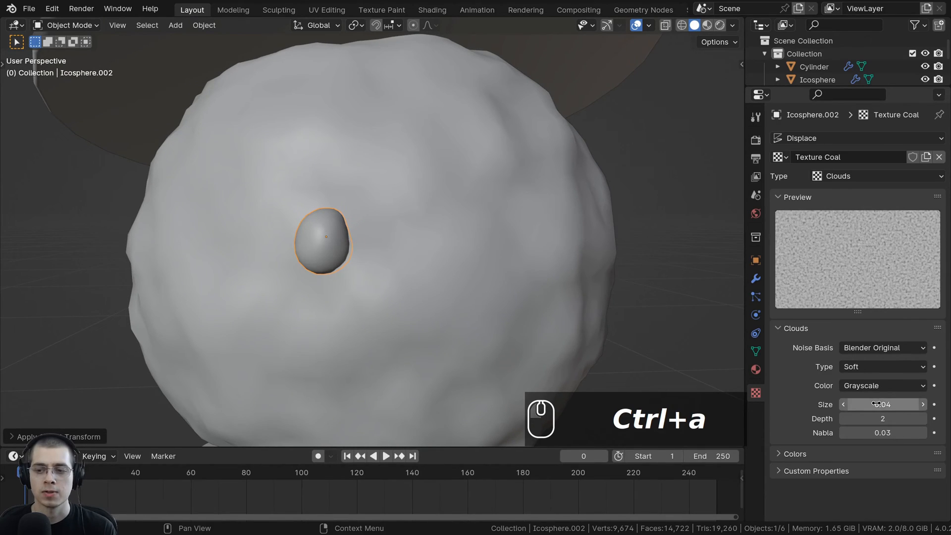
pyautogui.click(877, 405)
pyautogui.press('BackSpace')
pyautogui.write('1')
pyautogui.press('Return')
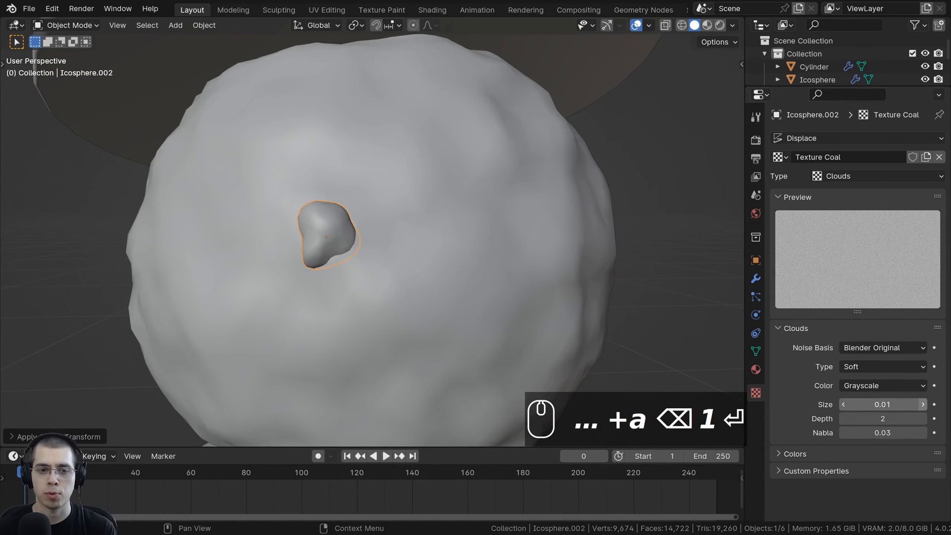
# Move the eye's Subdivision modifier above its Displace modifier in the stack
pyautogui.click(757, 279)
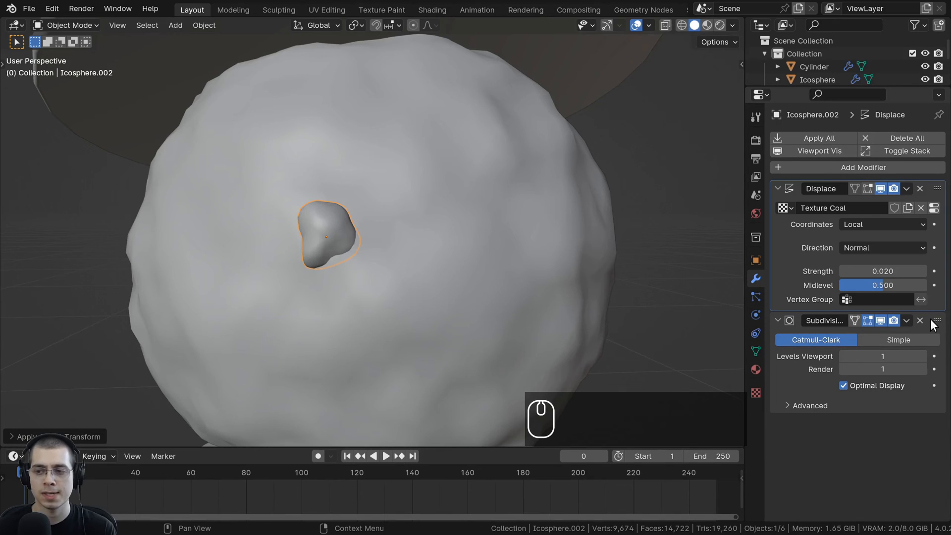
pyautogui.moveTo(935, 322); pyautogui.dragTo(904, 171)
pyautogui.moveTo(322, 228); pyautogui.dragTo(364, 231, button='middle')
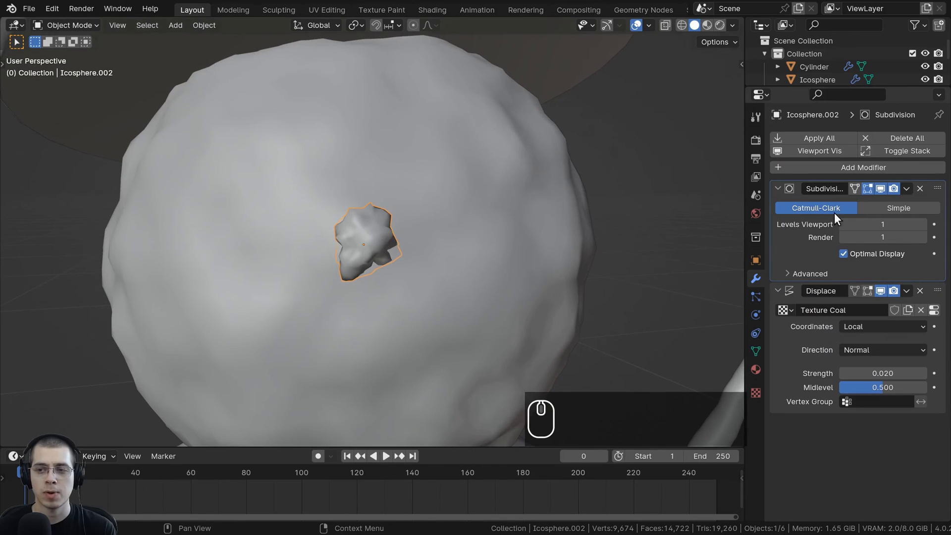
pyautogui.scroll(1, 331, 245)
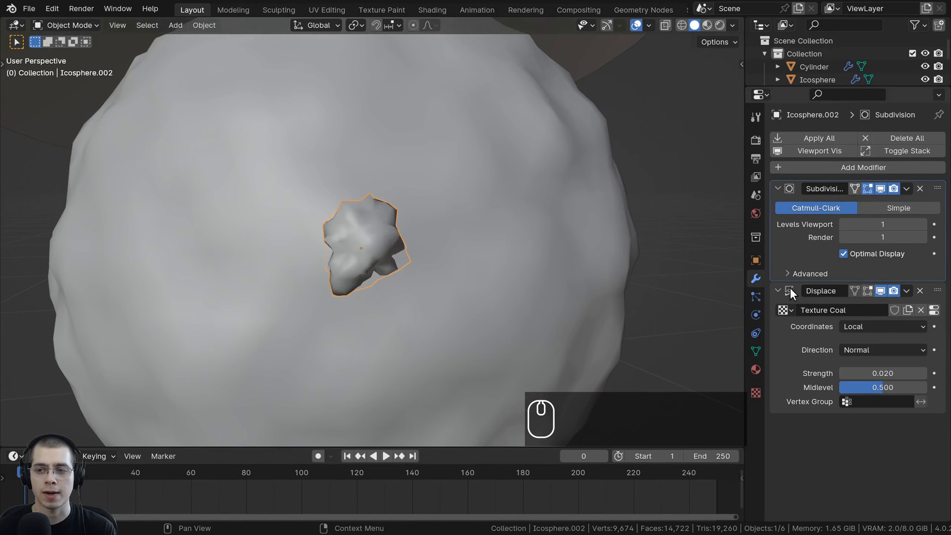
pyautogui.moveTo(381, 203); pyautogui.dragTo(445, 206, button='middle')
pyautogui.moveTo(508, 239); pyautogui.dragTo(448, 254, button='middle')
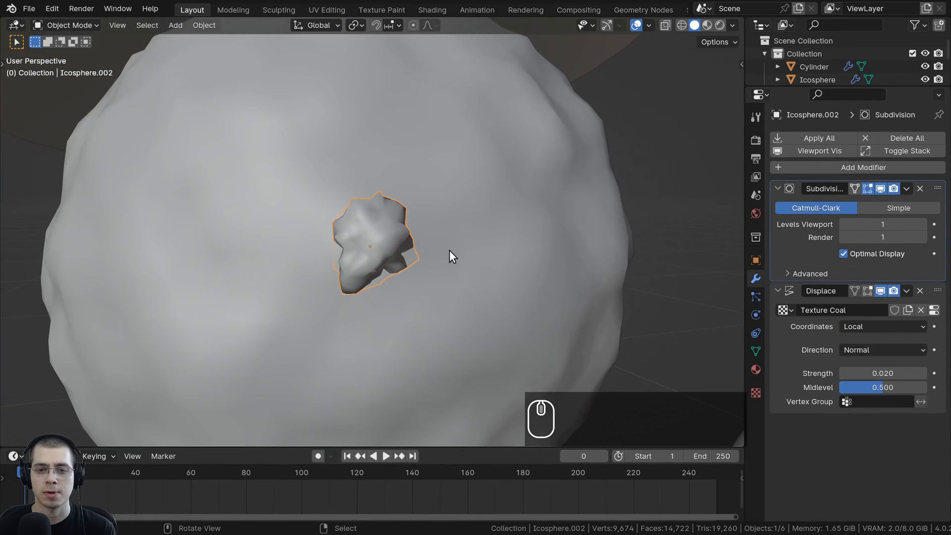
# Try a coarser coal texture Size of about 0.03, and adjust the eye's scale and position
pyautogui.click(934, 310)
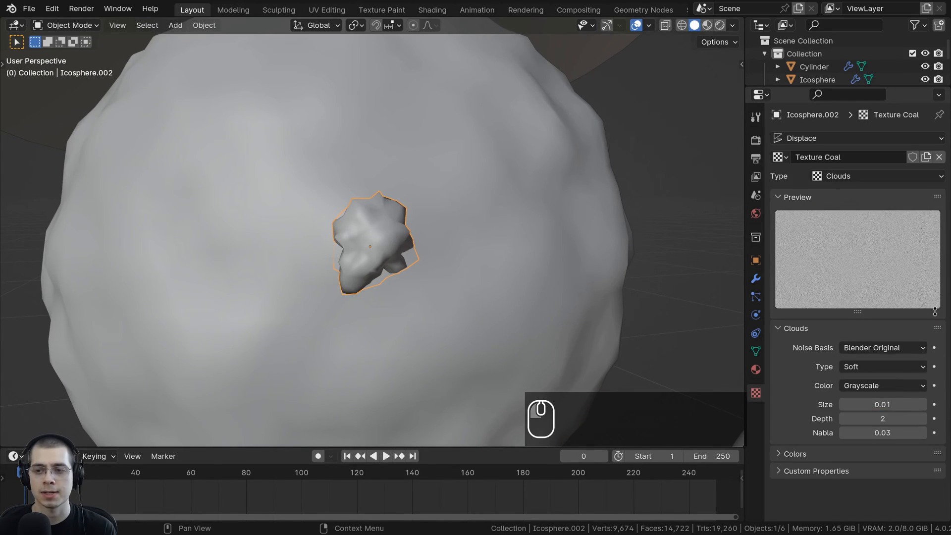
pyautogui.moveTo(882, 404)
pyautogui.keyDown('shift'); pyautogui.mouseDown()
pyautogui.moveTo(892, 404)
pyautogui.moveTo(867, 403)
pyautogui.mouseUp(); pyautogui.keyUp('shift')
pyautogui.moveTo(396, 307); pyautogui.dragTo(466, 298, button='middle')
pyautogui.press('s')
pyautogui.click(488, 298)
pyautogui.press('g')
pyautogui.click(504, 311)
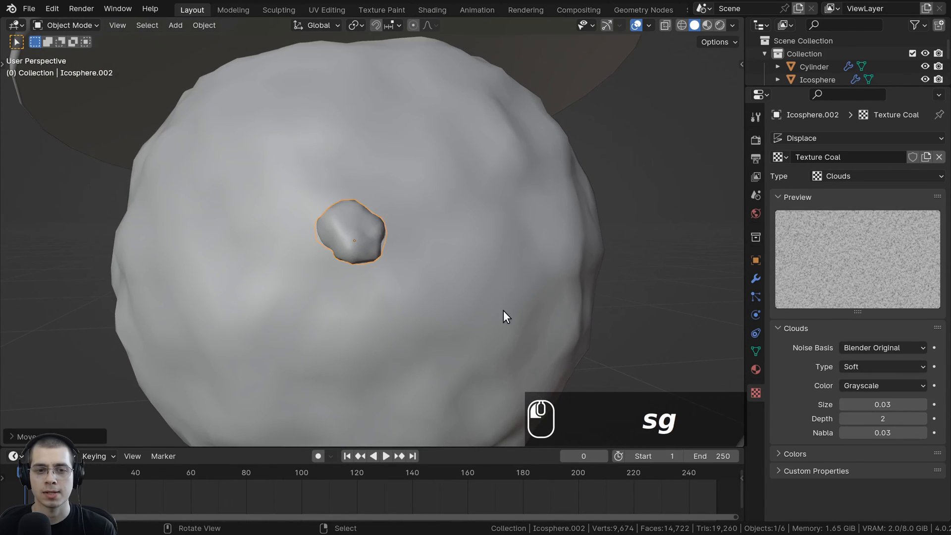
pyautogui.press('a')
# Set the coal texture's Clouds Size to 0.02
pyautogui.doubleClick(919, 409)
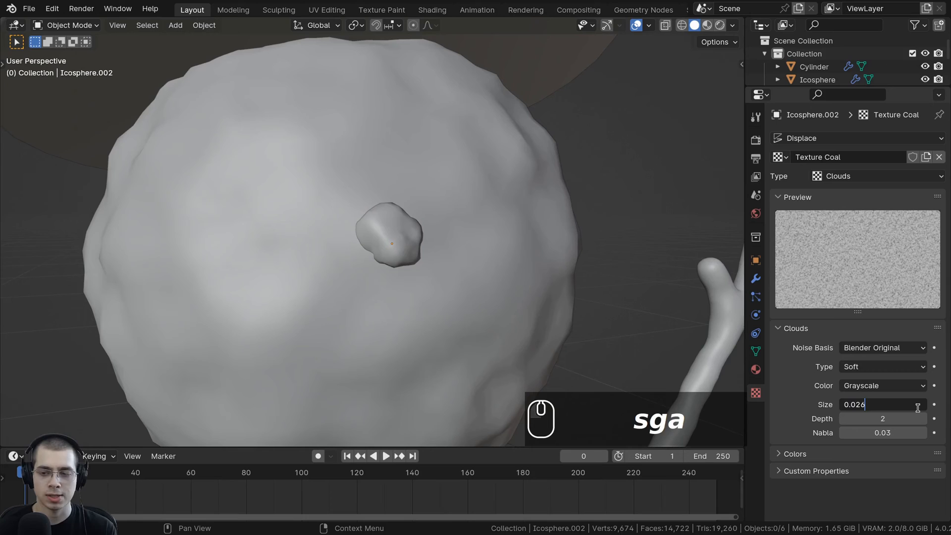
pyautogui.press('BackSpace')
pyautogui.press('BackSpace')
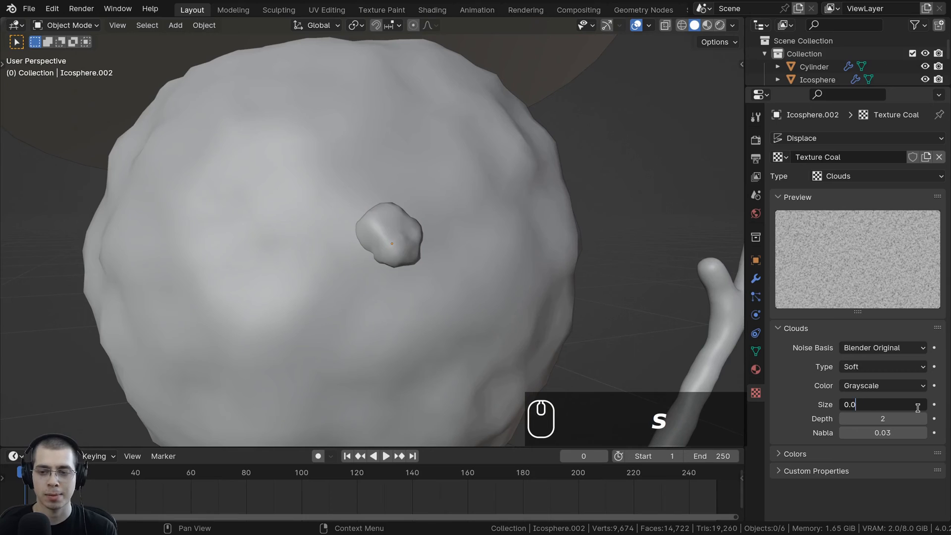
pyautogui.write('2')
pyautogui.press('Return')
pyautogui.moveTo(446, 238); pyautogui.dragTo(353, 231, button='middle')
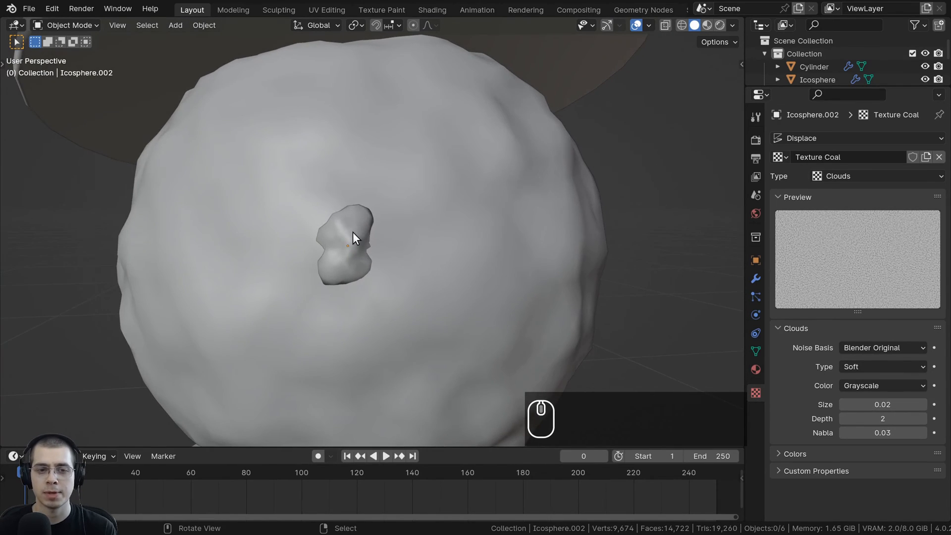
# Set the Strength of the eye's Displace modifier to 0.010
pyautogui.click(352, 231)
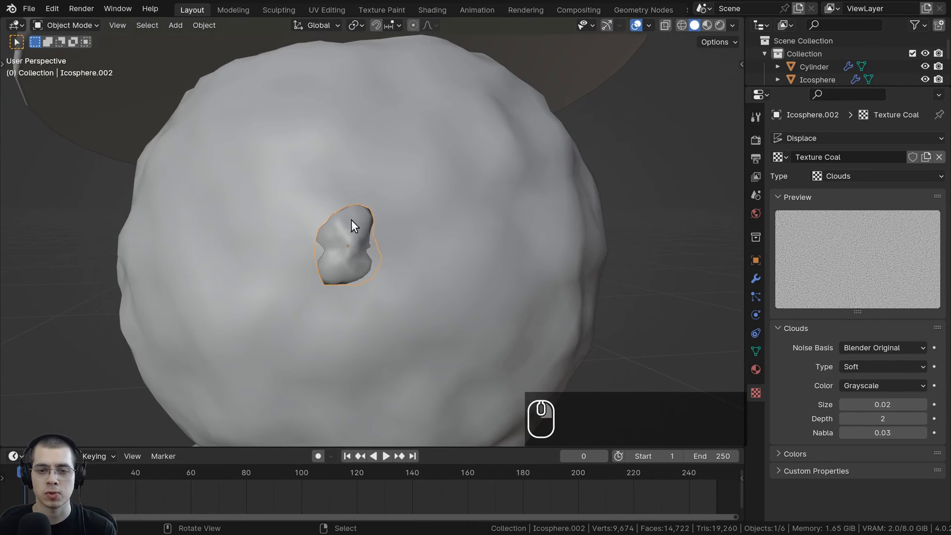
pyautogui.click(756, 279)
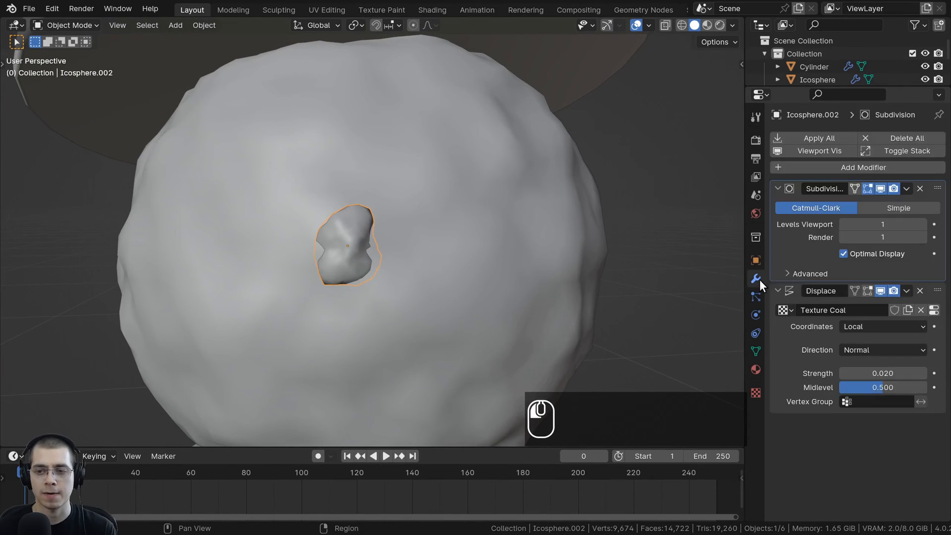
pyautogui.doubleClick(871, 373)
pyautogui.press('BackSpace')
pyautogui.write('1')
pyautogui.press('Return')
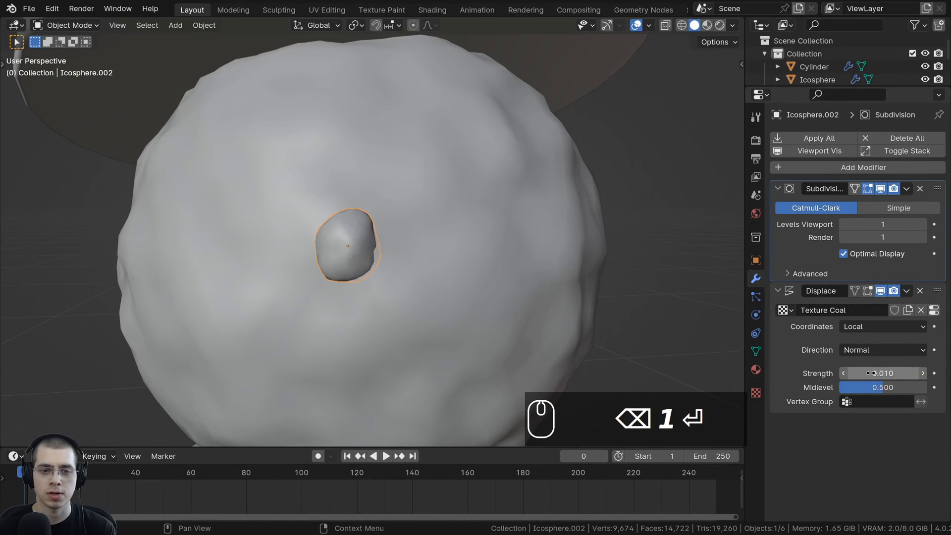
# Move and scale the coal eye on the face and freely rotate it to a new orientation
pyautogui.scroll(-4, 441, 263)
pyautogui.press('a')
pyautogui.rightClick(389, 212)
pyautogui.press('g')
pyautogui.click(398, 206)
pyautogui.press('s')
pyautogui.click(394, 171)
pyautogui.press('r')
pyautogui.press('r')
pyautogui.moveTo(397, 206); pyautogui.dragTo(435, 221, button='middle')
pyautogui.click(416, 167)
pyautogui.click(420, 167)
pyautogui.press('r')
pyautogui.press('r')
pyautogui.click(429, 163)
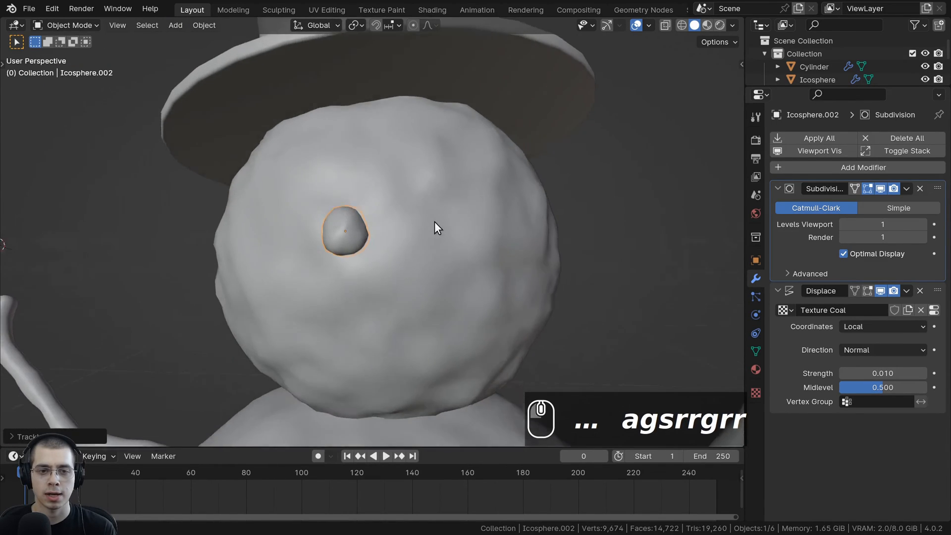
# Fine-tune the coal eye's size and position on the snowman's face
pyautogui.press('g')
pyautogui.click(440, 224)
pyautogui.press('s')
pyautogui.click(430, 226)
pyautogui.click(421, 228)
pyautogui.press('a')
pyautogui.scroll(-3, 406, 221)
pyautogui.scroll(1, 344, 221)
pyautogui.rightClick(344, 221)
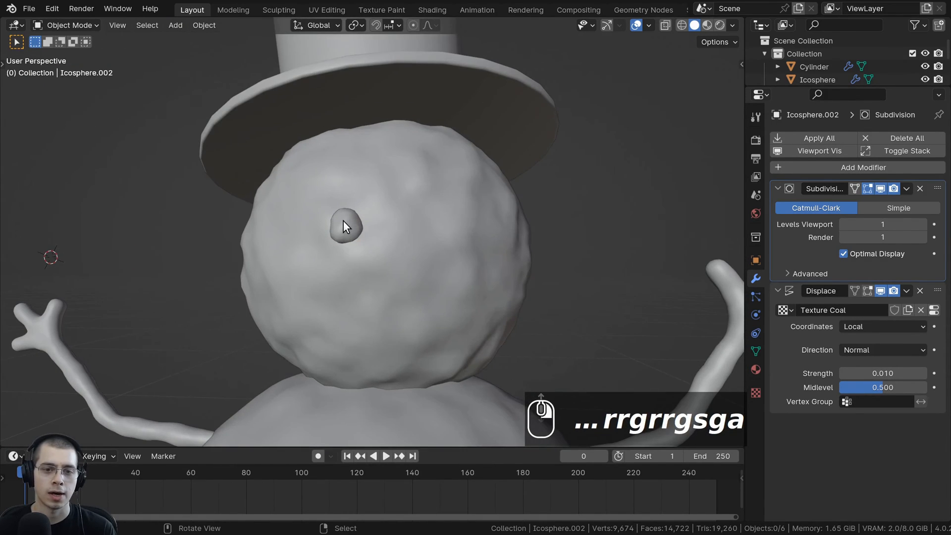
pyautogui.press('g')
pyautogui.click(388, 222)
# Duplicate the coal eye and place the copy level with it on the other side of the face
pyautogui.moveTo(355, 224); pyautogui.dragTo(349, 228, button='middle')
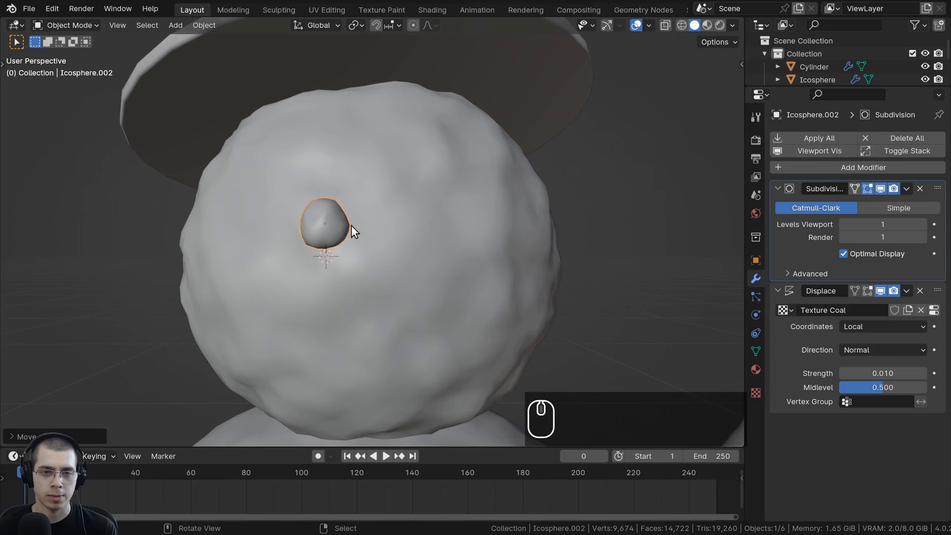
pyautogui.hotkey('shift', 'd')
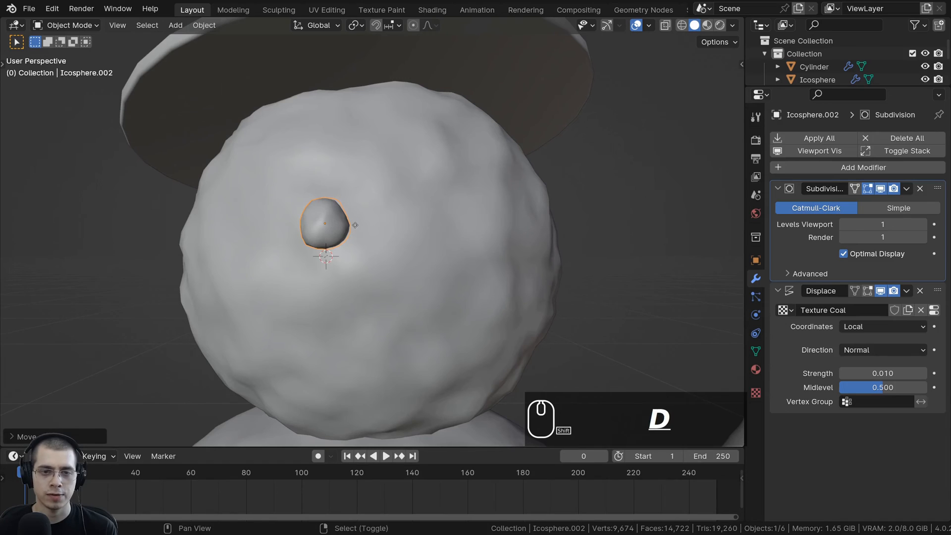
pyautogui.click(470, 226)
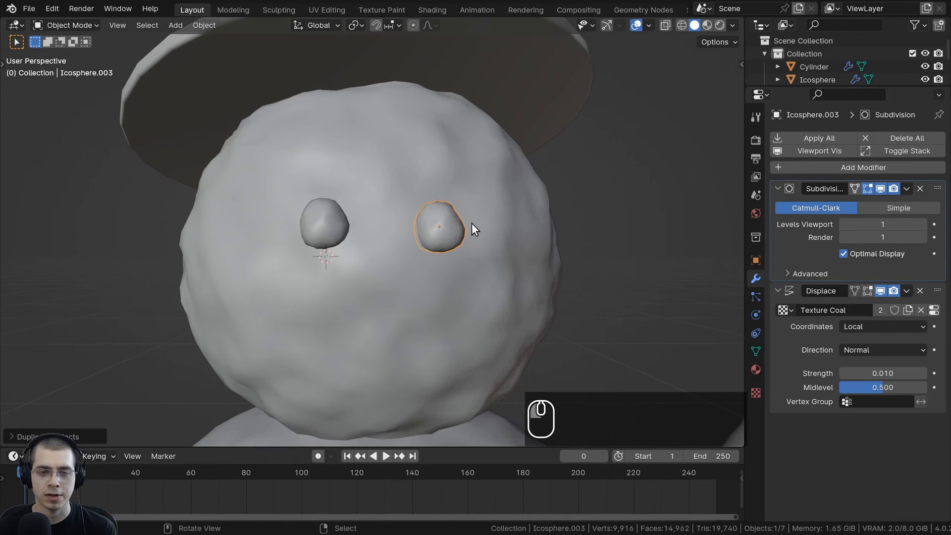
# Freely rotate the second eye with trackball rotation so its shape differs from the first
pyautogui.press('r')
pyautogui.press('r')
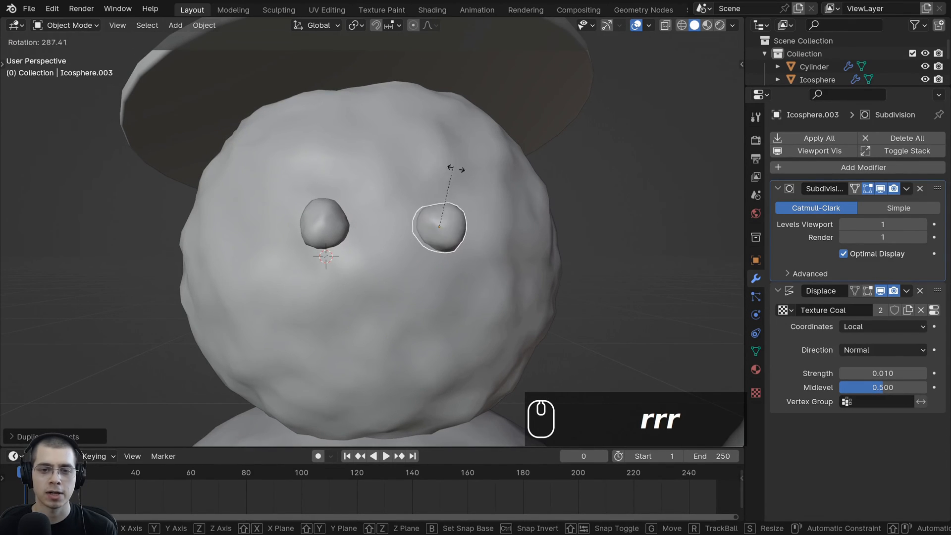
pyautogui.press('r')
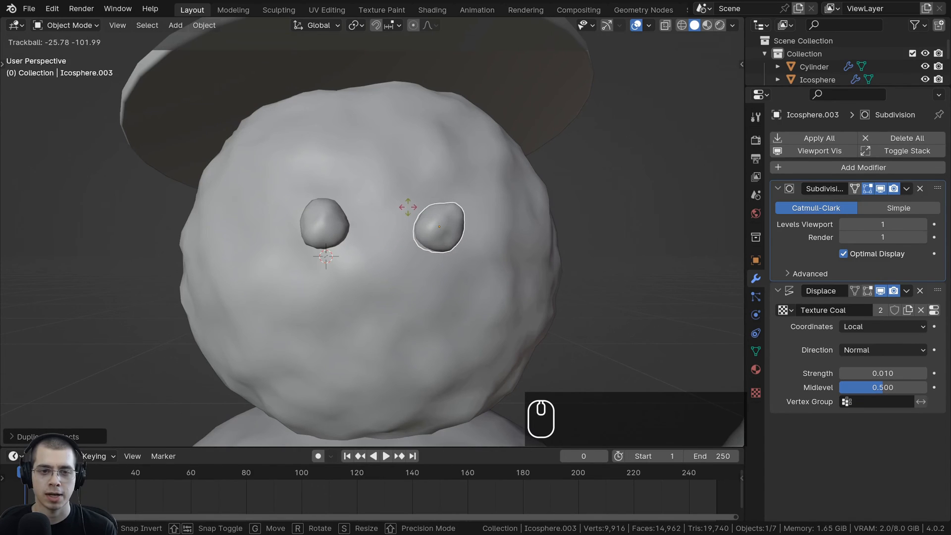
pyautogui.click(412, 208)
pyautogui.moveTo(457, 224); pyautogui.dragTo(462, 218, button='middle')
pyautogui.press('r')
pyautogui.press('r')
pyautogui.click(313, 228)
# Nudge the first coal eye slightly on the face and deselect it
pyautogui.click(310, 228)
pyautogui.press('g')
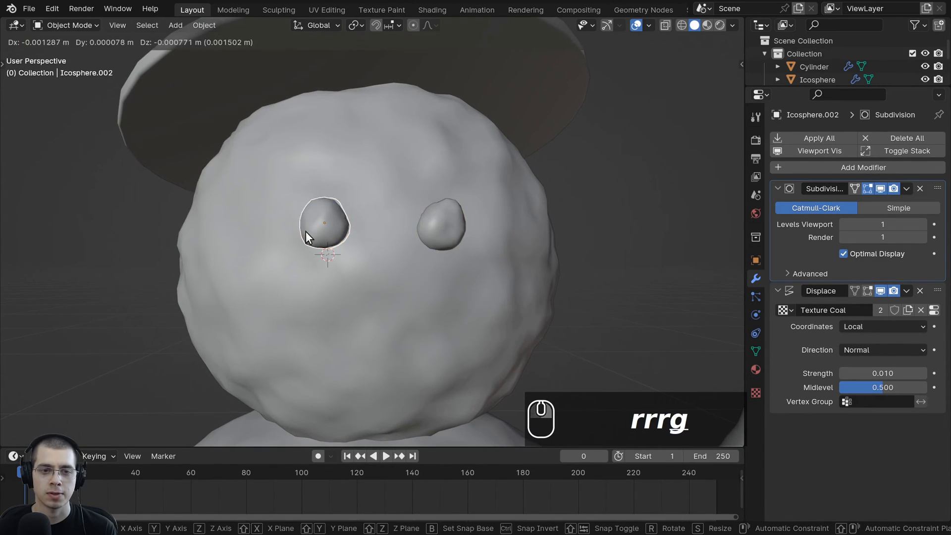
pyautogui.click(306, 231)
pyautogui.scroll(-8, 501, 281)
pyautogui.hotkey('alt', 'a')
# Adjust the second eye's scale and save the Snowman.blend file
pyautogui.keyDown('shift'); pyautogui.moveTo(448, 280); pyautogui.dragTo(449, 261, button='middle'); pyautogui.keyUp('shift')
pyautogui.moveTo(449, 261); pyautogui.dragTo(468, 248, button='middle')
pyautogui.scroll(5, 465, 232)
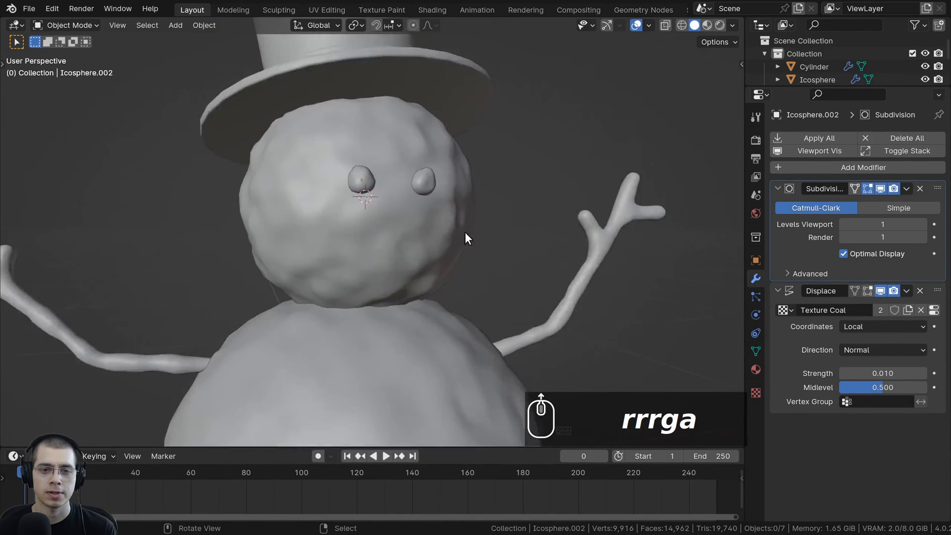
pyautogui.click(435, 171)
pyautogui.press('s')
pyautogui.click(469, 199)
pyautogui.hotkey('alt', 'a')
pyautogui.moveTo(403, 213); pyautogui.dragTo(373, 217, button='middle')
pyautogui.keyDown('shift'); pyautogui.moveTo(372, 217); pyautogui.dragTo(388, 225, button='middle'); pyautogui.keyUp('shift')
pyautogui.hotkey('ctrl', 's')
# Duplicate the first coal eye and place the copy on the lower face as a mouth piece
pyautogui.scroll(3, 388, 225)
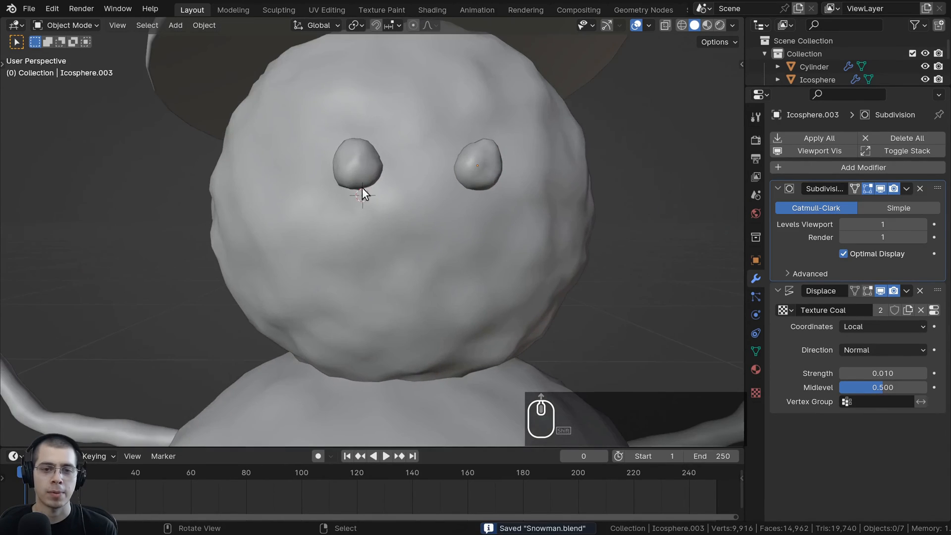
pyautogui.click(344, 132)
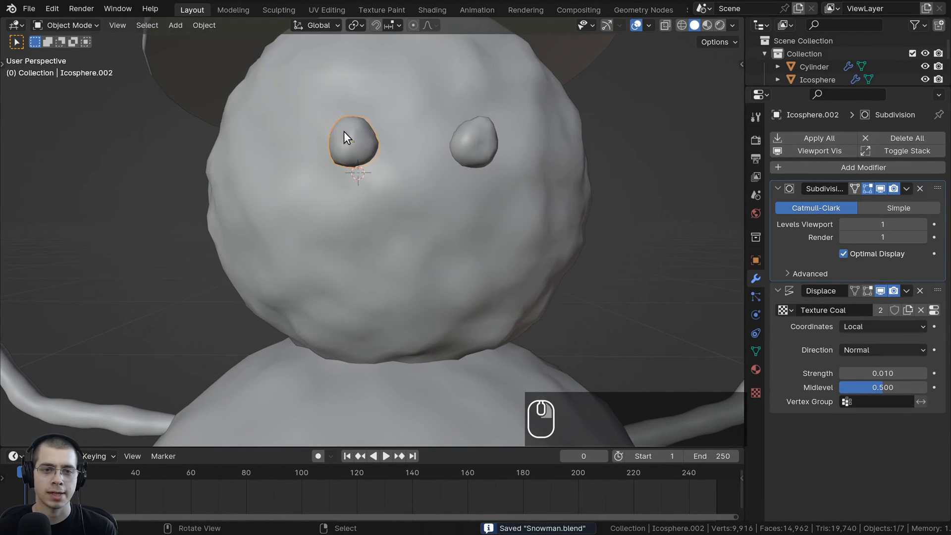
pyautogui.moveTo(344, 132); pyautogui.dragTo(397, 95, button='middle')
pyautogui.hotkey('shift', 'd')
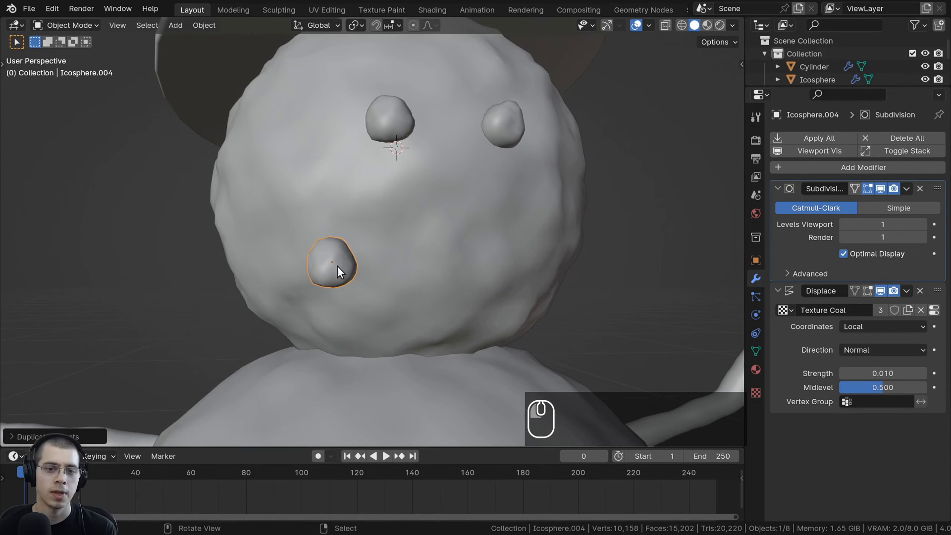
pyautogui.moveTo(338, 266); pyautogui.dragTo(254, 213, button='middle')
pyautogui.click(315, 263)
# Reposition the mouth coal from several angles so it sits partly embedded in the lower face
pyautogui.press('g')
pyautogui.click(311, 268)
pyautogui.press('g')
pyautogui.click(352, 194)
pyautogui.press('g')
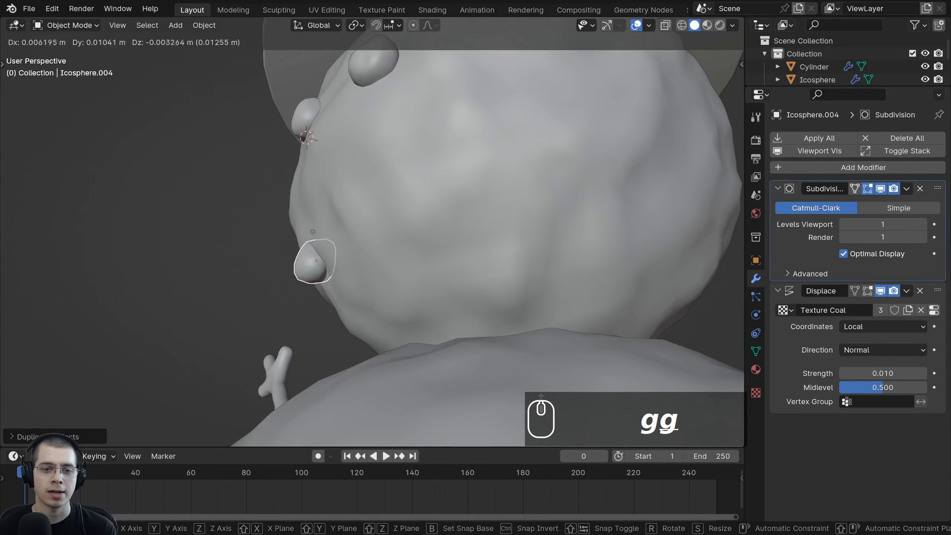
pyautogui.click(320, 254)
pyautogui.moveTo(319, 254); pyautogui.dragTo(367, 219, button='middle')
pyautogui.press('g')
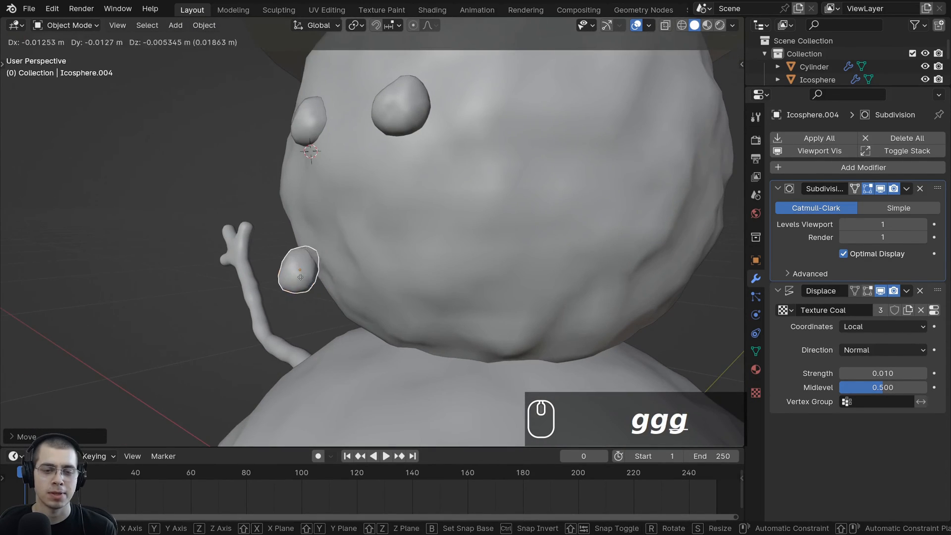
pyautogui.click(320, 271)
pyautogui.moveTo(320, 272); pyautogui.dragTo(367, 261, button='middle')
pyautogui.press('g')
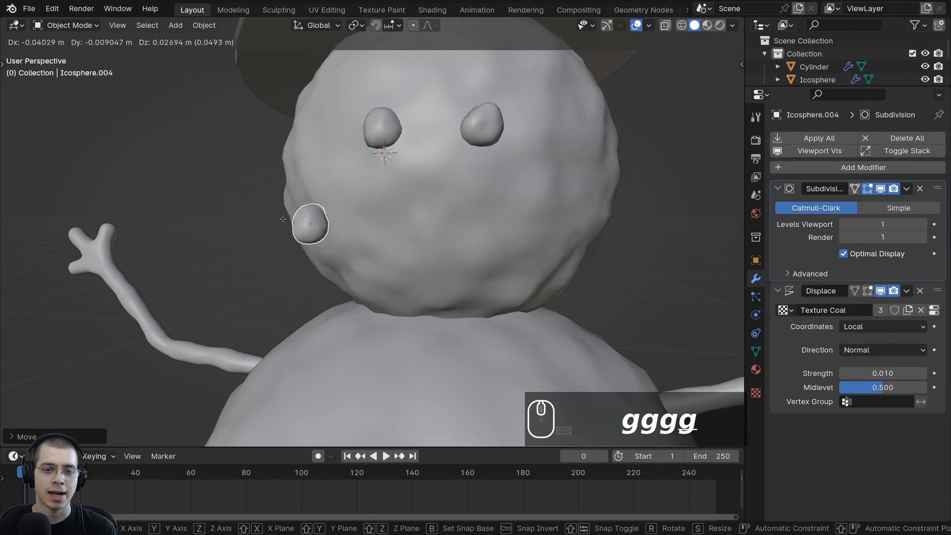
pyautogui.click(364, 250)
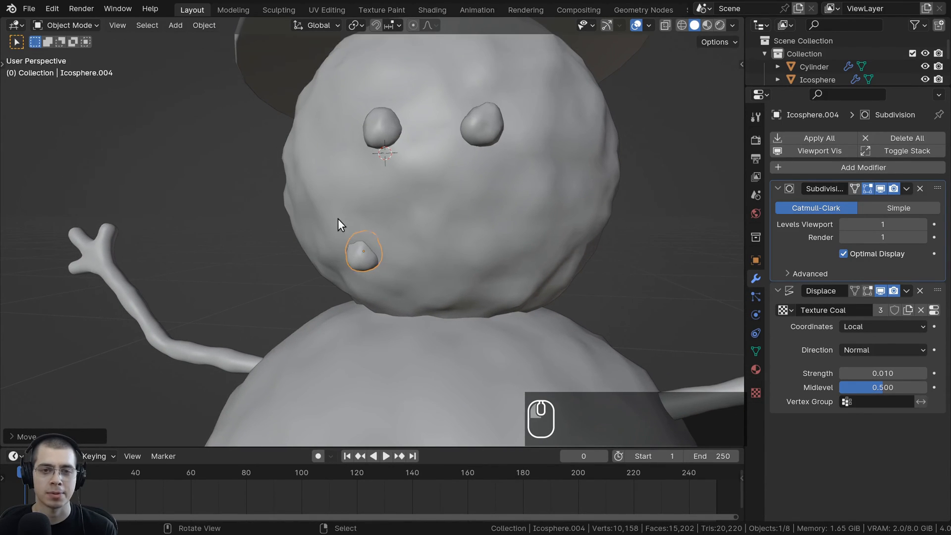
# Turn on snapping for object transforms
pyautogui.moveTo(338, 218); pyautogui.dragTo(344, 159, button='middle')
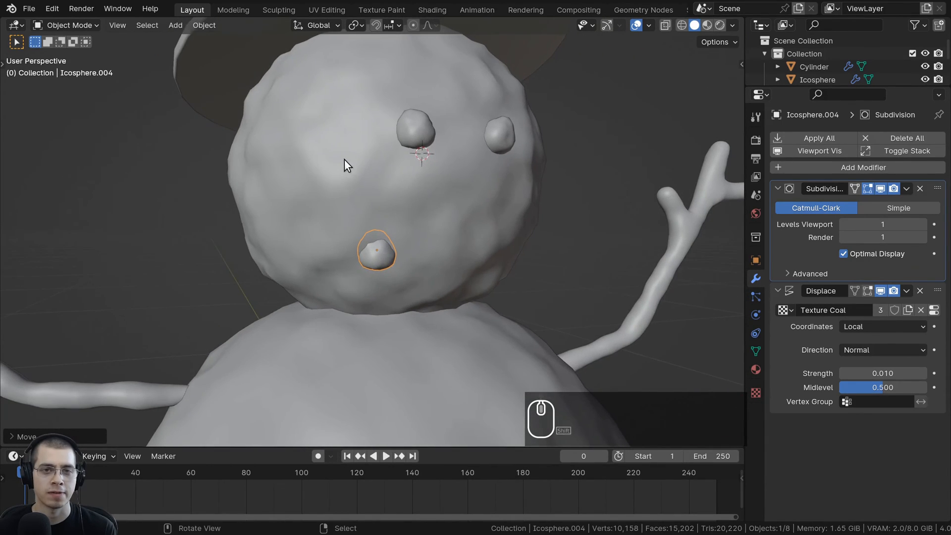
pyautogui.click(376, 26)
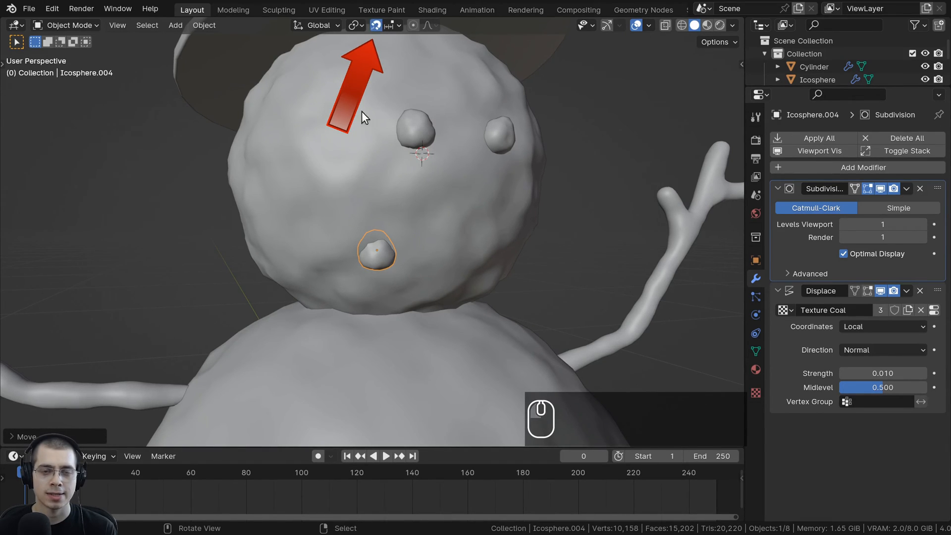
pyautogui.moveTo(359, 180); pyautogui.dragTo(365, 207, button='middle')
pyautogui.hotkey('shift', 'Tab')
pyautogui.hotkey('shift', 'Tab')
pyautogui.scroll(1, 365, 206)
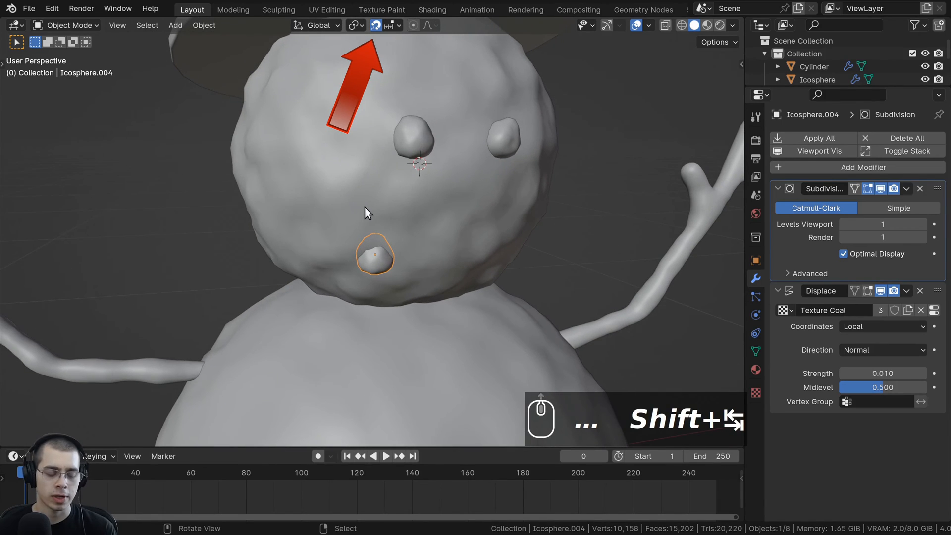
pyautogui.hotkey('shift', 'Tab')
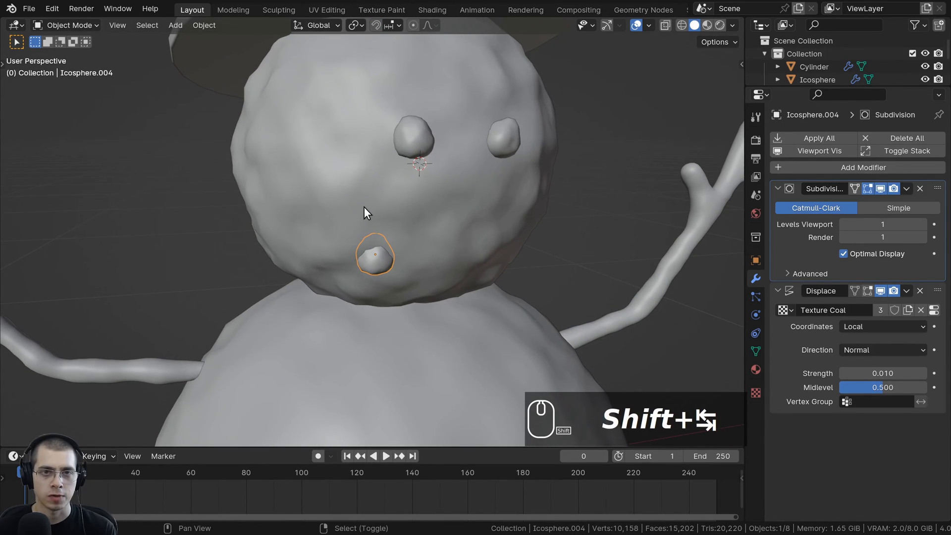
pyautogui.click(376, 25)
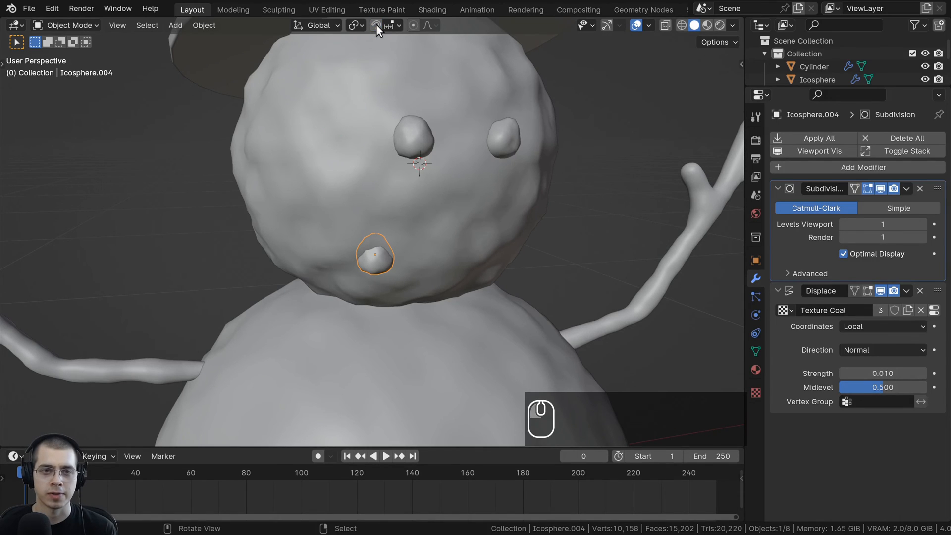
# Try moving the mouth coal across the face with snapping enabled
pyautogui.moveTo(389, 148); pyautogui.dragTo(385, 260, button='middle')
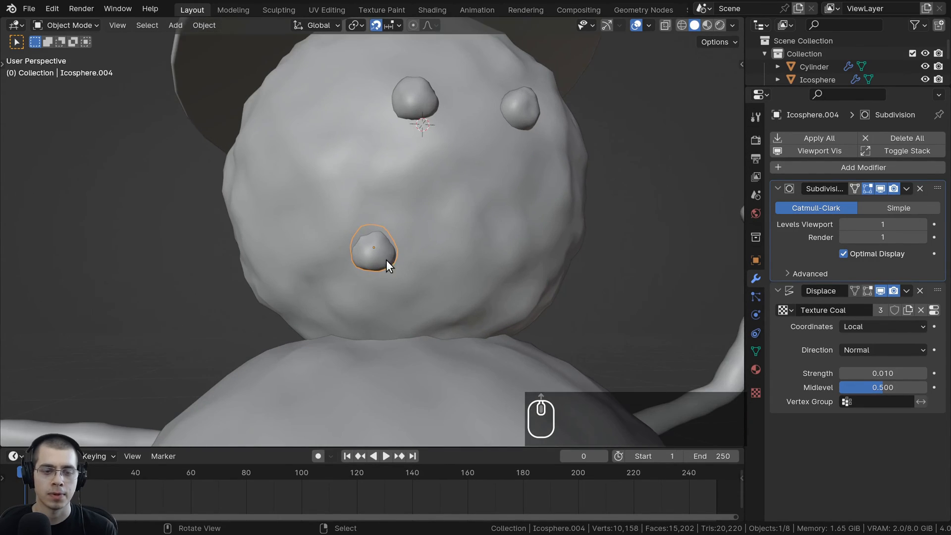
pyautogui.press('g')
pyautogui.rightClick(496, 218)
pyautogui.scroll(-6, 496, 218)
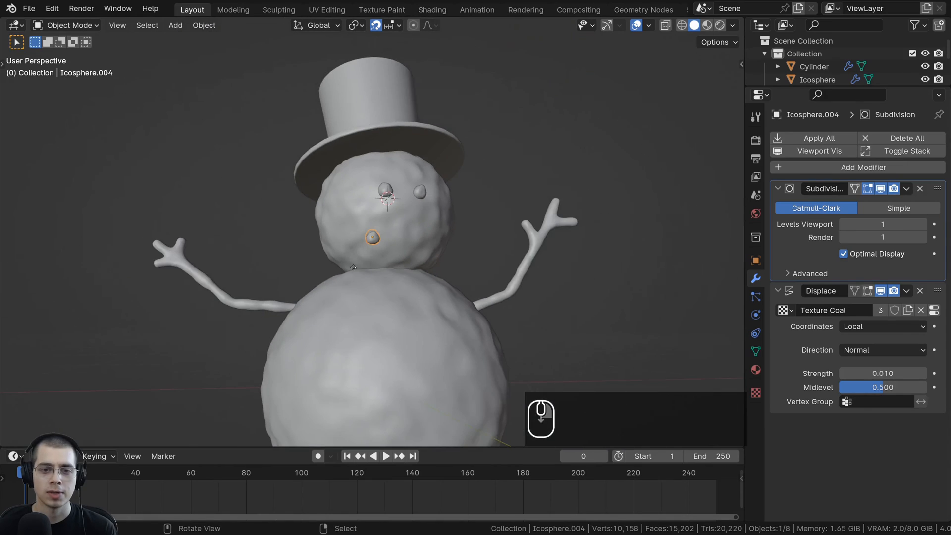
pyautogui.press('g')
pyautogui.rightClick(468, 242)
pyautogui.scroll(-3, 362, 250)
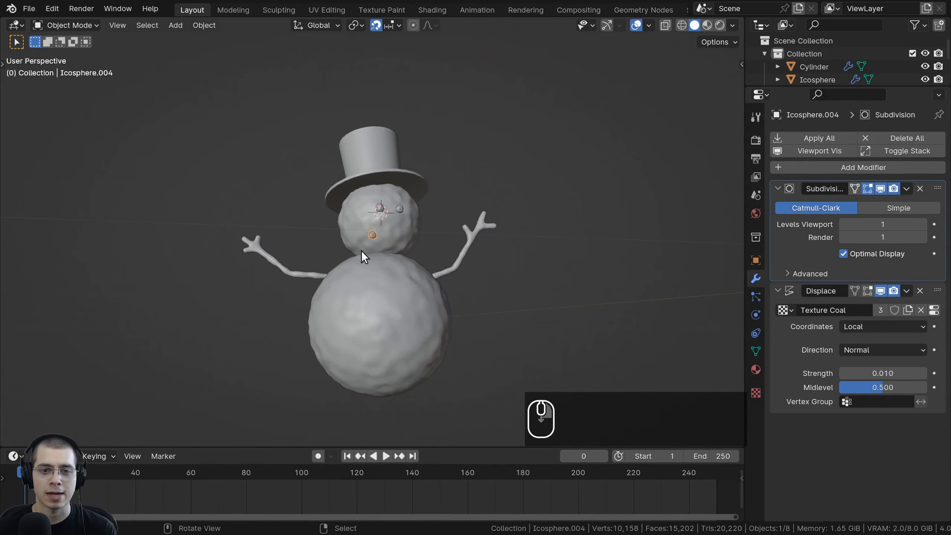
pyautogui.press('g')
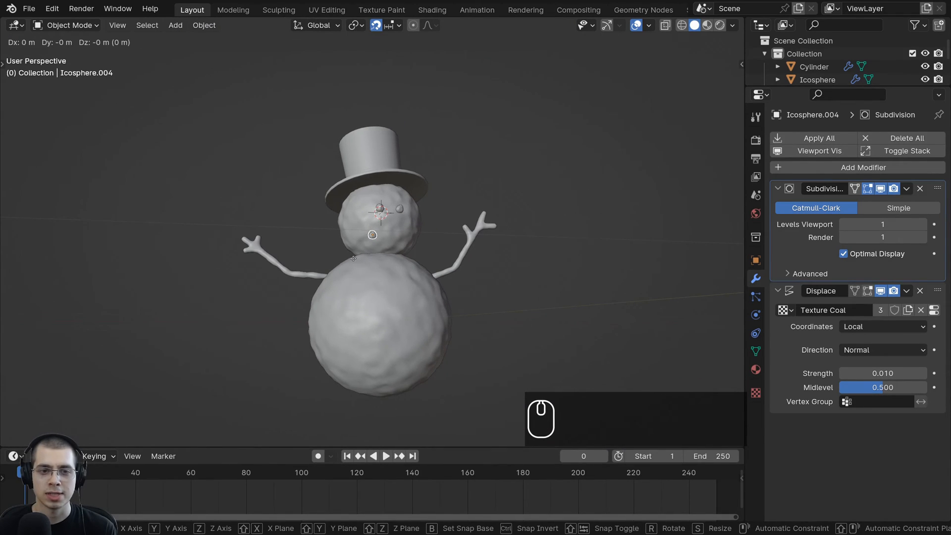
pyautogui.rightClick(364, 243)
pyautogui.scroll(-5, 362, 246)
pyautogui.moveTo(332, 278); pyautogui.dragTo(333, 287, button='middle')
pyautogui.press('g')
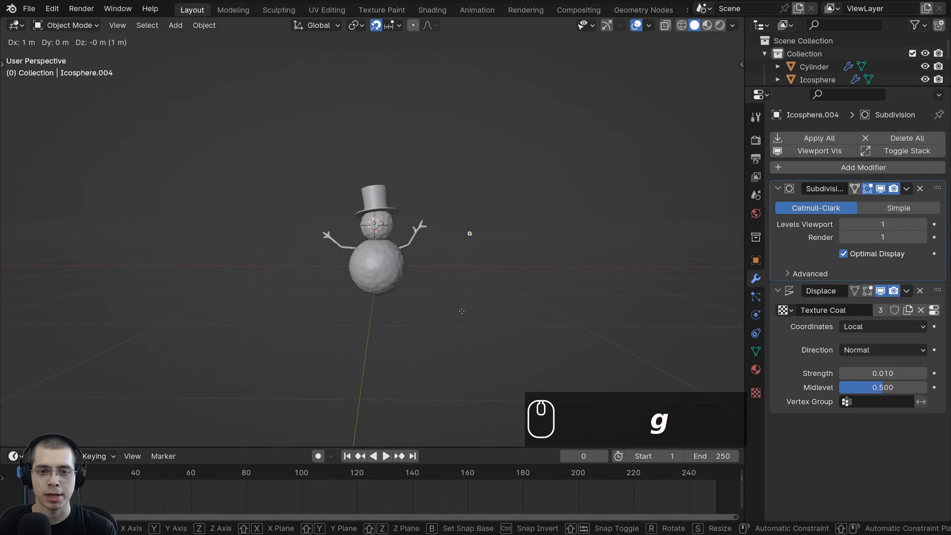
pyautogui.rightClick(452, 281)
# Try moving the mouth coal with increment snapping from the front view
pyautogui.press('KP_1')
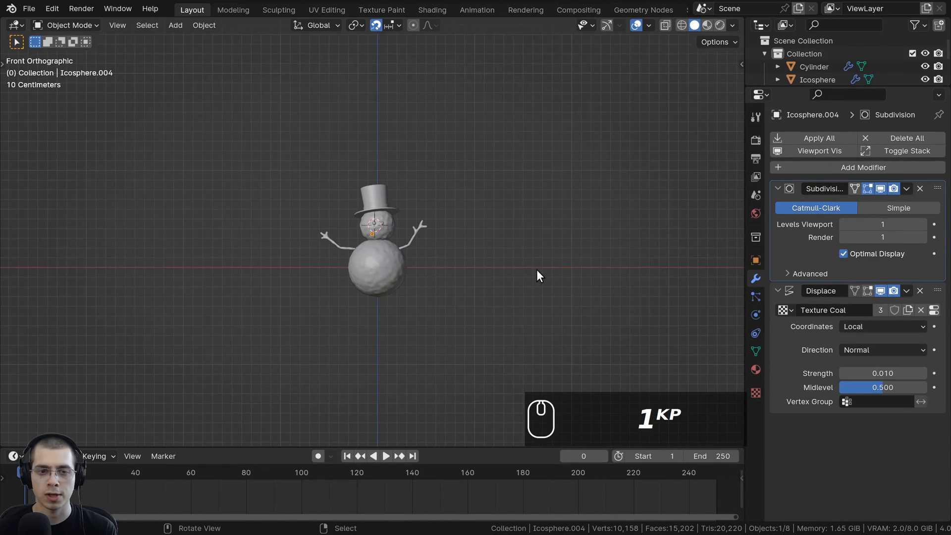
pyautogui.scroll(4, 537, 269)
pyautogui.press('g')
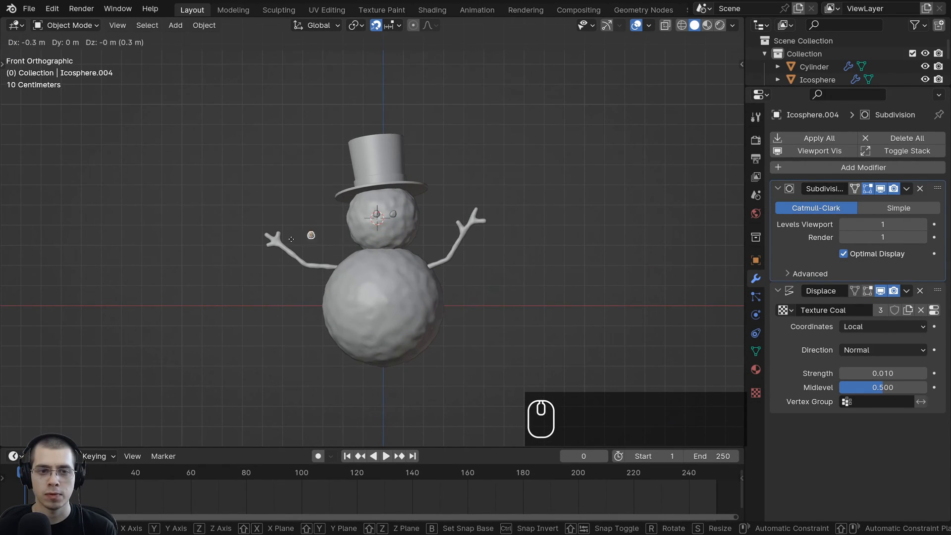
pyautogui.click(406, 229)
pyautogui.scroll(8, 396, 236)
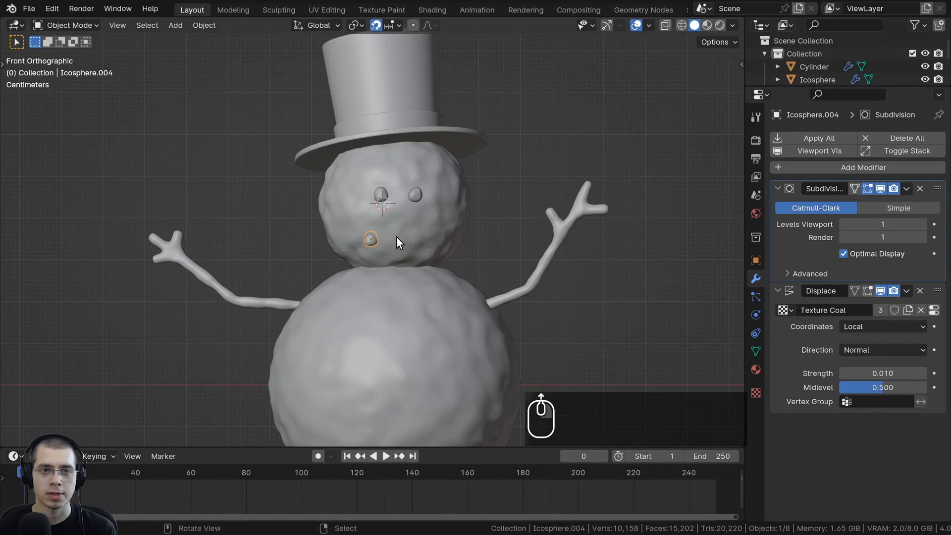
# Set the snap target to Face and move the mouth coal over the surface of the snowman's head
pyautogui.click(395, 28)
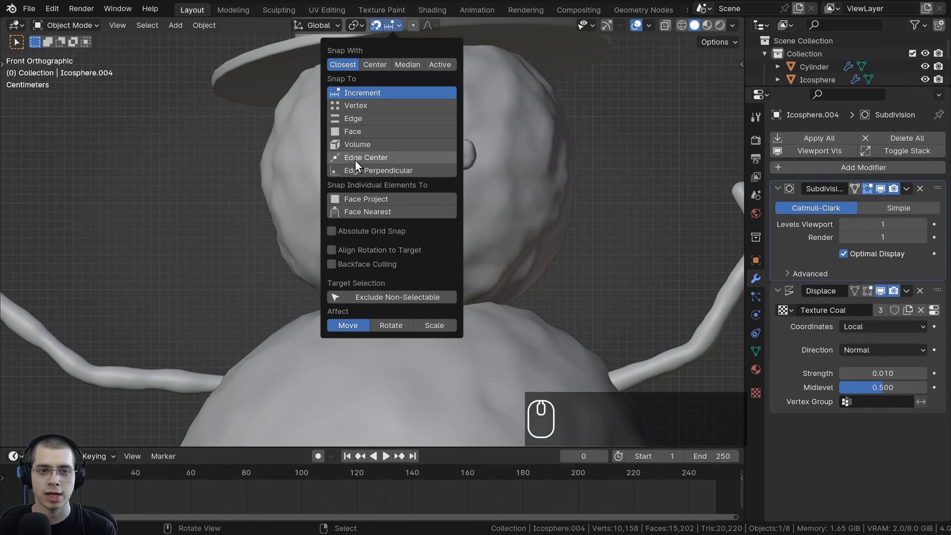
pyautogui.click(348, 130)
pyautogui.press('g')
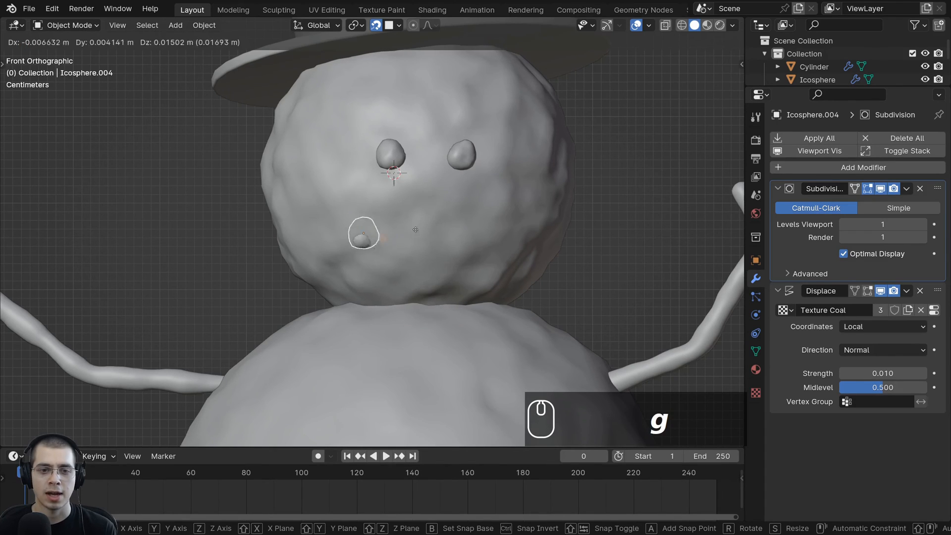
pyautogui.click(377, 218)
pyautogui.scroll(-1, 368, 203)
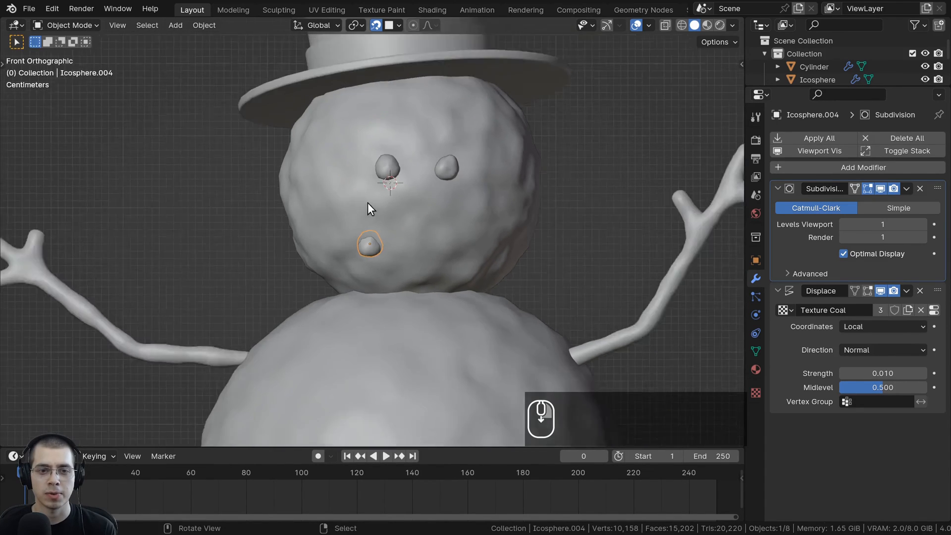
pyautogui.moveTo(368, 203); pyautogui.dragTo(323, 224, button='middle')
pyautogui.scroll(3, 323, 224)
pyautogui.press('g')
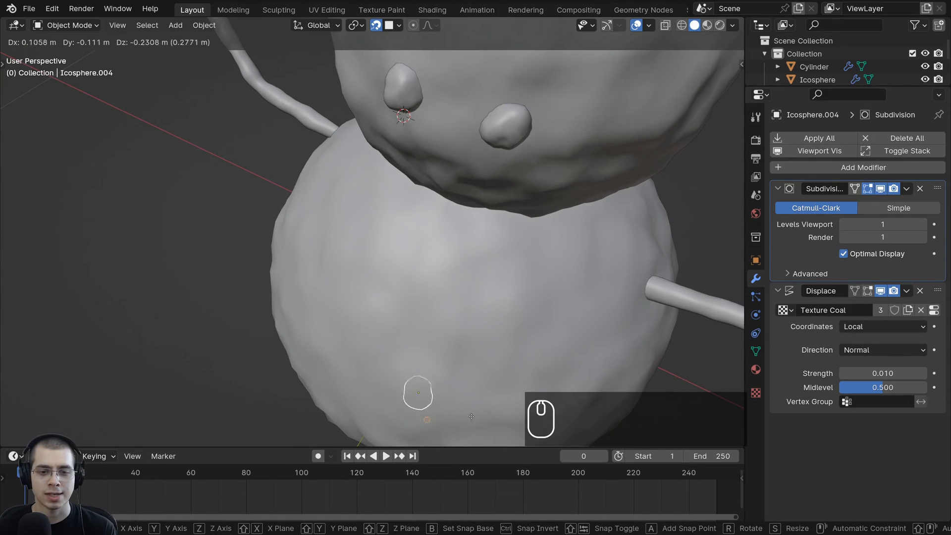
pyautogui.click(436, 174)
pyautogui.moveTo(436, 175); pyautogui.dragTo(455, 118, button='middle')
pyautogui.keyDown('shift'); pyautogui.moveTo(455, 118); pyautogui.dragTo(435, 192, button='middle'); pyautogui.keyUp('shift')
pyautogui.scroll(1, 435, 192)
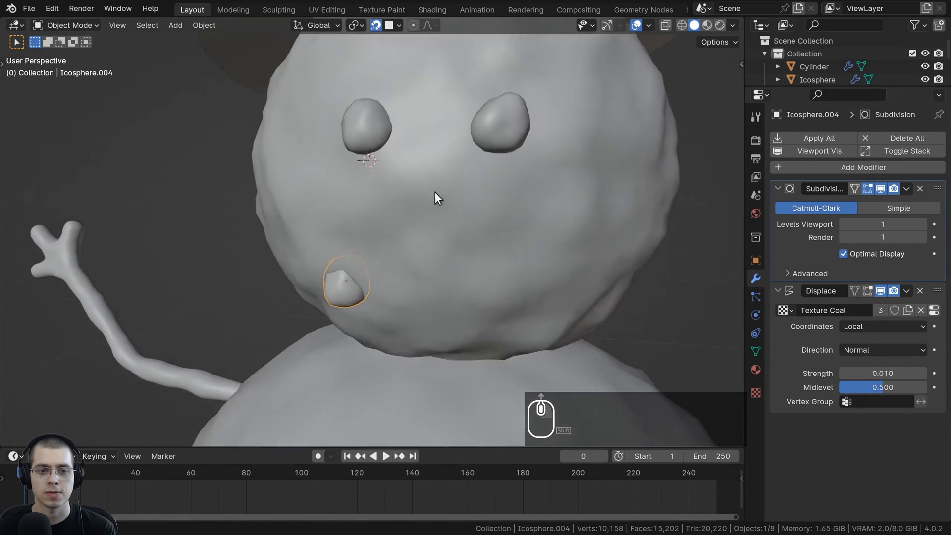
# Scale the mouth coal down slightly and rotate it freely to a different orientation
pyautogui.keyDown('shift'); pyautogui.scroll(1, 435, 192); pyautogui.keyUp('shift')
pyautogui.press('s')
pyautogui.click(437, 234)
pyautogui.press('r')
pyautogui.press('r')
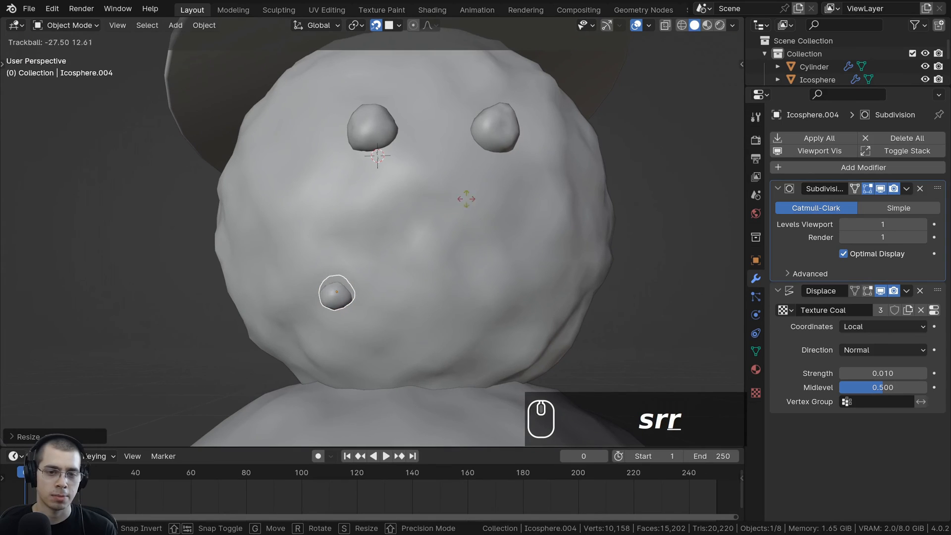
pyautogui.click(474, 154)
# Try sliding the mouth coal across the lower face with closest-point face snapping
pyautogui.press('g')
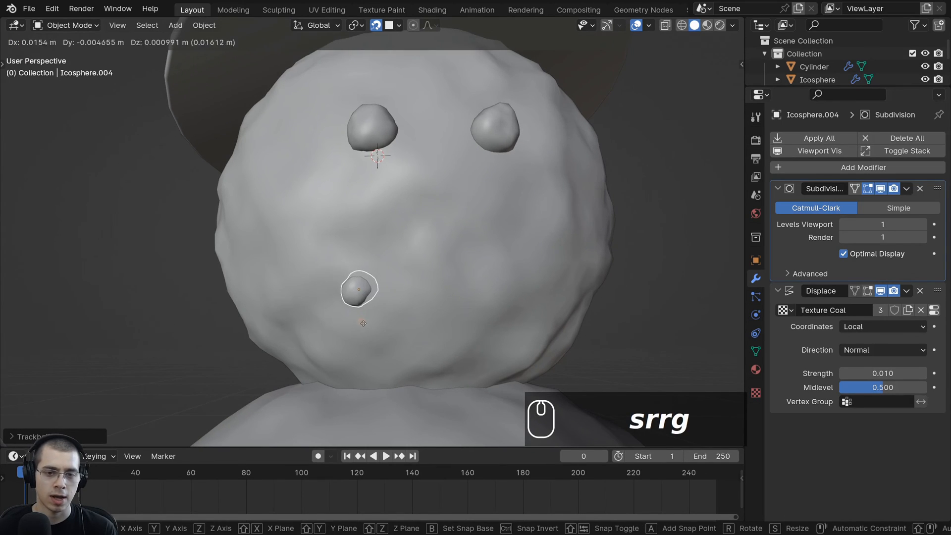
pyautogui.click(346, 332)
pyautogui.moveTo(367, 320); pyautogui.dragTo(342, 278, button='middle')
pyautogui.press('g')
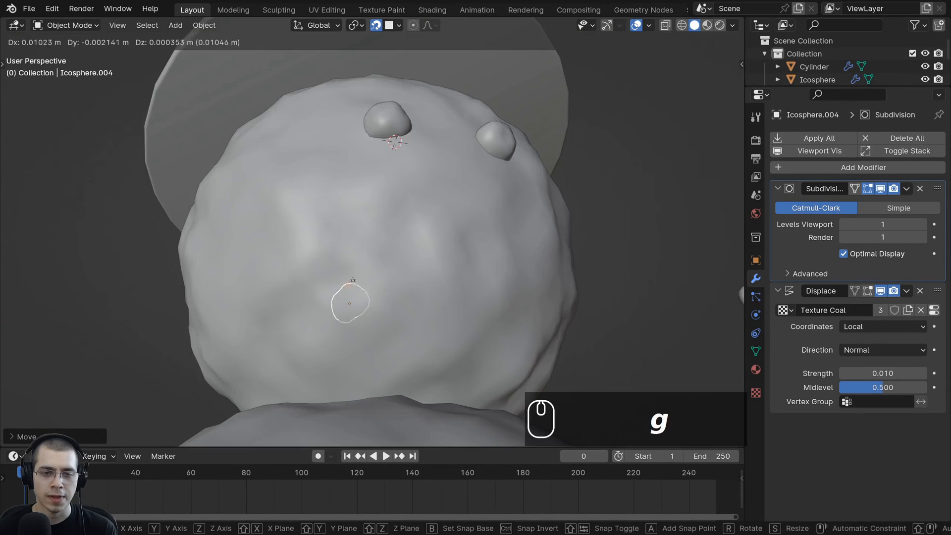
pyautogui.click(336, 247)
# Set Snap With to Center and reposition the mouth coal on the head's surface
pyautogui.click(389, 26)
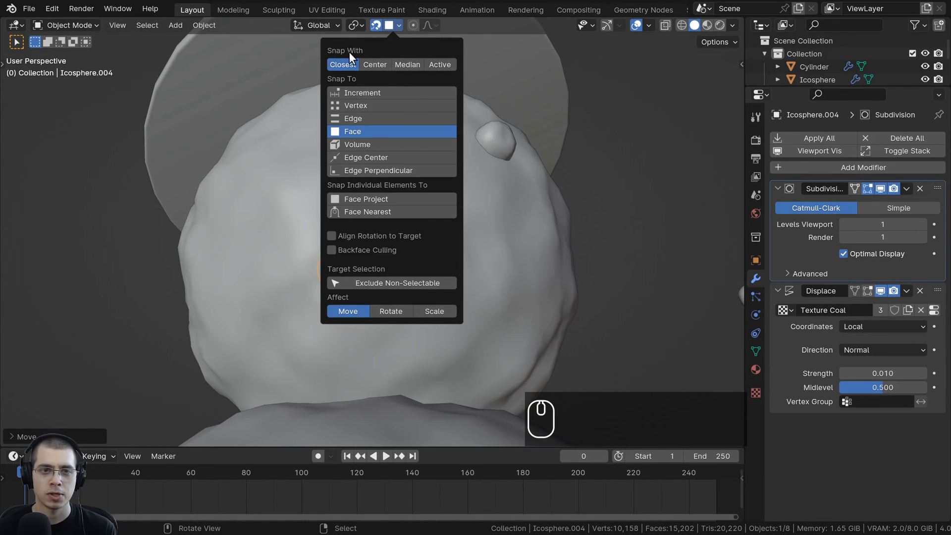
pyautogui.click(376, 65)
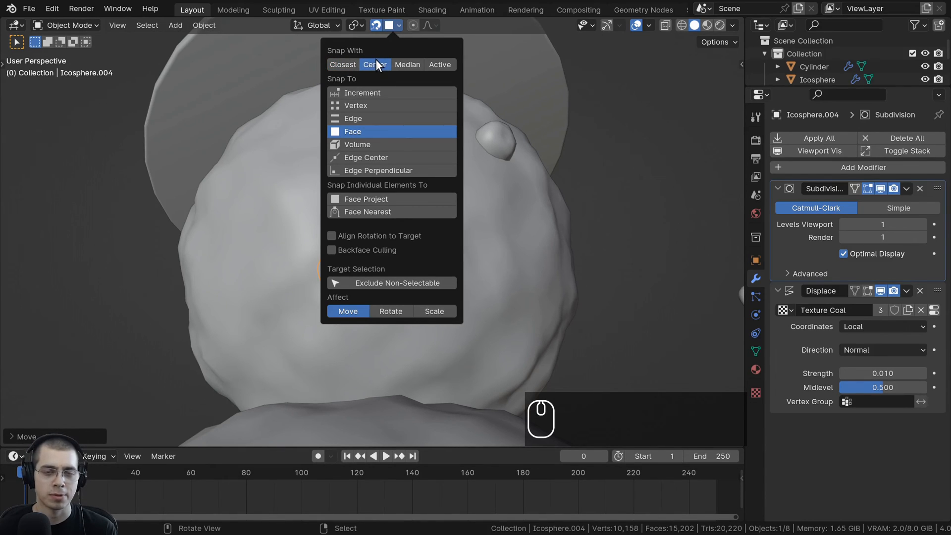
pyautogui.press('g')
pyautogui.click(356, 267)
pyautogui.moveTo(355, 267); pyautogui.dragTo(510, 249, button='middle')
pyautogui.press('g')
pyautogui.click(358, 268)
# Refine the mouth coal's position on the lower face so it marks one end of the smile
pyautogui.moveTo(358, 268); pyautogui.dragTo(409, 290, button='middle')
pyautogui.press('g')
pyautogui.click(355, 284)
pyautogui.scroll(-3, 409, 290)
pyautogui.press('g')
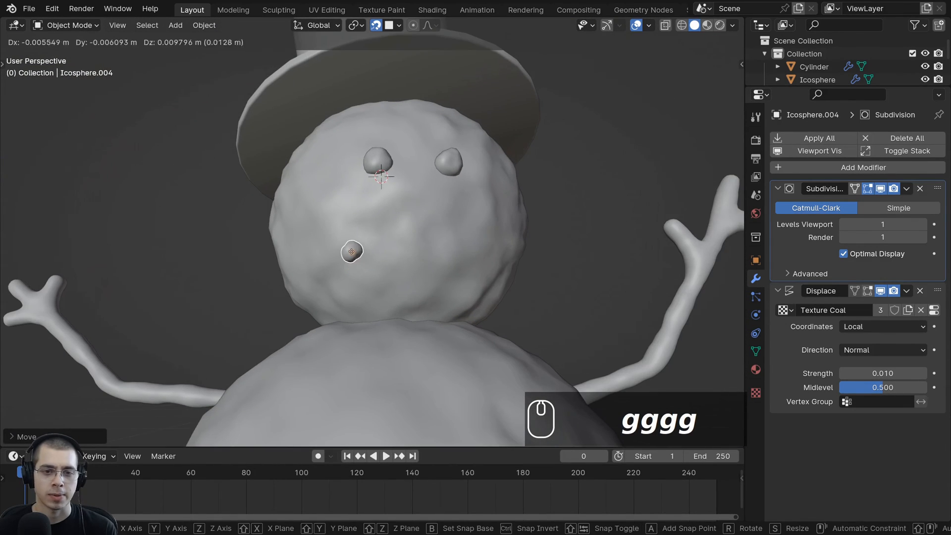
pyautogui.click(350, 250)
# Duplicate the mouth coal, place the copy slightly below and to the right of it, and rotate the copy freely
pyautogui.hotkey('shift', 'd')
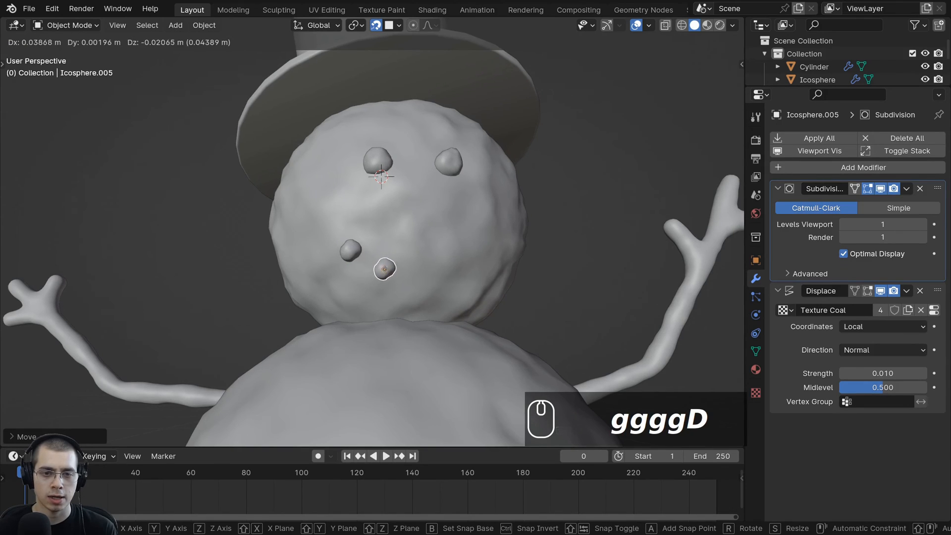
pyautogui.click(385, 268)
pyautogui.scroll(2, 382, 210)
pyautogui.press('r')
pyautogui.press('r')
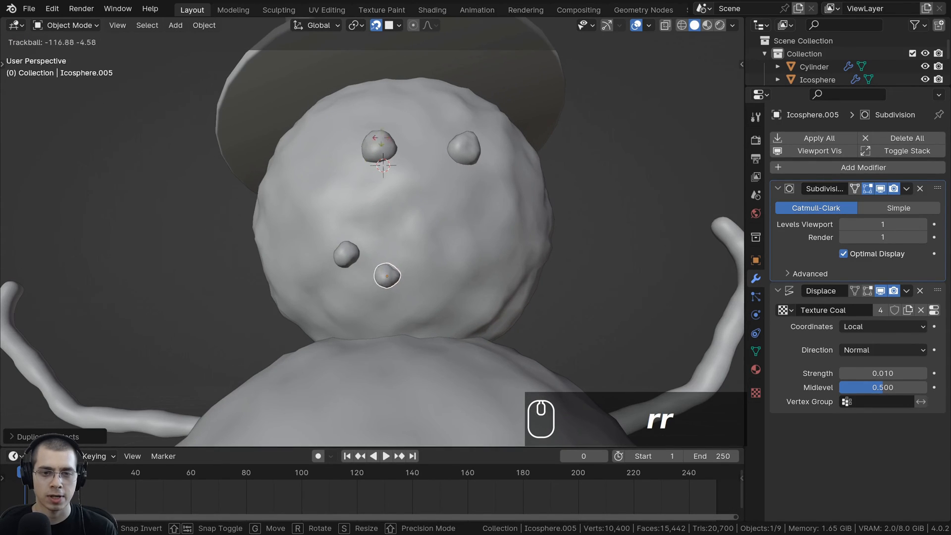
pyautogui.click(481, 95)
# Duplicate the second mouth coal, place the copy to its right at the bottom of the smile, and rotate it freely
pyautogui.moveTo(383, 217); pyautogui.dragTo(342, 253, button='middle')
pyautogui.hotkey('shift', 'd')
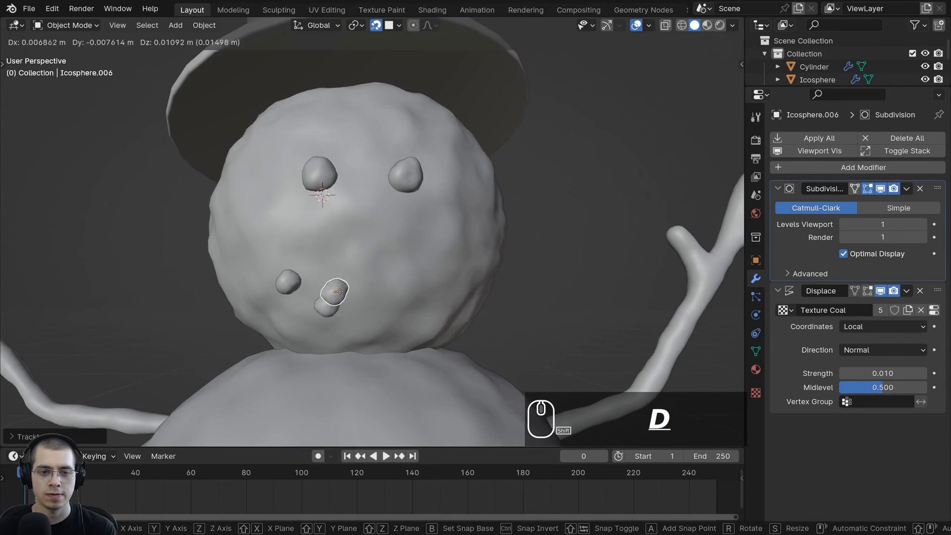
pyautogui.click(380, 301)
pyautogui.press('r')
pyautogui.press('r')
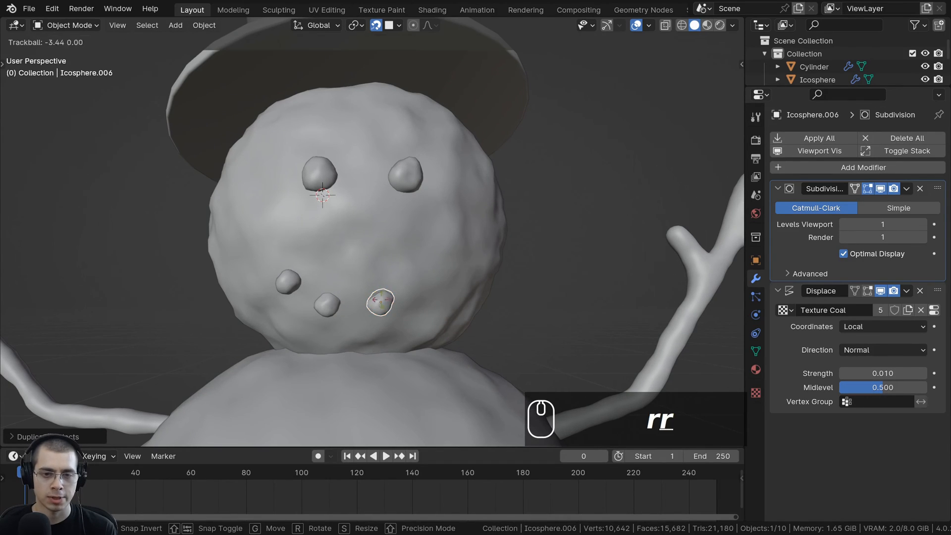
pyautogui.click(421, 191)
# Duplicate the third mouth coal, place the copy up and to its right, and rotate it freely
pyautogui.moveTo(415, 277); pyautogui.dragTo(422, 298, button='middle')
pyautogui.hotkey('shift', 'd')
pyautogui.click(422, 288)
pyautogui.press('r')
pyautogui.press('r')
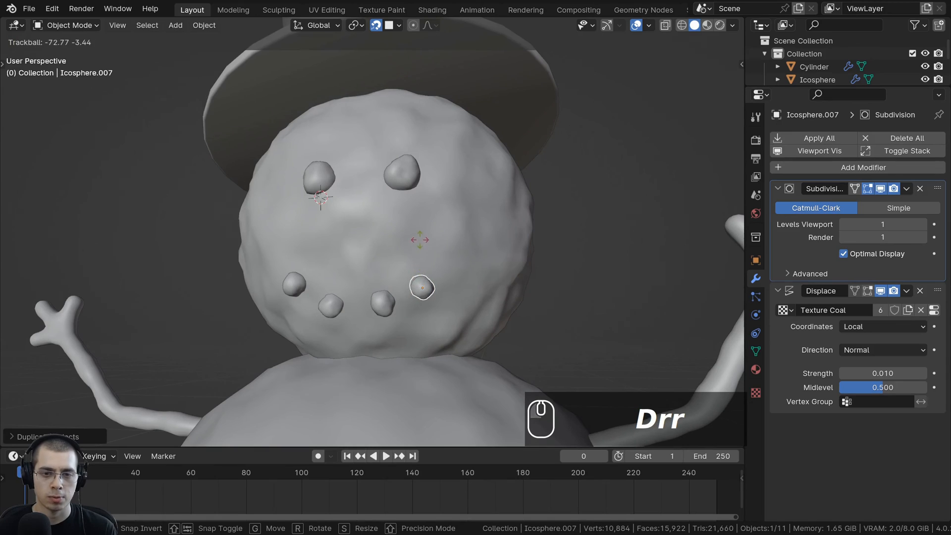
pyautogui.click(426, 290)
# Duplicate the fourth mouth coal, rotate the copy freely, and position it as the upper right end of the smile
pyautogui.hotkey('shift', 'd')
pyautogui.click(449, 262)
pyautogui.press('r')
pyautogui.press('r')
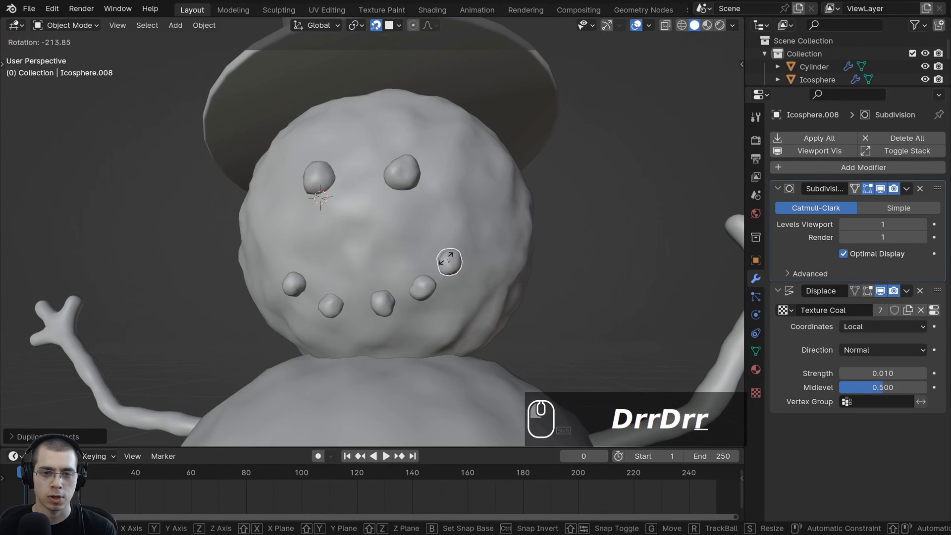
pyautogui.click(470, 234)
pyautogui.press('g')
pyautogui.click(467, 234)
pyautogui.press('g')
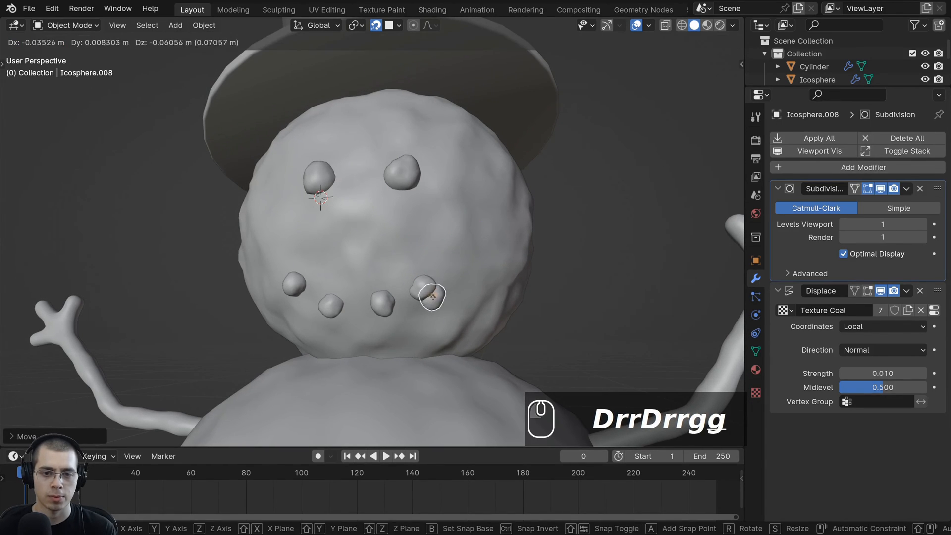
pyautogui.click(443, 263)
# Move the fourth and third mouth coals along the face to even out the curve of the smile
pyautogui.click(424, 289)
pyautogui.press('g')
pyautogui.click(411, 299)
pyautogui.click(388, 303)
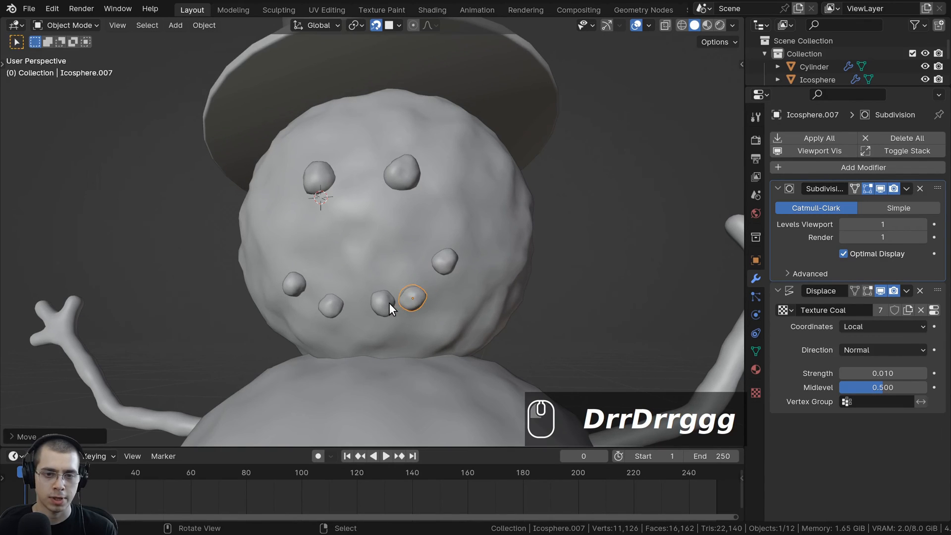
pyautogui.press('g')
pyautogui.click(379, 307)
pyautogui.scroll(-3, 379, 306)
pyautogui.hotkey('alt', 'a')
pyautogui.moveTo(387, 288); pyautogui.dragTo(472, 306, button='middle')
pyautogui.scroll(2, 352, 277)
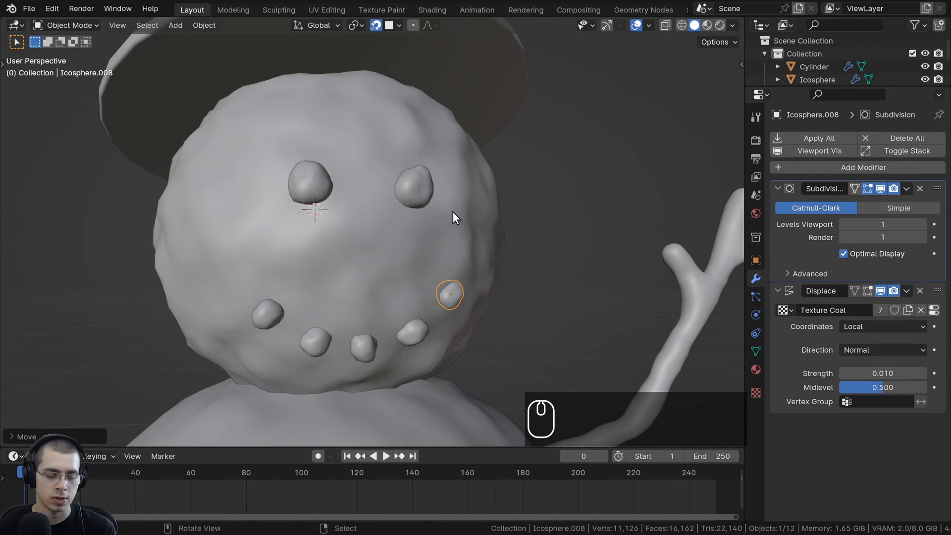
# Turn off snapping, deselect everything, and check the finished coal mouth from several angles
pyautogui.hotkey('shift', 'Tab')
pyautogui.scroll(-4, 429, 298)
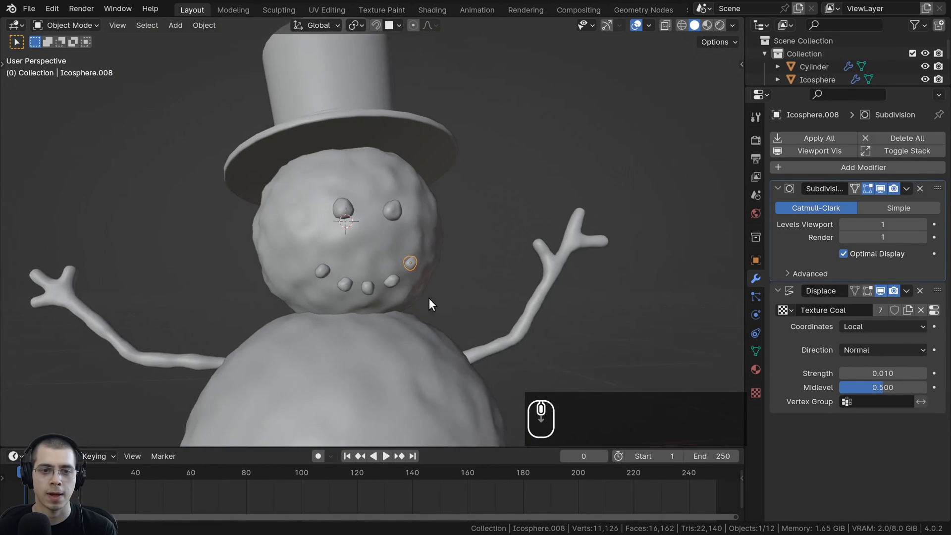
pyautogui.moveTo(429, 298); pyautogui.dragTo(443, 167, button='middle')
pyautogui.hotkey('alt', 'a')
pyautogui.scroll(-1, 370, 221)
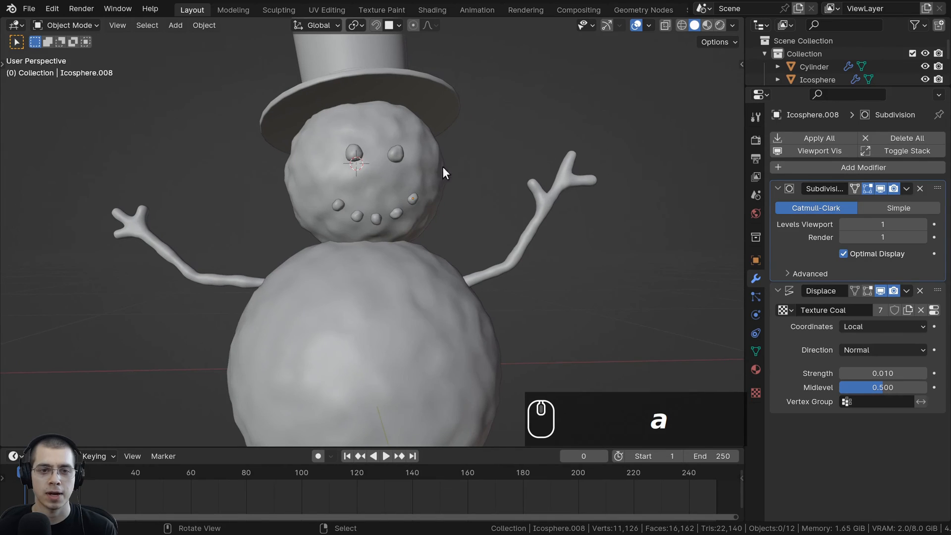
pyautogui.moveTo(412, 194); pyautogui.dragTo(400, 293, button='middle')
pyautogui.scroll(1, 381, 200)
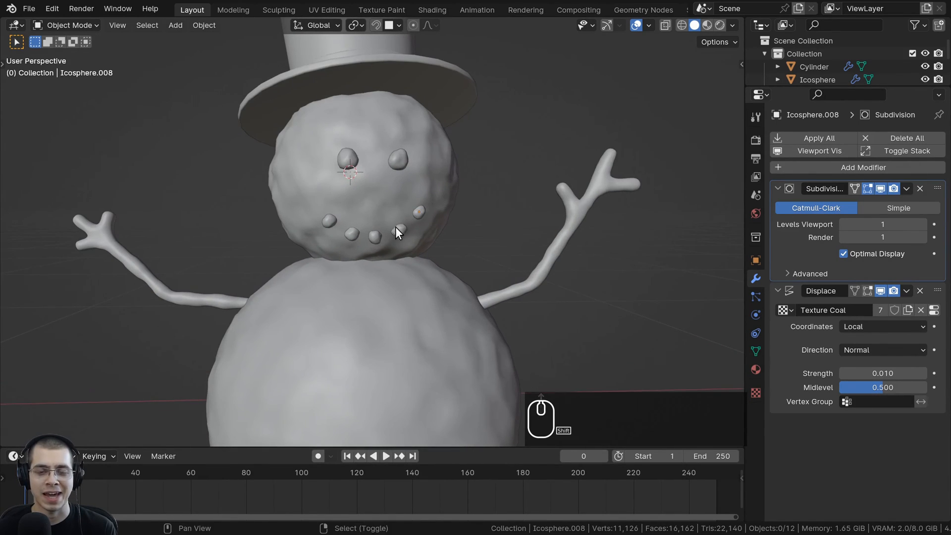
pyautogui.scroll(-1, 414, 236)
pyautogui.moveTo(395, 227)
pyautogui.keyDown('shift'); pyautogui.mouseDown(button='middle')
pyautogui.moveTo(394, 239)
pyautogui.moveTo(397, 216)
pyautogui.mouseUp(button='middle'); pyautogui.keyUp('shift')
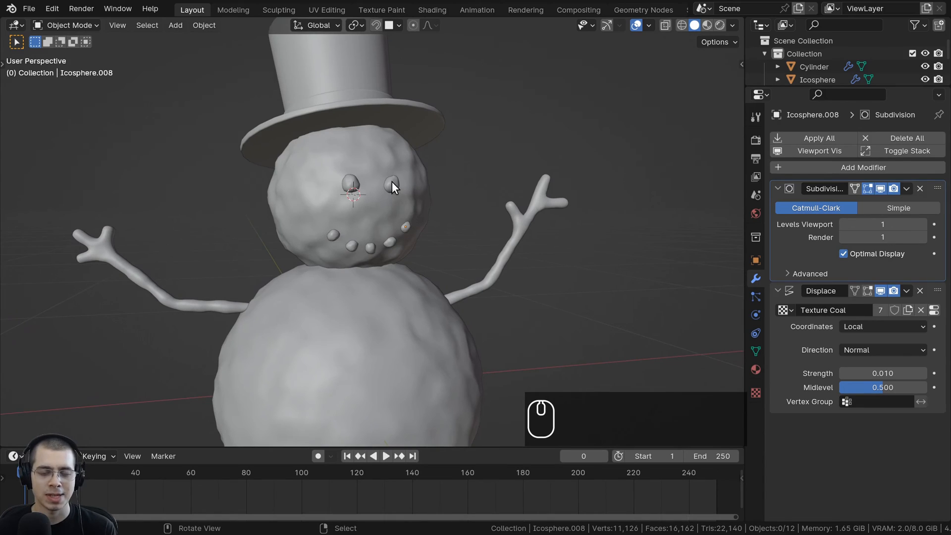
# Add a cylinder mesh at the 3D cursor and open its creation settings
pyautogui.hotkey('shift', 'a')
pyautogui.moveTo(391, 179)
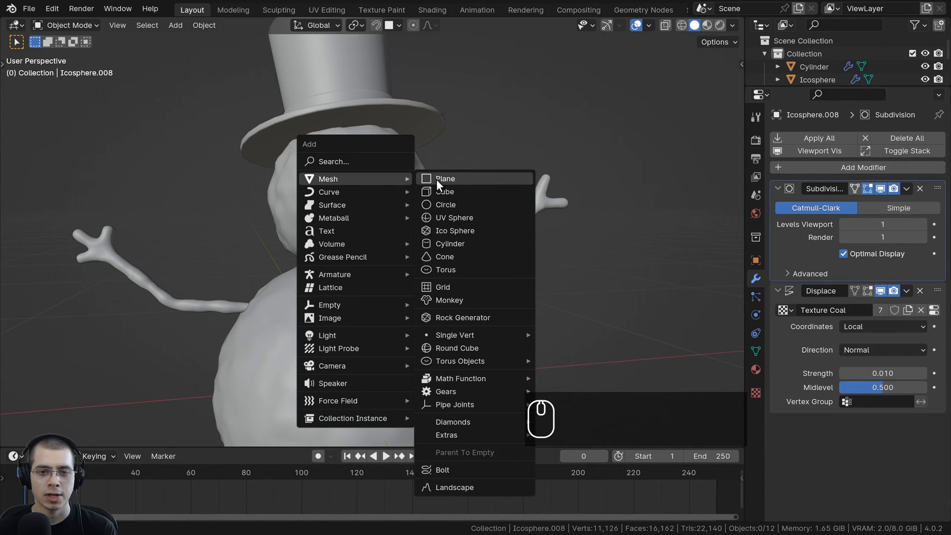
pyautogui.click(445, 244)
pyautogui.scroll(-2, 444, 243)
pyautogui.scroll(-3, 443, 246)
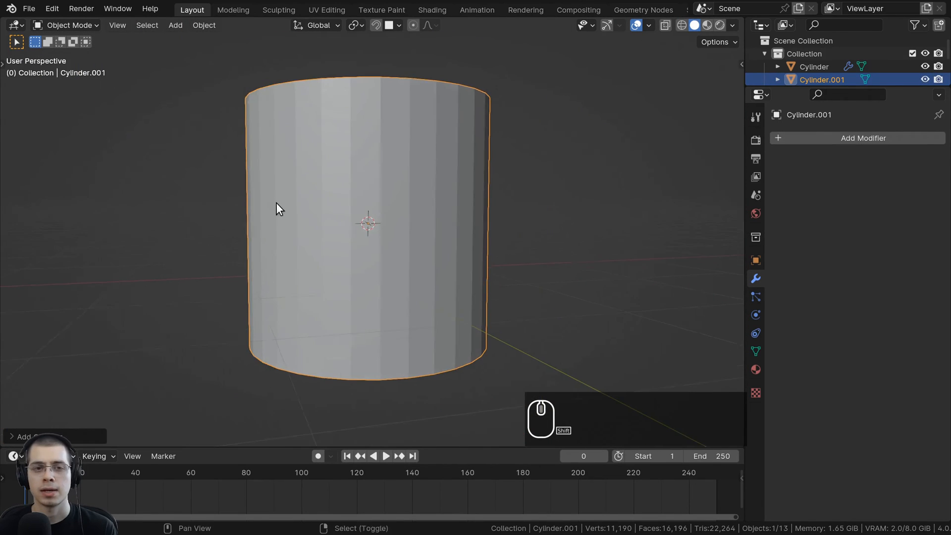
pyautogui.moveTo(276, 208); pyautogui.dragTo(216, 178, button='middle')
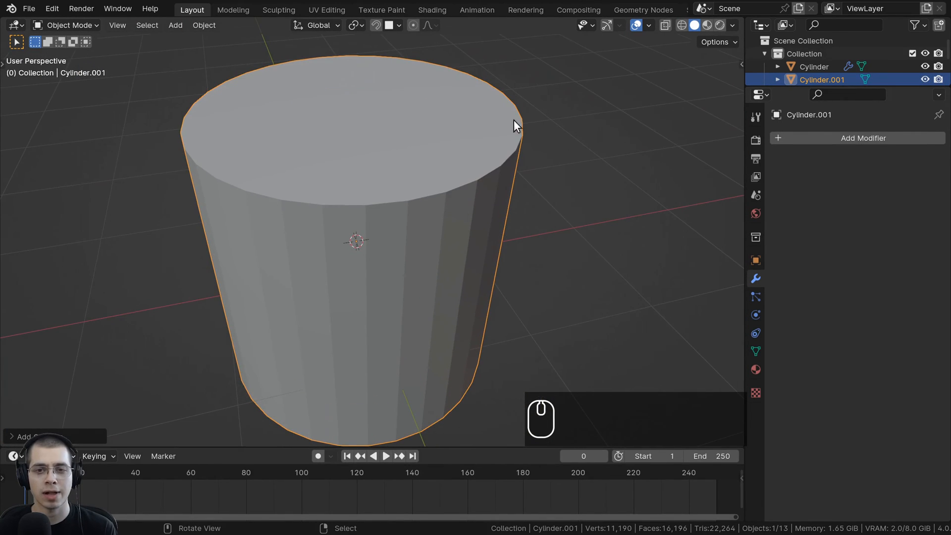
pyautogui.moveTo(322, 321); pyautogui.dragTo(375, 106, button='middle')
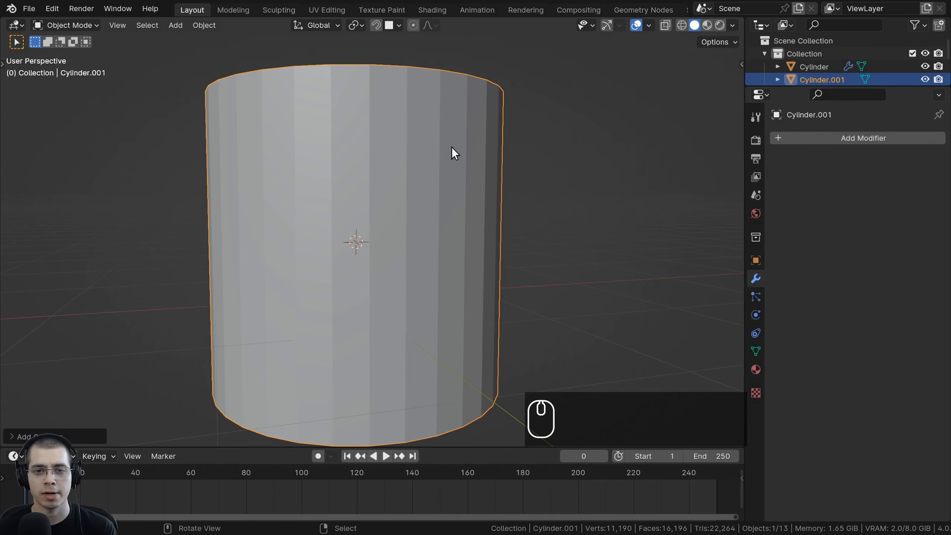
pyautogui.click(18, 436)
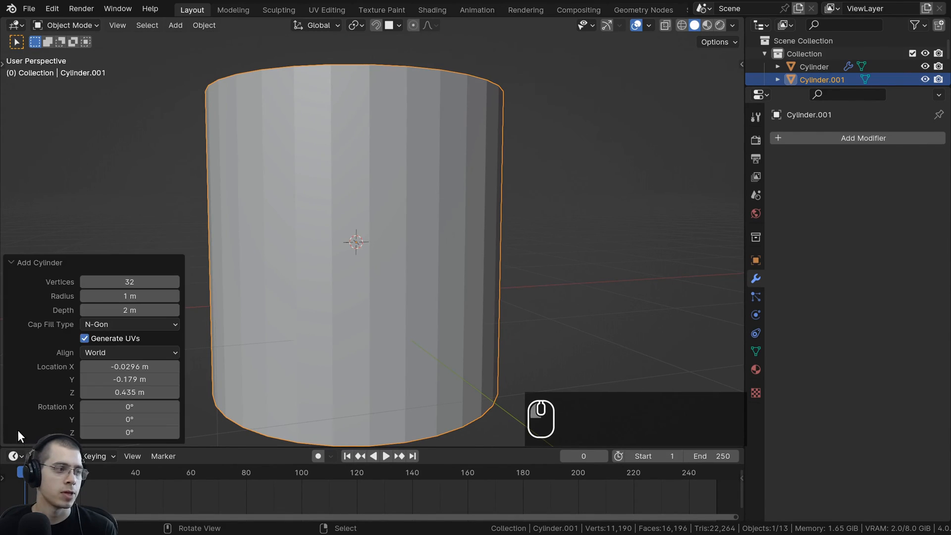
# Reduce the new cylinder's vertex count to 12 and look over the faceted shape
pyautogui.click(22, 264)
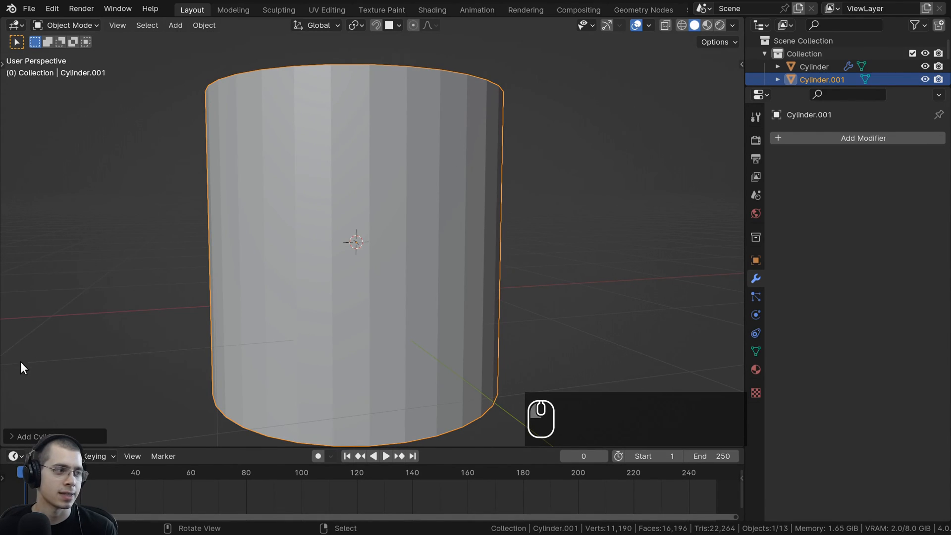
pyautogui.click(20, 429)
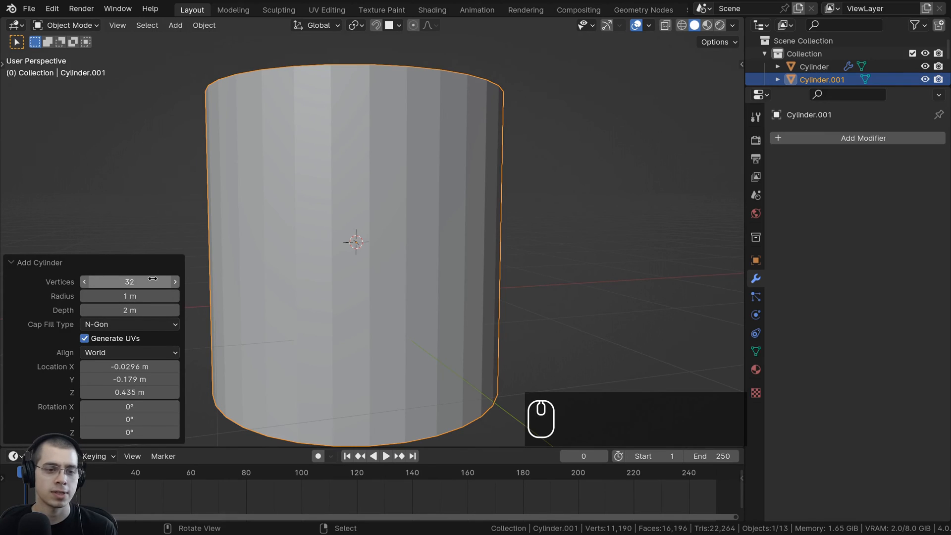
pyautogui.click(136, 280)
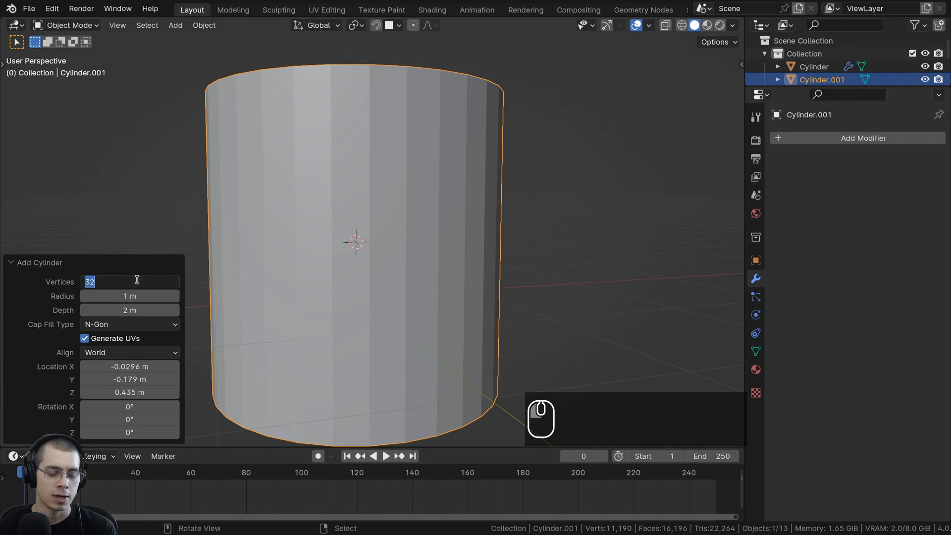
pyautogui.write('12')
pyautogui.press('Return')
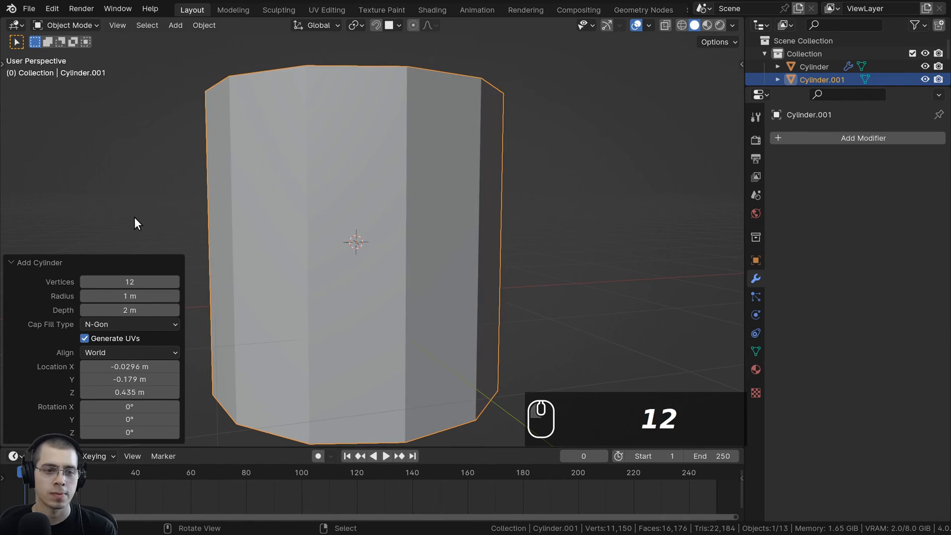
pyautogui.moveTo(134, 218); pyautogui.dragTo(544, 130, button='middle')
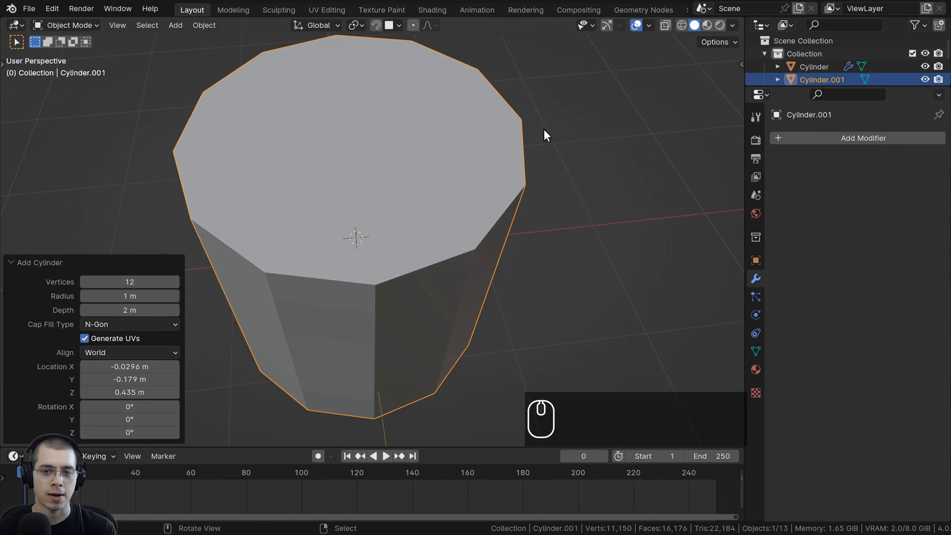
pyautogui.moveTo(355, 194); pyautogui.dragTo(299, 119, button='middle')
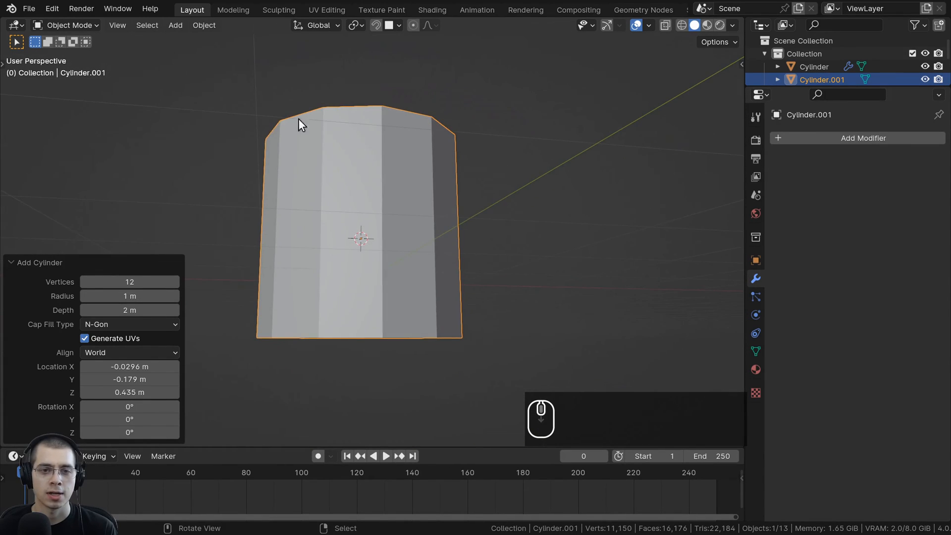
pyautogui.click(13, 262)
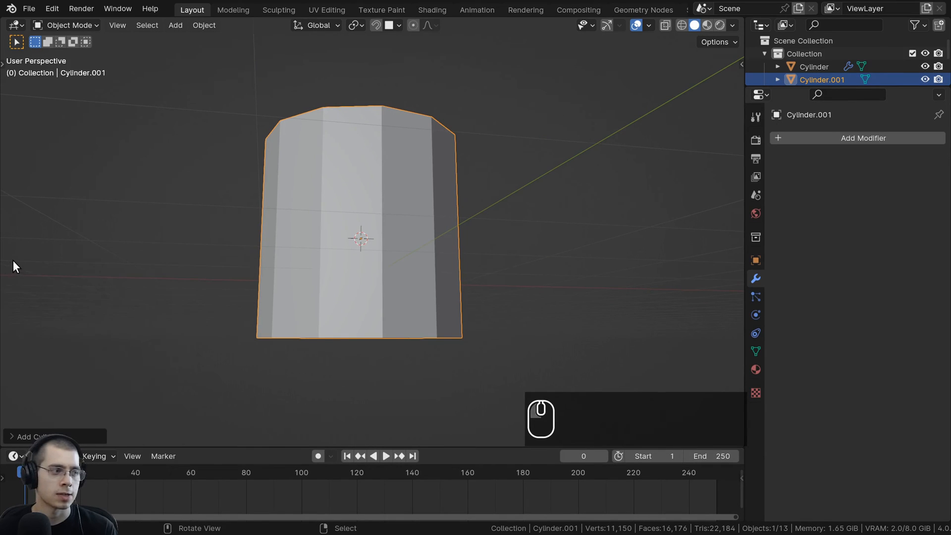
# Scale the cylinder down uniformly until it is about nose-sized compared with the snowman's head
pyautogui.moveTo(475, 215); pyautogui.dragTo(622, 214, button='middle')
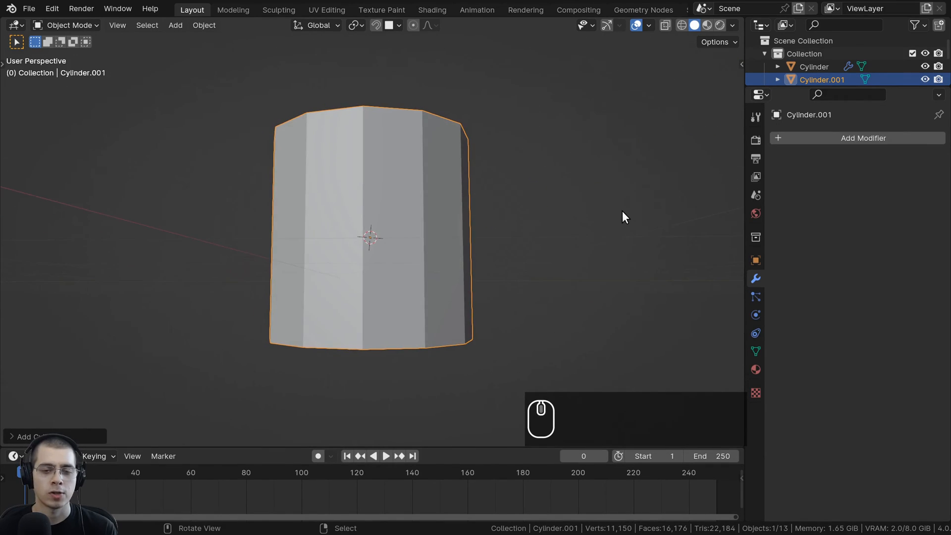
pyautogui.press('s')
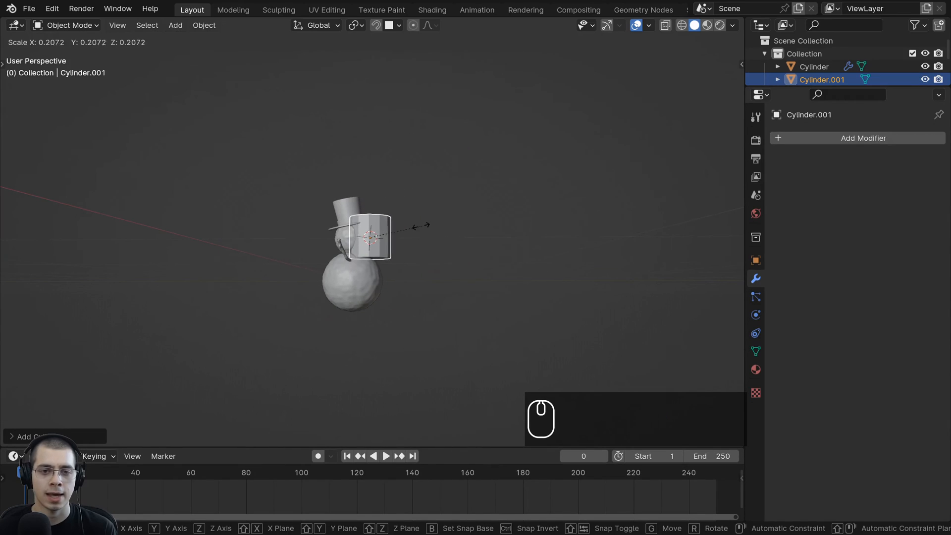
pyautogui.click(386, 229)
pyautogui.scroll(8, 515, 254)
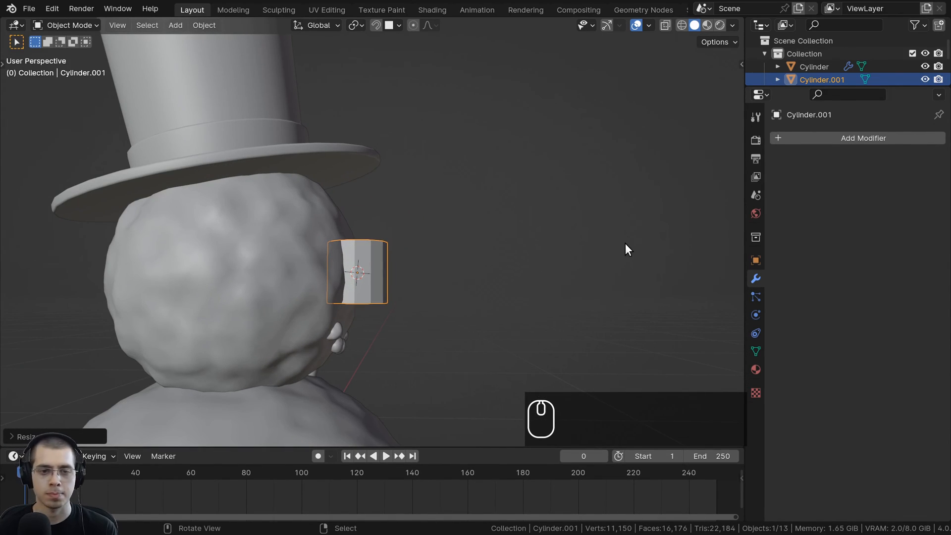
pyautogui.press('KP_Decimal')
pyautogui.scroll(-5, 570, 237)
pyautogui.press('s')
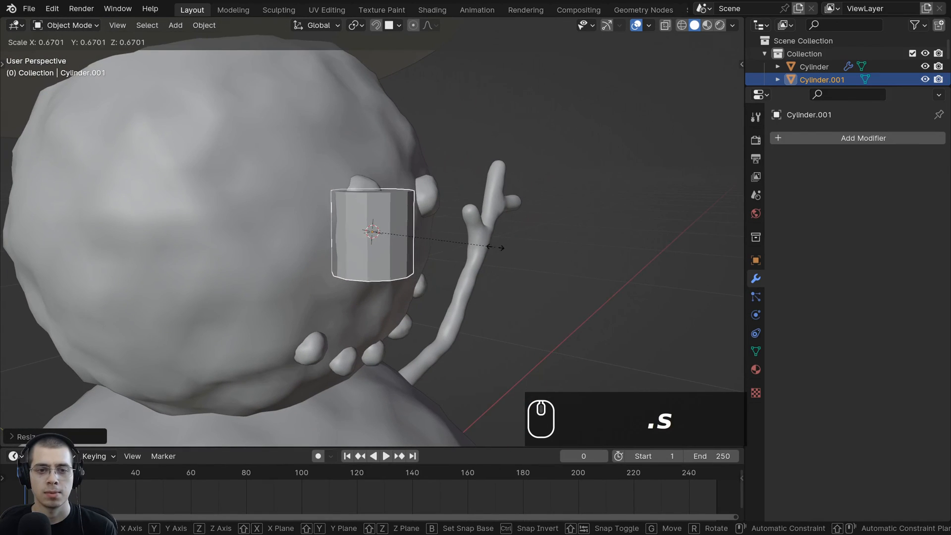
pyautogui.click(468, 245)
# Move the cylinder below the eyes to the nose area and rotate it 90° around the global X axis
pyautogui.moveTo(436, 243); pyautogui.dragTo(354, 235, button='middle')
pyautogui.press('g')
pyautogui.click(409, 287)
pyautogui.moveTo(409, 287); pyautogui.dragTo(513, 302, button='middle')
pyautogui.press('r')
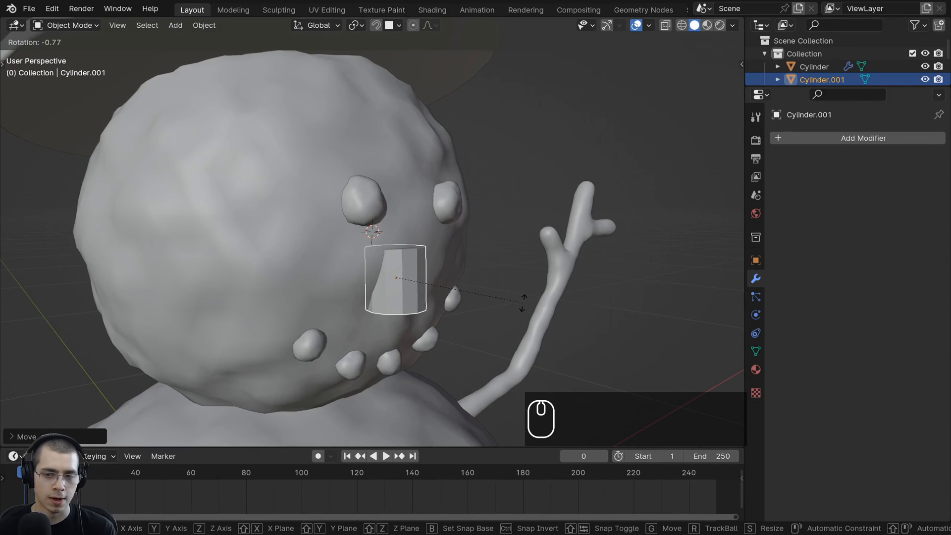
pyautogui.press('x')
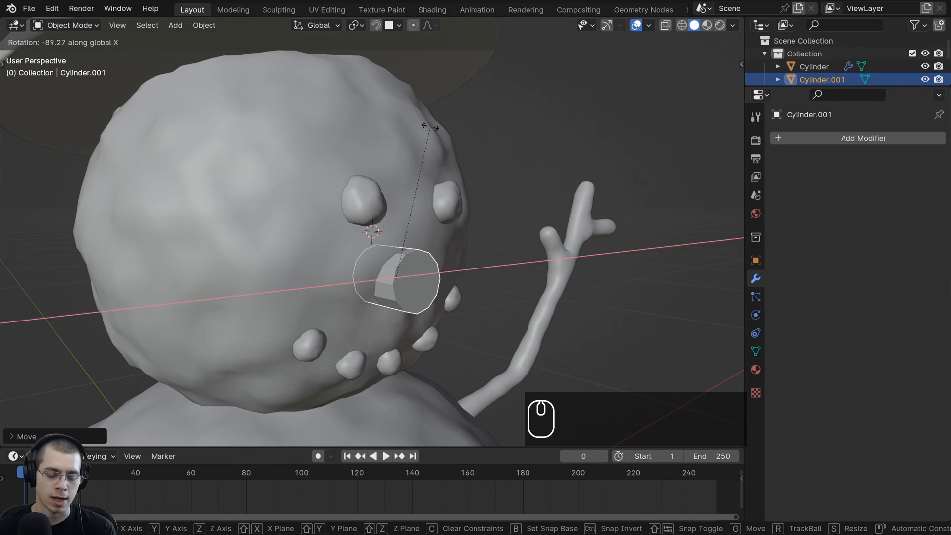
pyautogui.write('90')
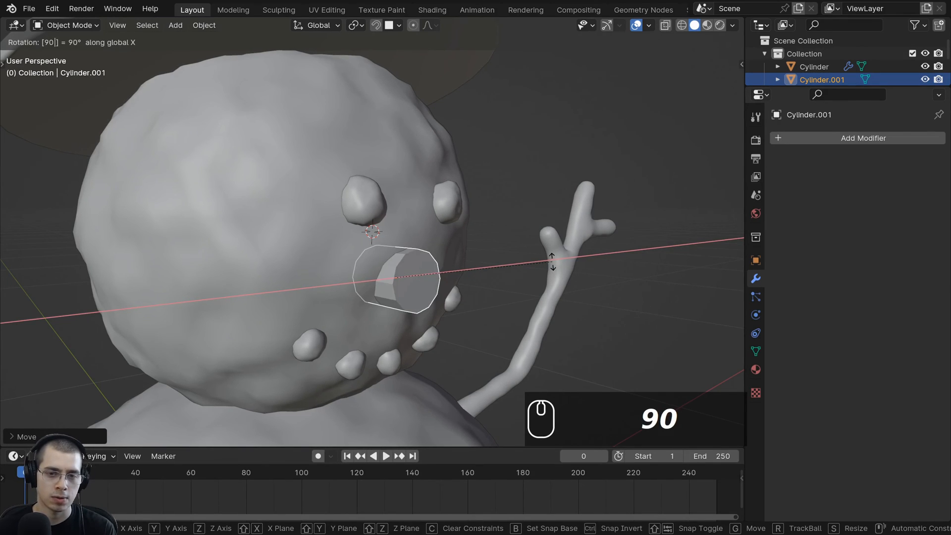
pyautogui.press('Return')
# Move the horizontal cylinder out in front of the face, between the eyes and the mouth
pyautogui.moveTo(552, 260); pyautogui.dragTo(534, 226, button='middle')
pyautogui.press('g')
pyautogui.click(411, 271)
pyautogui.press('g')
pyautogui.click(600, 265)
pyautogui.scroll(4, 582, 259)
pyautogui.press('Tab')
pyautogui.press('g')
pyautogui.click(475, 248)
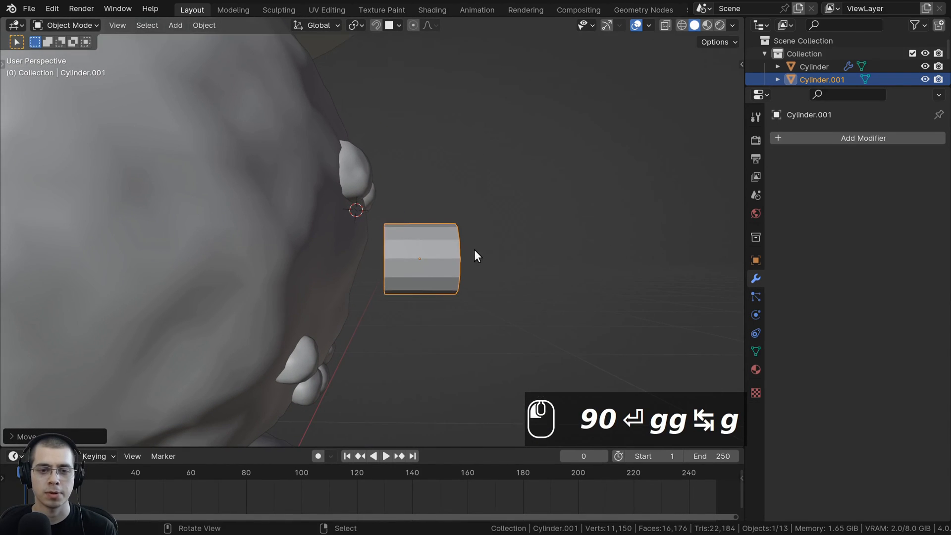
# Extrude the cylinder's end face nearest the head a short distance and scale it down into a tapered base
pyautogui.moveTo(474, 249); pyautogui.dragTo(425, 230, button='middle')
pyautogui.scroll(2, 468, 255)
pyautogui.press('Tab')
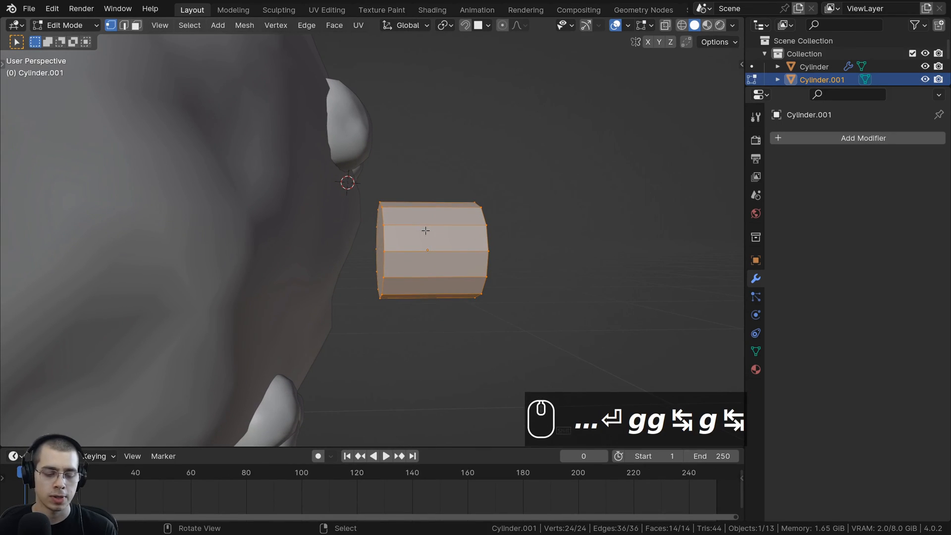
pyautogui.press('3')
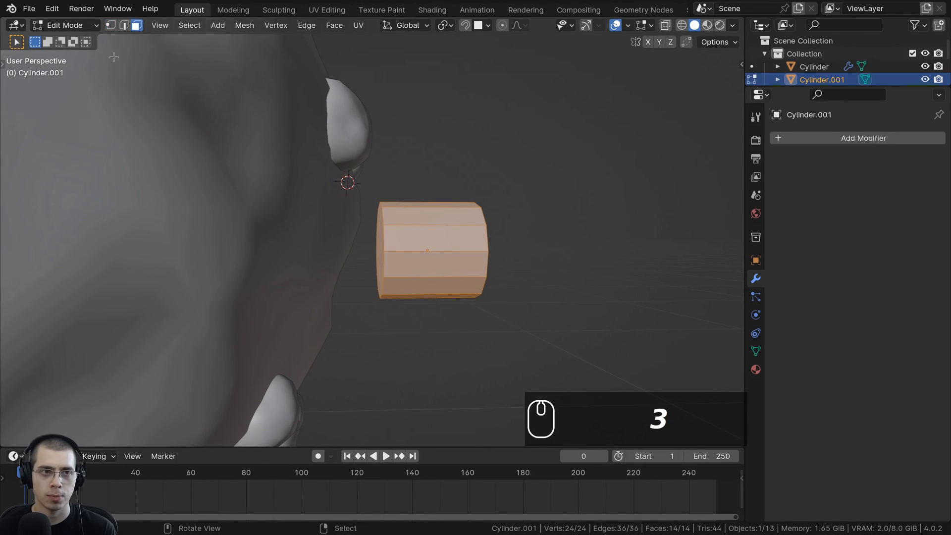
pyautogui.scroll(3, 358, 267)
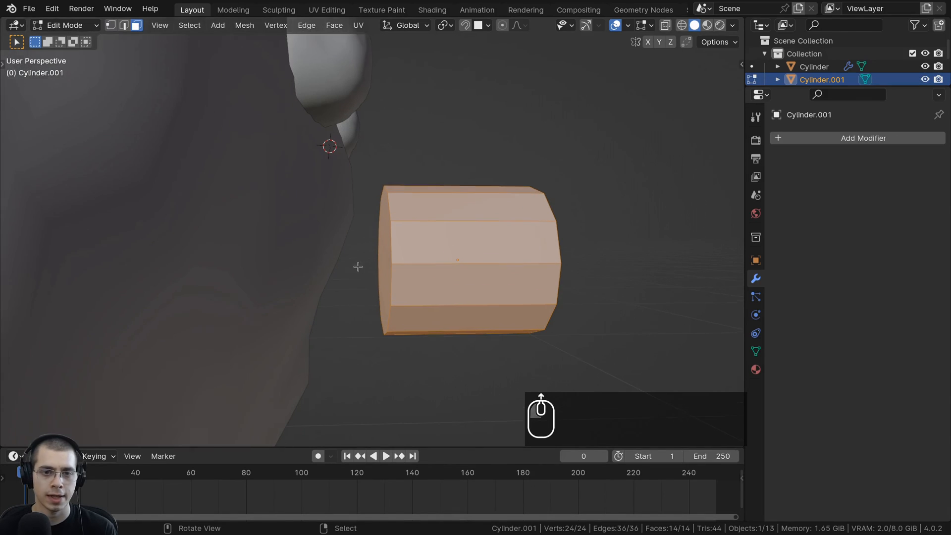
pyautogui.click(384, 245)
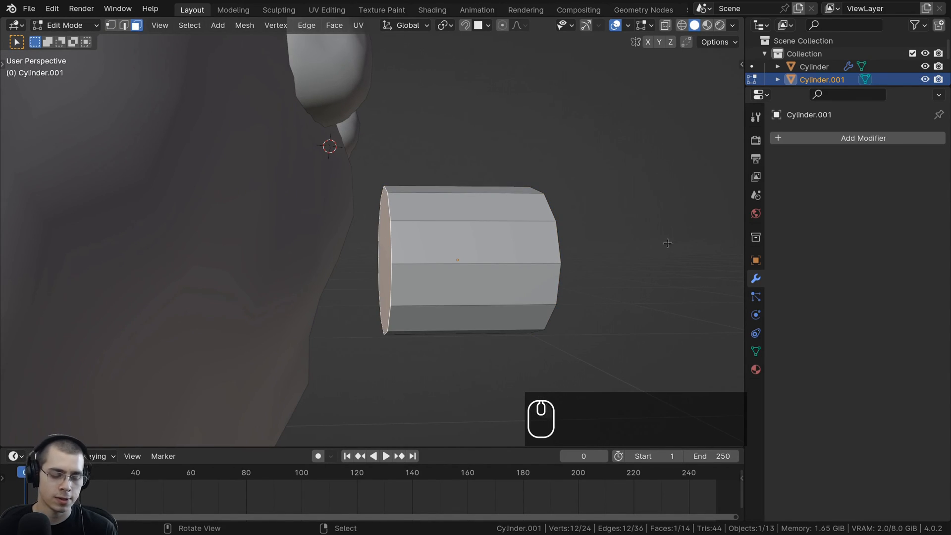
pyautogui.press('e')
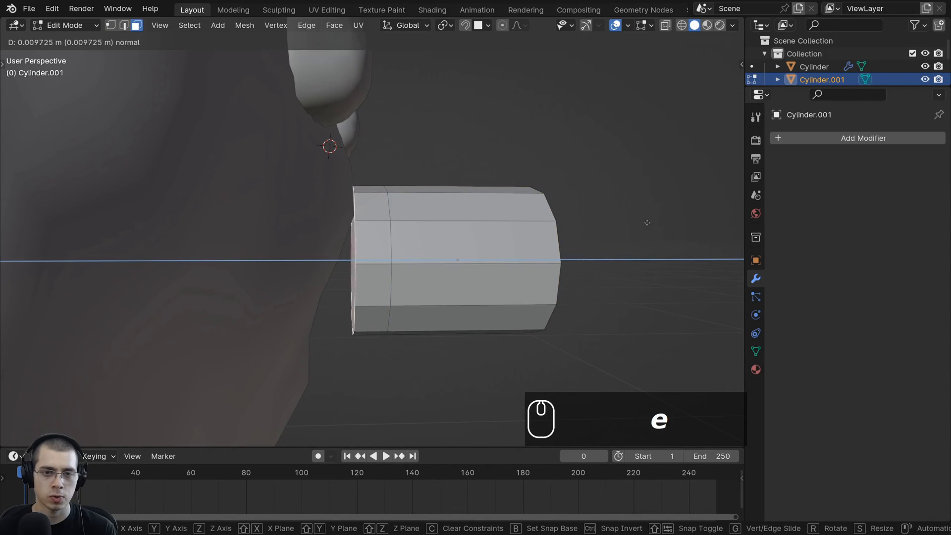
pyautogui.click(656, 218)
pyautogui.press('s')
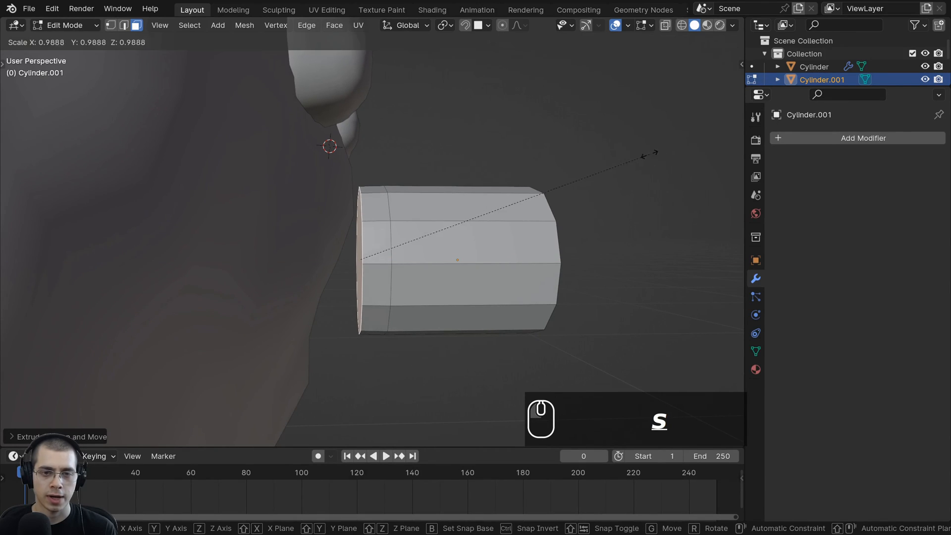
pyautogui.click(577, 193)
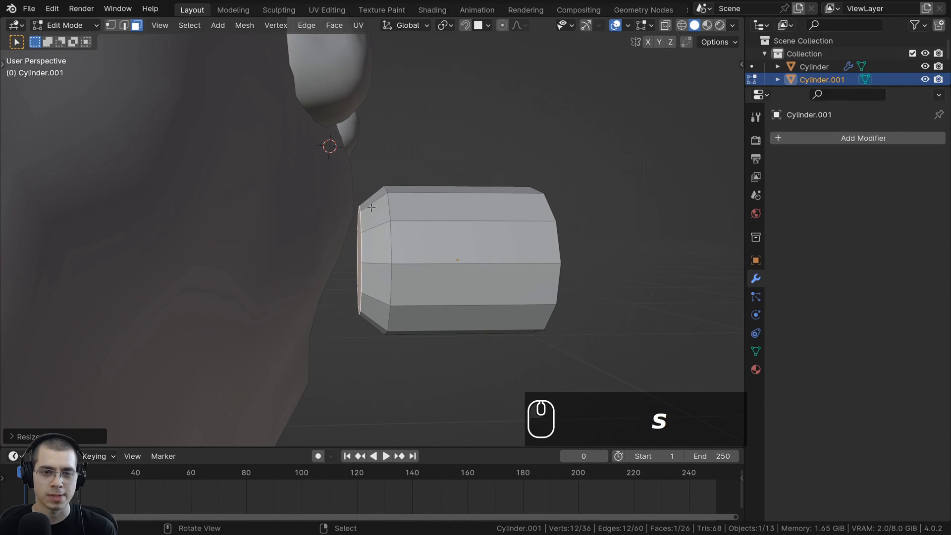
# In right side view, move the cylinder's front face about 0.039 m outward and slightly down, and scale it to about 0.86
pyautogui.moveTo(356, 204); pyautogui.dragTo(472, 268, button='middle')
pyautogui.click(434, 230)
pyautogui.press('KP_3')
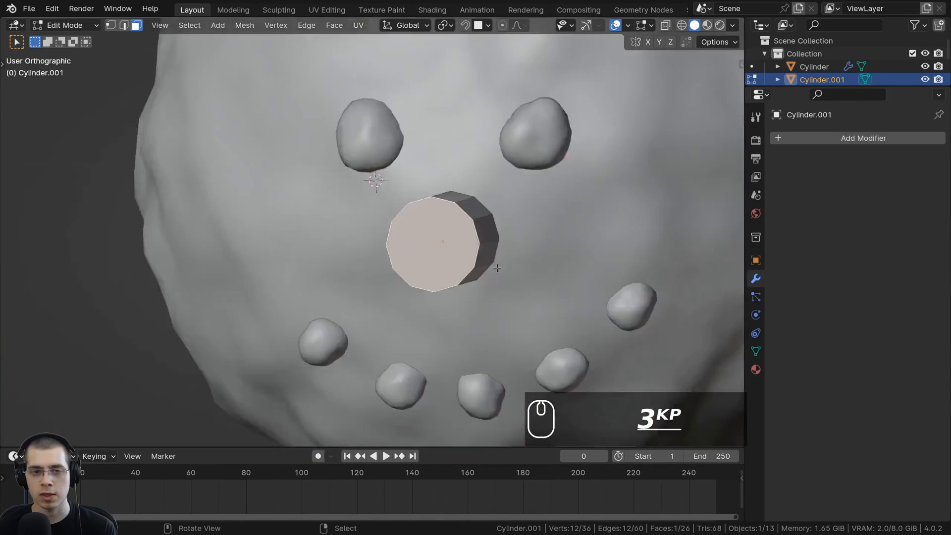
pyautogui.scroll(-5, 411, 125)
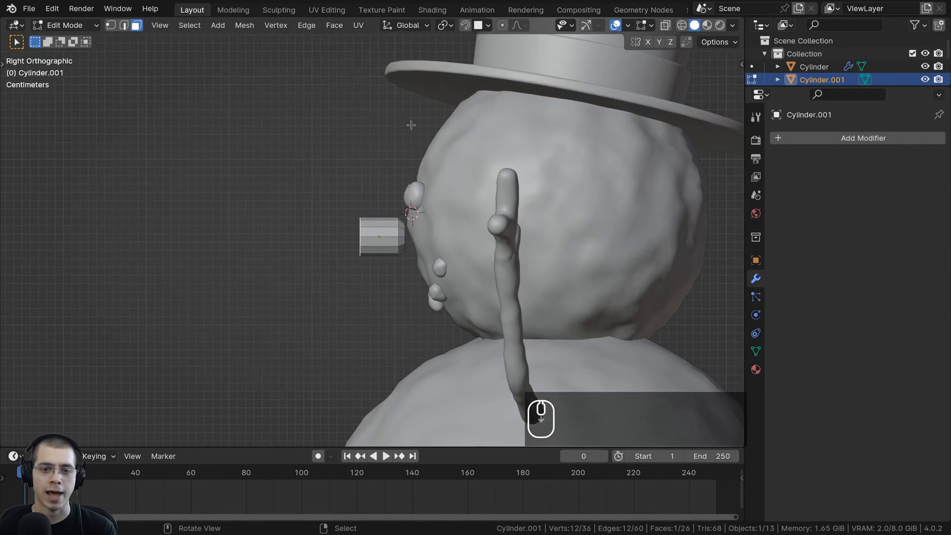
pyautogui.scroll(4, 341, 267)
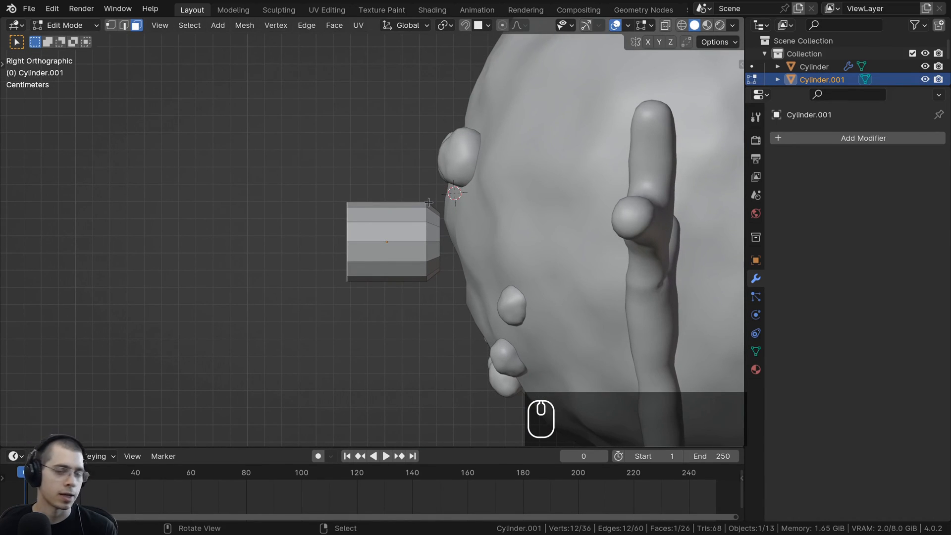
pyautogui.press('g')
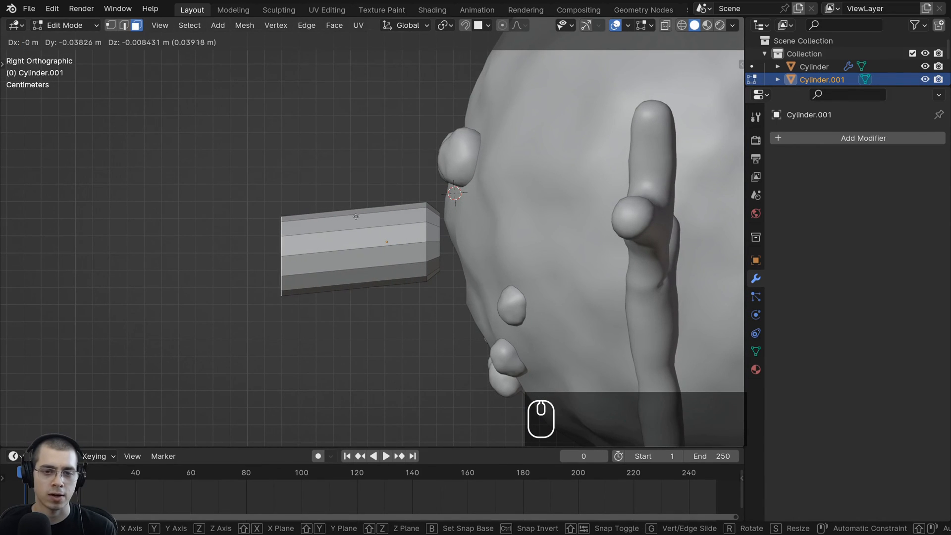
pyautogui.click(356, 216)
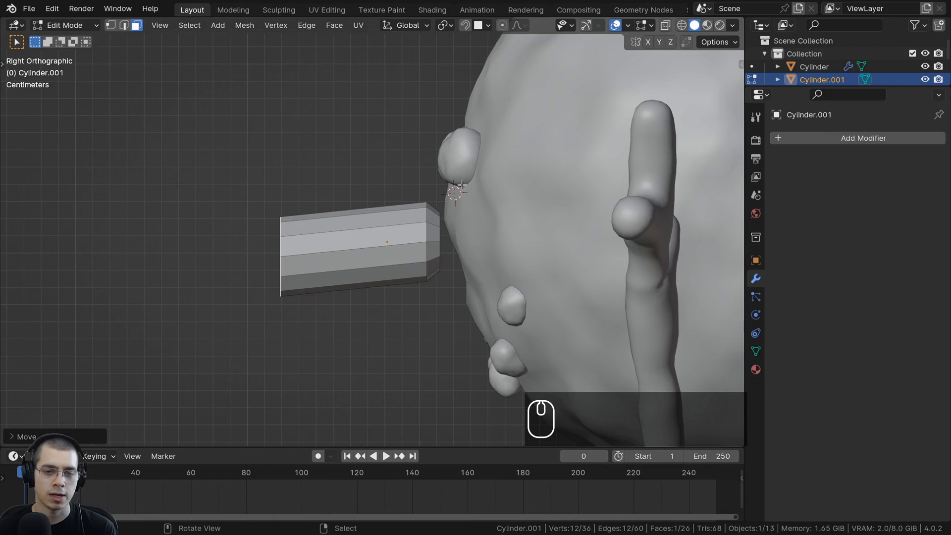
pyautogui.press('s')
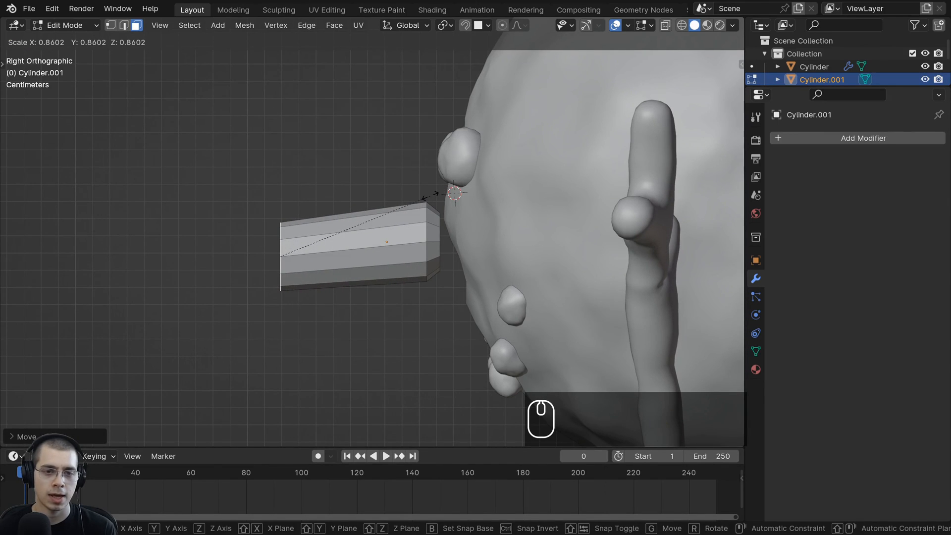
pyautogui.click(430, 194)
# Extrude the nose's front face outward, raise it by about 0.02 m, and scale it down to a narrow end
pyautogui.keyDown('shift'); pyautogui.moveTo(315, 234); pyautogui.dragTo(350, 242, button='middle'); pyautogui.keyUp('shift')
pyautogui.press('e')
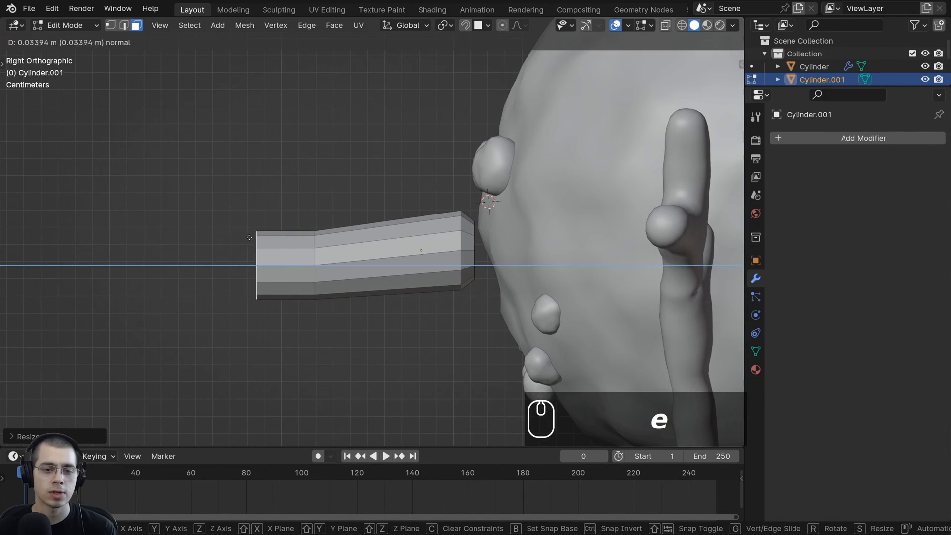
pyautogui.click(199, 236)
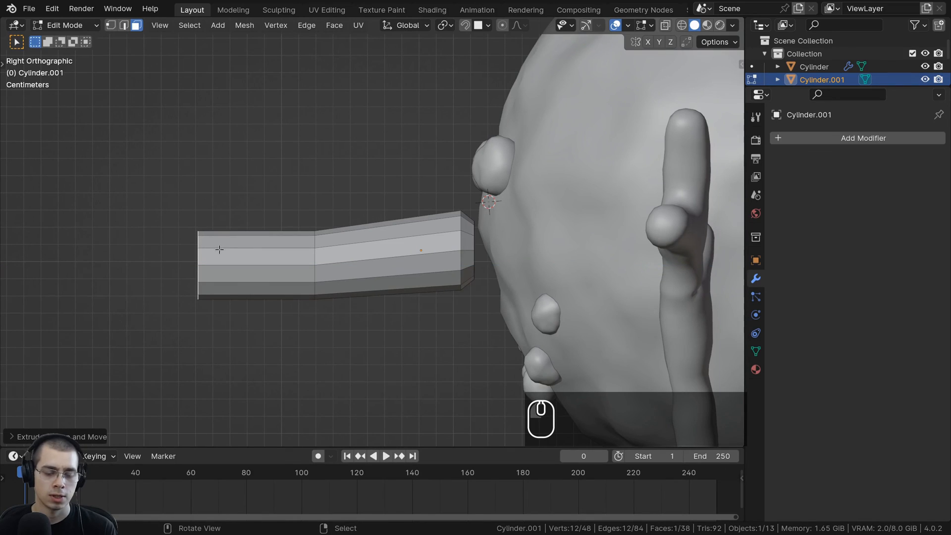
pyautogui.press('g')
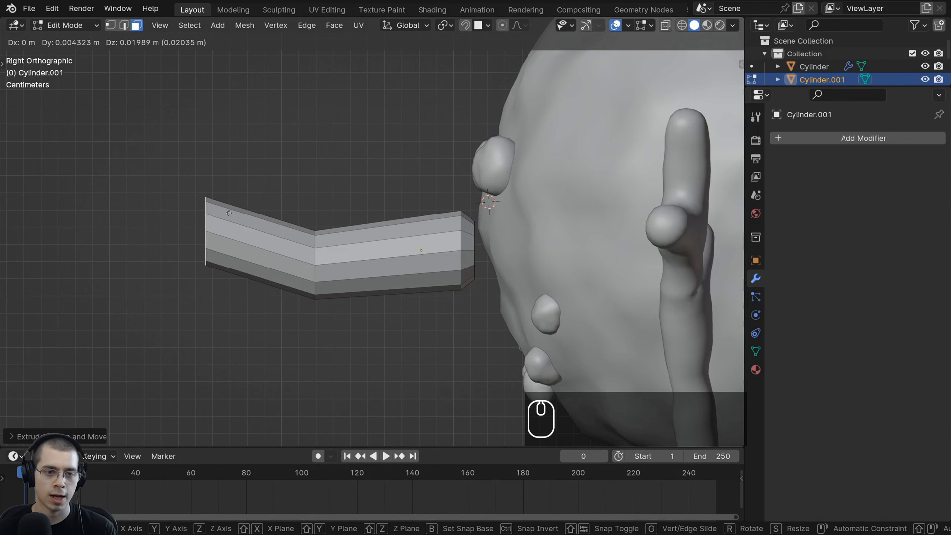
pyautogui.click(229, 213)
pyautogui.press('s')
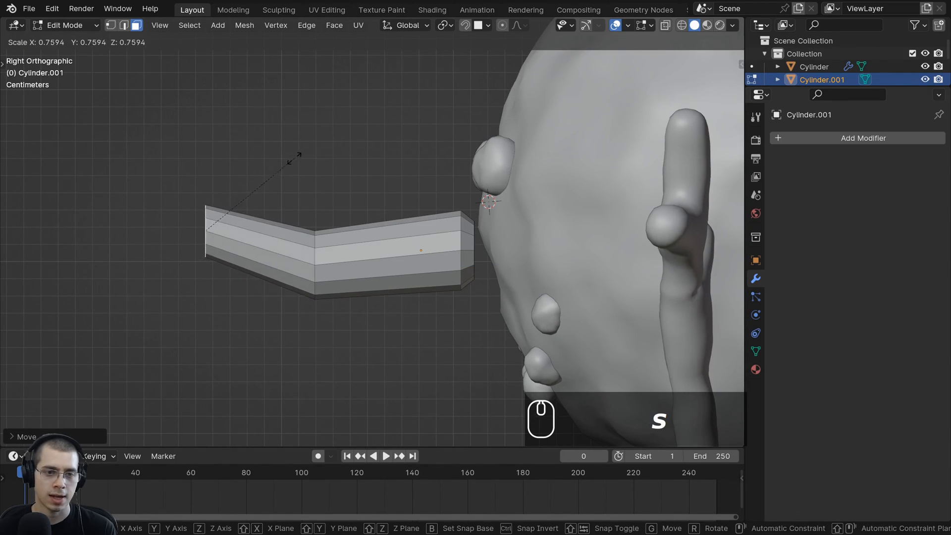
pyautogui.click(254, 189)
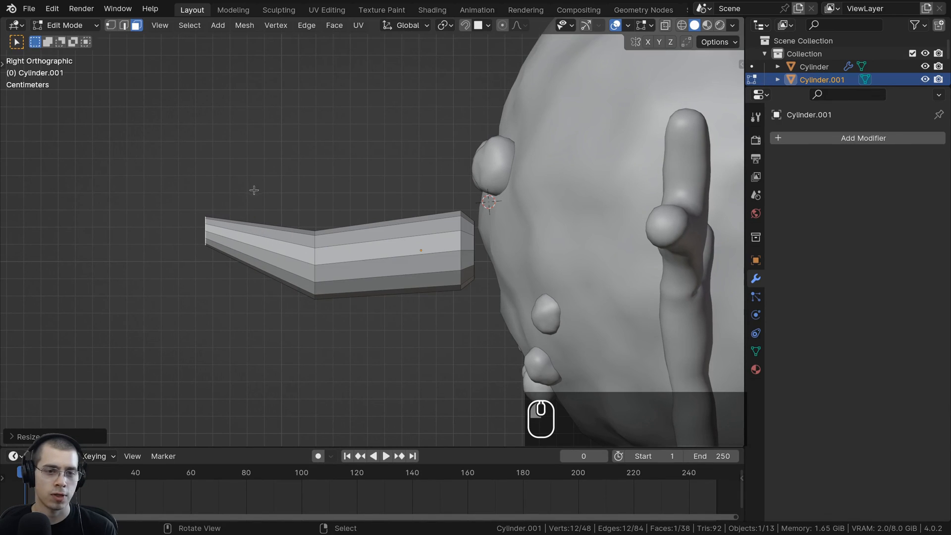
# Extrude the nose's narrow end a short distance outward, scale it down, and slightly rotate and shift it into a tapered tip
pyautogui.press('e')
pyautogui.click(280, 170)
pyautogui.press('s')
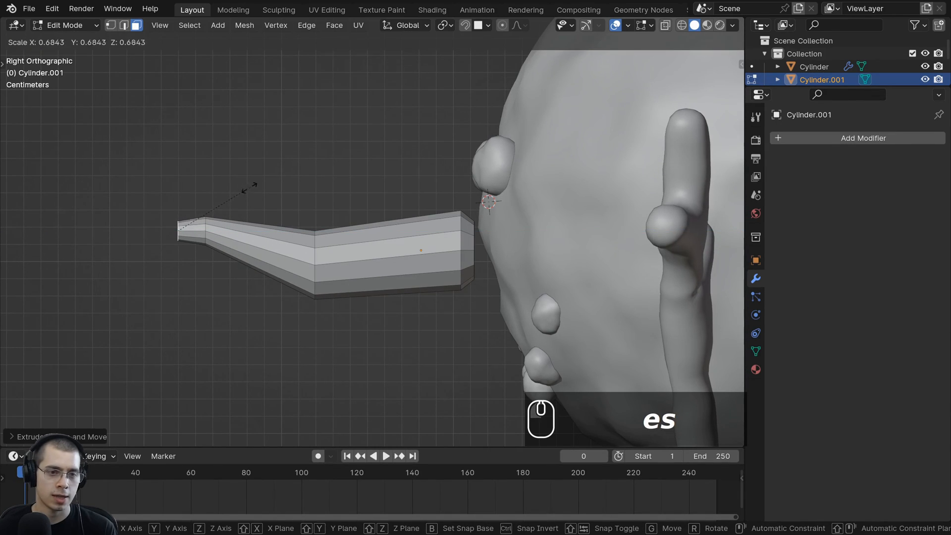
pyautogui.click(228, 199)
pyautogui.press('r')
pyautogui.click(219, 188)
pyautogui.press('g')
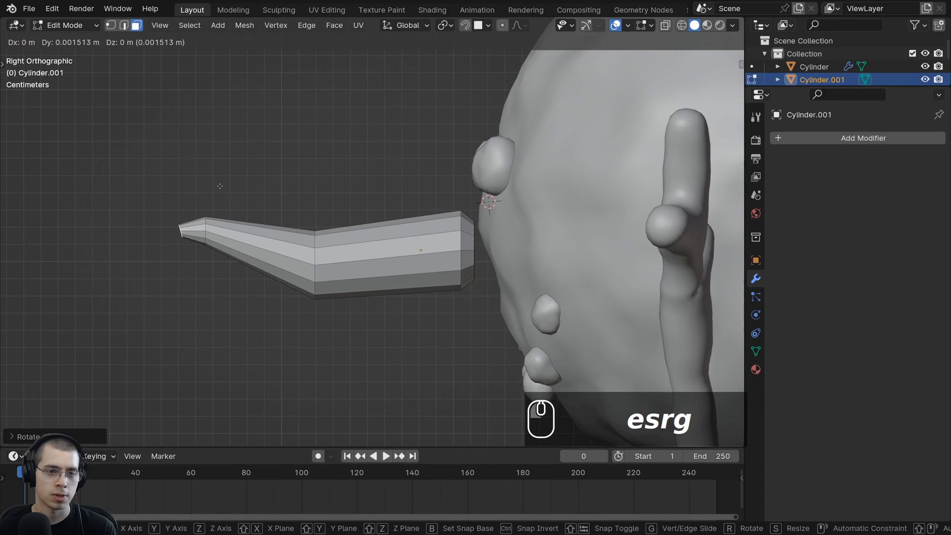
pyautogui.click(215, 221)
pyautogui.scroll(-3, 430, 231)
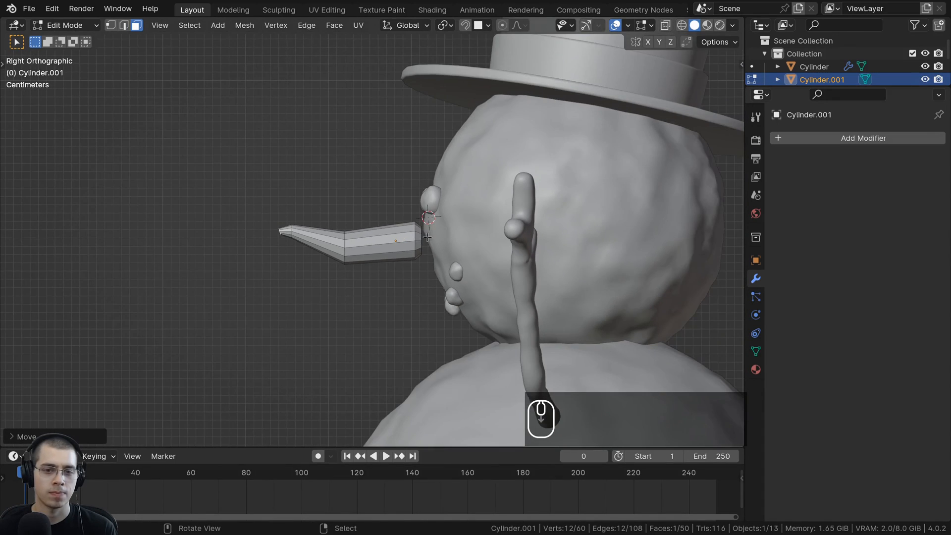
# Leave mesh editing and apply Shade Smooth to the nose object
pyautogui.moveTo(429, 231); pyautogui.dragTo(286, 131, button='middle')
pyautogui.scroll(3, 432, 261)
pyautogui.press('Tab')
pyautogui.scroll(2, 412, 189)
pyautogui.press('w')
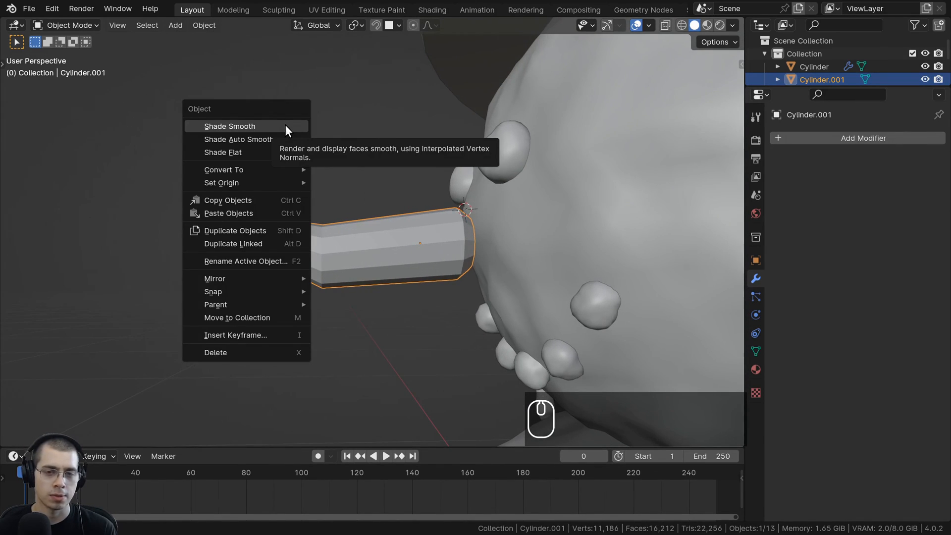
pyautogui.click(286, 128)
pyautogui.press('w')
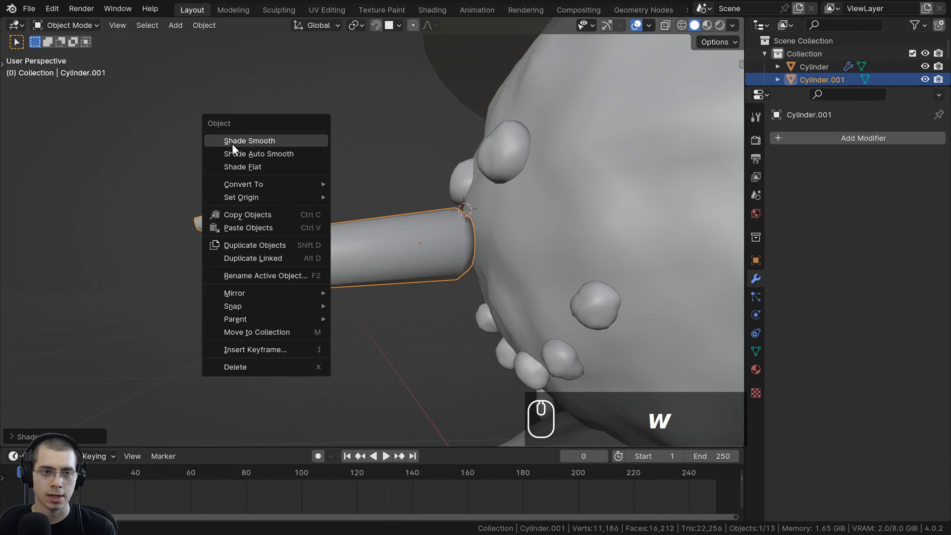
pyautogui.click(248, 142)
# Scale the nose slightly, then rotate and move it so its wide base sits against the snowman's face
pyautogui.moveTo(291, 163); pyautogui.dragTo(350, 243, button='middle')
pyautogui.press('s')
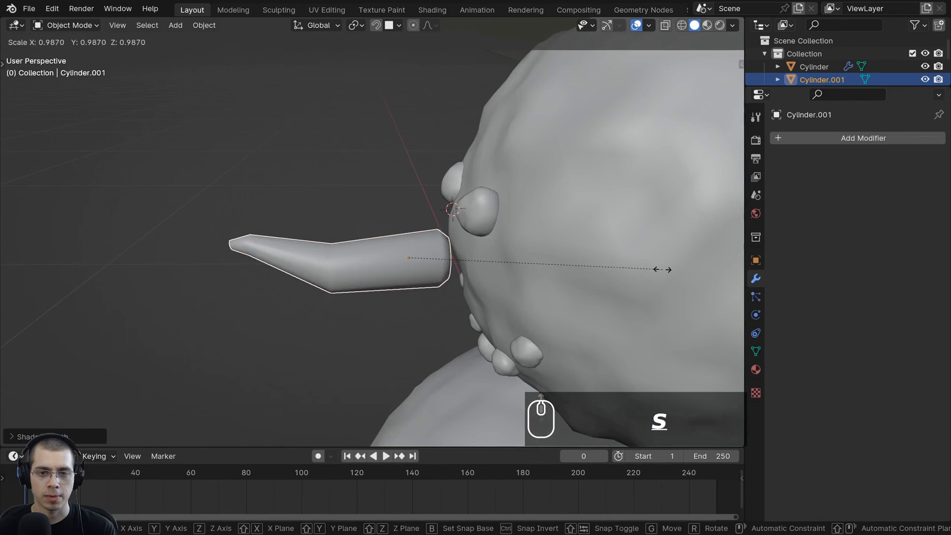
pyautogui.click(621, 226)
pyautogui.scroll(3, 621, 226)
pyautogui.press('g')
pyautogui.press('r')
pyautogui.press('g')
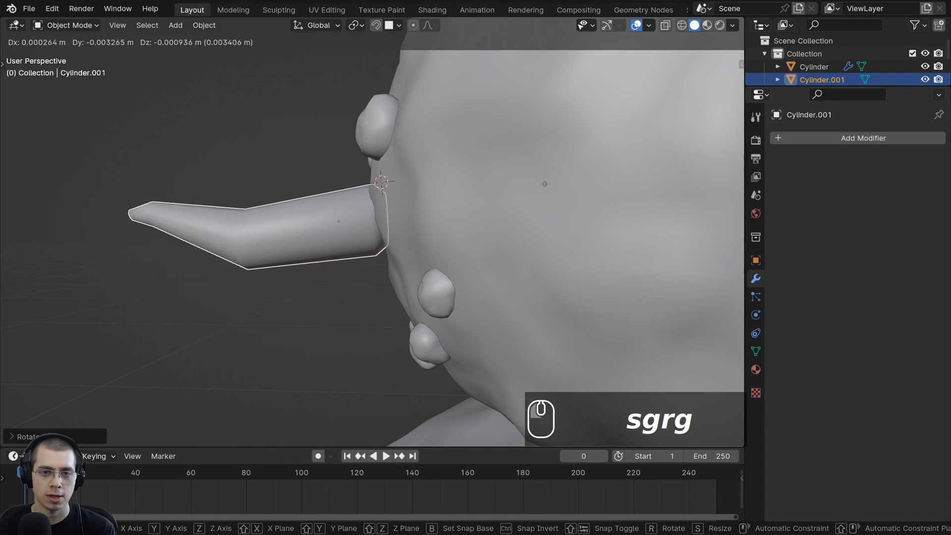
pyautogui.press('r')
pyautogui.press('g')
pyautogui.click(538, 185)
# Apply all transforms to the nose object
pyautogui.moveTo(464, 174)
pyautogui.mouseDown(button='middle')
pyautogui.moveTo(513, 168)
pyautogui.moveTo(552, 190)
pyautogui.moveTo(459, 156)
pyautogui.mouseUp(button='middle')
pyautogui.scroll(1, 552, 191)
pyautogui.hotkey('ctrl', 'a')
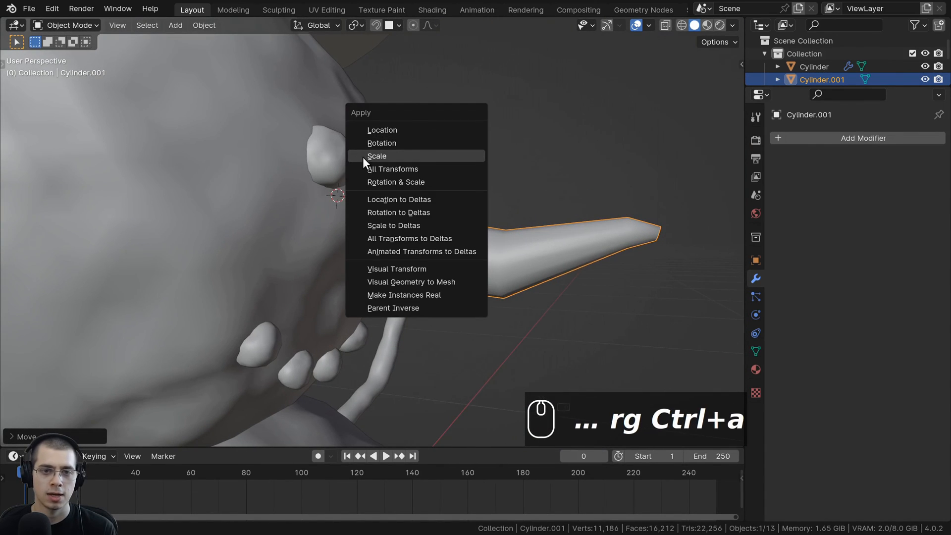
pyautogui.click(393, 168)
pyautogui.scroll(-4, 427, 232)
pyautogui.moveTo(427, 232); pyautogui.dragTo(425, 254, button='middle')
pyautogui.scroll(3, 467, 257)
pyautogui.scroll(2, 471, 263)
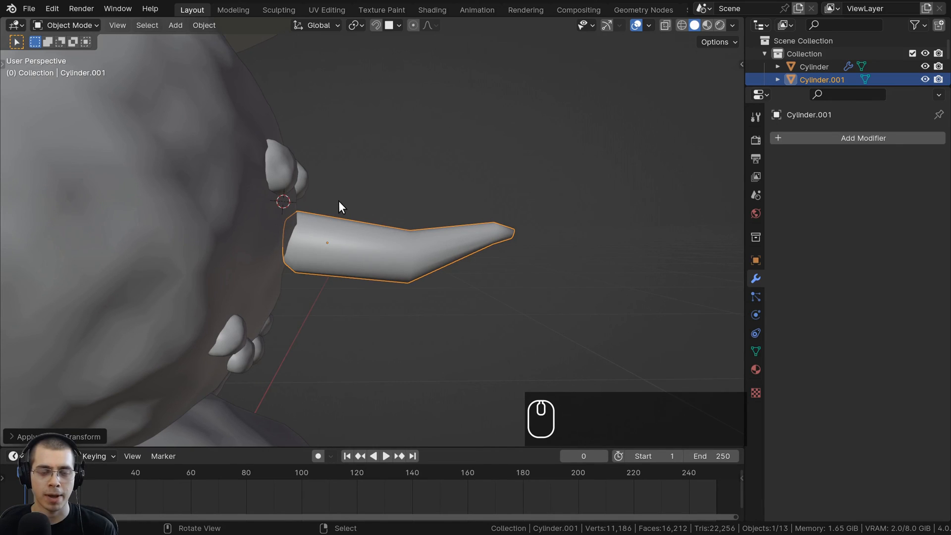
# Edit the nose mesh in wireframe shading and select all vertices from the bend to the tip in vertex mode
pyautogui.press('Tab')
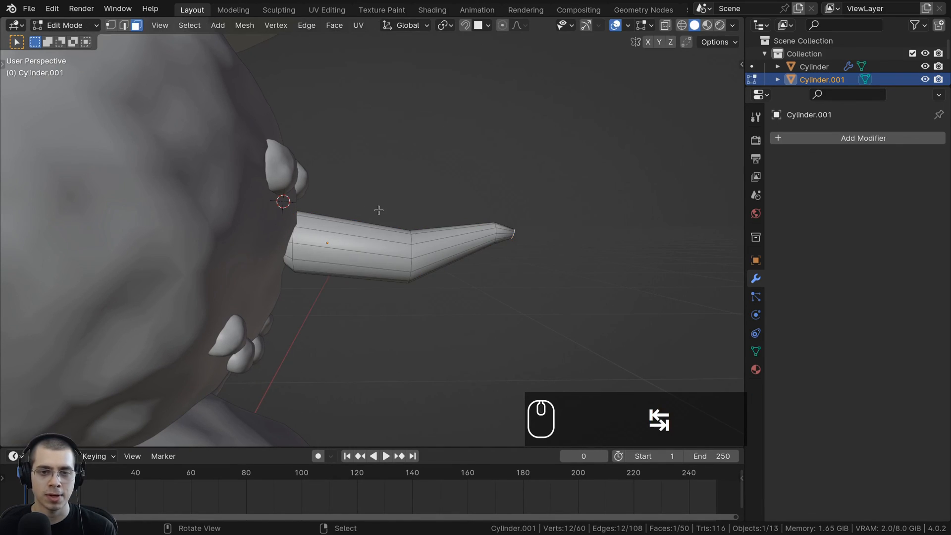
pyautogui.press('z')
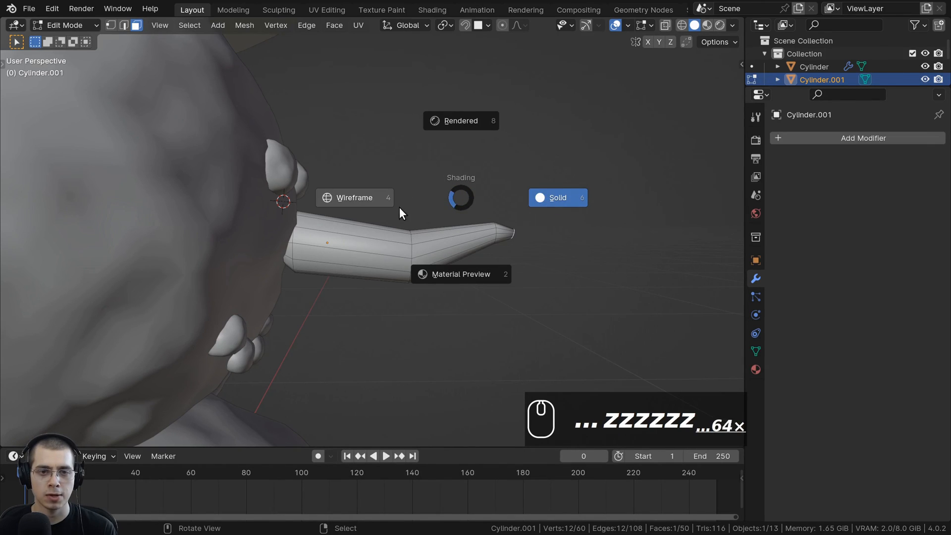
pyautogui.click(339, 191)
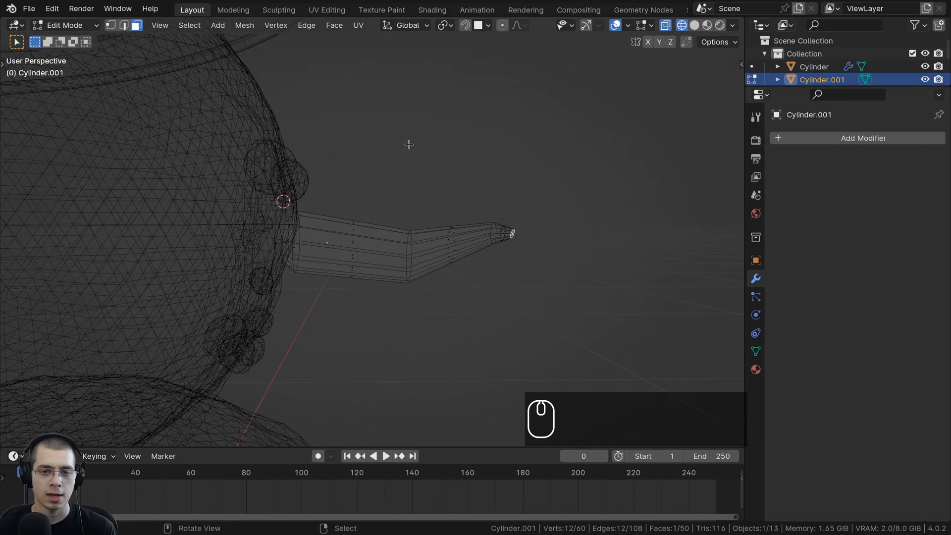
pyautogui.moveTo(418, 131); pyautogui.dragTo(467, 224)
pyautogui.moveTo(549, 385); pyautogui.dragTo(551, 386)
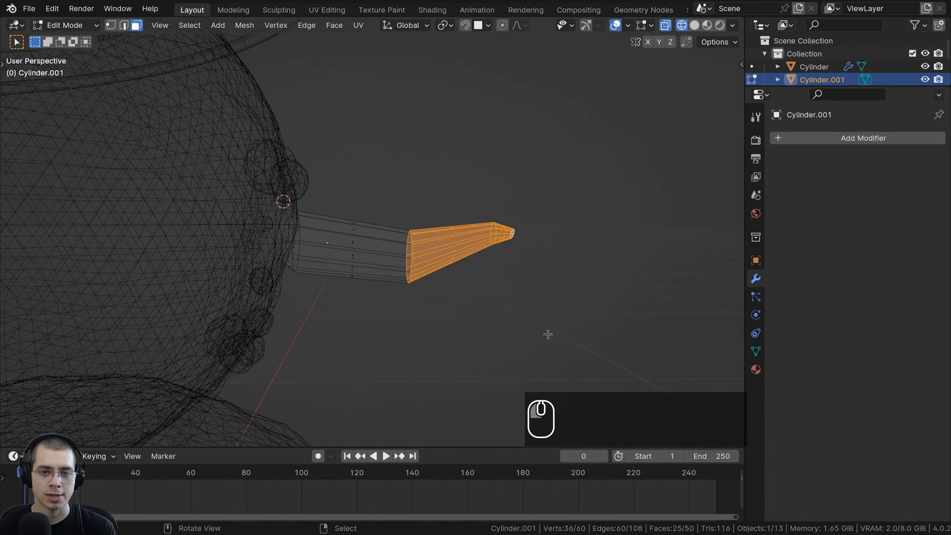
pyautogui.moveTo(544, 156); pyautogui.dragTo(431, 385)
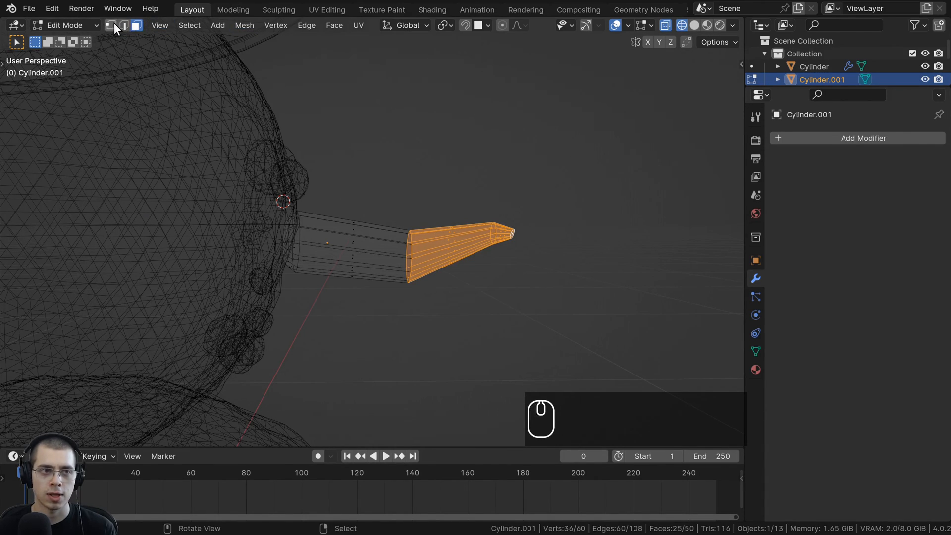
pyautogui.moveTo(592, 138); pyautogui.dragTo(360, 338)
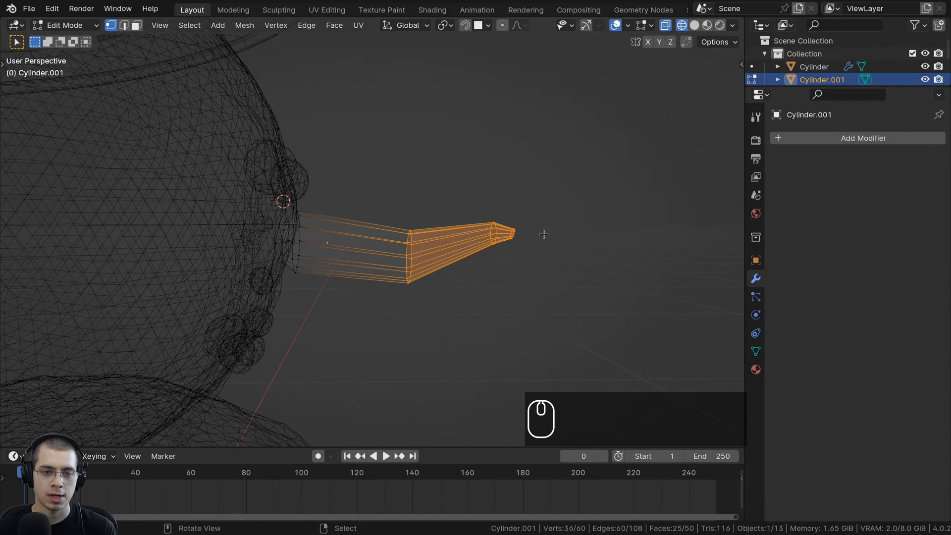
# In right side view, pull the selected front section toward the head and rotate it slightly, then return to object mode with solid shading
pyautogui.press('g')
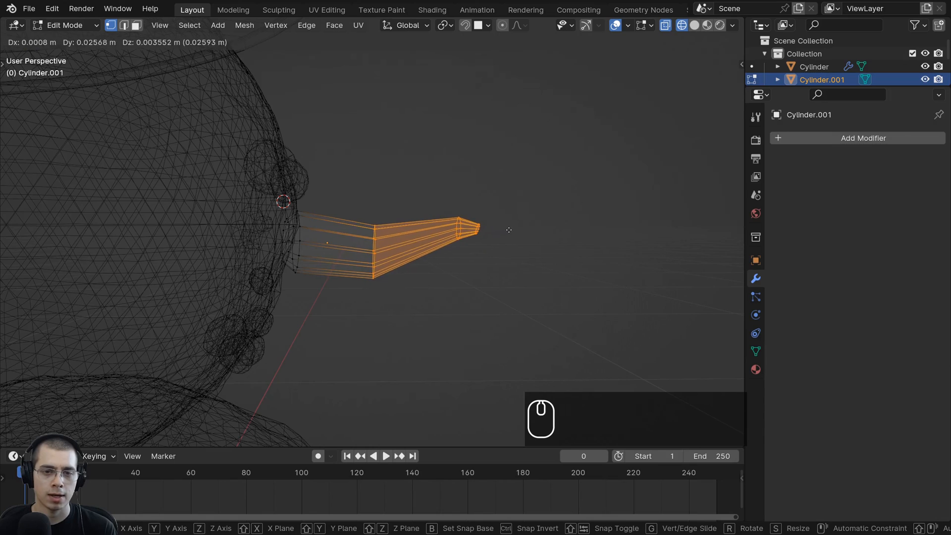
pyautogui.click(510, 231)
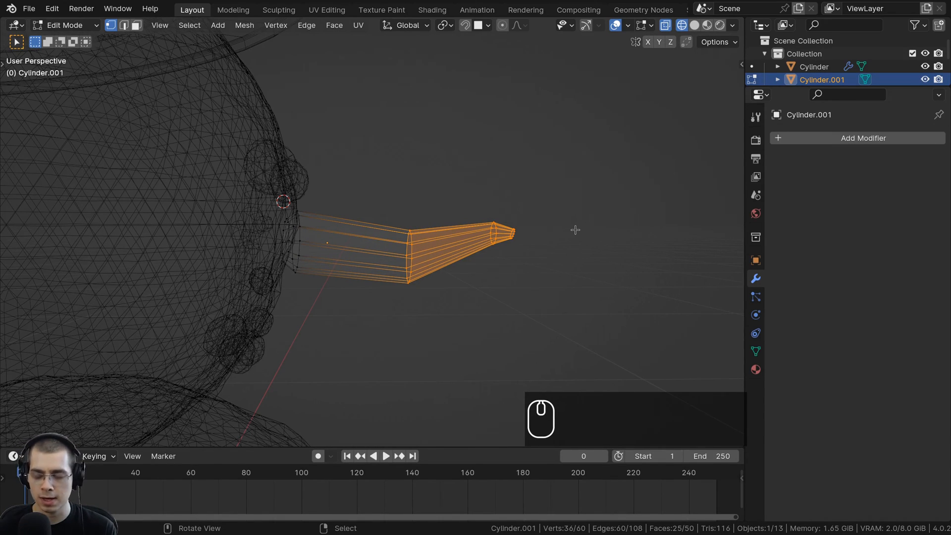
pyautogui.press('KP_3')
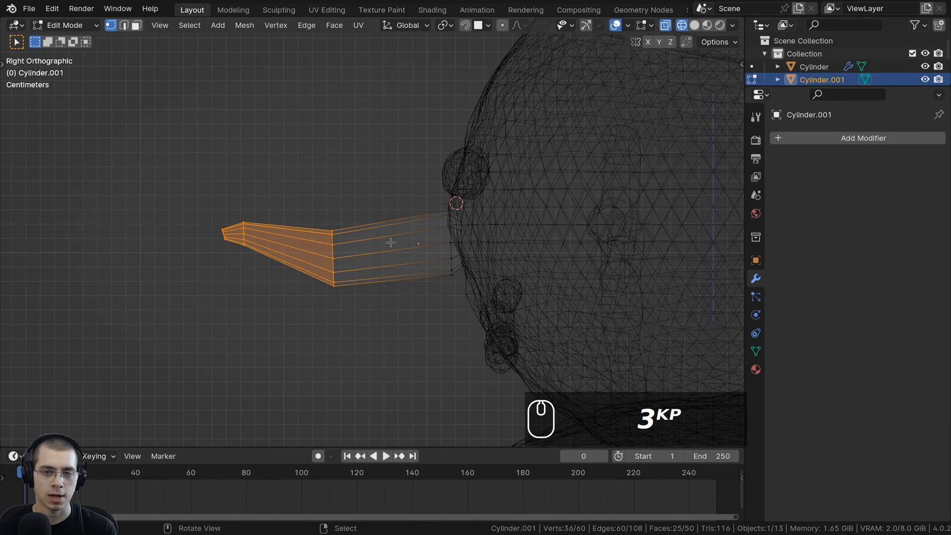
pyautogui.press('g')
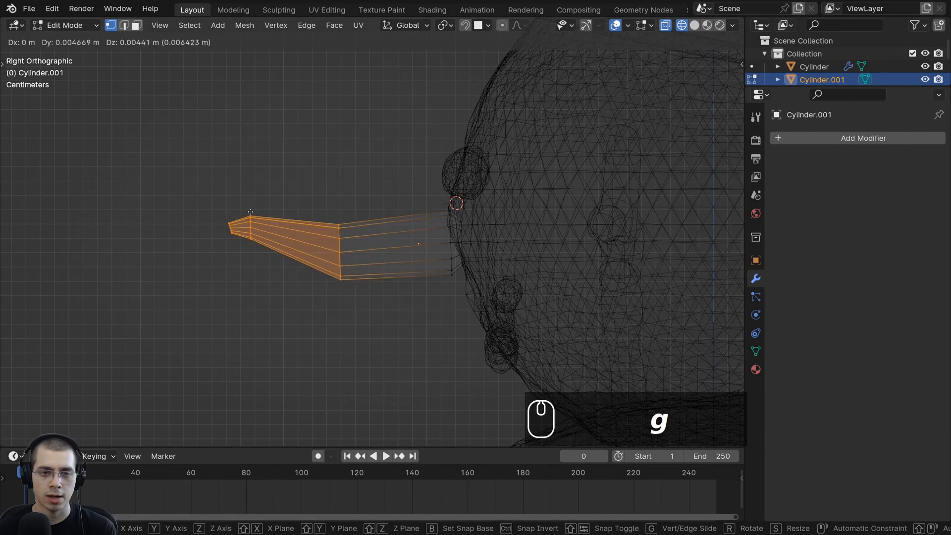
pyautogui.press('r')
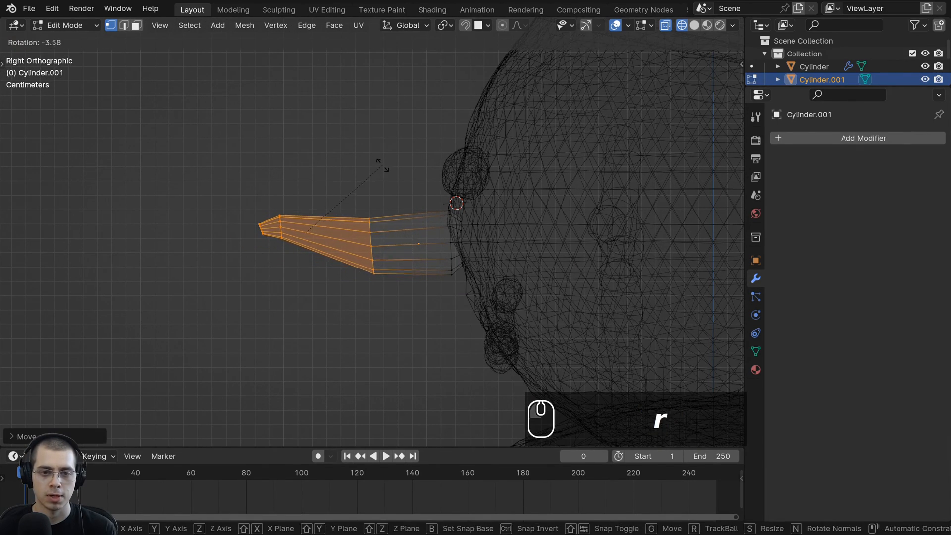
pyautogui.press('g')
pyautogui.click(402, 259)
pyautogui.press('Tab')
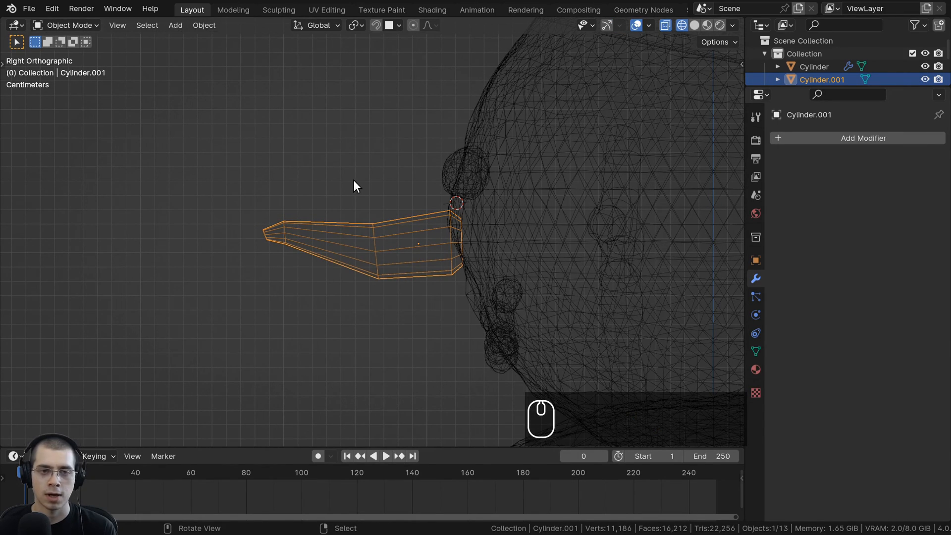
pyautogui.press('z')
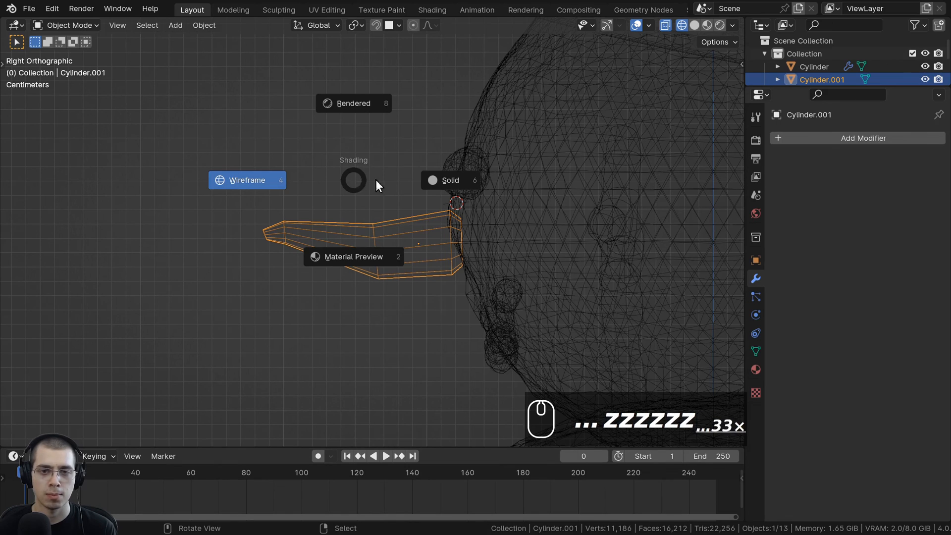
pyautogui.click(460, 181)
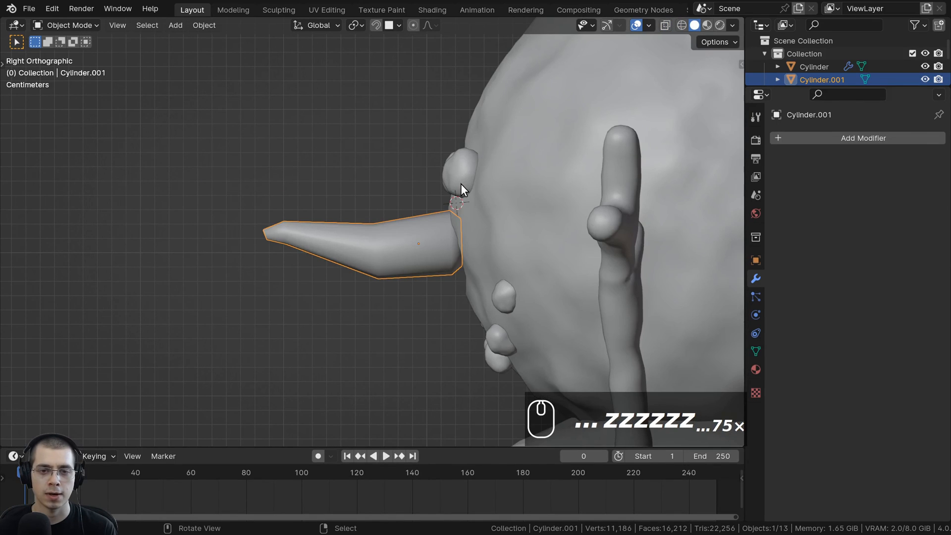
# Add a level 2 Subdivision Surface modifier to the nose and set its viewport level to 1
pyautogui.moveTo(461, 185); pyautogui.dragTo(395, 194, button='middle')
pyautogui.scroll(3, 393, 196)
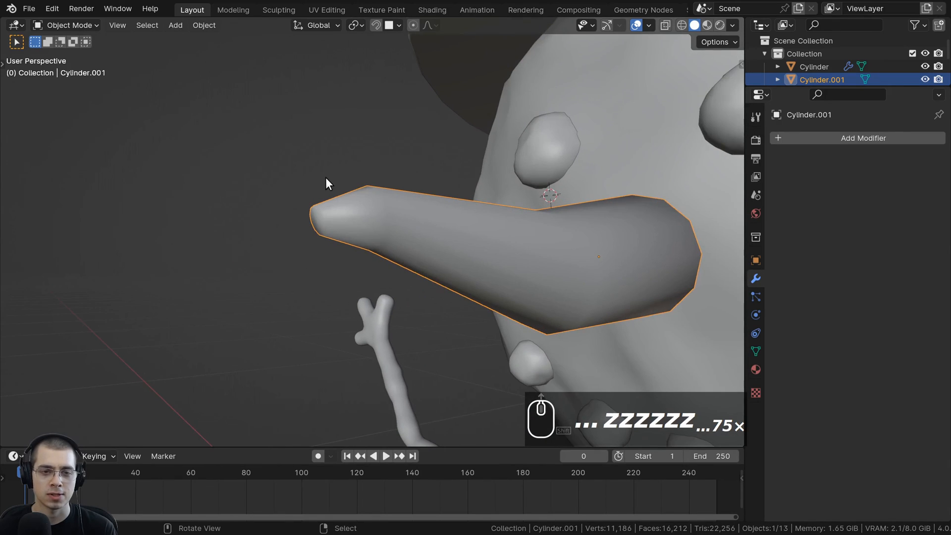
pyautogui.scroll(3, 326, 183)
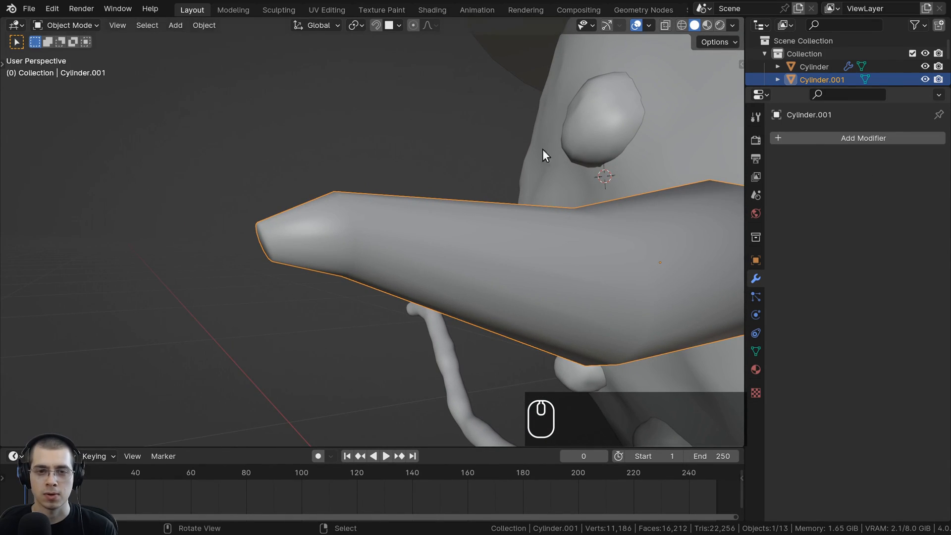
pyautogui.scroll(-2, 397, 203)
pyautogui.keyDown('shift'); pyautogui.moveTo(394, 204); pyautogui.dragTo(462, 207, button='middle'); pyautogui.keyUp('shift')
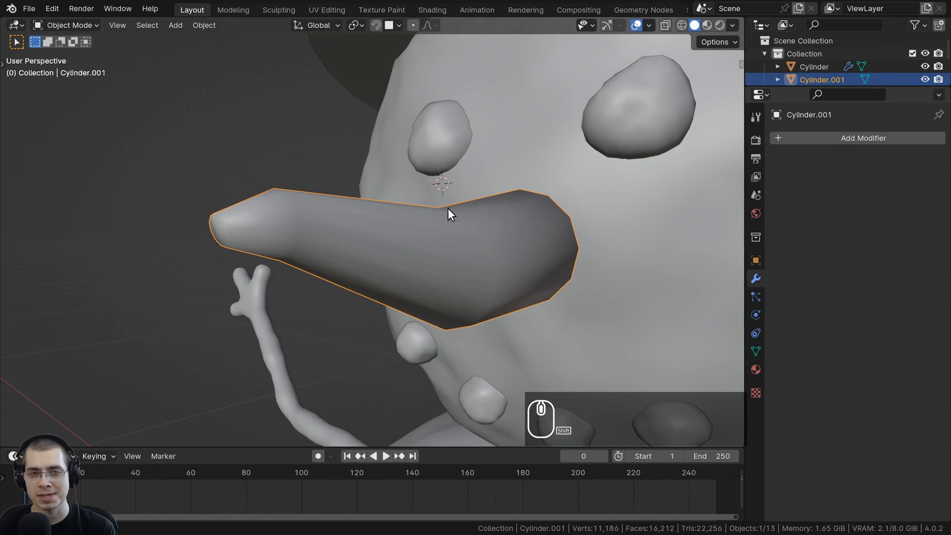
pyautogui.scroll(3, 446, 207)
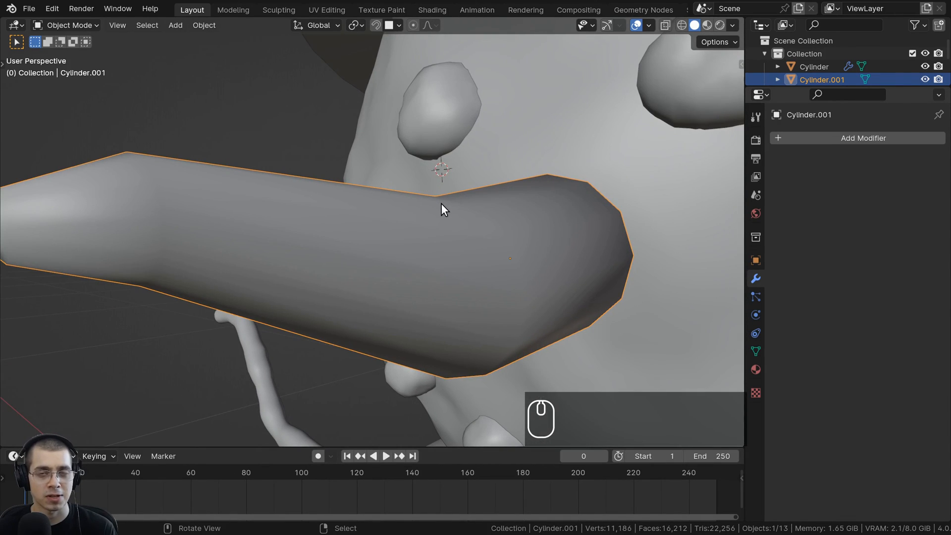
pyautogui.scroll(-3, 441, 204)
pyautogui.moveTo(327, 232); pyautogui.dragTo(445, 248, button='middle')
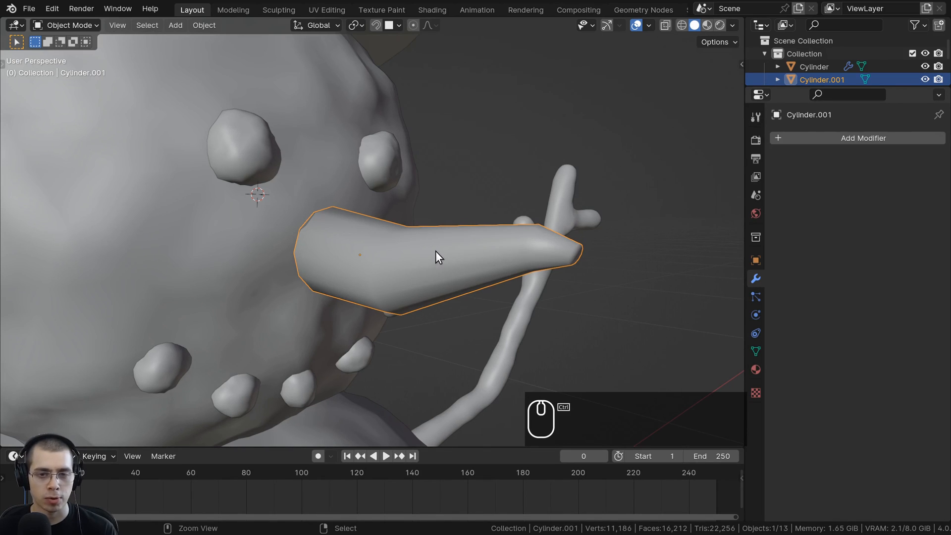
pyautogui.hotkey('ctrl', '2')
pyautogui.moveTo(363, 217); pyautogui.dragTo(357, 247, button='middle')
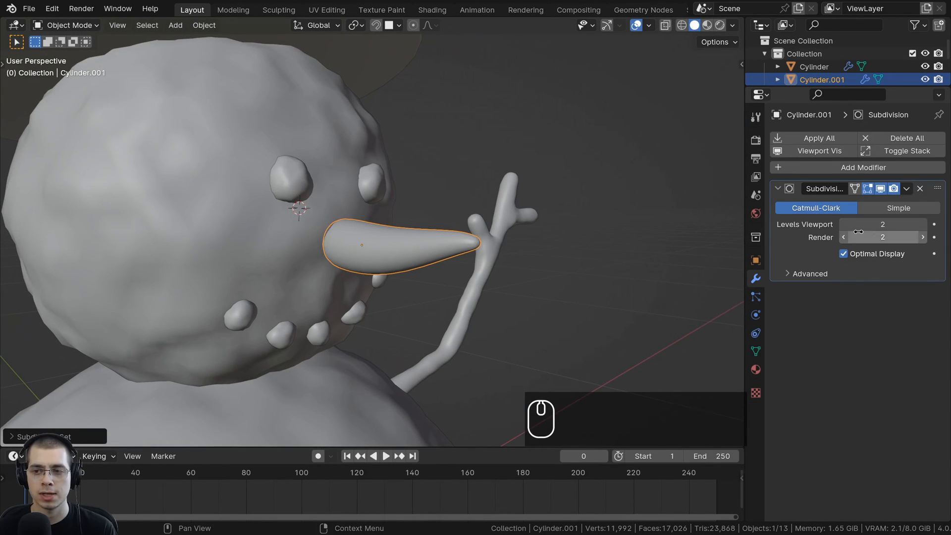
pyautogui.click(842, 225)
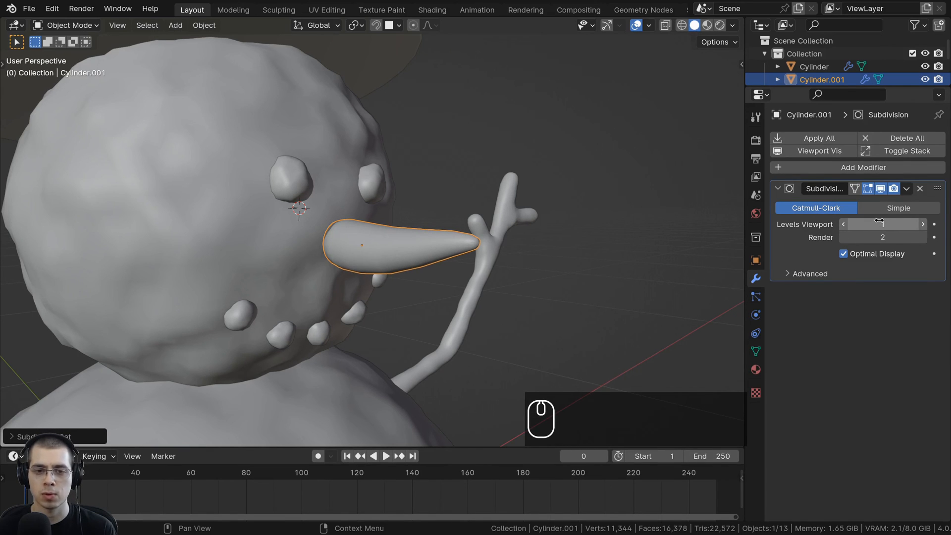
# Rotate and move the smoothed nose in small amounts to set its direction and position on the face
pyautogui.moveTo(421, 270); pyautogui.dragTo(438, 248, button='middle')
pyautogui.press('r')
pyautogui.click(547, 224)
pyautogui.press('g')
pyautogui.click(531, 221)
pyautogui.press('r')
pyautogui.press('g')
pyautogui.press('r')
pyautogui.click(498, 196)
# Freely rotate the nose, fine-tune its placement and angle from several small moves, and deselect everything
pyautogui.press('r')
pyautogui.press('r')
pyautogui.click(394, 235)
pyautogui.press('g')
pyautogui.click(397, 243)
pyautogui.press('g')
pyautogui.click(556, 197)
pyautogui.press('r')
pyautogui.click(555, 204)
pyautogui.press('g')
pyautogui.click(552, 204)
pyautogui.hotkey('alt', 'a')
pyautogui.scroll(-5, 544, 207)
# Give the nose one more free rotation and small move while viewing more of the snowman, then clear the selection
pyautogui.press('r')
pyautogui.press('r')
pyautogui.click(373, 251)
pyautogui.press('g')
pyautogui.click(372, 250)
pyautogui.hotkey('alt', 'a')
# Check the whole snowman from the front and save the file
pyautogui.scroll(-3, 376, 252)
pyautogui.moveTo(464, 192); pyautogui.dragTo(477, 330, button='middle')
pyautogui.hotkey('ctrl', 'b')
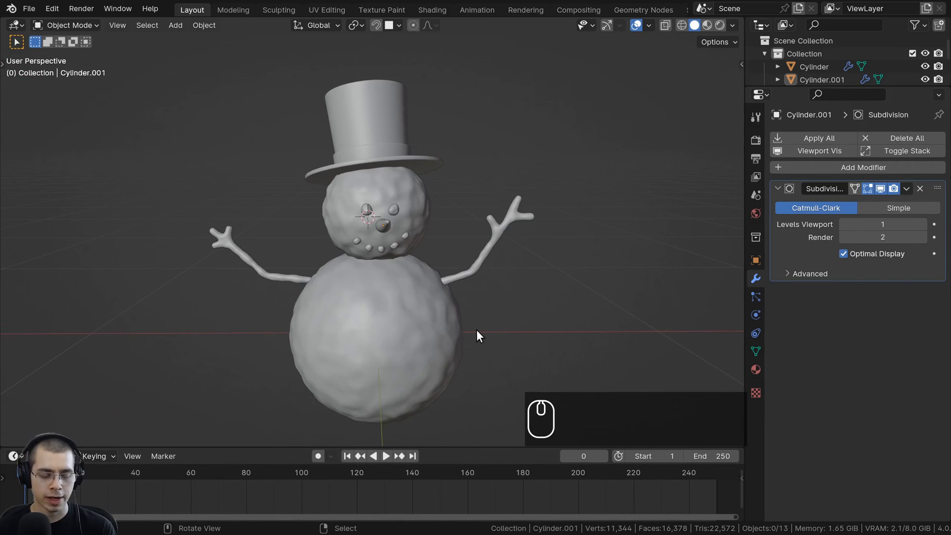
pyautogui.moveTo(216, 235); pyautogui.dragTo(536, 221, button='middle')
pyautogui.hotkey('ctrl', 's')
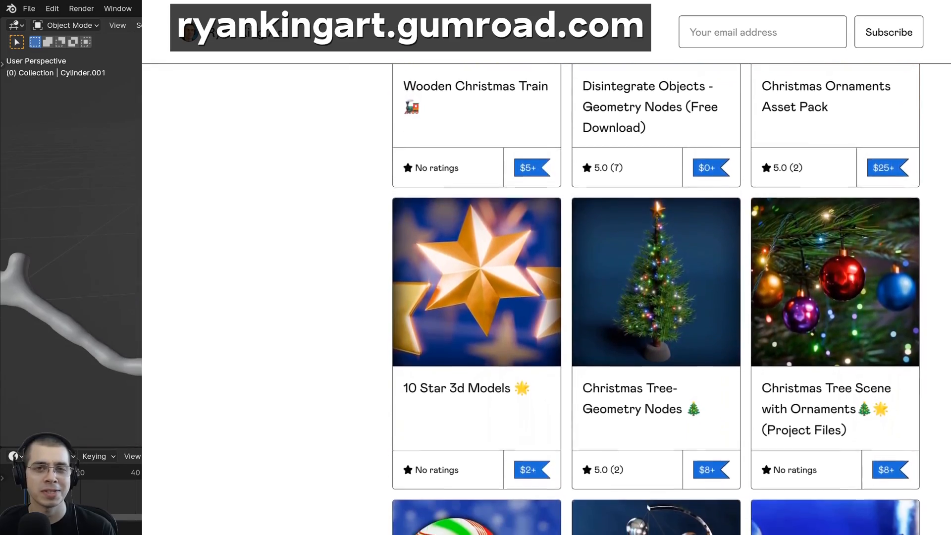
pyautogui.scroll(3, 415, 262)
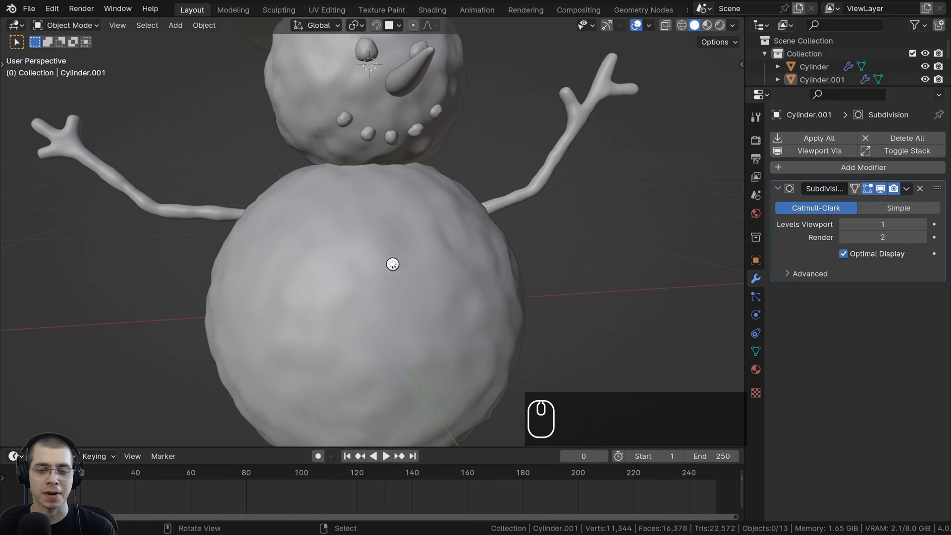
pyautogui.moveTo(421, 257); pyautogui.dragTo(448, 250, button='middle')
pyautogui.keyDown('shift'); pyautogui.moveTo(448, 250); pyautogui.dragTo(410, 230, button='middle'); pyautogui.keyUp('shift')
pyautogui.scroll(2, 410, 231)
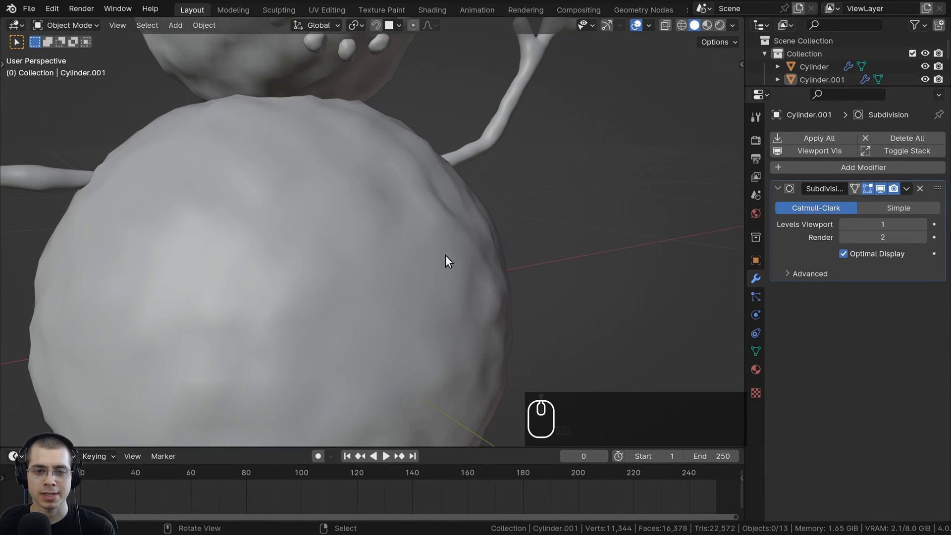
pyautogui.scroll(-6, 421, 213)
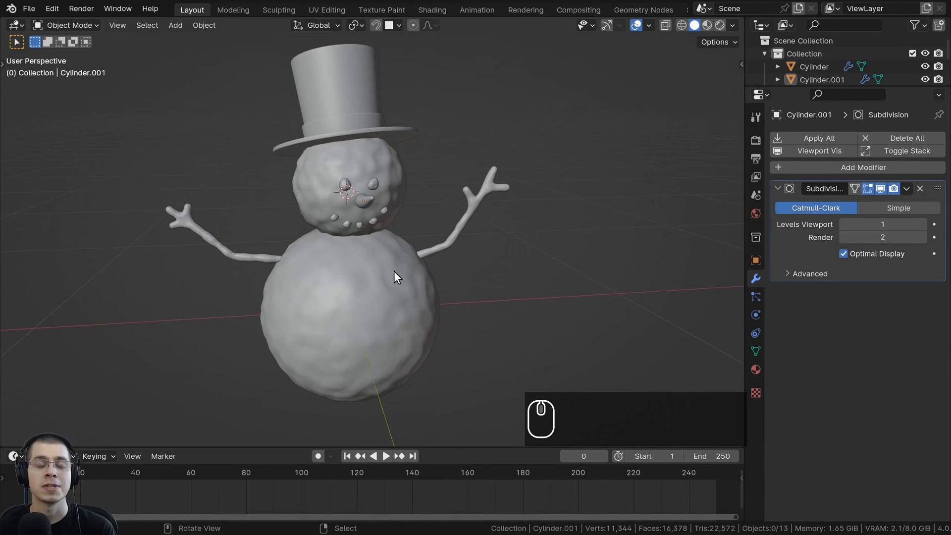